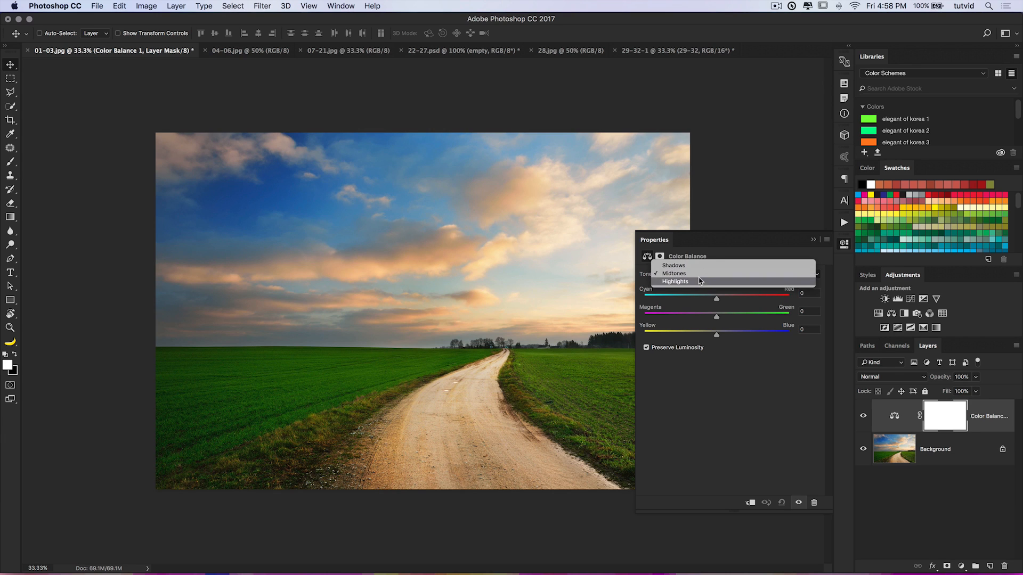
- Set the Color Balance midtones to +23 red, -34 toward magenta and -11 toward yellow
left_click(698, 275)
left_click_drag(717, 318, 712, 339)
left_click_drag(716, 297, 733, 297)
- Warm the Color Balance highlights by shifting them toward yellow and red
left_click(712, 275)
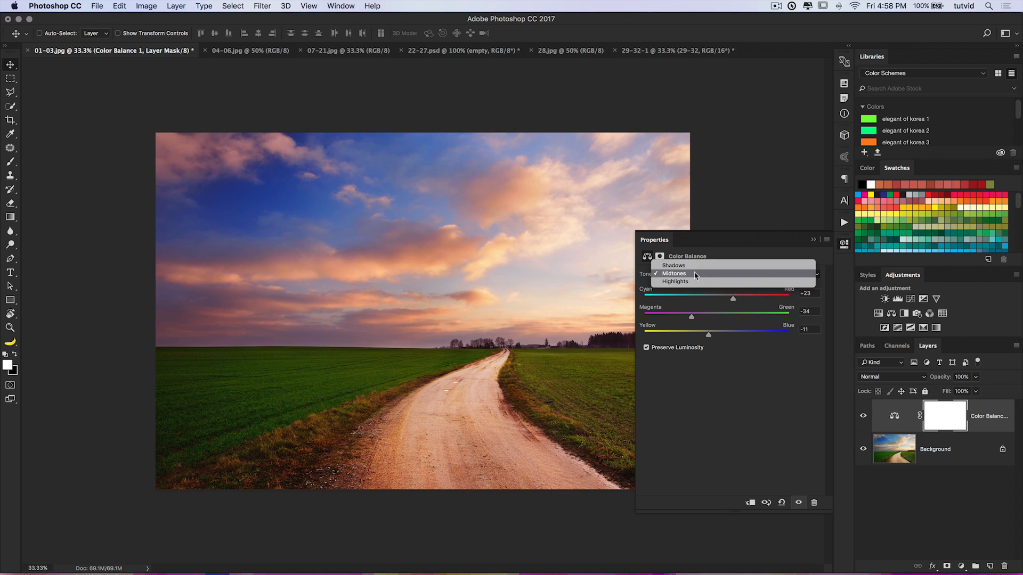
left_click(695, 285)
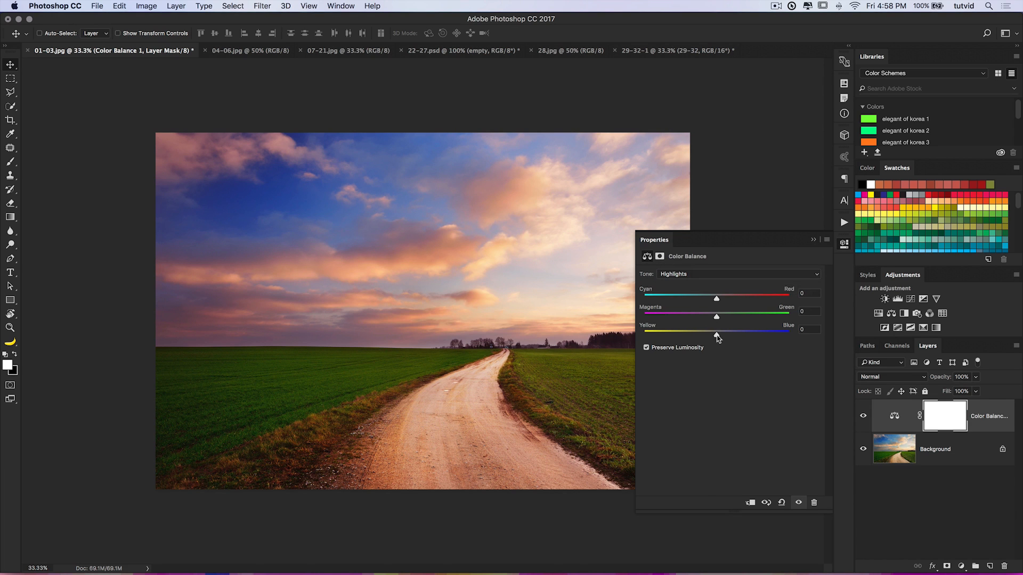
left_click_drag(716, 338, 728, 293)
- Set the Color Balance shadows to +13 red, about -9 toward magenta and slightly toward blue, and compare the image before and after
left_click(719, 275)
left_click(718, 256)
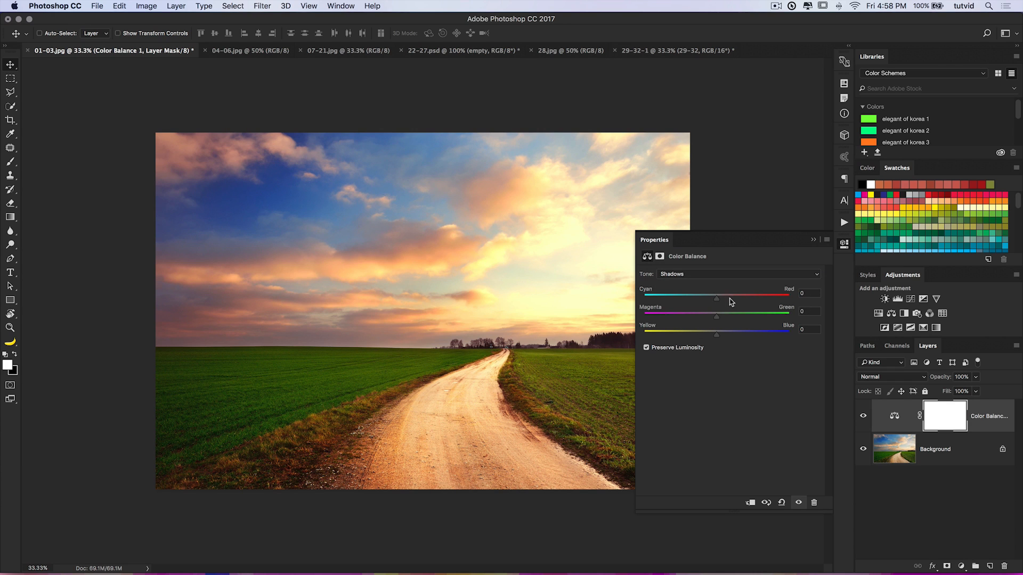
left_click_drag(718, 299, 727, 302)
left_click_drag(715, 319, 707, 319)
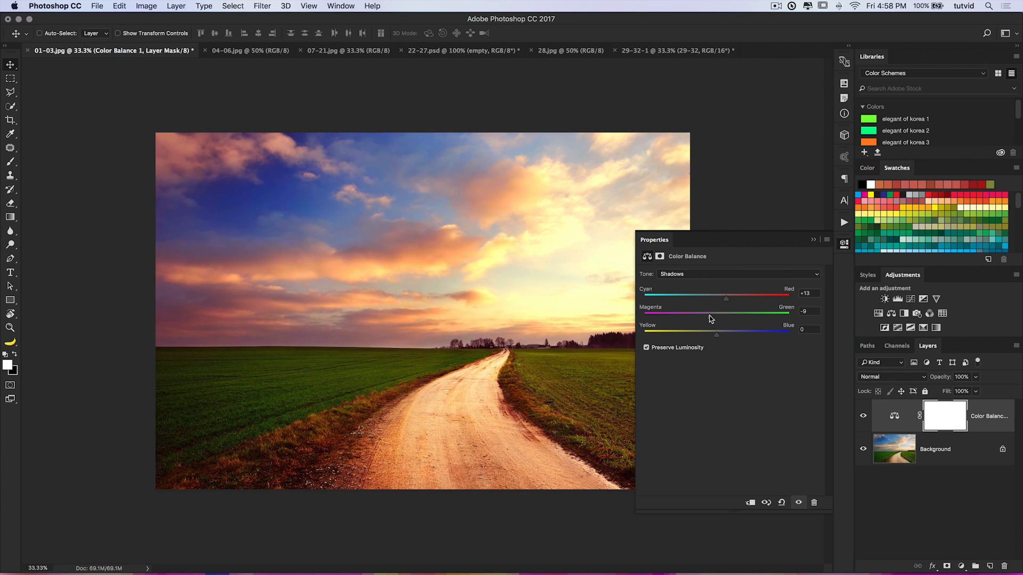
left_click_drag(718, 339, 728, 337)
left_click(845, 245)
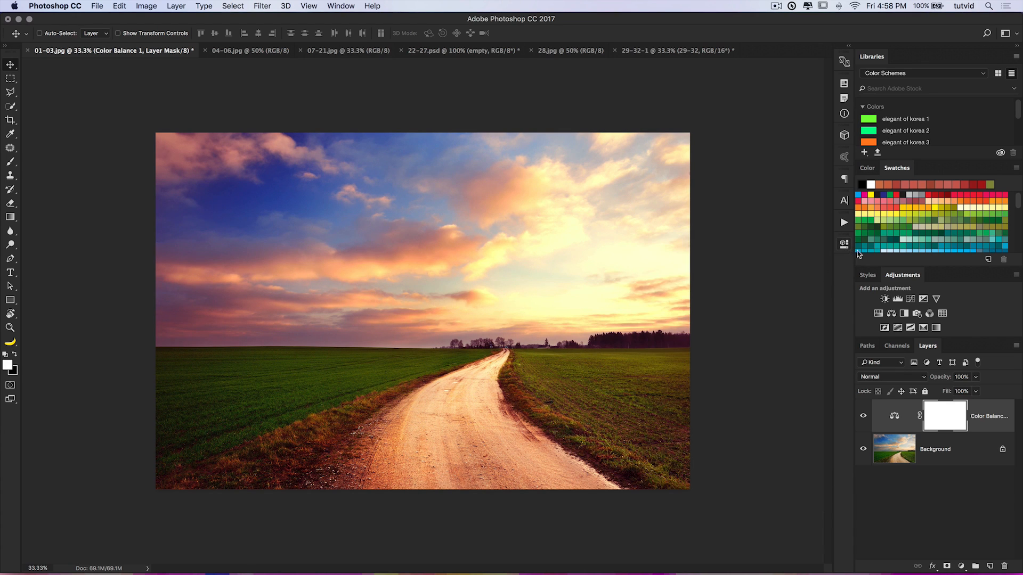
left_click(863, 417)
left_click(863, 417)
- Add a blank layer with a white layer mask above the Background and delete it
left_click(938, 446)
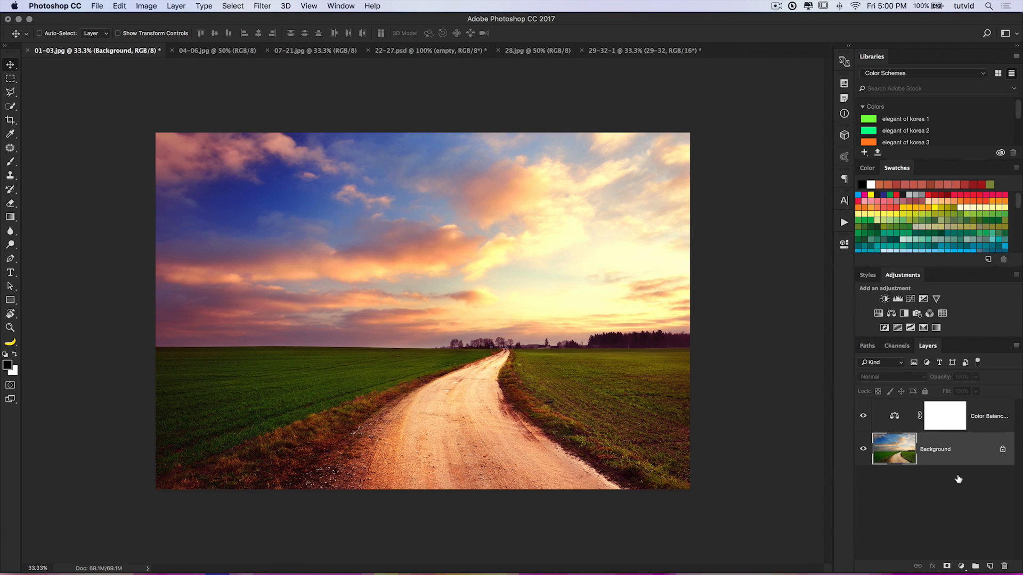
left_click(989, 566)
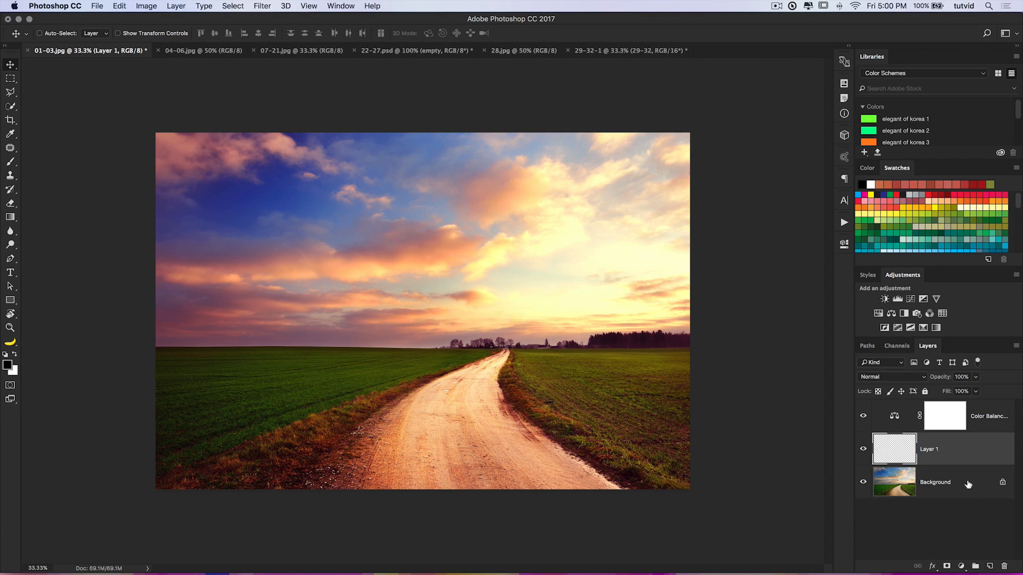
left_click(947, 566)
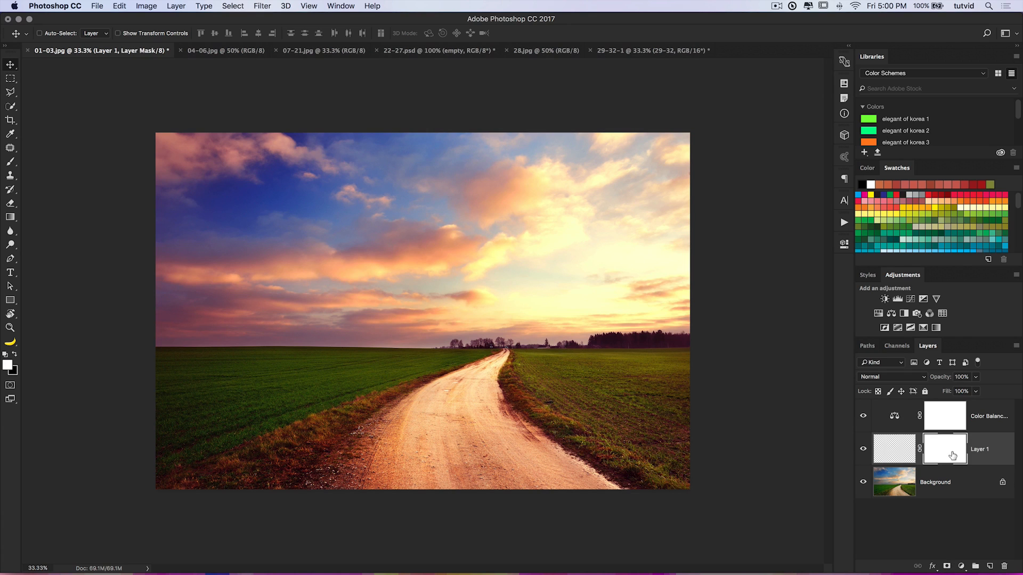
left_click_drag(986, 448, 1004, 566)
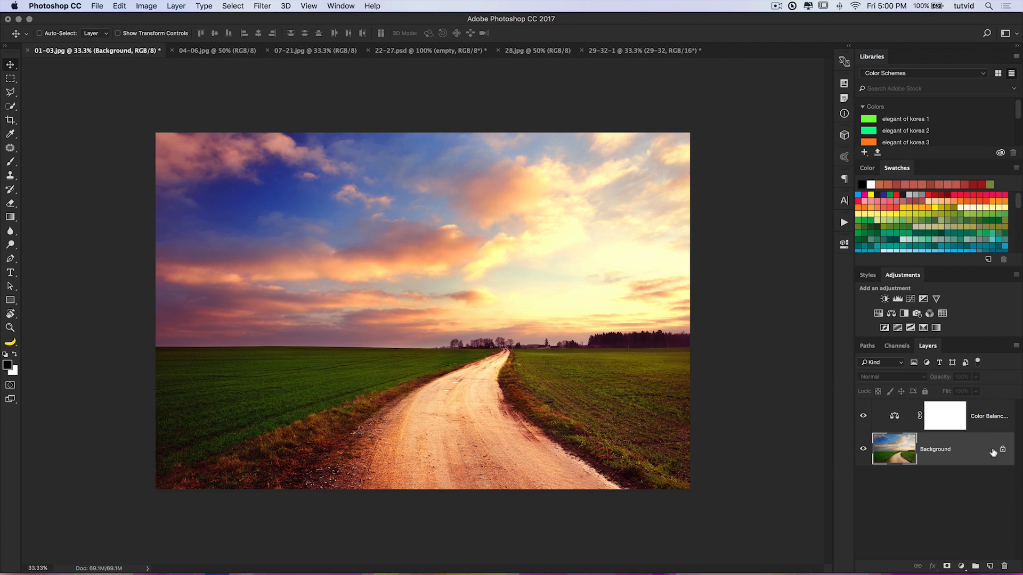
- Invert the Color Balance layer's mask to black and back to white
left_click(954, 414)
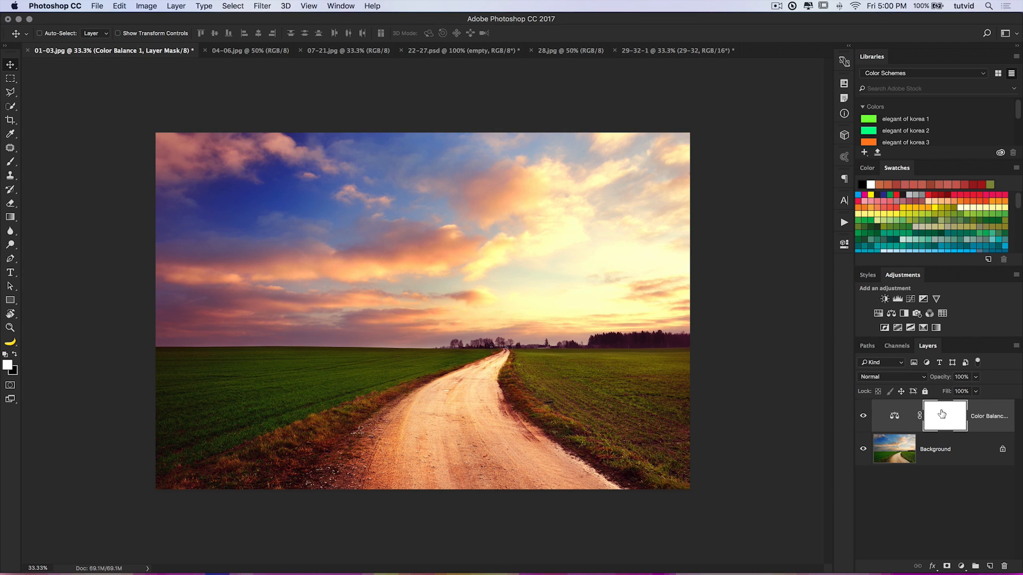
key("super+i")
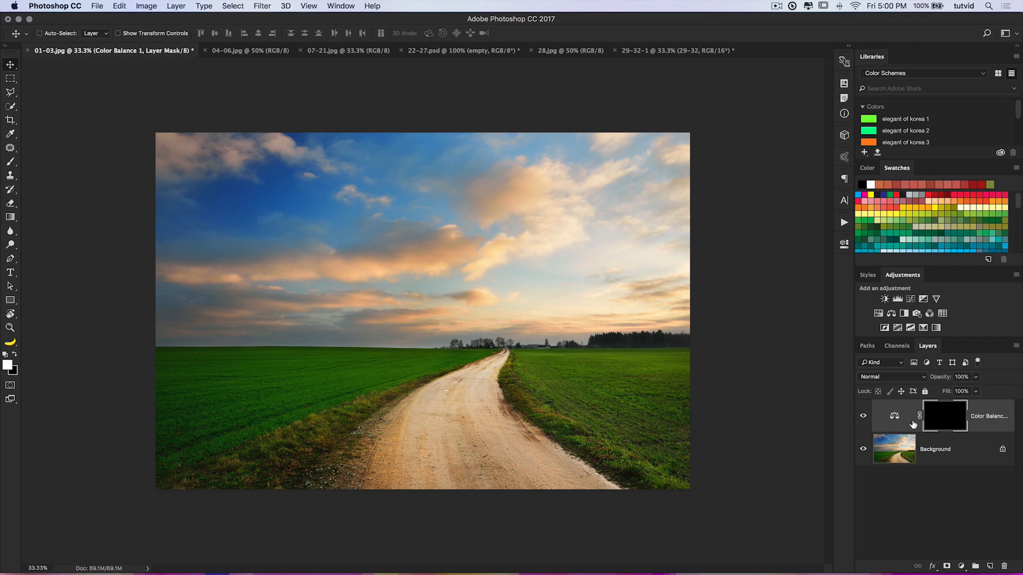
key("super+i")
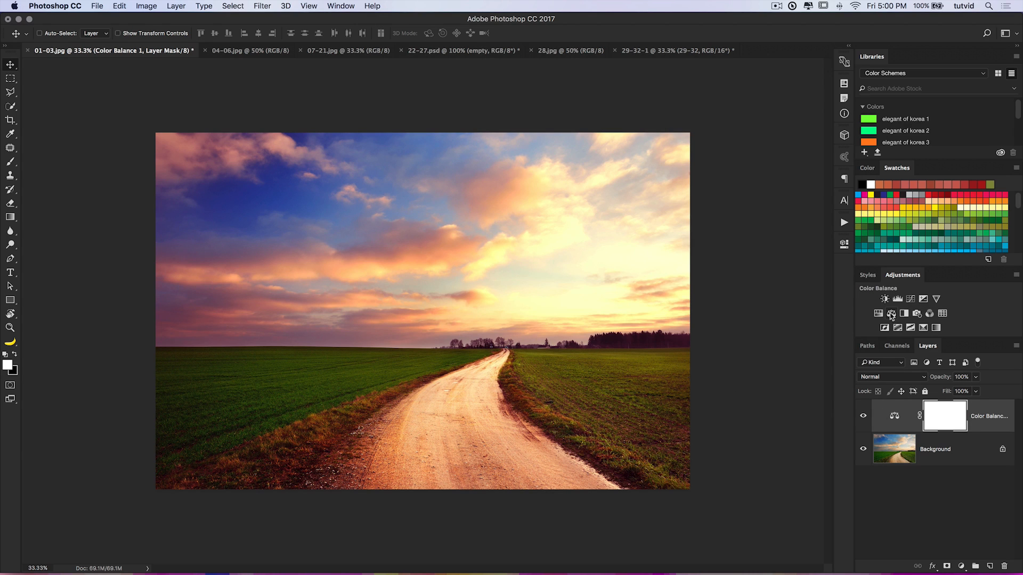
- Add a second Color Balance adjustment layer and push its midtones strongly toward red and moderately toward magenta
left_click(892, 314)
left_click_drag(727, 300, 783, 299)
left_click_drag(717, 318, 697, 318)
- Set the second Color Balance layer's shadows to about +39 red and invert its mask to black
left_click(719, 273)
left_click(719, 265)
left_click_drag(717, 302, 740, 302)
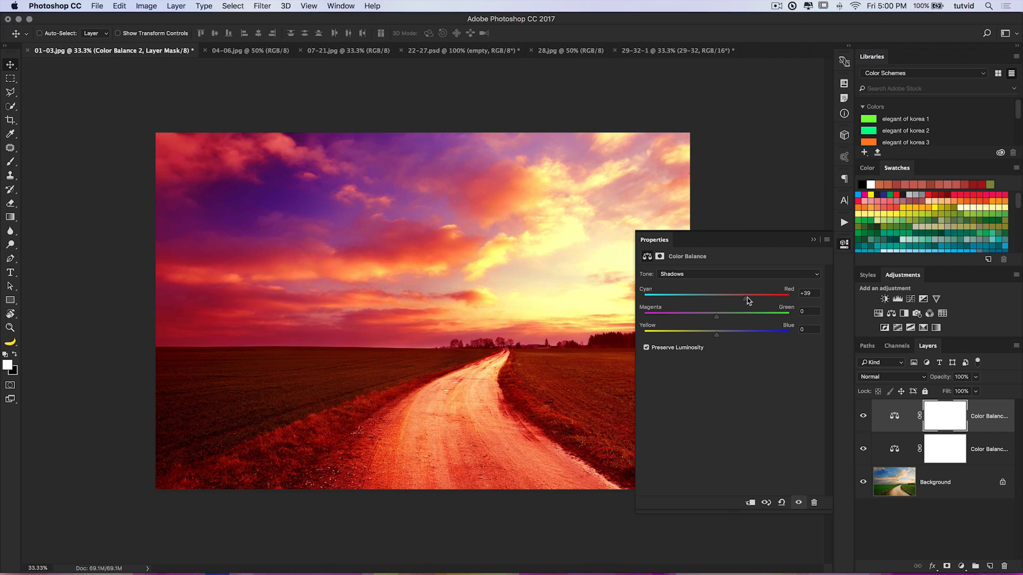
left_click(845, 244)
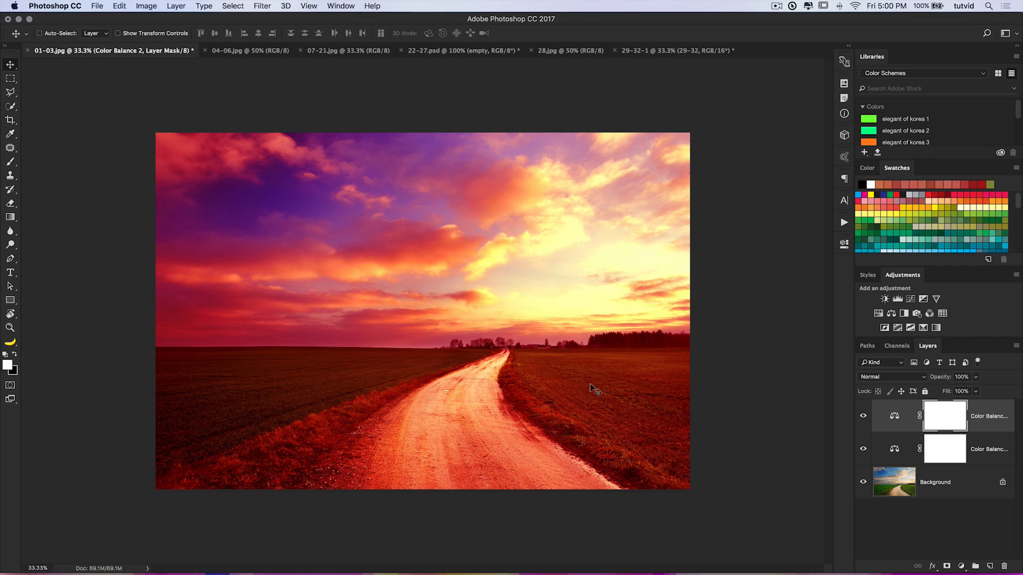
key("super+i")
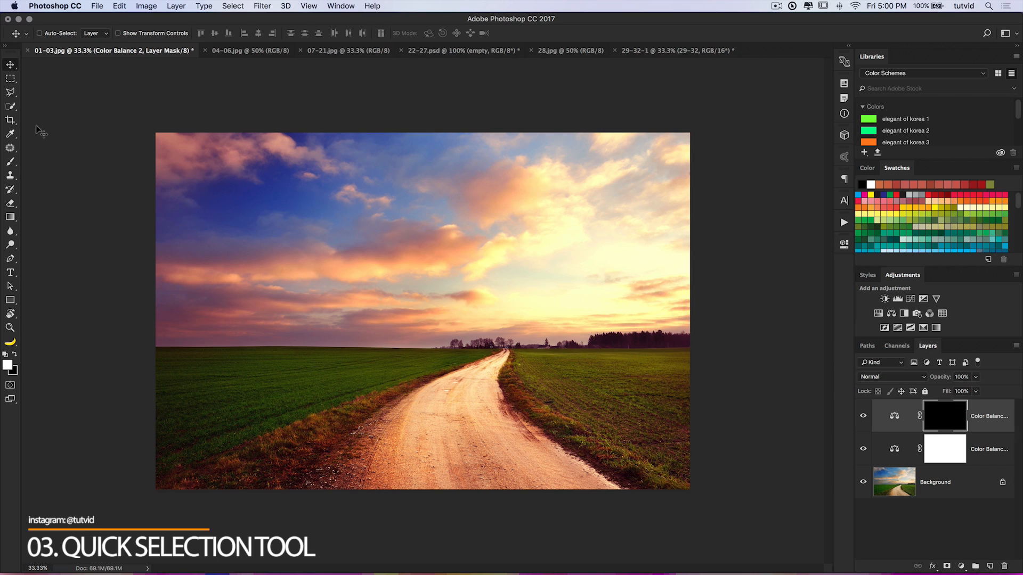
- Select the dirt road with the Quick Selection tool, fill that area of the upper Color Balance mask with white, and deselect
left_click(10, 106)
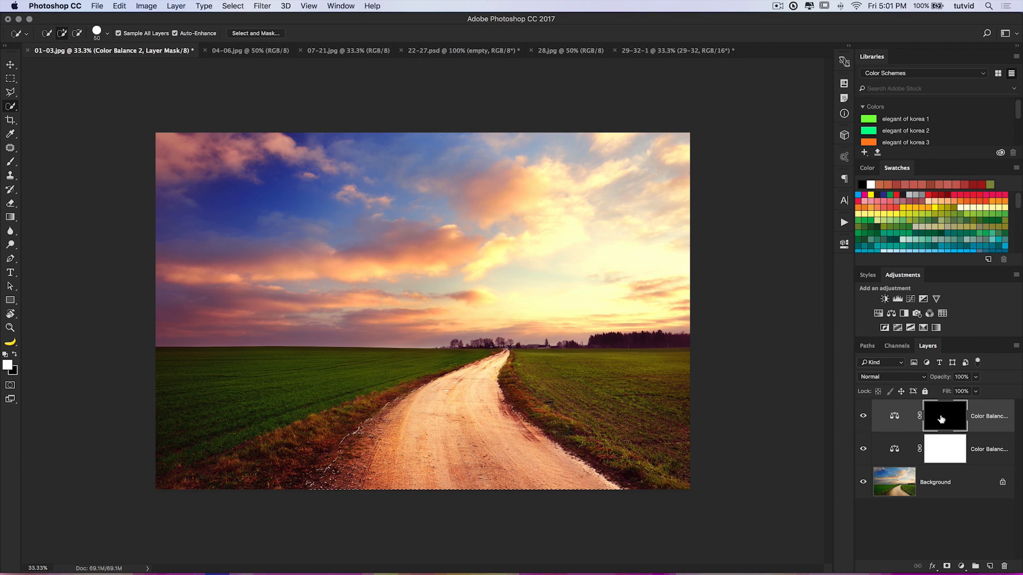
left_click(146, 6)
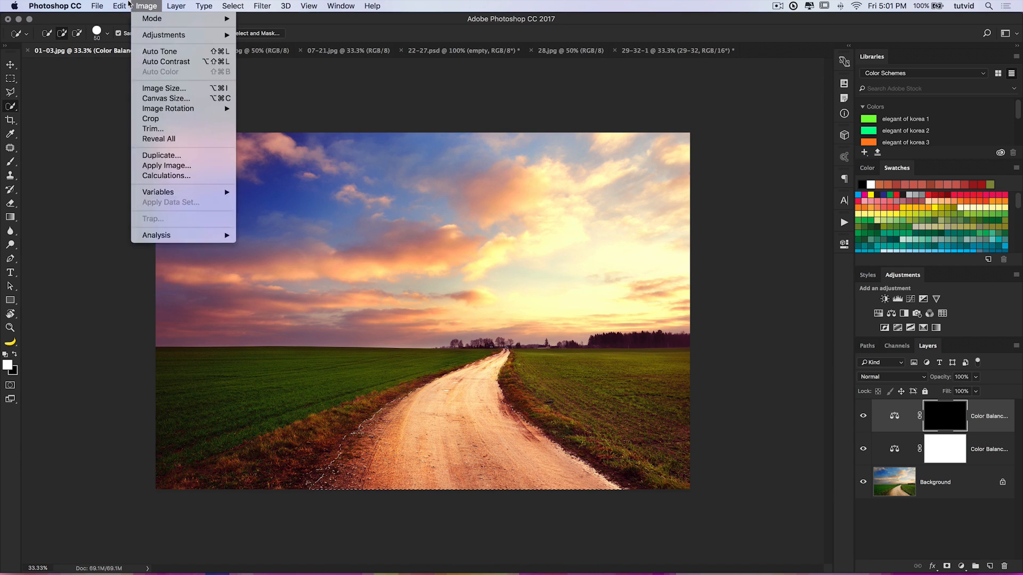
left_click(144, 174)
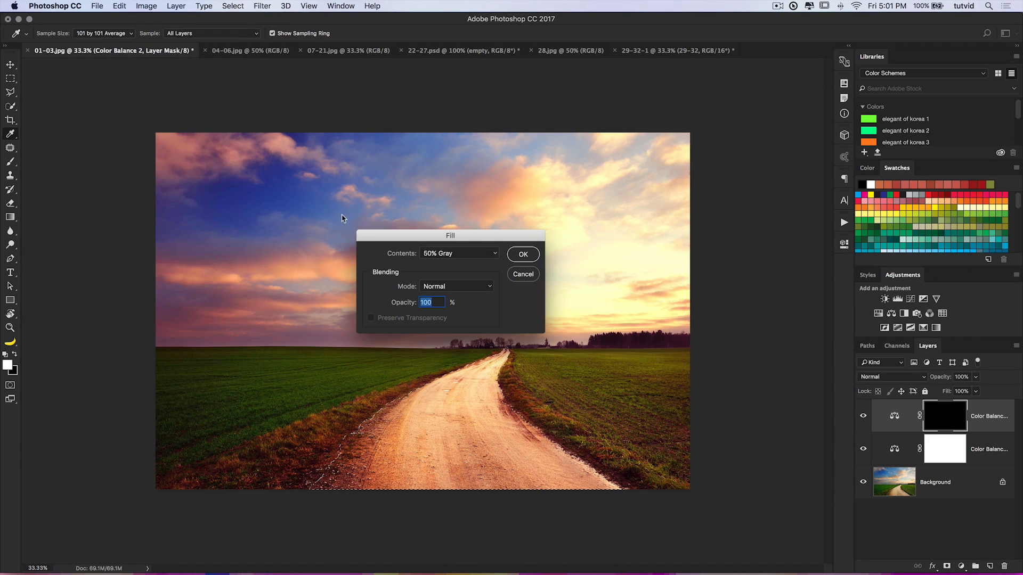
left_click(453, 253)
left_click(454, 264)
left_click(523, 256)
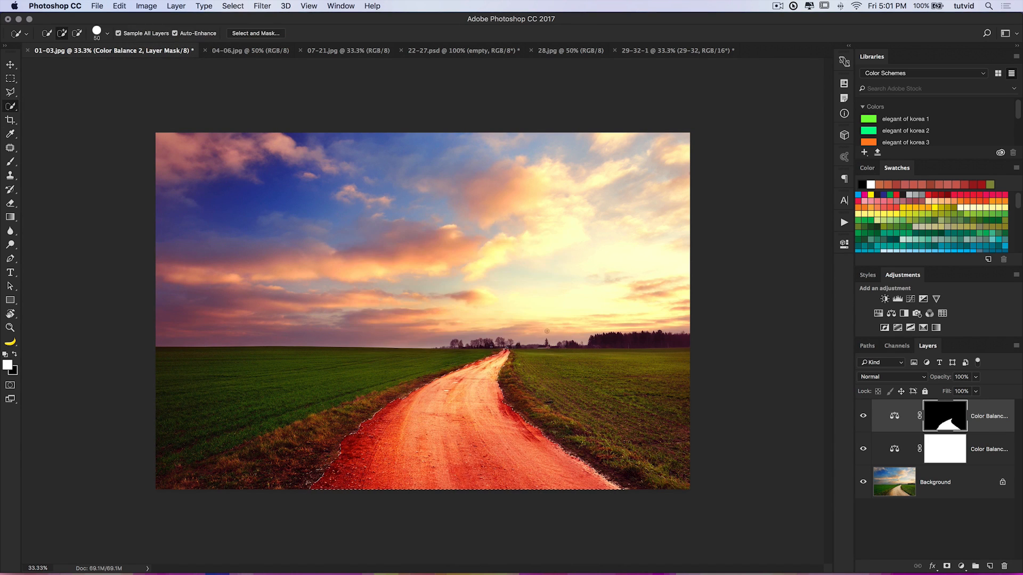
key("super+d")
- Choose the Brush tool and set its size to 300 px
left_click(11, 161)
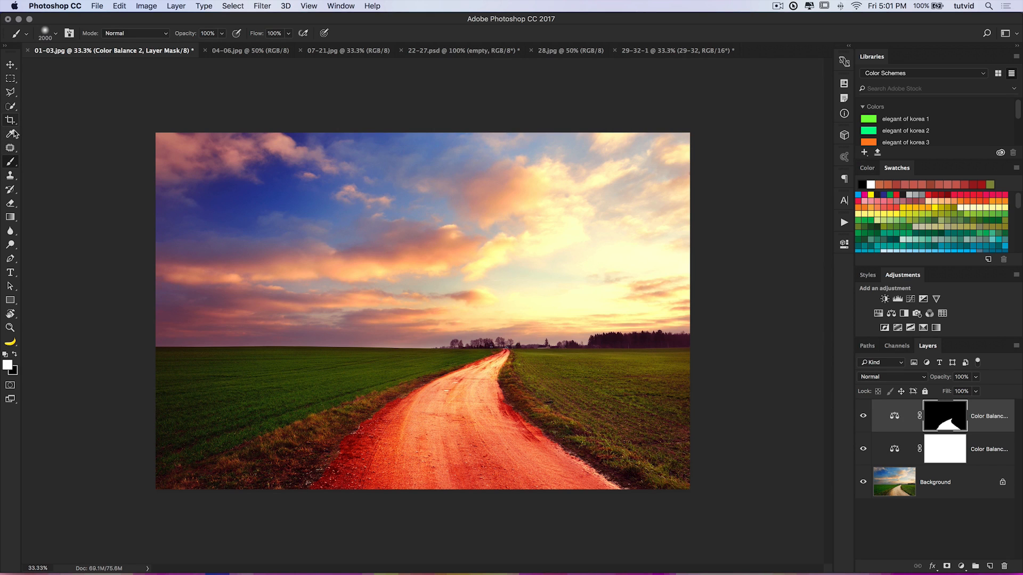
right_click(447, 379)
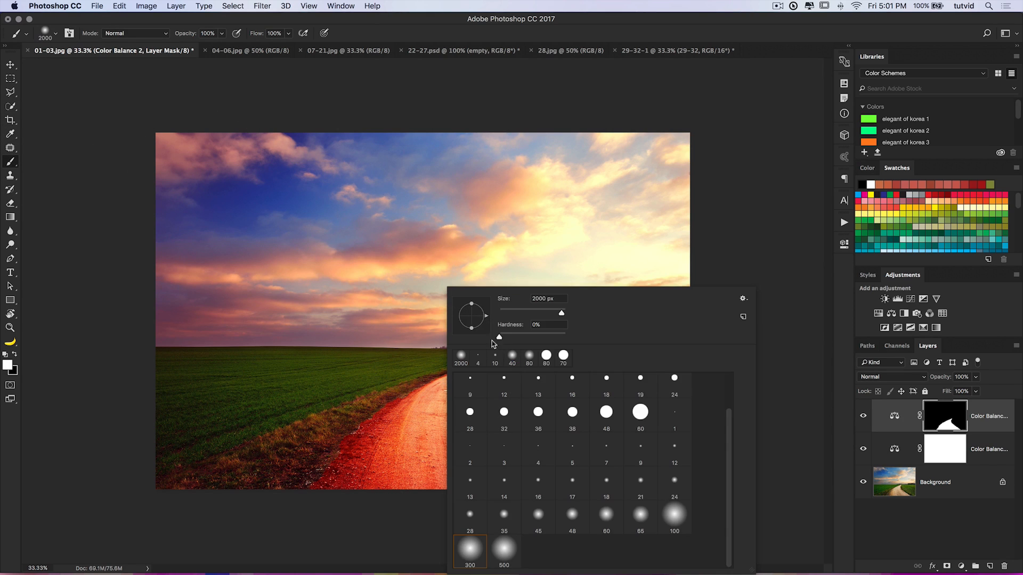
mouse_move(539, 313)
left_mouse_down()
mouse_move(515, 313)
mouse_move(552, 314)
left_mouse_up()
key("Return")
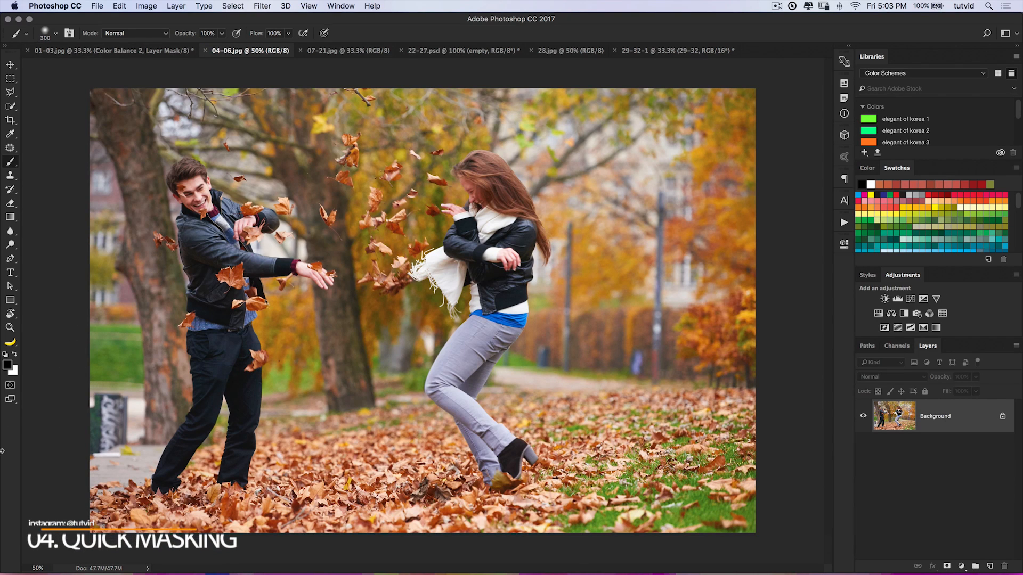
- Enter Quick Mask mode on 04-06.jpg with red at 100% opacity indicating Selected Areas
double_click(10, 386)
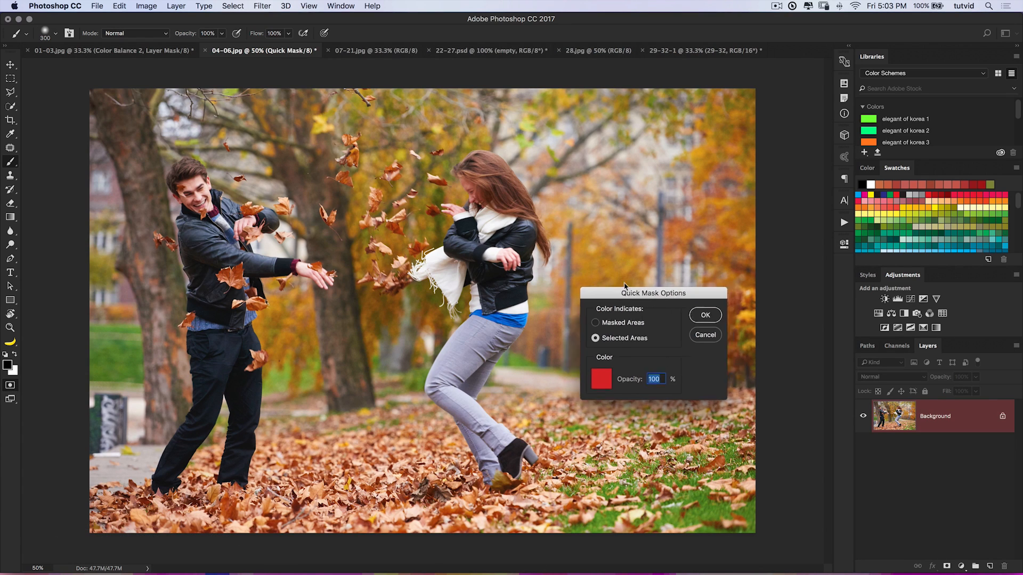
left_click_drag(642, 294, 562, 250)
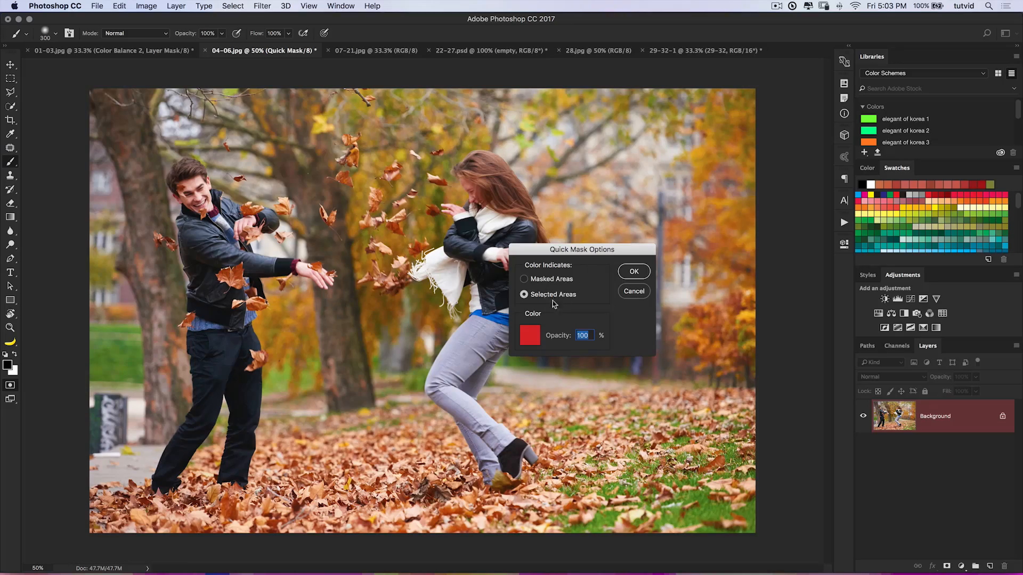
left_click(634, 271)
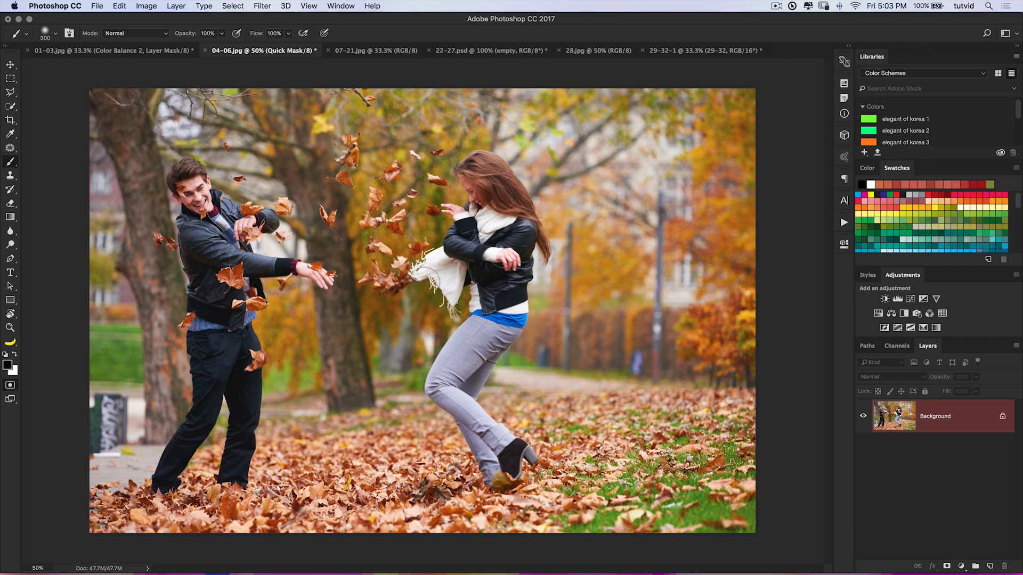
- Paint over the whole woman with a hard 300 px brush and convert the quick mask into a selection
right_click(471, 256)
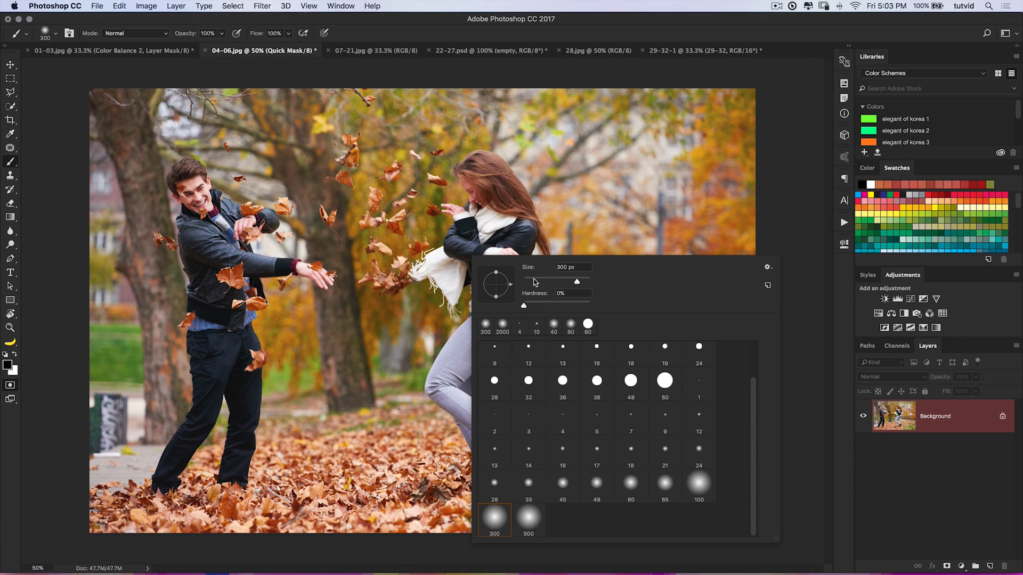
left_click_drag(546, 305, 622, 311)
key("Return")
mouse_move(474, 175)
left_mouse_down()
mouse_move(457, 171)
mouse_move(495, 163)
mouse_move(531, 200)
mouse_move(539, 246)
left_mouse_up()
mouse_move(496, 197)
left_mouse_down()
mouse_move(473, 196)
mouse_move(462, 214)
mouse_move(447, 205)
mouse_move(457, 242)
mouse_move(430, 257)
mouse_move(423, 278)
mouse_move(453, 288)
mouse_move(439, 301)
mouse_move(456, 302)
mouse_move(448, 267)
mouse_move(473, 275)
mouse_move(481, 313)
mouse_move(443, 339)
mouse_move(430, 381)
mouse_move(473, 418)
mouse_move(477, 463)
mouse_move(509, 468)
mouse_move(518, 451)
mouse_move(445, 394)
mouse_move(477, 342)
mouse_move(471, 367)
mouse_move(500, 354)
mouse_move(517, 321)
mouse_move(526, 275)
mouse_move(509, 299)
mouse_move(467, 238)
mouse_move(462, 255)
mouse_move(498, 260)
mouse_move(501, 237)
mouse_move(521, 230)
mouse_move(508, 210)
mouse_move(462, 222)
mouse_move(503, 280)
mouse_move(506, 312)
mouse_move(457, 240)
left_mouse_up()
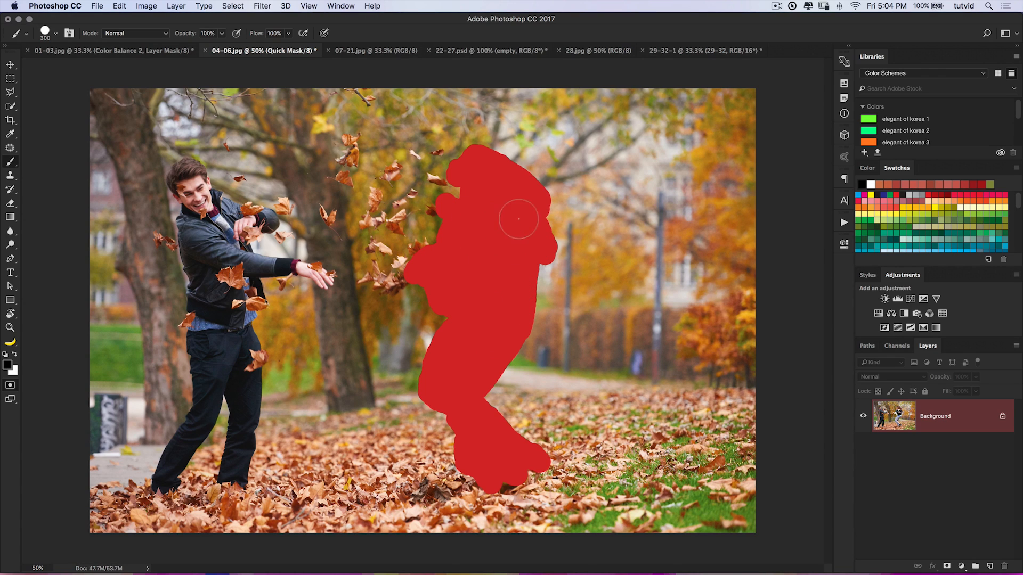
key("q")
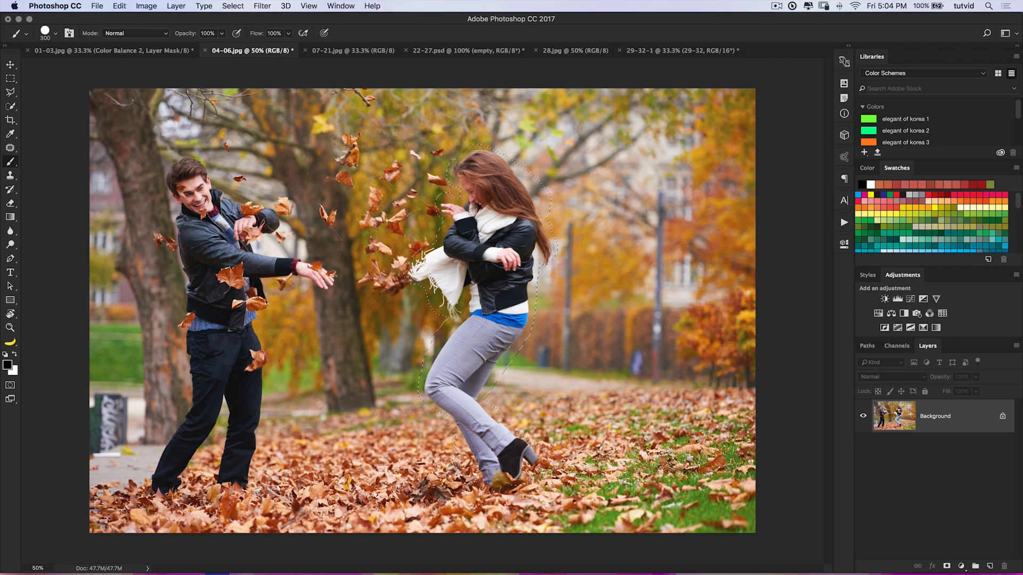
- Fill the selection around the woman with Content-Aware, Color Adaptation on, Normal mode at 100% opacity, and deselect
key("super+d")
left_click(119, 7)
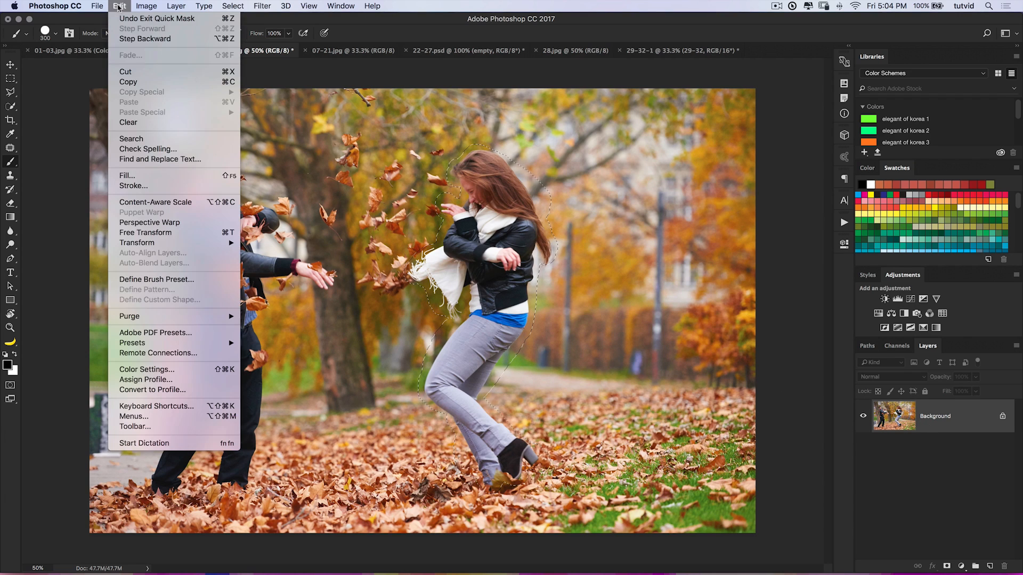
left_click(137, 176)
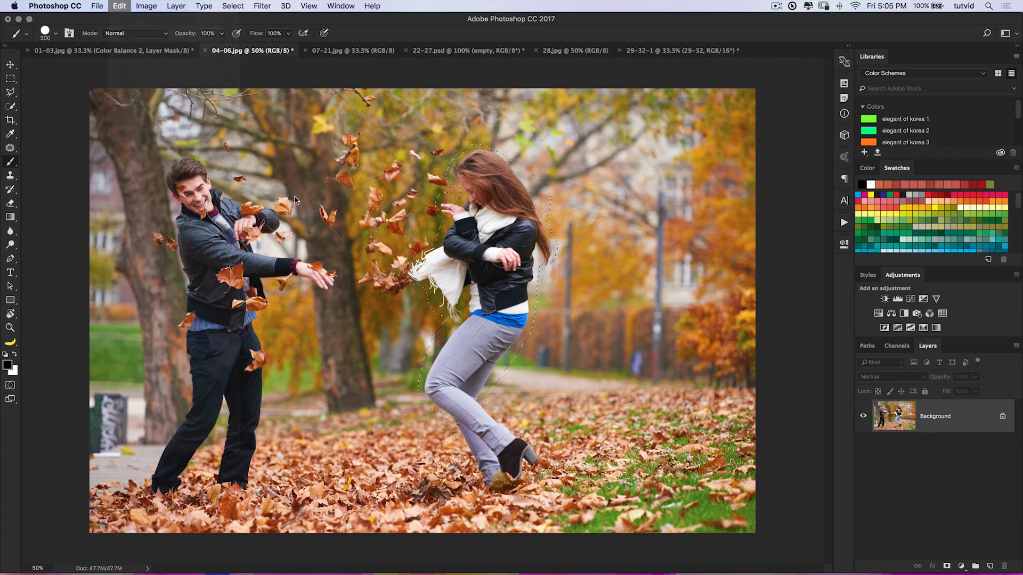
left_click(444, 254)
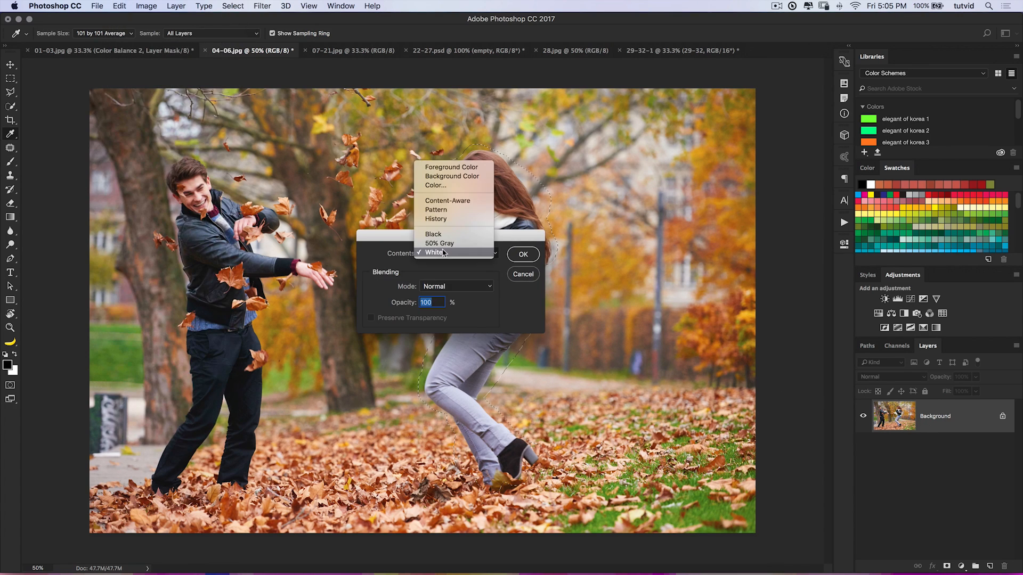
left_click(450, 201)
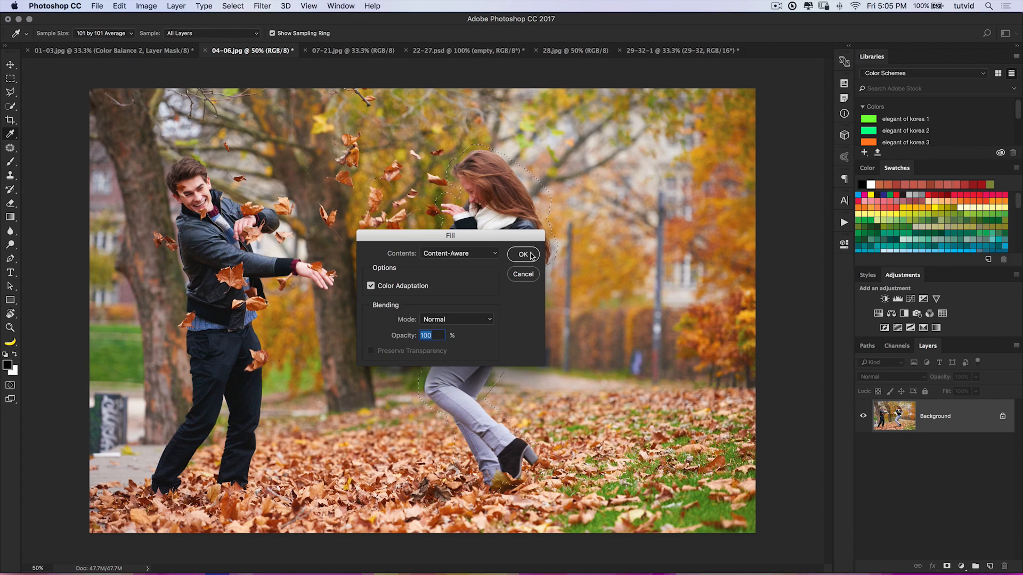
left_click(525, 255)
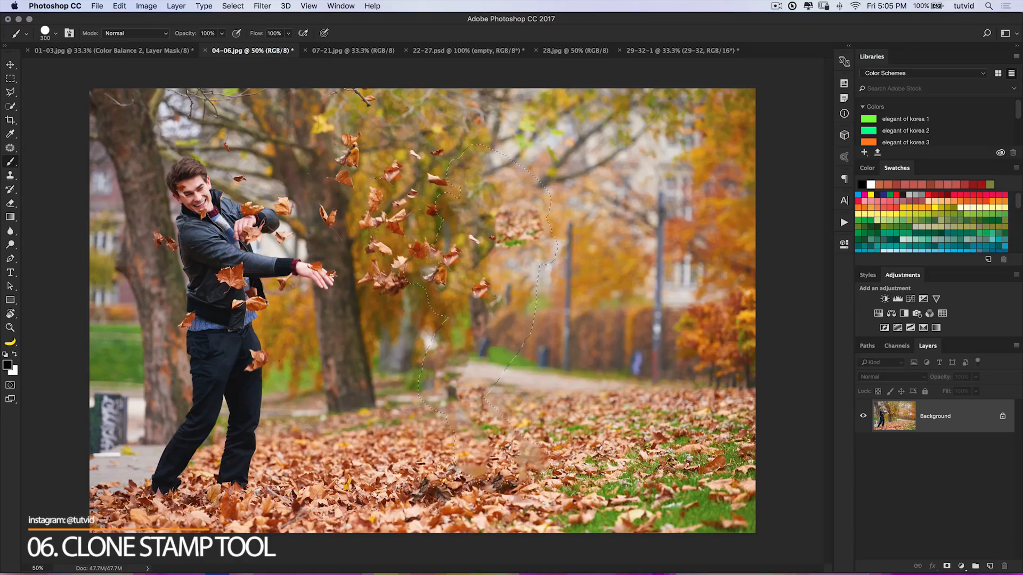
left_click(232, 6)
left_click(258, 29)
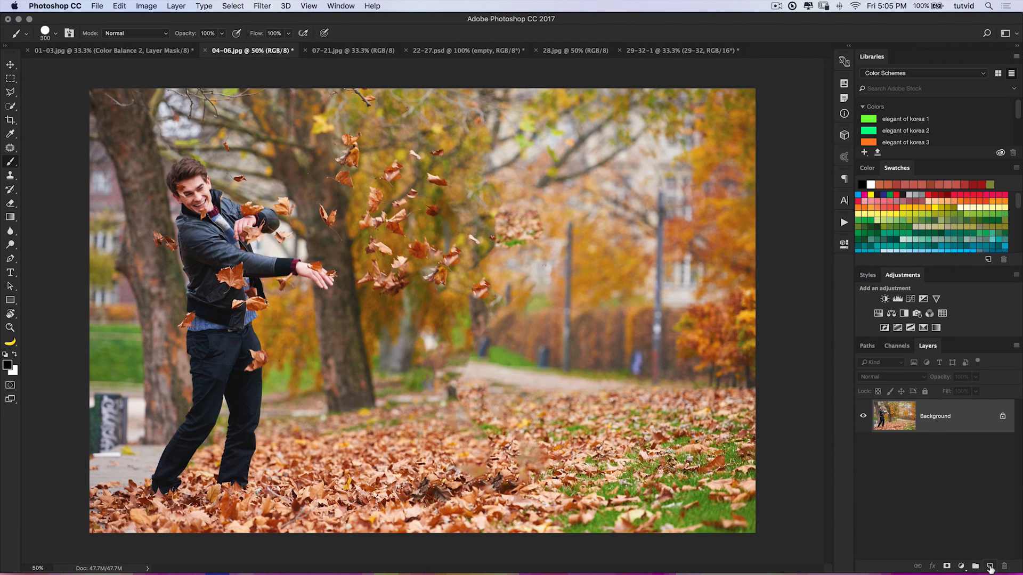
- Add a new layer named clone above the background and choose the Clone Stamp tool with Current & Below sampling
left_click(990, 567)
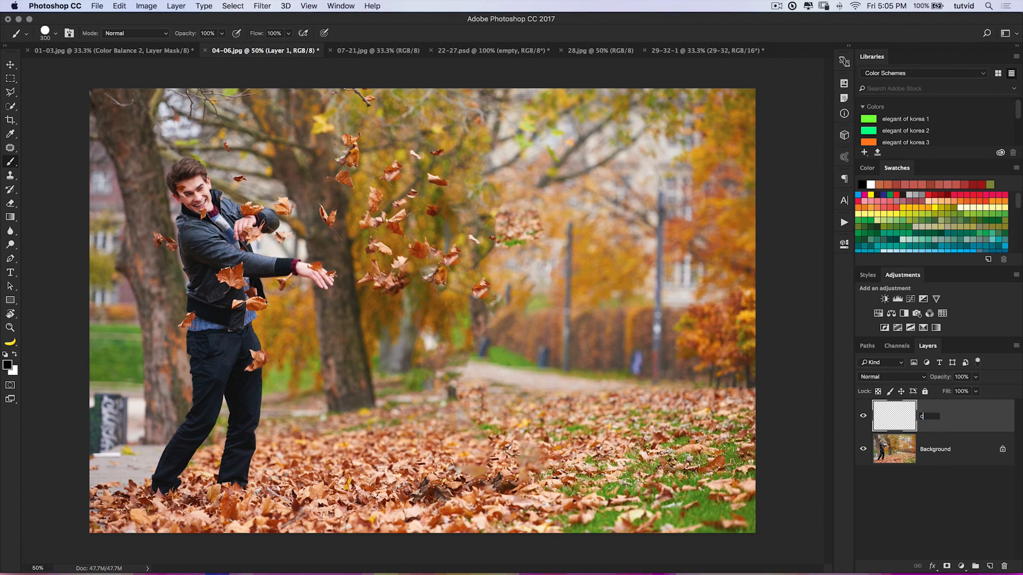
key("Return")
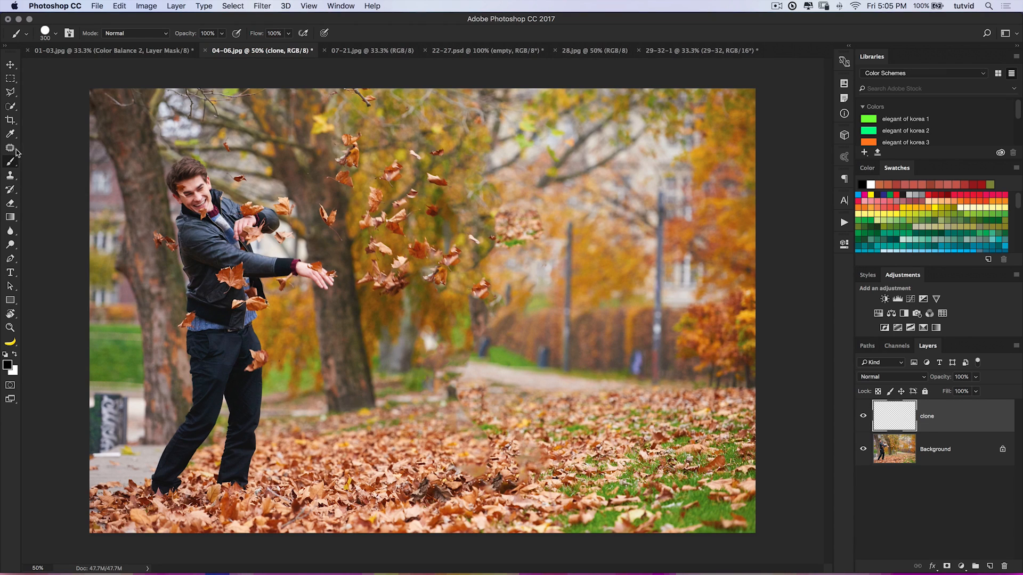
left_click(12, 177)
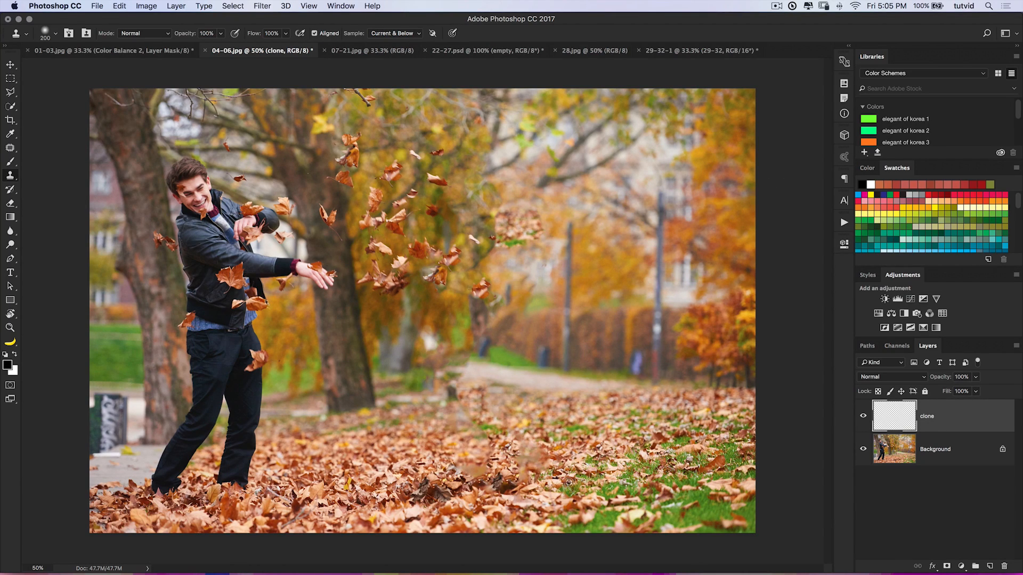
- Clone clean leaves and foliage over the leftover fill artifacts on the ground and in the trees, using a 200 px stamp at 53% opacity
mouse_move(452, 486)
left_mouse_down()
mouse_move(476, 475)
mouse_move(475, 430)
mouse_move(463, 415)
mouse_move(499, 472)
mouse_move(533, 462)
mouse_move(521, 409)
left_mouse_up()
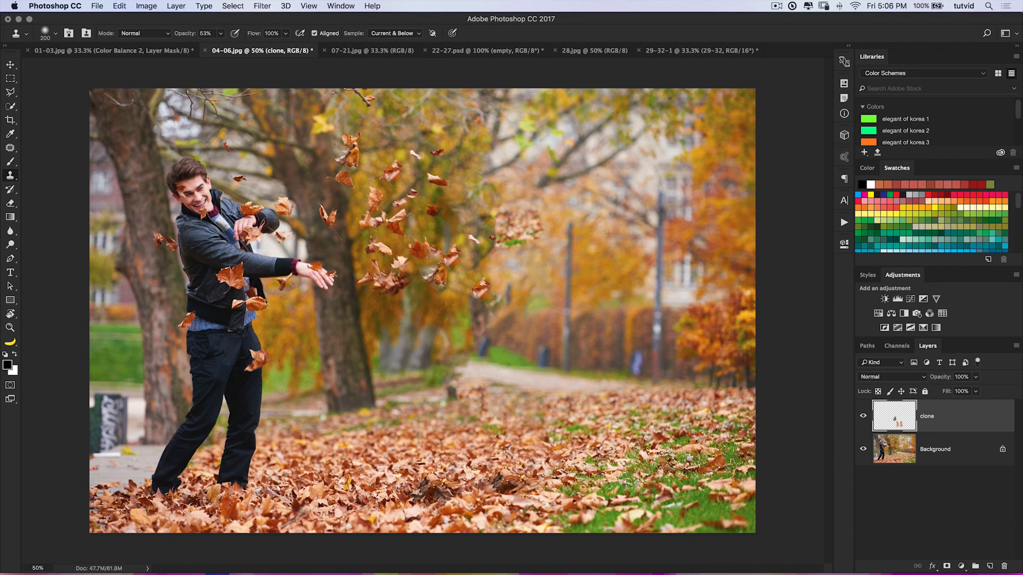
left_click(598, 263, "alt")
mouse_move(509, 255)
left_mouse_down()
mouse_move(512, 267)
mouse_move(551, 246)
left_mouse_up()
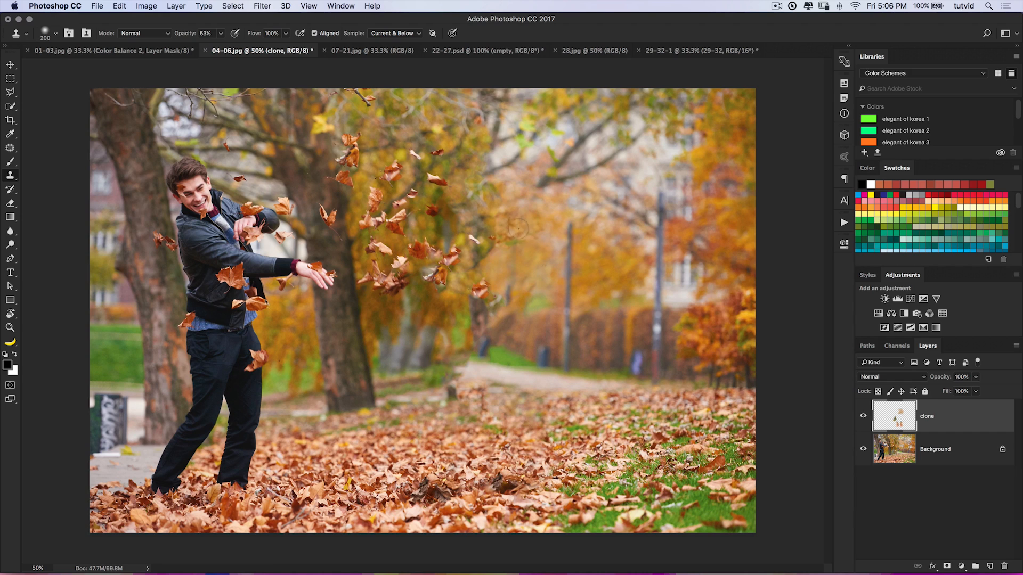
mouse_move(492, 232)
left_mouse_down()
mouse_move(516, 238)
mouse_move(540, 210)
left_mouse_up()
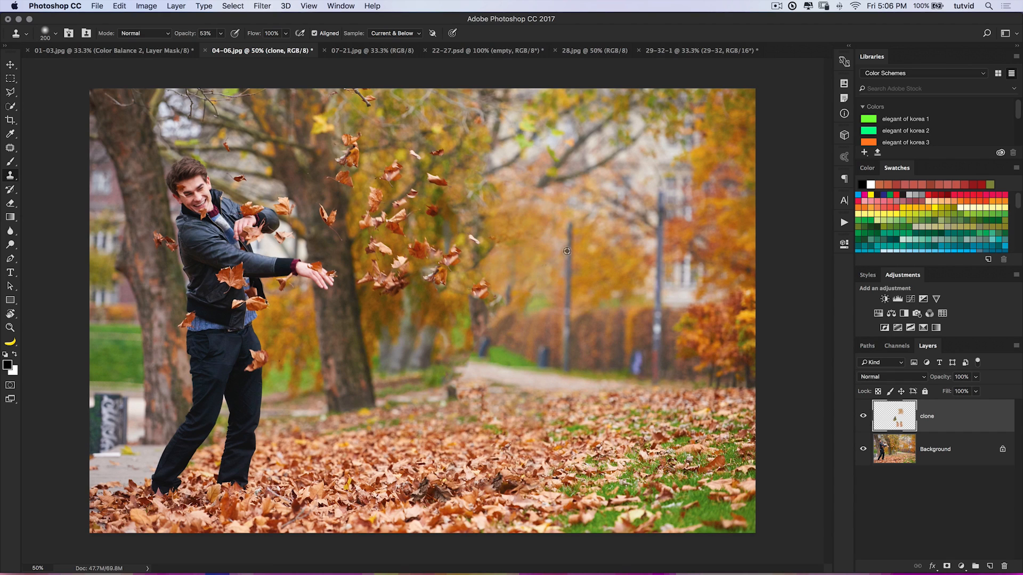
left_click_drag(531, 236, 512, 227)
left_click(507, 262, "alt")
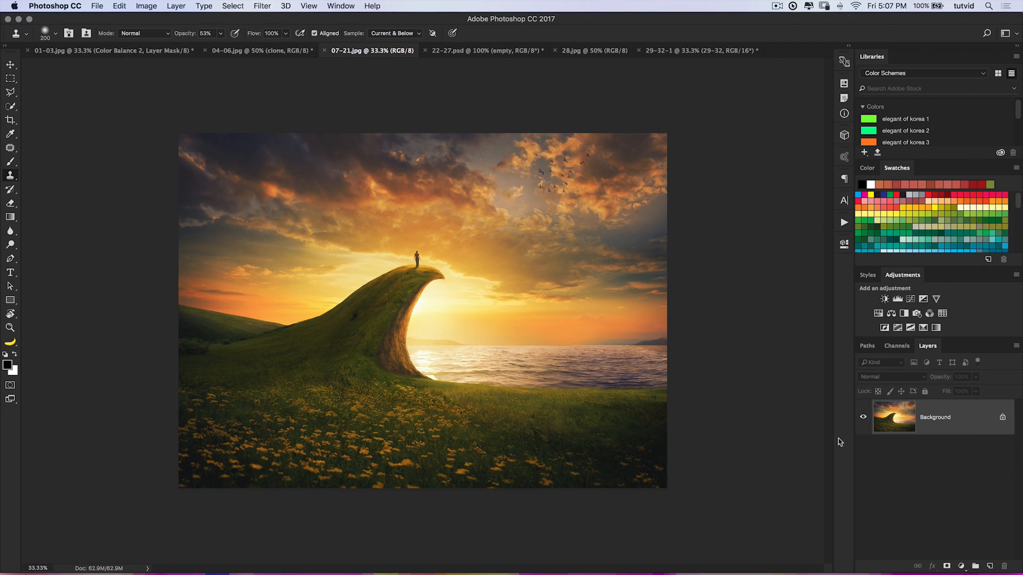
- Choose the Patch tool in Content-Aware mode for the grassy hillside in 07-21.jpg, with the hill at 200% zoom
mouse_move(614, 424)
left_mouse_down()
mouse_move(589, 446)
mouse_move(591, 418)
mouse_move(576, 427)
left_mouse_up()
key("z")
left_click(366, 322)
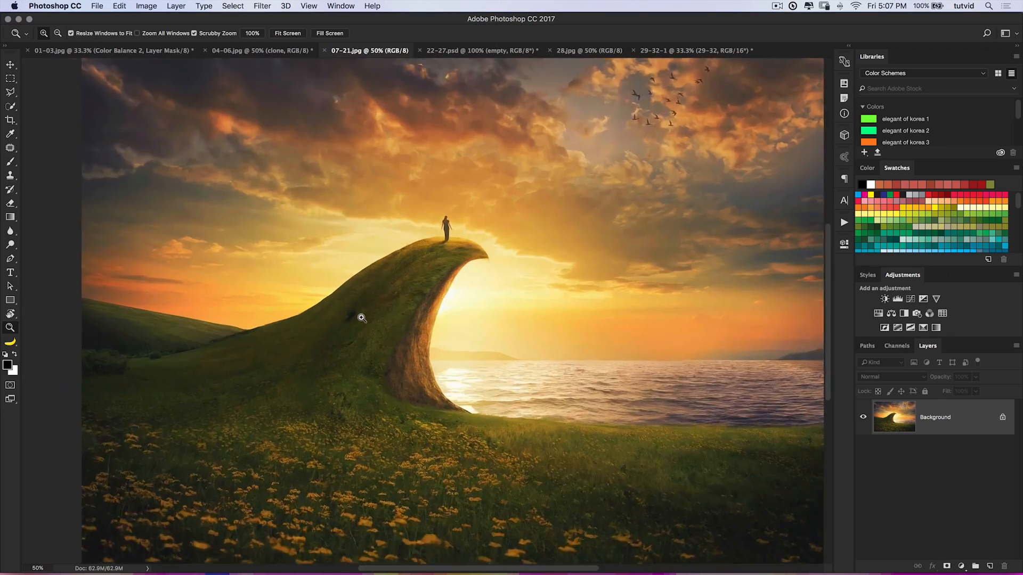
left_click(366, 312)
left_click_drag(392, 311, 481, 252)
left_click(10, 147)
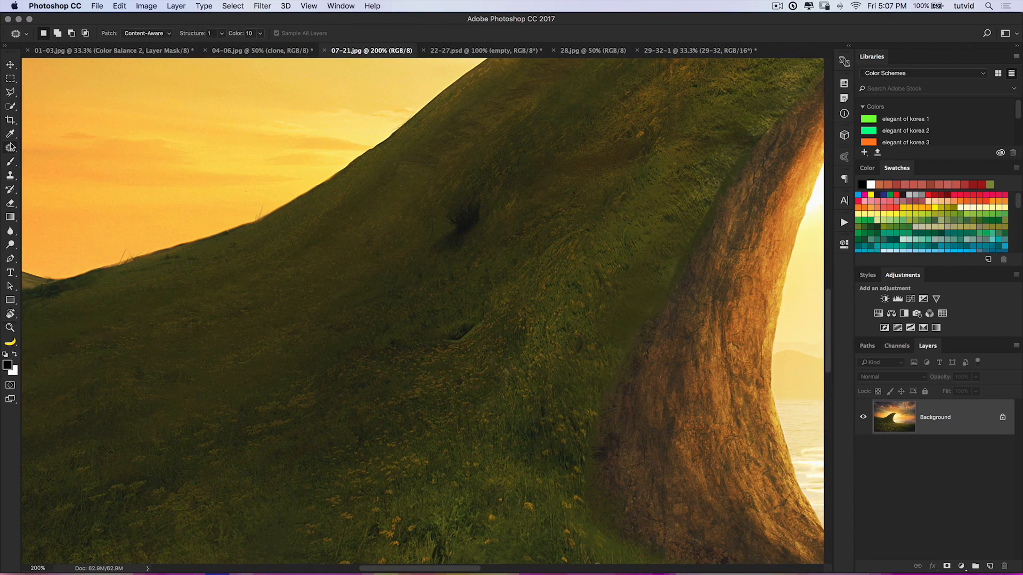
left_click(36, 148)
left_click(10, 148)
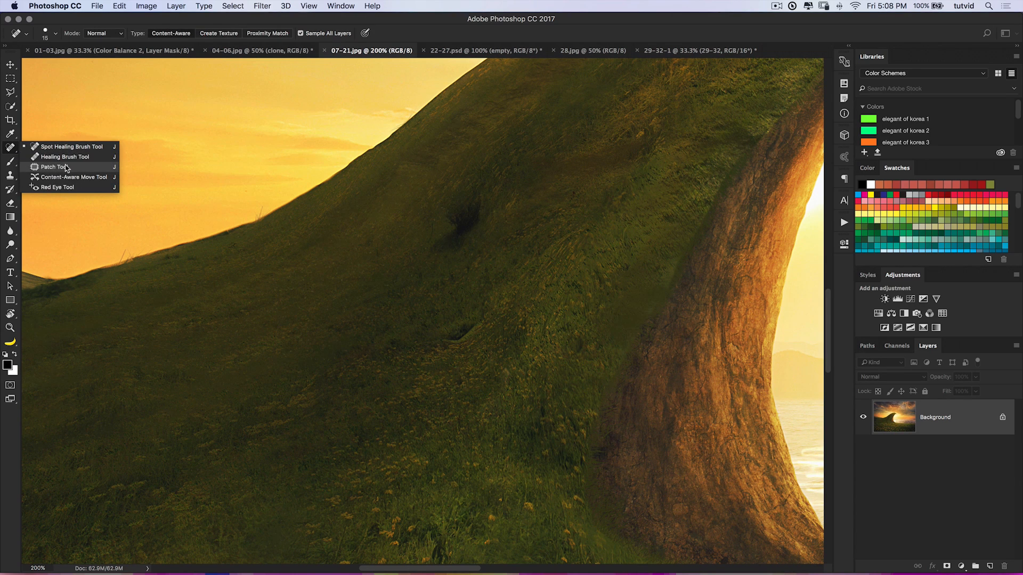
left_click(55, 167)
left_click(154, 33)
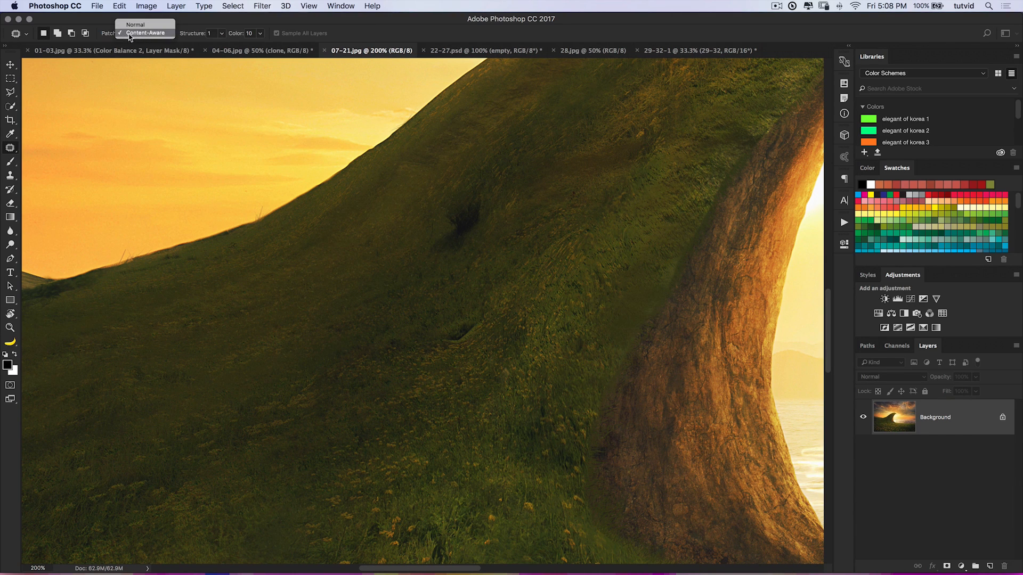
left_click(140, 33)
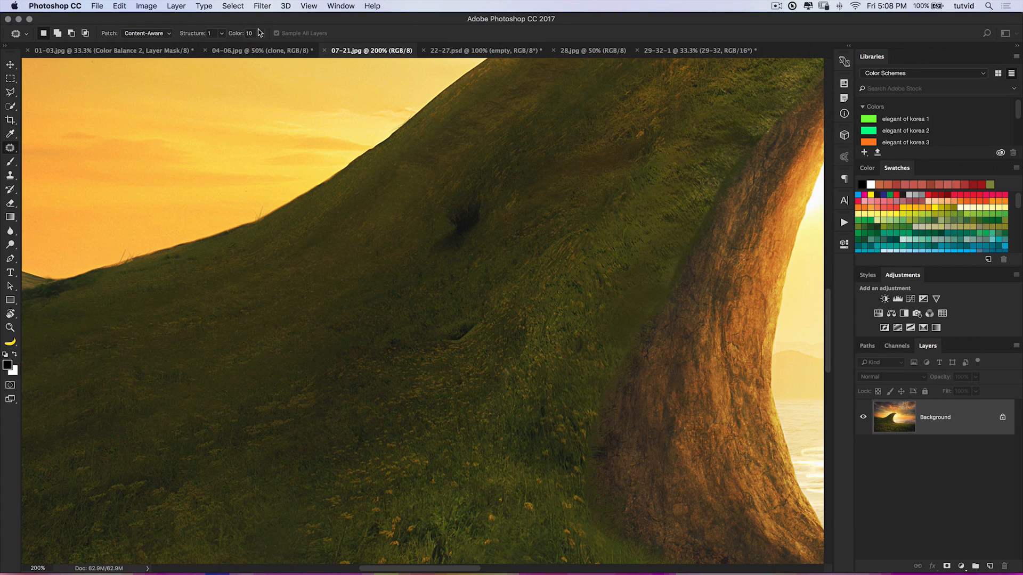
- Patch the dark bush and the small dark spot below it on the hillside with nearby clean grass, and deselect
mouse_move(471, 191)
left_mouse_down()
mouse_move(409, 239)
mouse_move(444, 256)
mouse_move(495, 239)
mouse_move(516, 183)
mouse_move(475, 190)
left_mouse_up()
left_click_drag(480, 226, 306, 294)
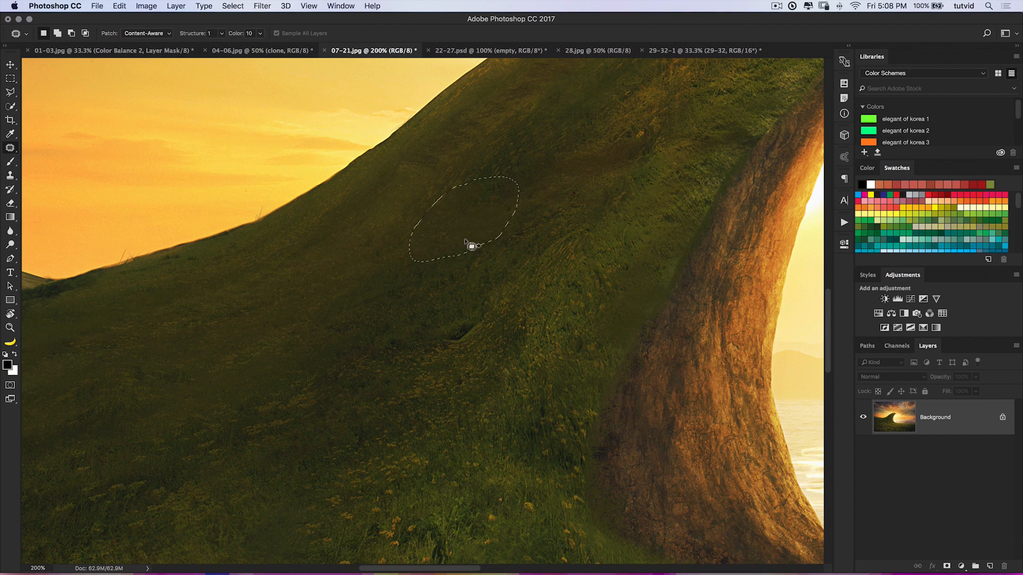
mouse_move(473, 306)
left_mouse_down()
mouse_move(420, 339)
mouse_move(473, 347)
mouse_move(482, 292)
left_mouse_up()
left_click_drag(417, 347, 320, 385)
left_click(481, 294)
key("super+minus")
key("super+minus")
key("super+minus")
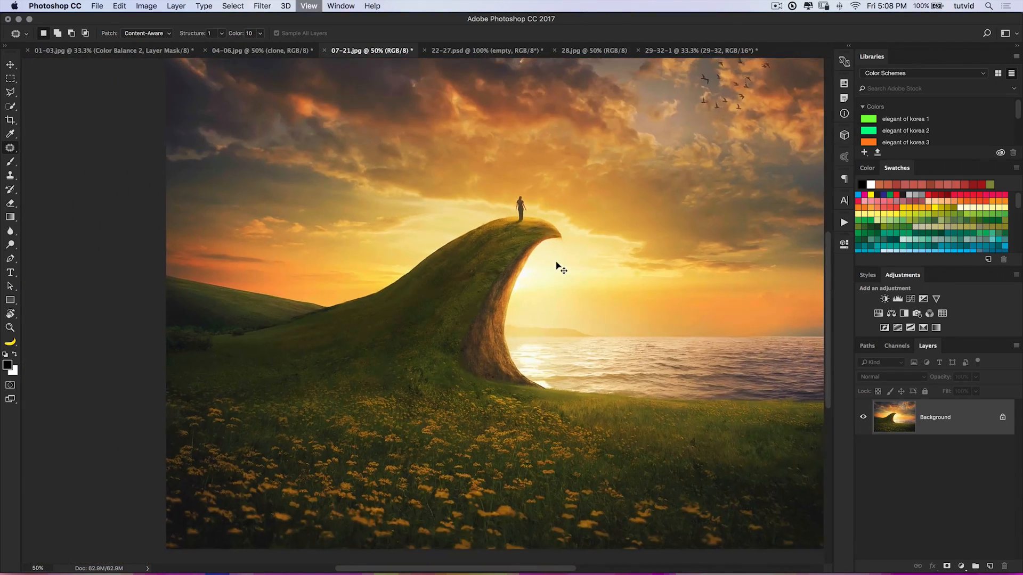
key("super+minus")
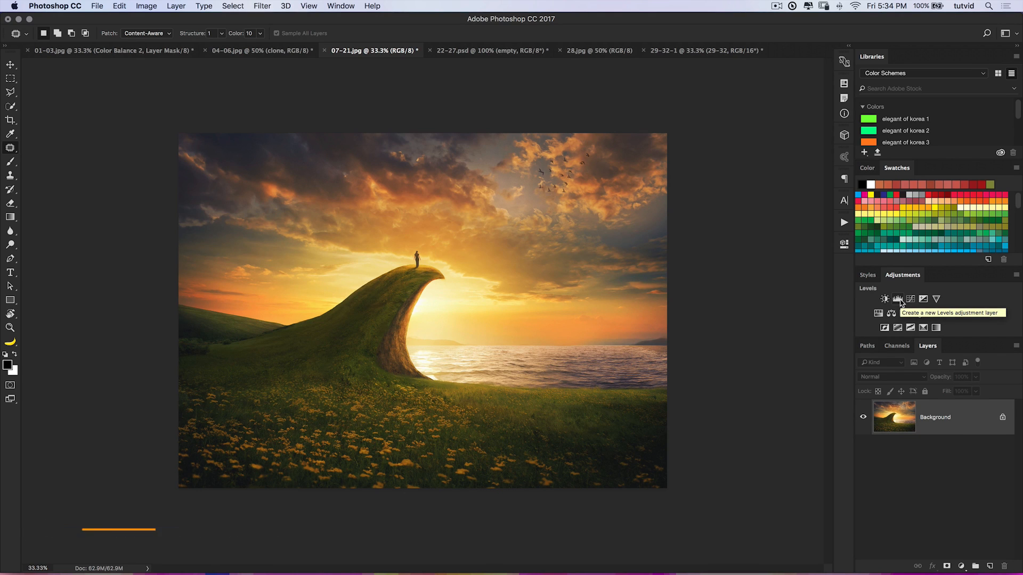
left_click(147, 6)
mouse_move(163, 35)
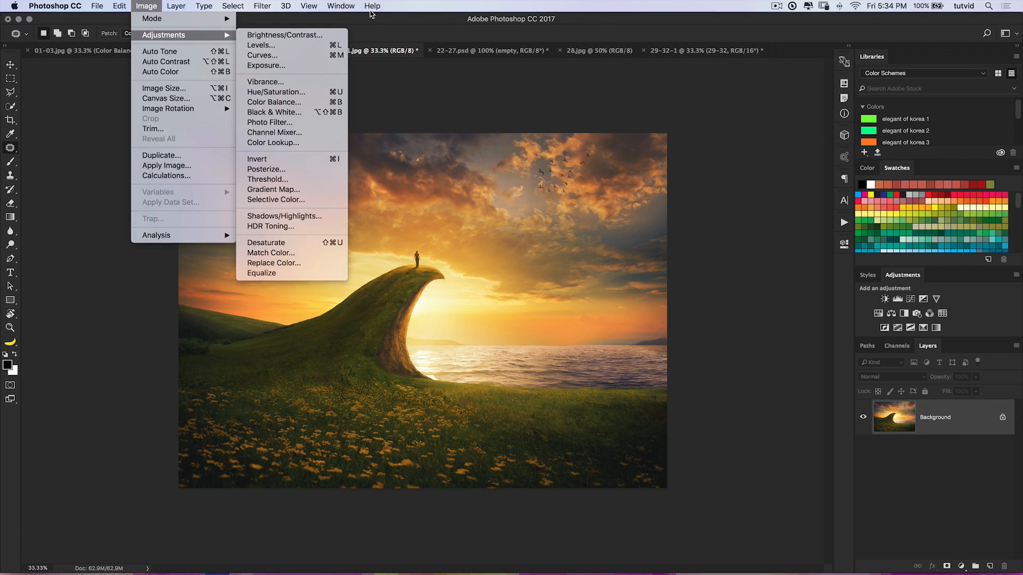
left_click(899, 304)
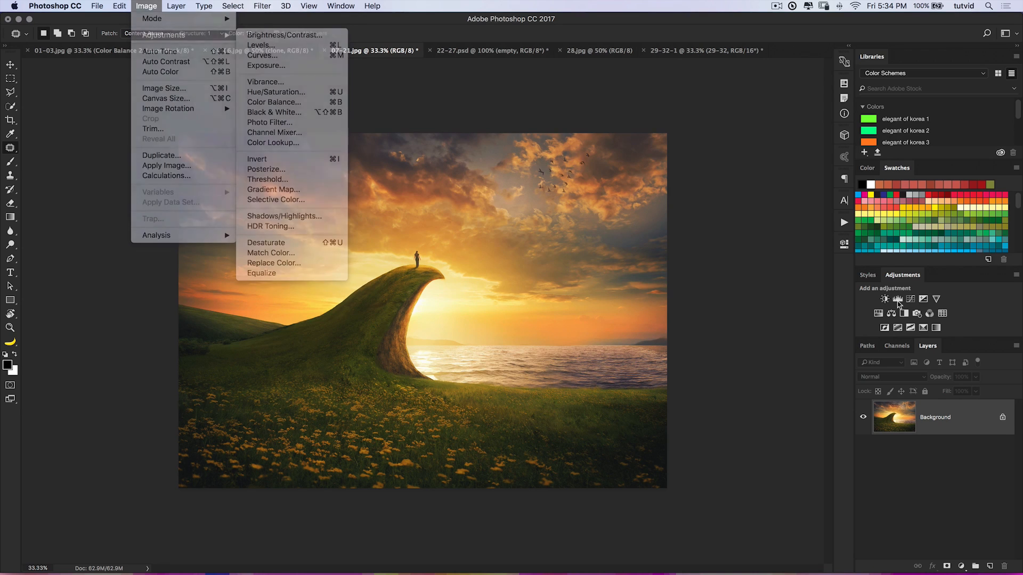
- Add a Levels adjustment layer above the background and move its settings away to uncover the wave-shaped hill
left_click(898, 299)
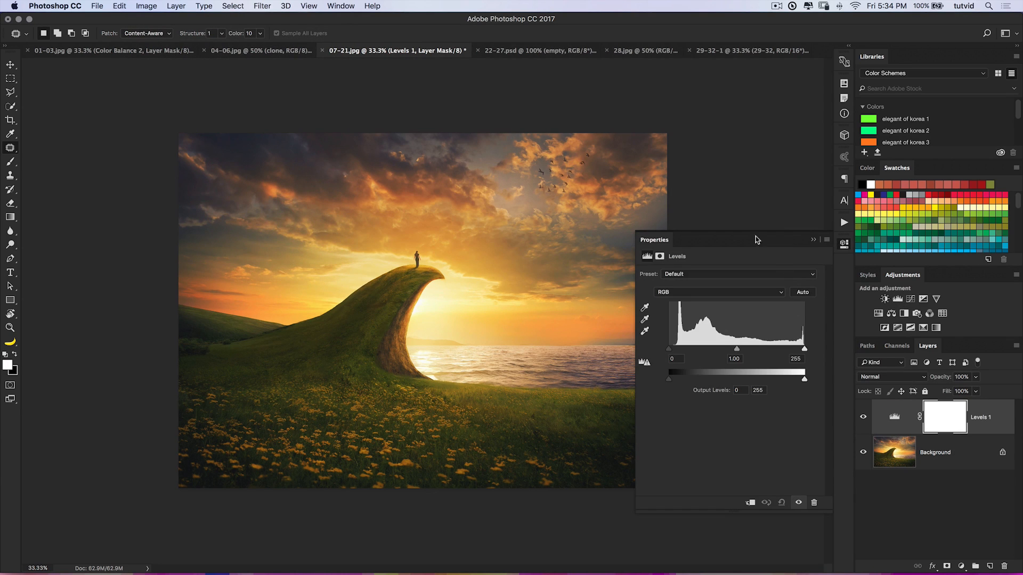
left_click_drag(758, 240, 192, 167)
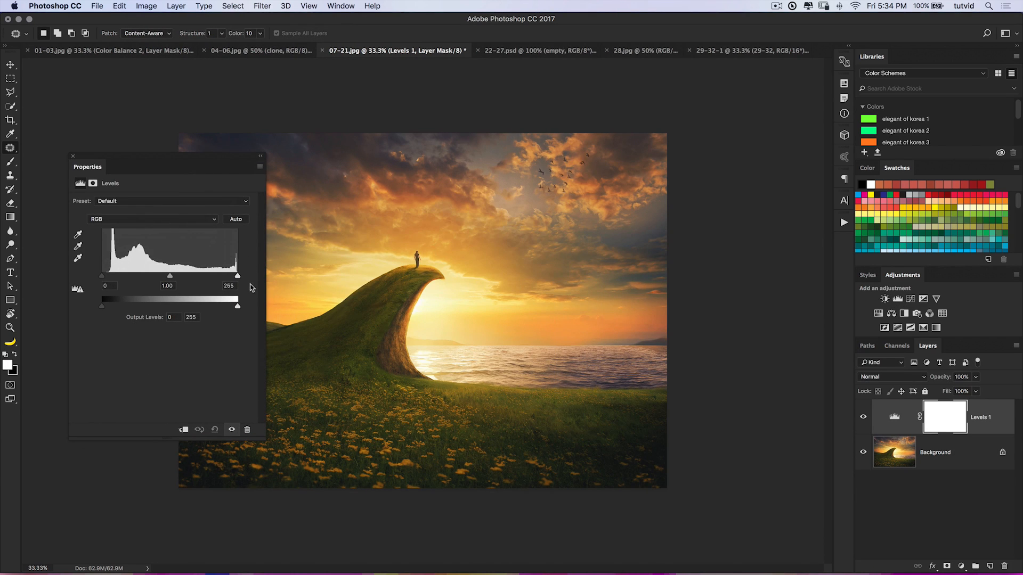
mouse_move(217, 163)
left_mouse_down()
mouse_move(219, 155)
mouse_move(216, 165)
left_mouse_up()
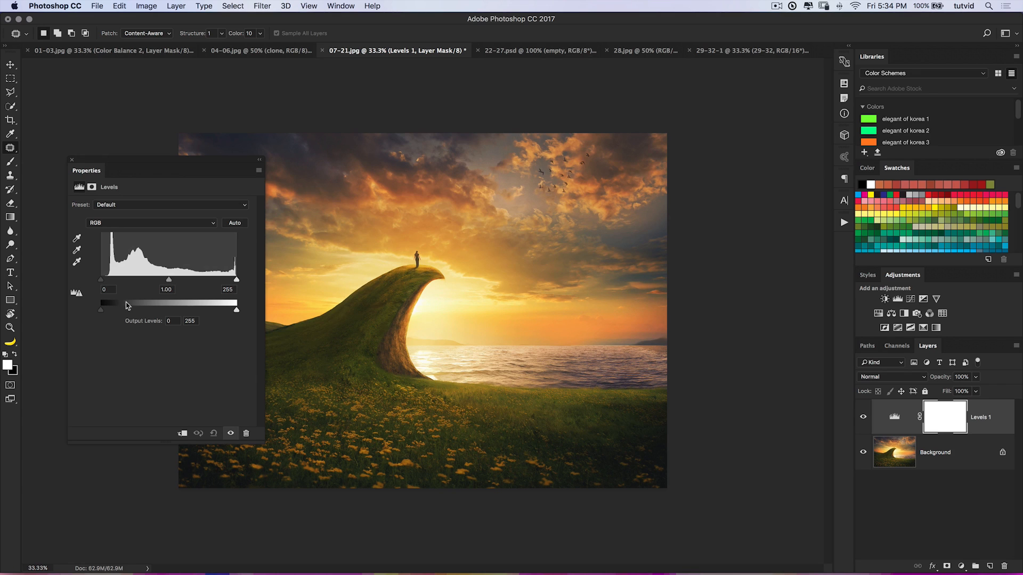
left_click_drag(166, 163, 157, 158)
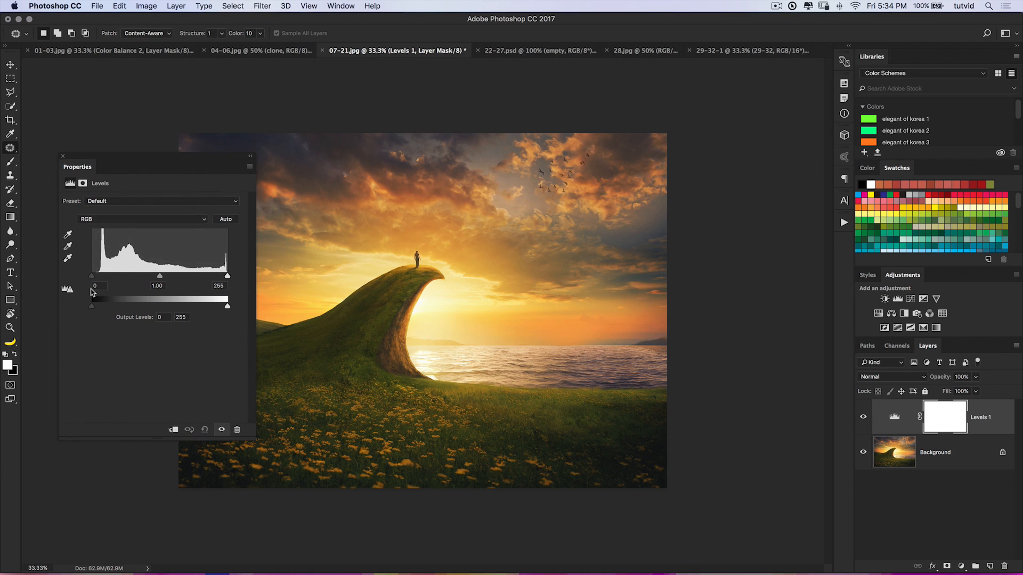
- Try raising the Levels black input to 16 and lowering the white input, compare with the layer hidden, and reset both
mouse_move(94, 276)
left_mouse_down()
mouse_move(118, 276)
mouse_move(92, 277)
left_mouse_up()
left_click_drag(227, 276, 196, 276)
key("super+z")
left_click_drag(94, 277, 100, 277)
left_click_drag(230, 277, 216, 279)
left_click(863, 417)
left_click(222, 429)
left_click_drag(218, 278, 241, 275)
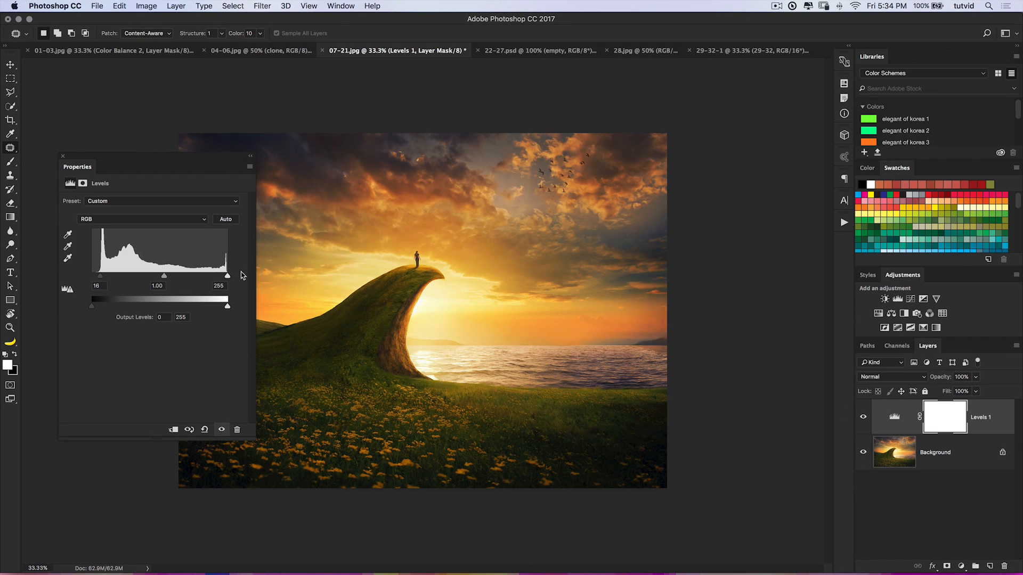
left_click_drag(84, 296, 88, 288)
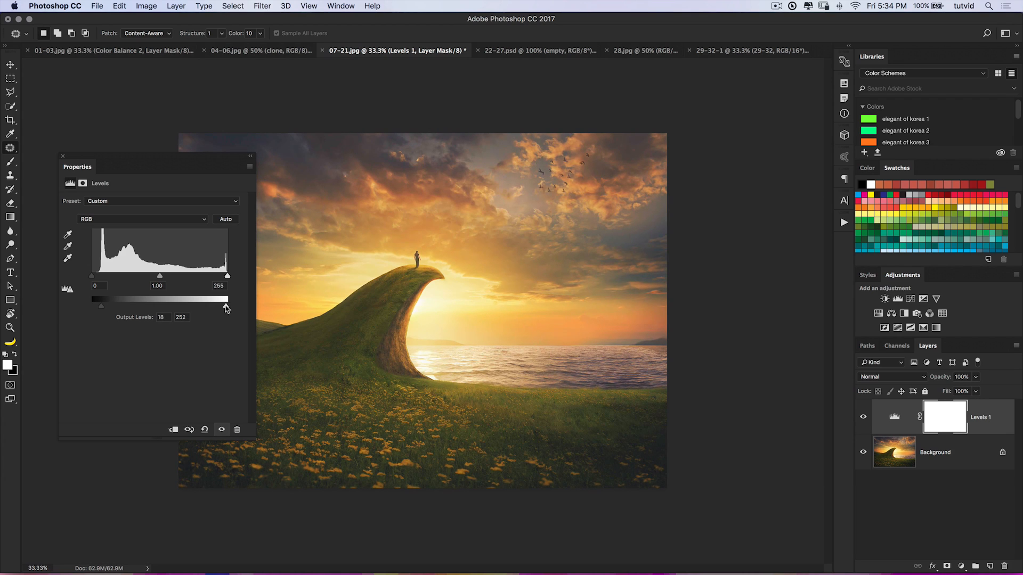
- Try lowering the white output level with the black output at 18, compare with the layer hidden, and reset both to 255 and 0
left_click_drag(226, 308, 219, 307)
left_click(863, 417)
left_click(864, 418)
left_click_drag(219, 307, 228, 307)
left_click_drag(101, 306, 81, 308)
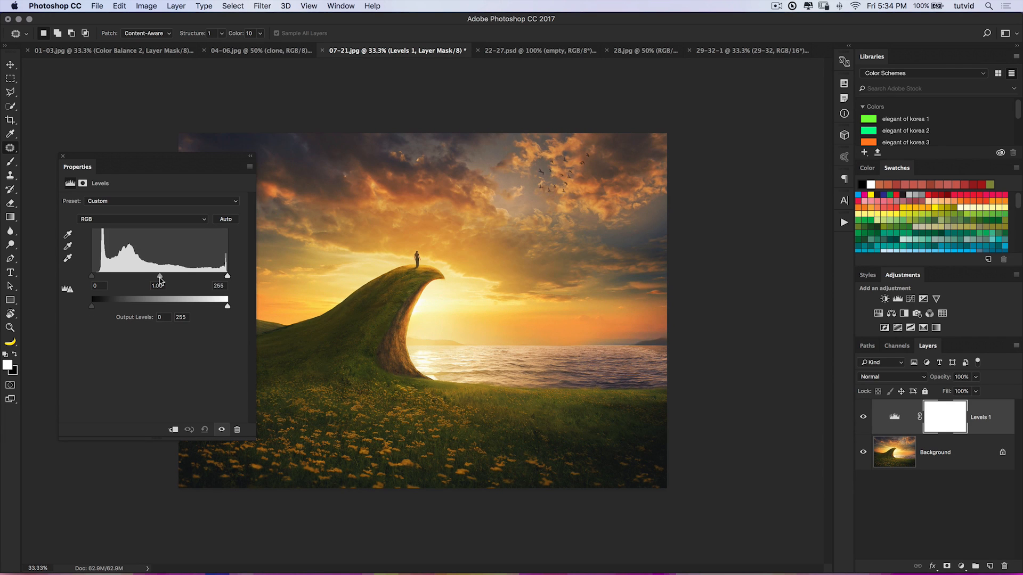
- Set the Levels midtones to 0.79 and the black output level to 7, and compare the image with the layer hidden
mouse_move(158, 278)
left_mouse_down()
mouse_move(145, 278)
mouse_move(169, 277)
left_mouse_up()
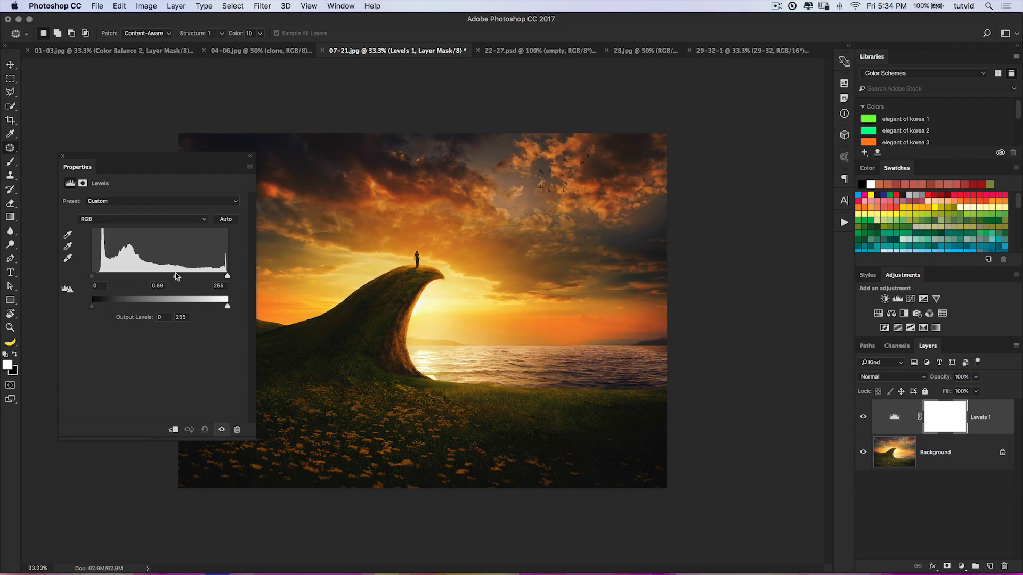
left_click_drag(171, 276, 169, 276)
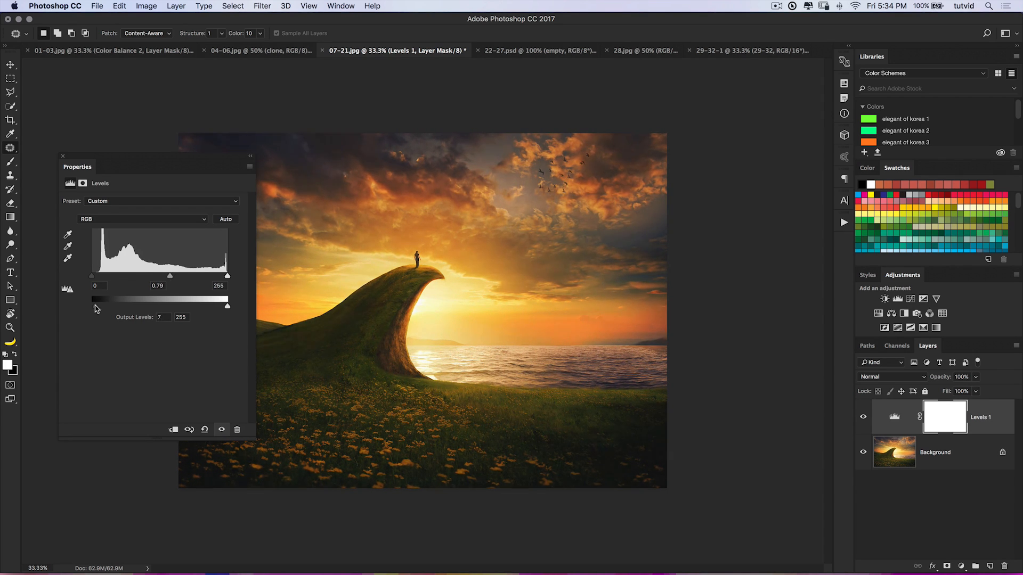
left_click_drag(73, 181, 902, 361)
left_click(863, 418)
left_click(863, 417)
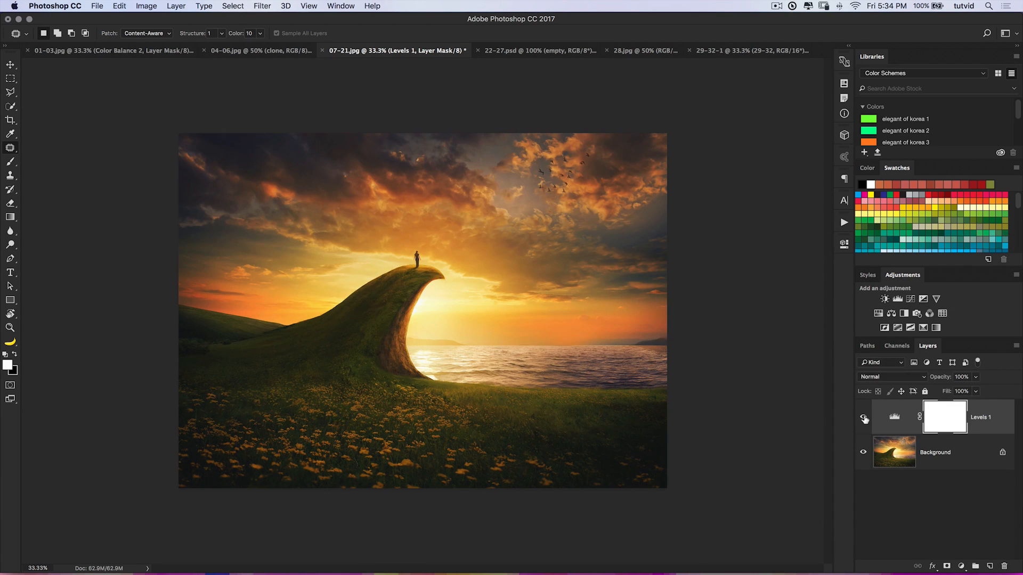
- Choose the Pen tool and keep it in Path mode
left_click(11, 260)
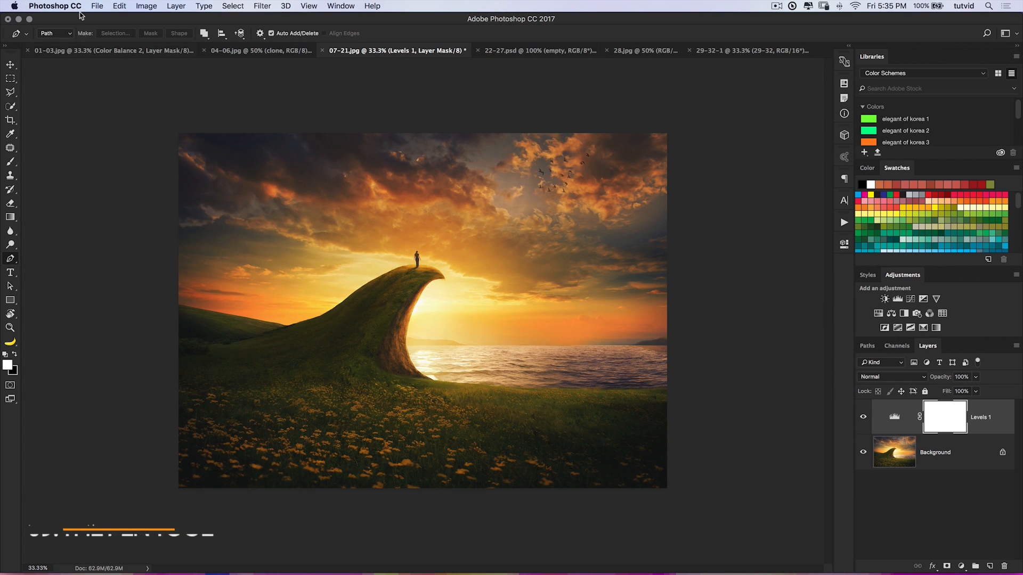
left_click(50, 33)
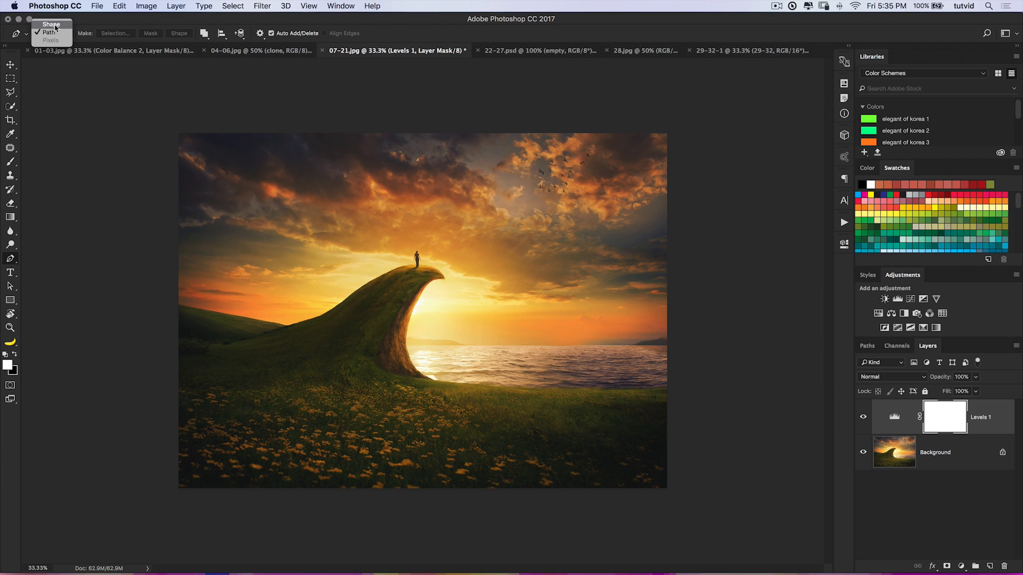
left_click(51, 32)
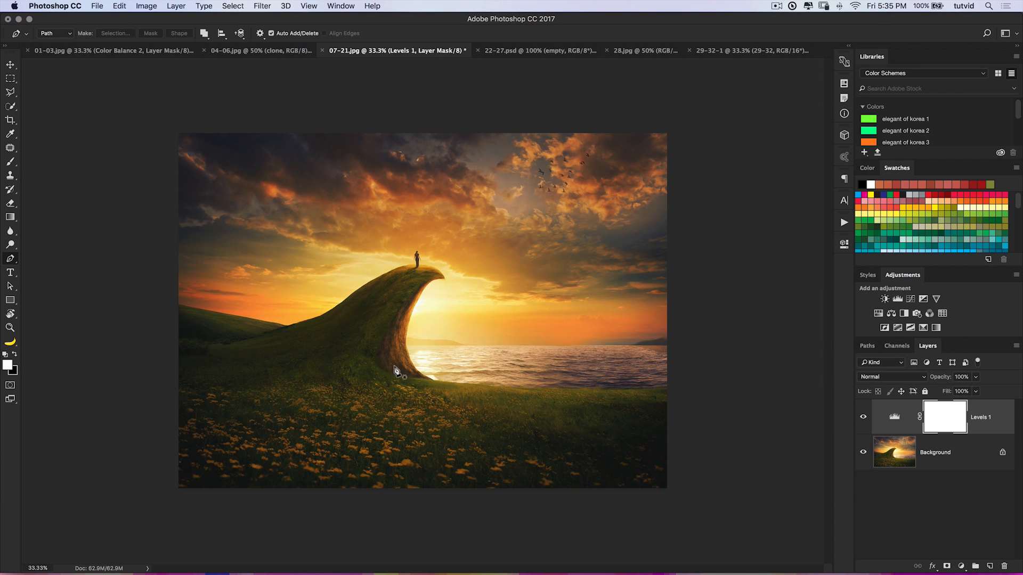
- Try drawing a straight-sided path over the sunset sky and sea beside the hill, and delete it
key("super+plus")
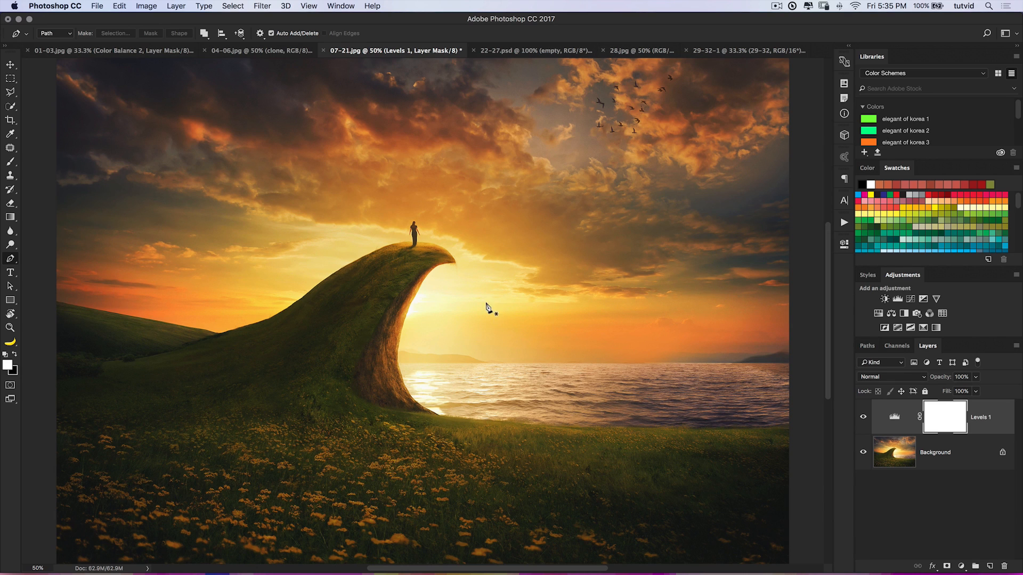
left_click(459, 311)
left_click(655, 303)
left_click(637, 362)
left_click(484, 379)
left_click(429, 347)
key("super+z")
key("BackSpace")
key("BackSpace")
- Open the Pen tool's Rubber Band option, try its line preview from one anchor point beside the hill, and undo the point
left_click(260, 34)
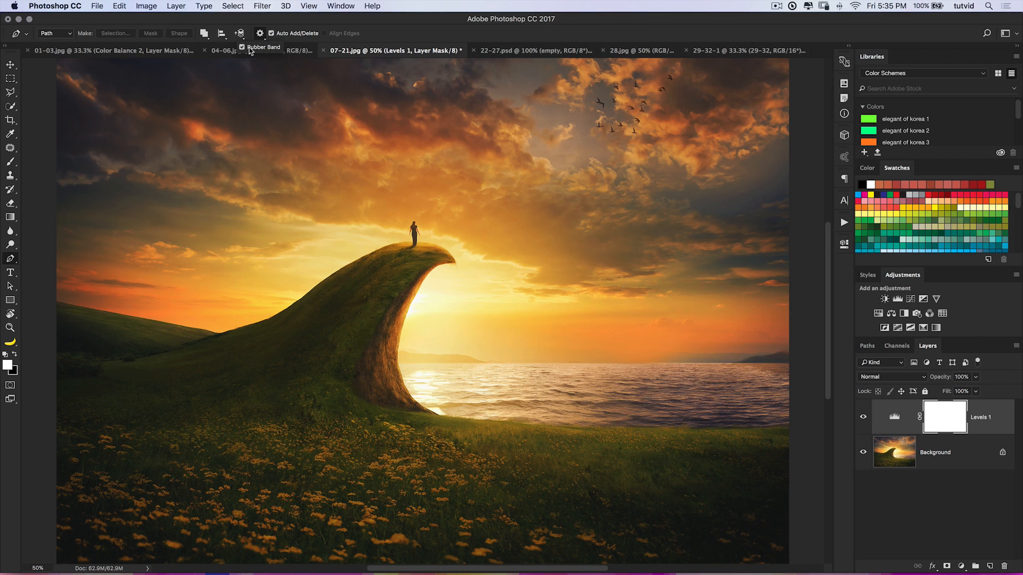
left_click(482, 301)
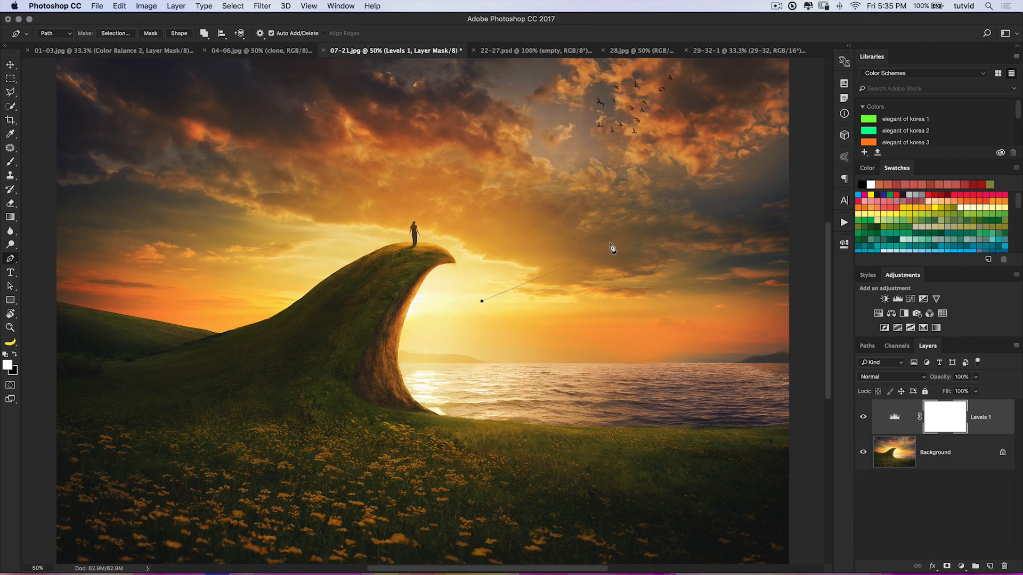
key("super+z")
- Trace a curved path along the hollow inner edge of the wave-shaped hill, from its base up to the tip, and finish it
left_click_drag(440, 415, 399, 398)
left_click_drag(401, 329, 459, 270)
key("Return")
- Save the work path along the hill's inner edge under the name fire
left_click(867, 347)
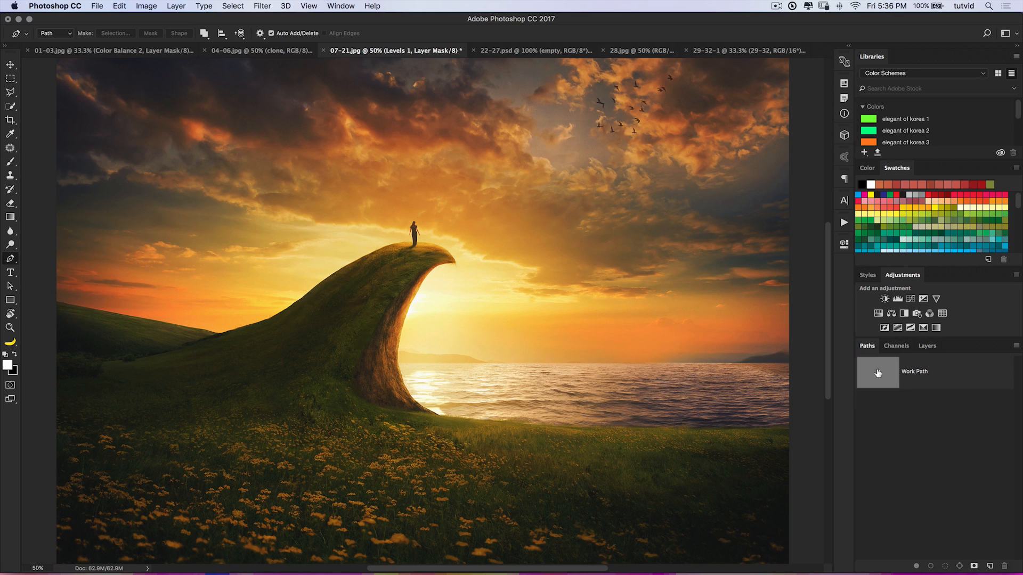
double_click(916, 374)
type("fire")
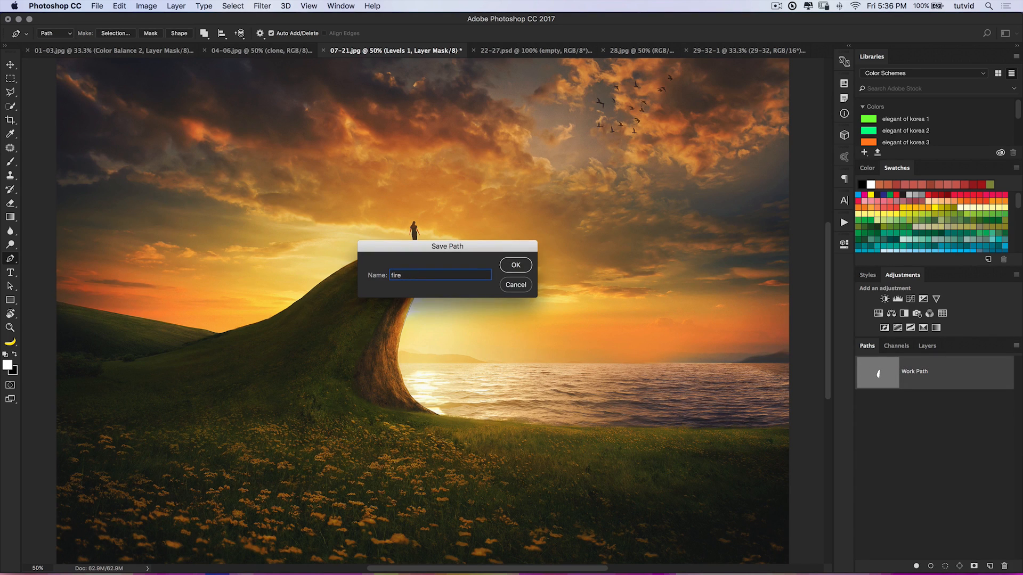
key("Return")
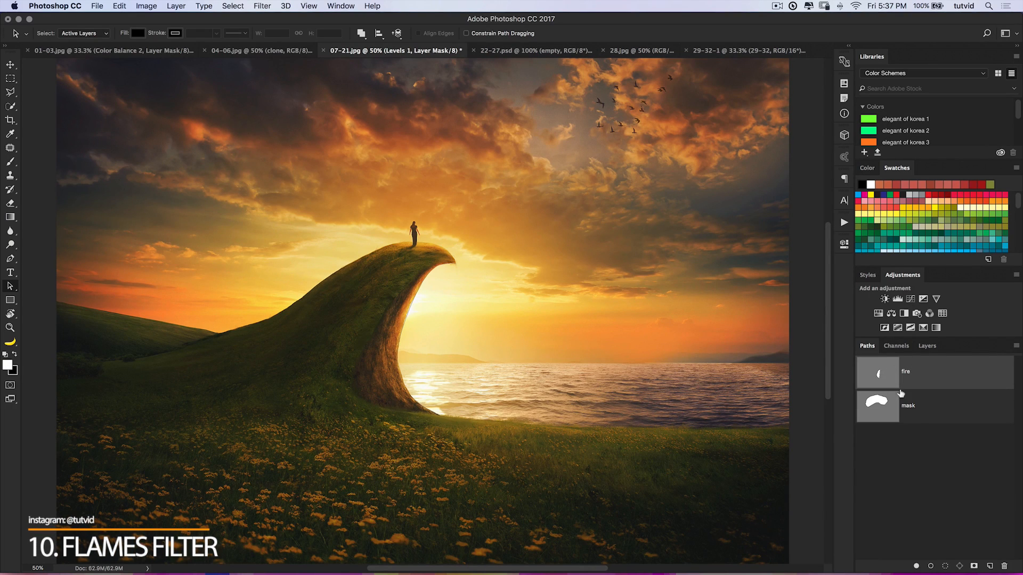
- Add a new layer named flames above Levels 1 and reset the foreground and background colors to default
left_click(927, 347)
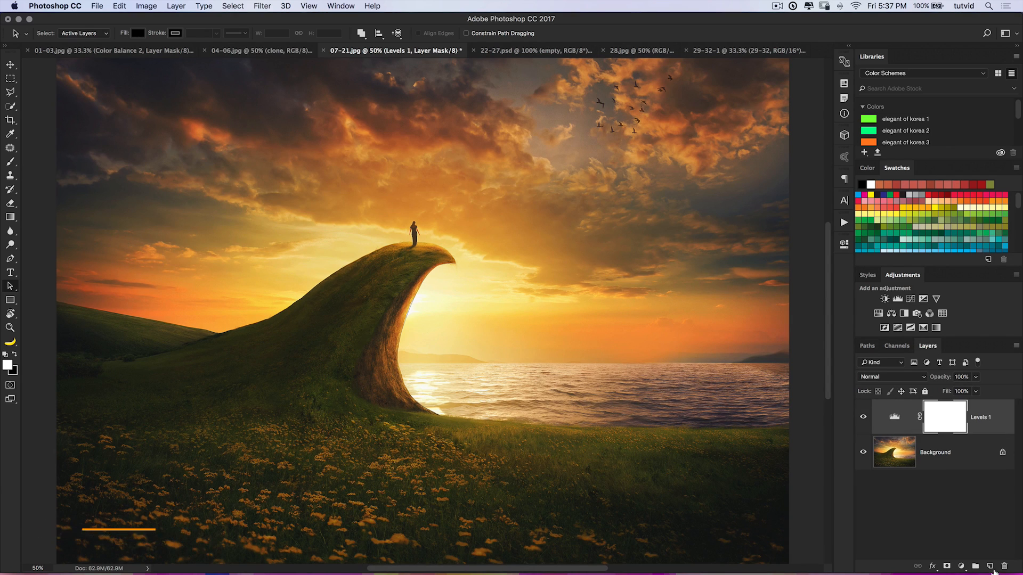
left_click(989, 566)
key("d")
double_click(929, 417)
type("flames")
key("Return")
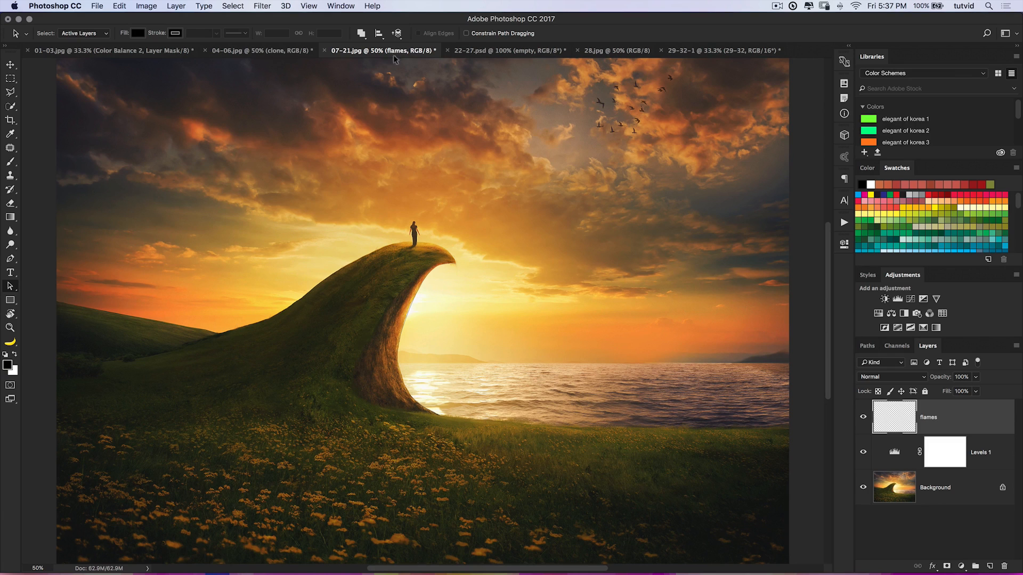
- Check that the fire path is selected, and open the Flame render filter for the flames layer
left_click(265, 7)
mouse_move(313, 182)
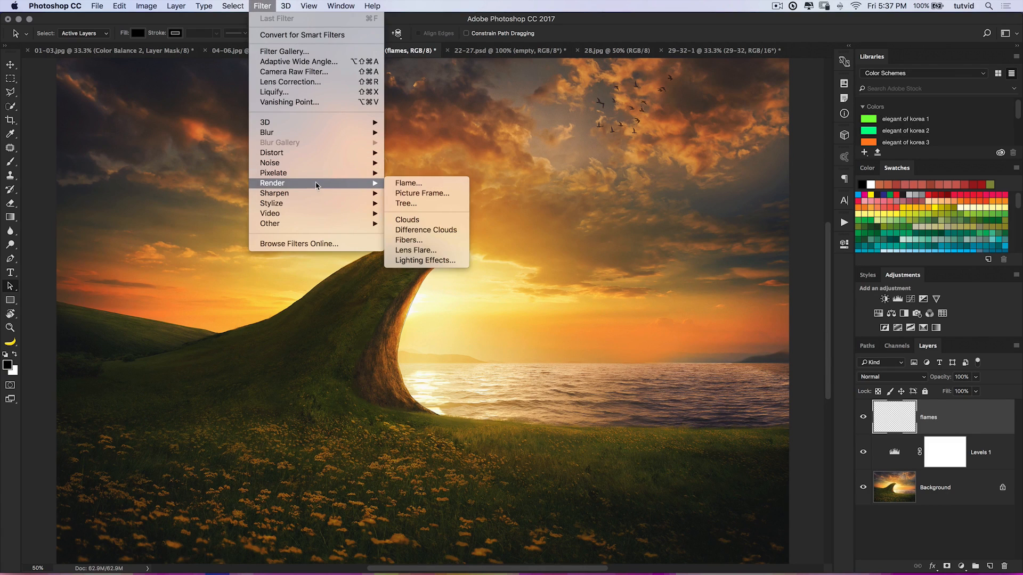
left_click(872, 353)
left_click(868, 347)
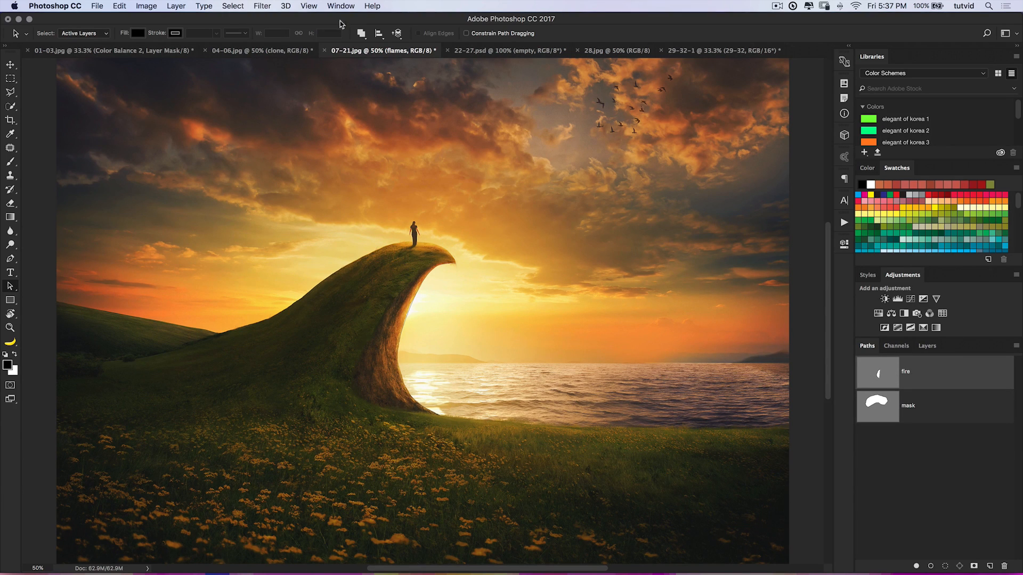
left_click(927, 346)
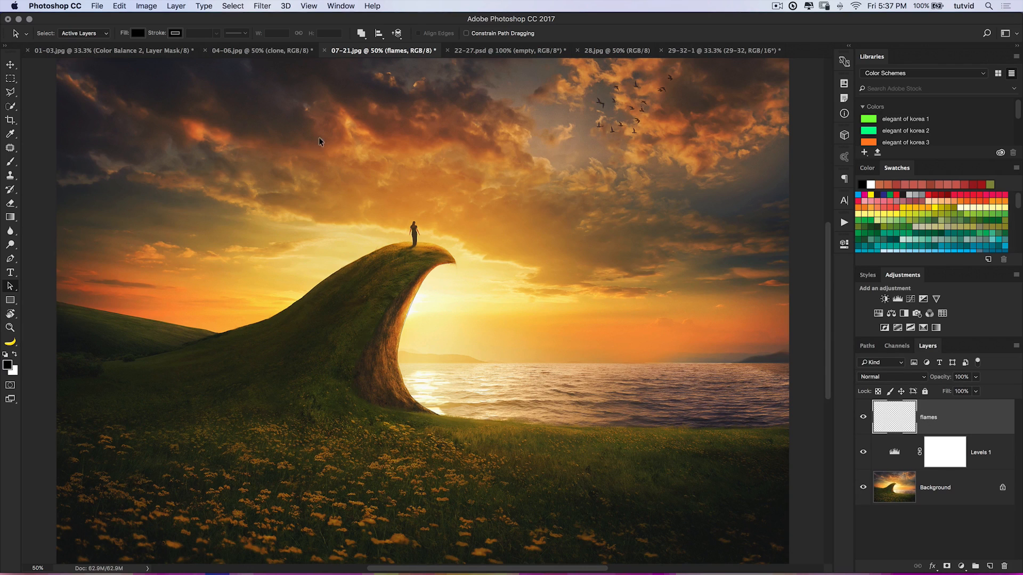
left_click(254, 7)
mouse_move(302, 187)
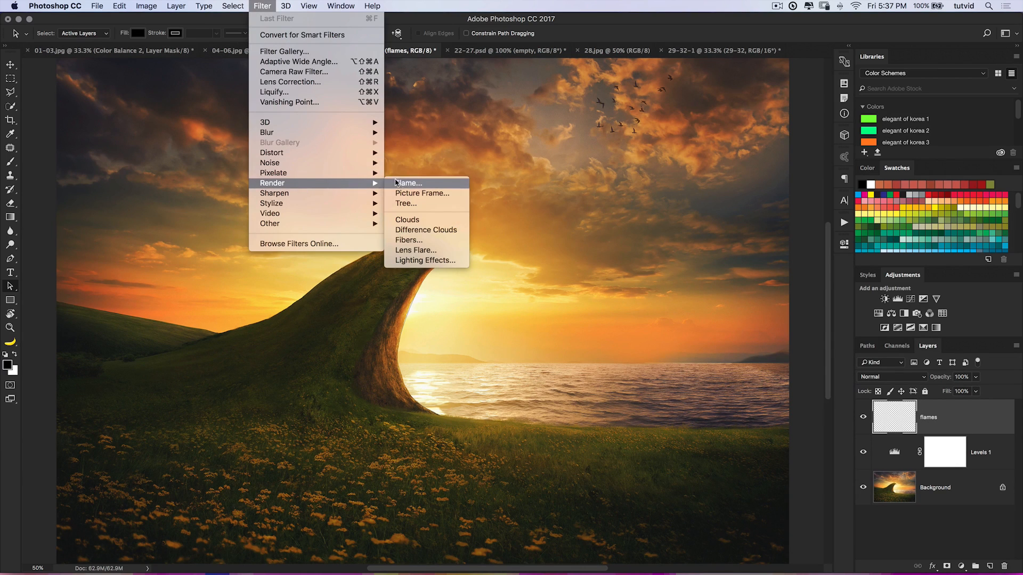
left_click(442, 188)
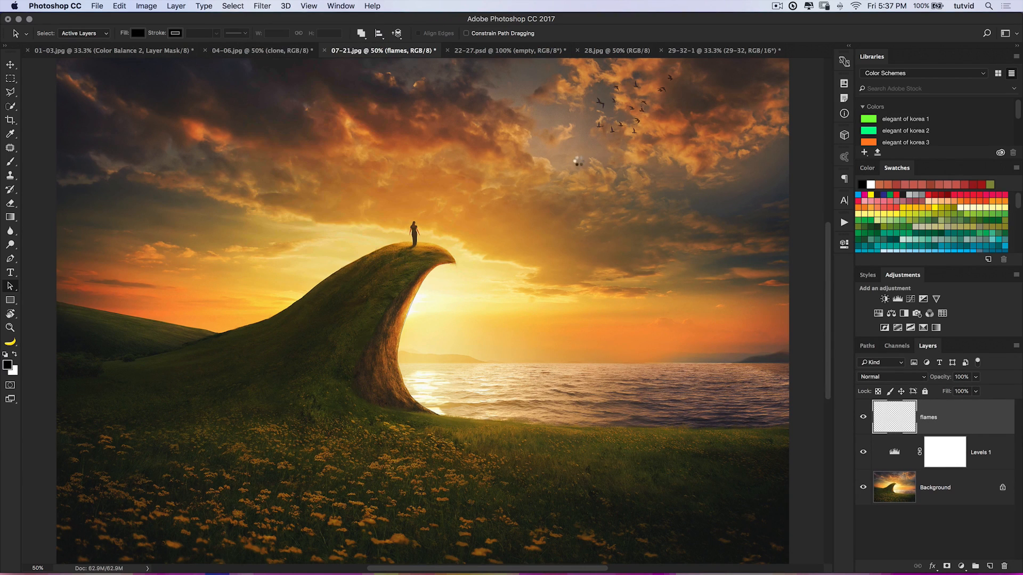
left_click_drag(596, 150, 831, 150)
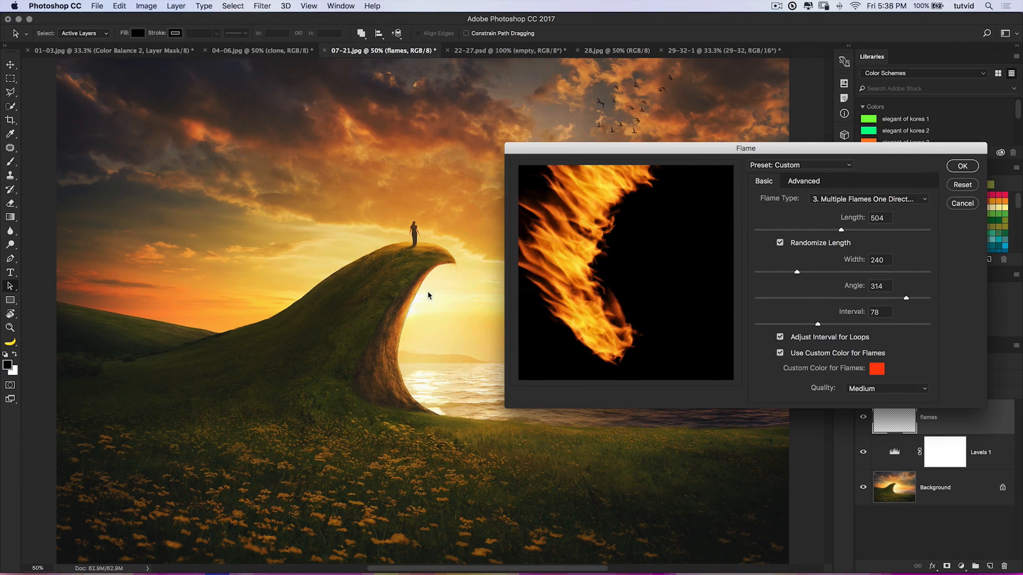
- Set the flames' angle to 60 and their length to 500
left_click_drag(879, 298, 797, 305)
left_click_drag(797, 300, 807, 299)
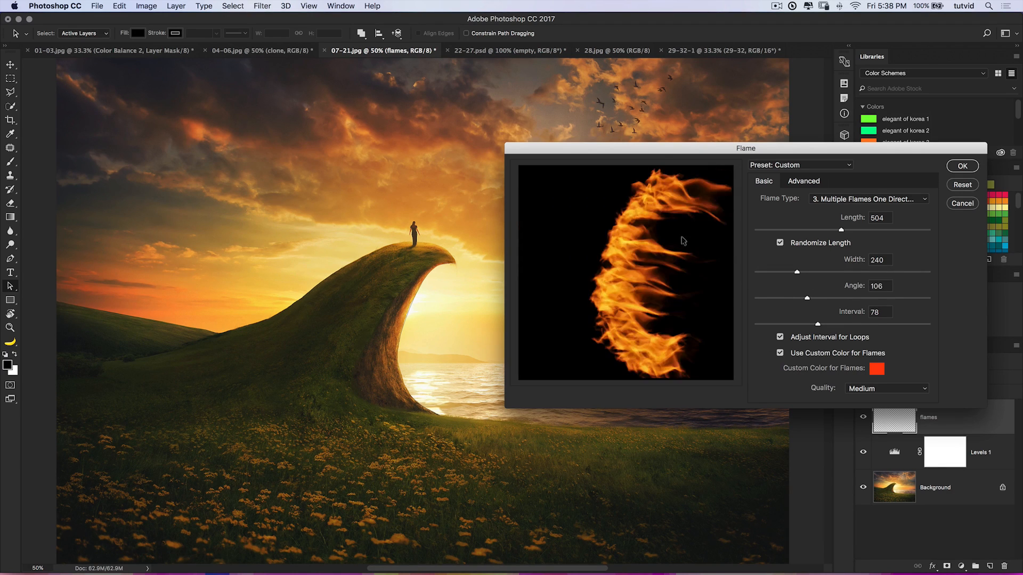
left_click_drag(807, 298, 785, 299)
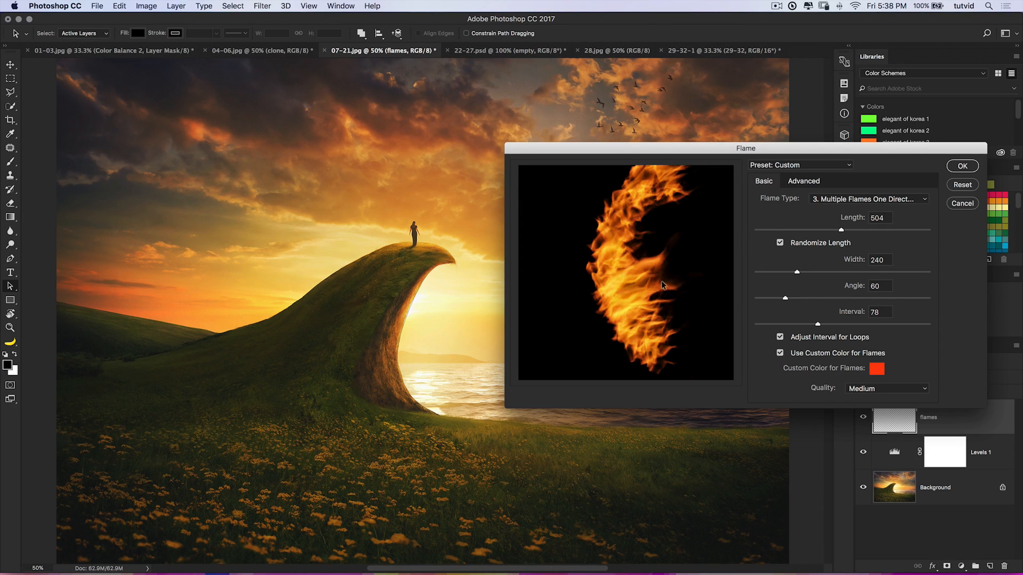
left_click(888, 217)
type("50")
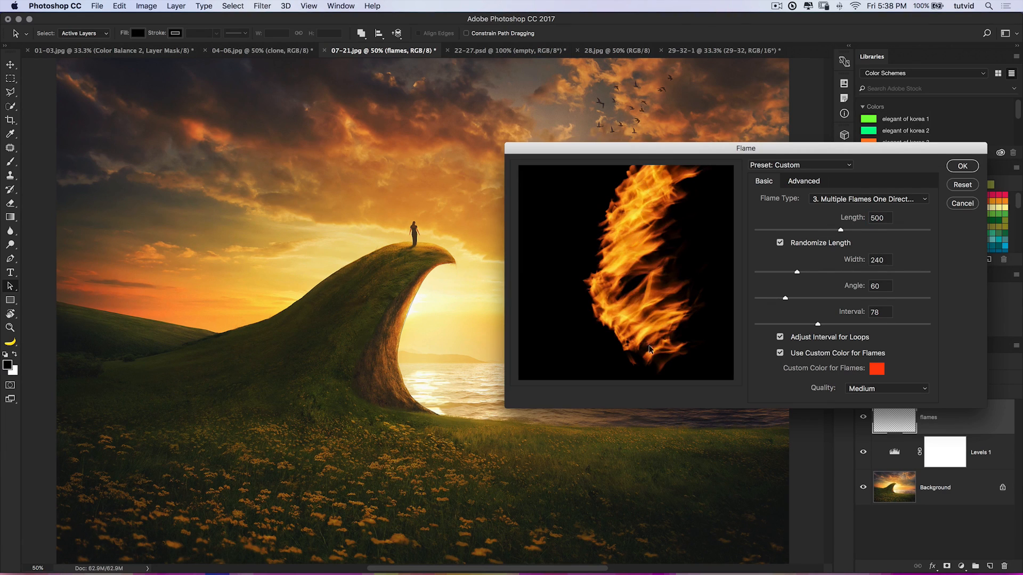
- Review the flame types, keep Multiple Flames One Direction, and render the flames along the path
left_click(872, 204)
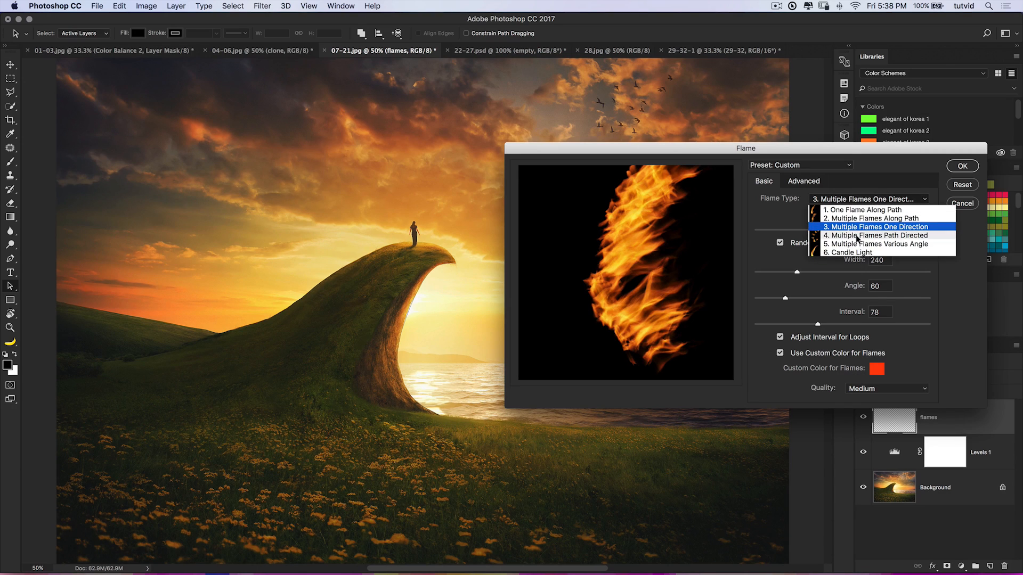
left_click(834, 203)
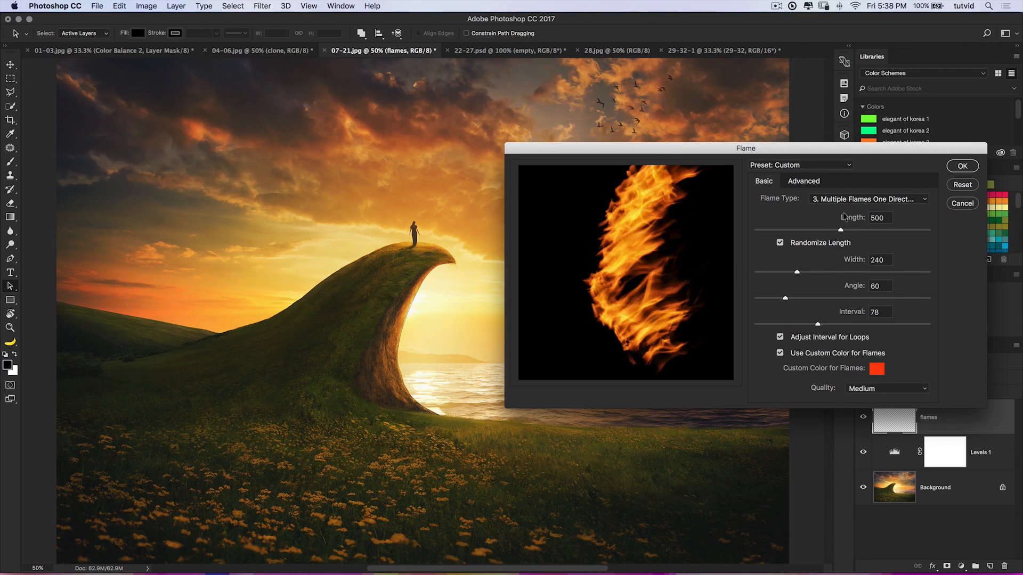
left_click_drag(837, 153, 823, 106)
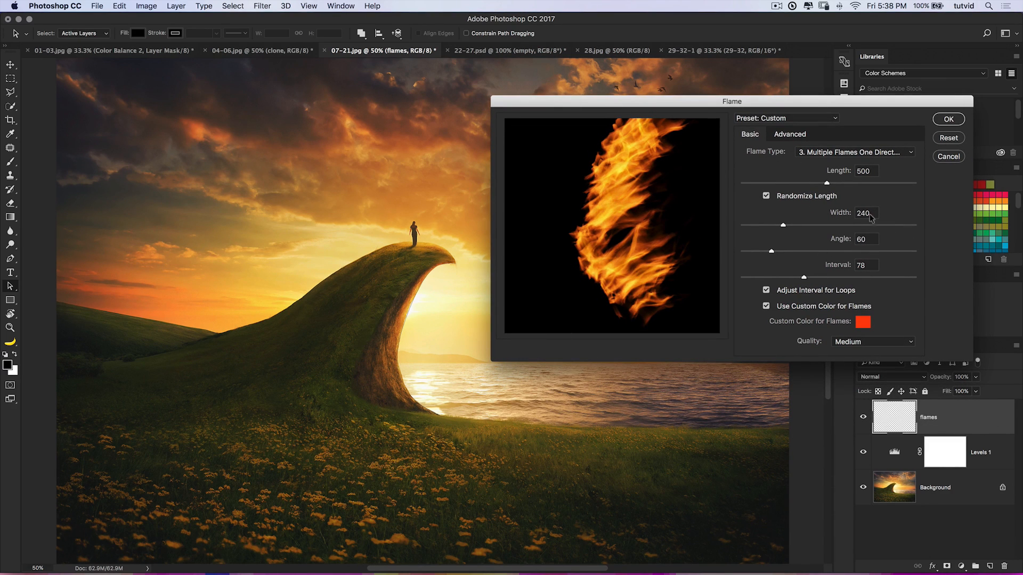
left_click_drag(897, 97, 878, 101)
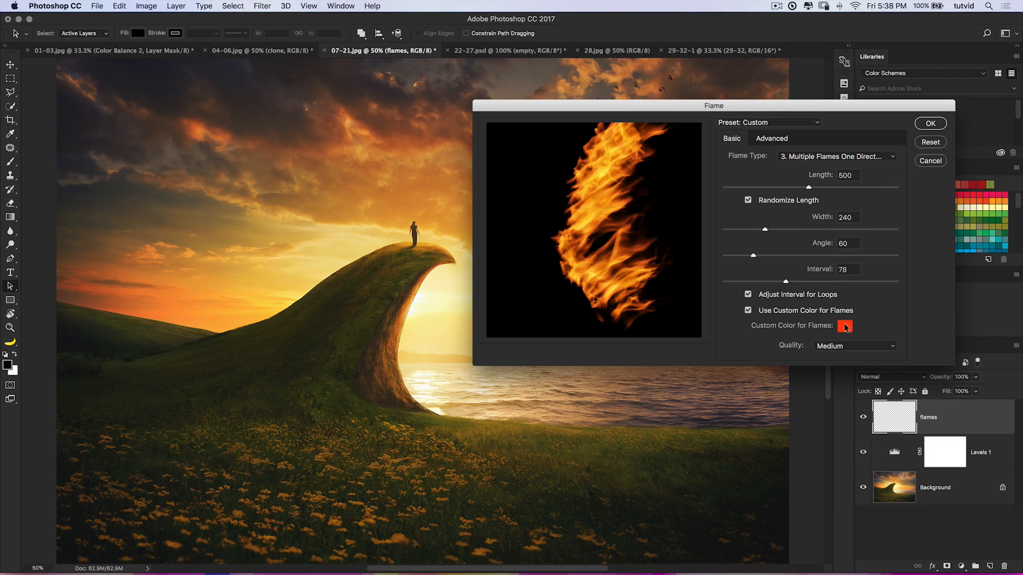
left_click(930, 124)
left_click(930, 123)
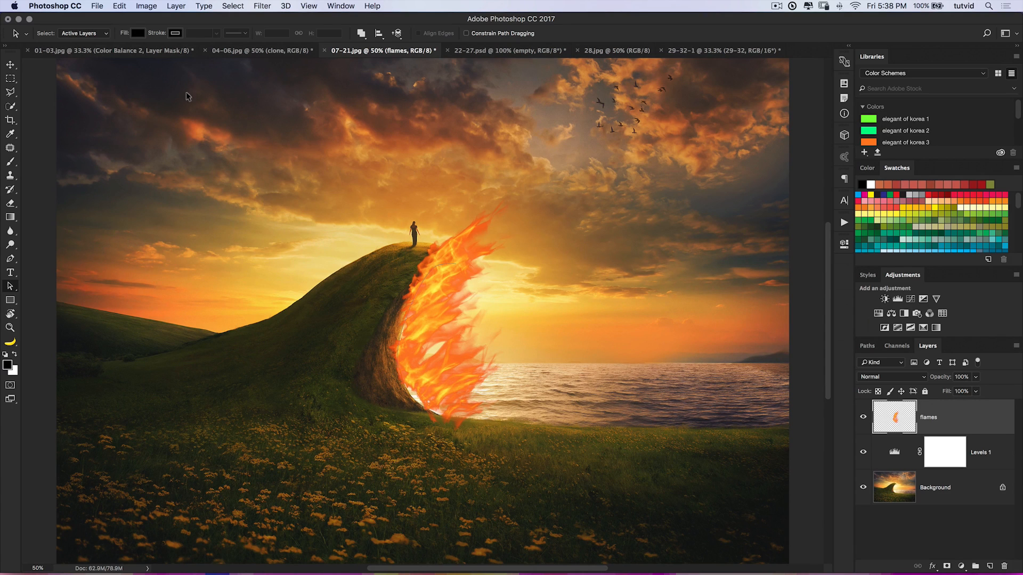
- Move the flames slightly down and left against the hill's hollow edge, and add a layer mask to them
left_click(10, 65)
left_click_drag(420, 336, 416, 346)
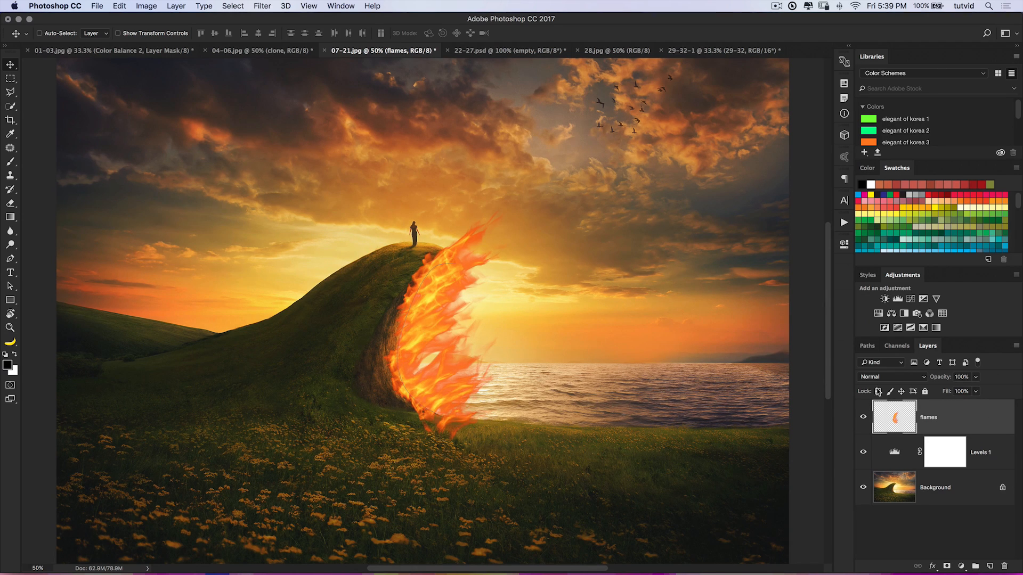
left_click(947, 566)
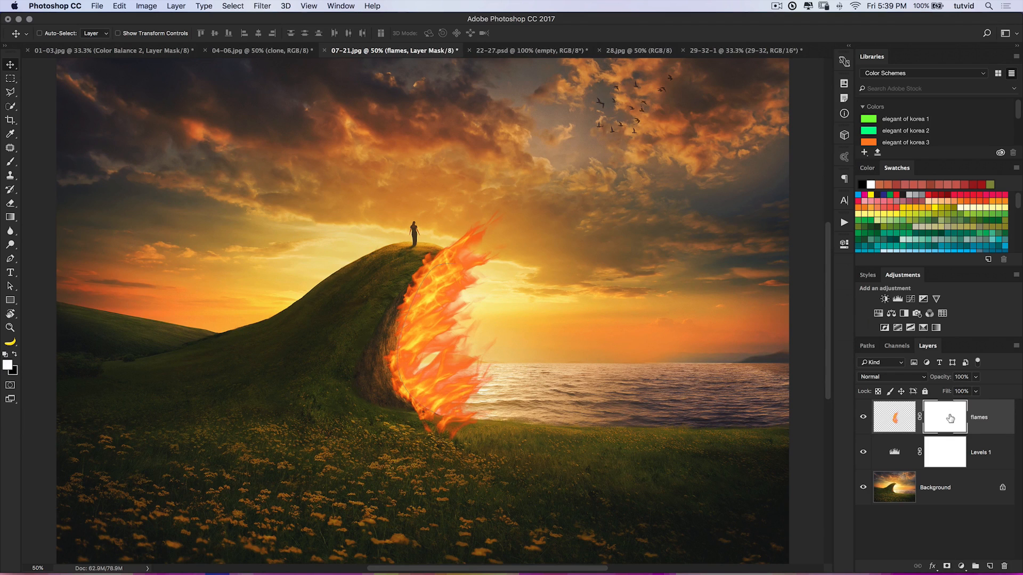
- Paint black on the flames mask with a softened 137 px brush to hide the flames overlapping the grass
key("b")
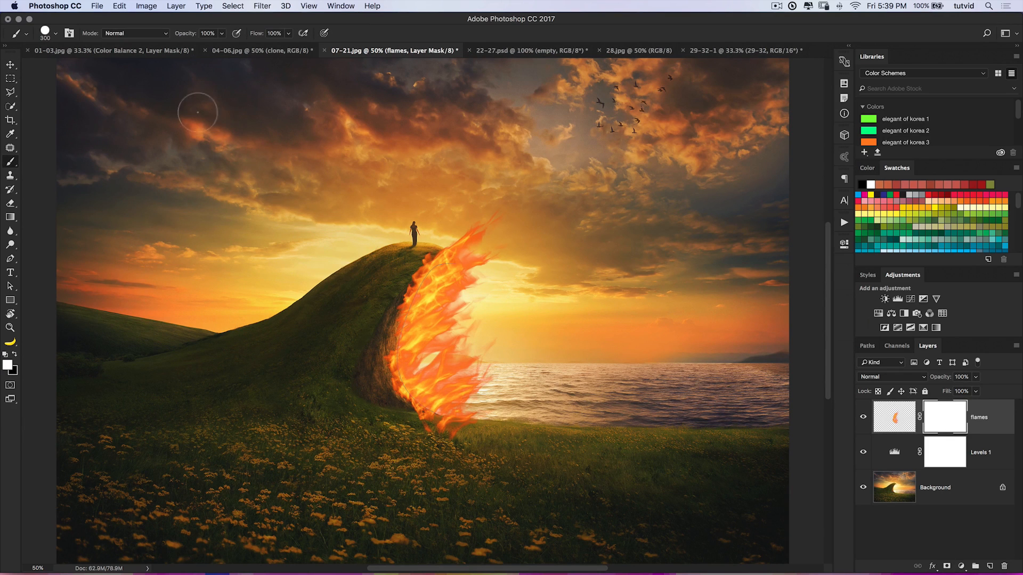
left_click(15, 355)
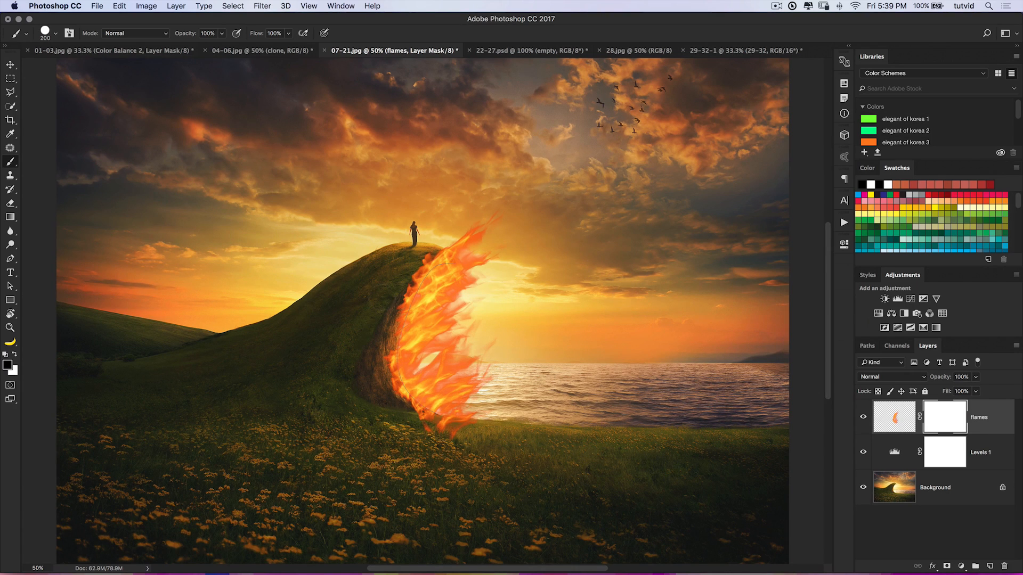
right_click(495, 333)
left_click(482, 311)
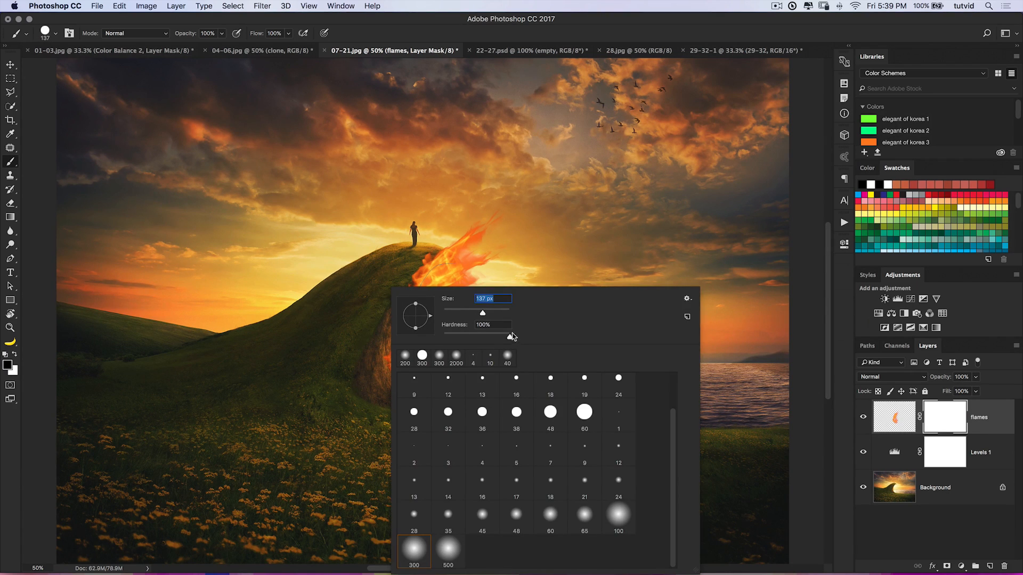
left_click_drag(511, 337, 482, 336)
left_click(364, 437)
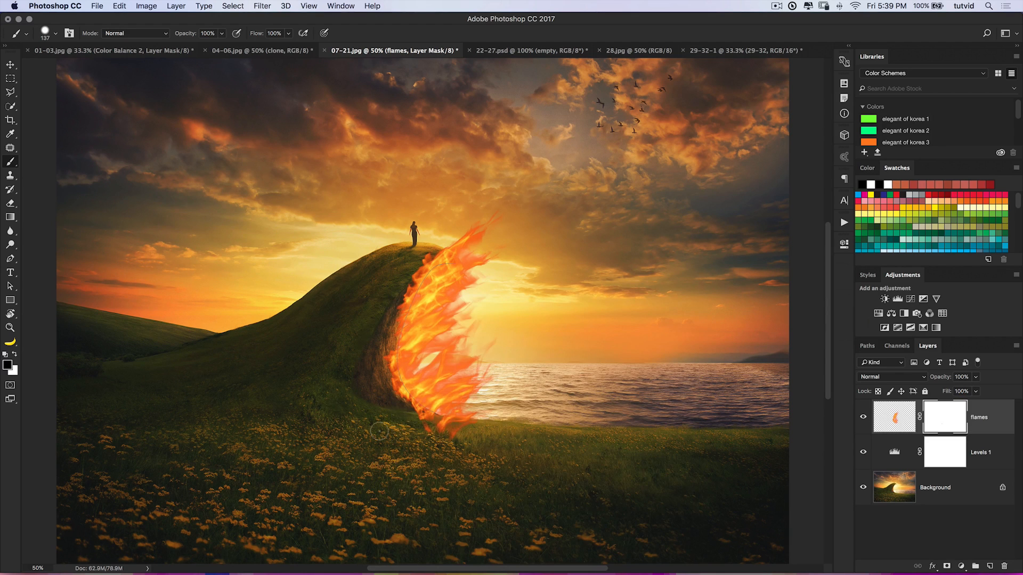
mouse_move(381, 406)
left_mouse_down()
mouse_move(427, 427)
mouse_move(410, 421)
mouse_move(464, 419)
left_mouse_up()
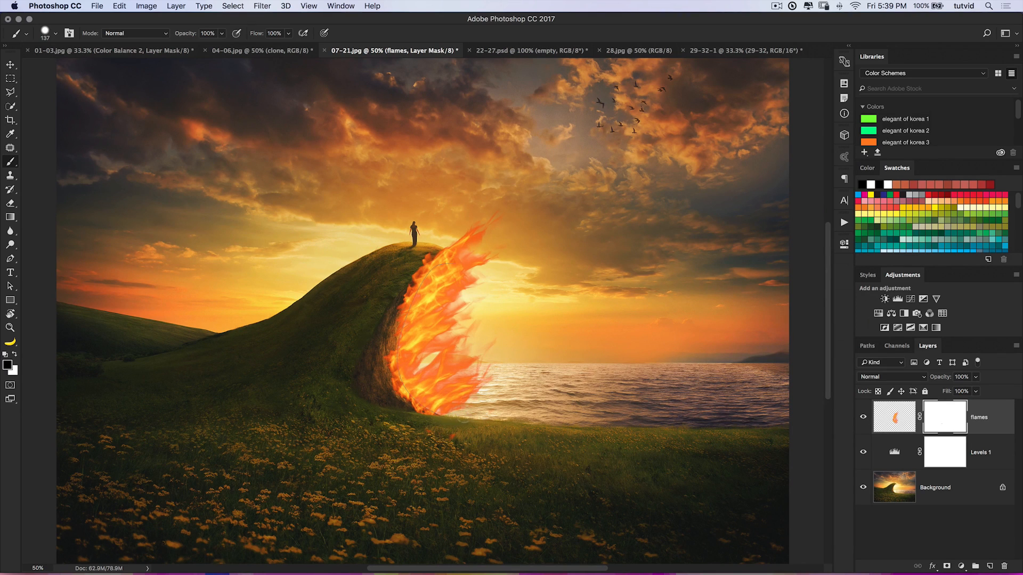
- Swap the foreground and background colors, deselect the fire path, and return to the layers
key("x")
left_click(867, 346)
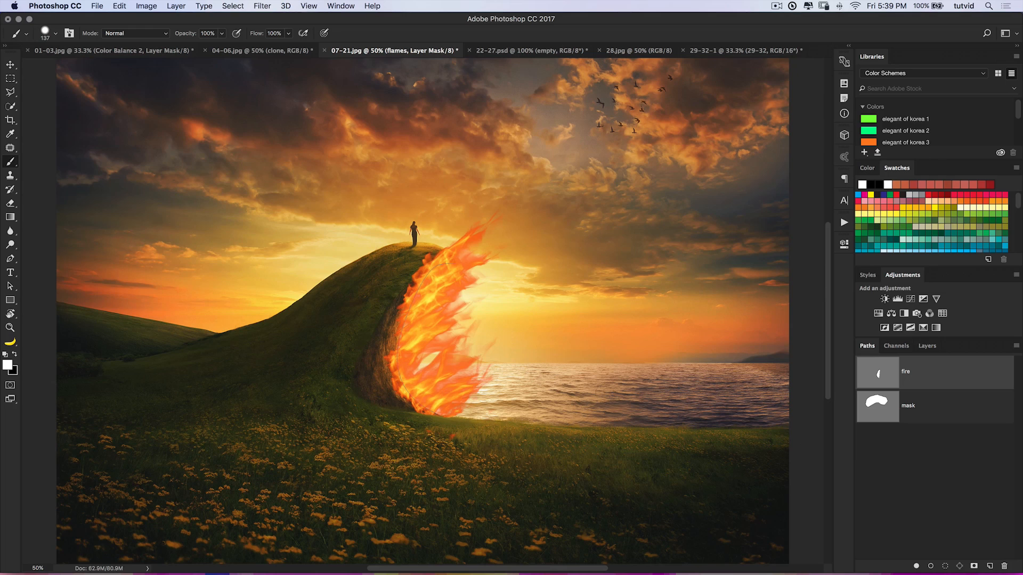
left_click(887, 457)
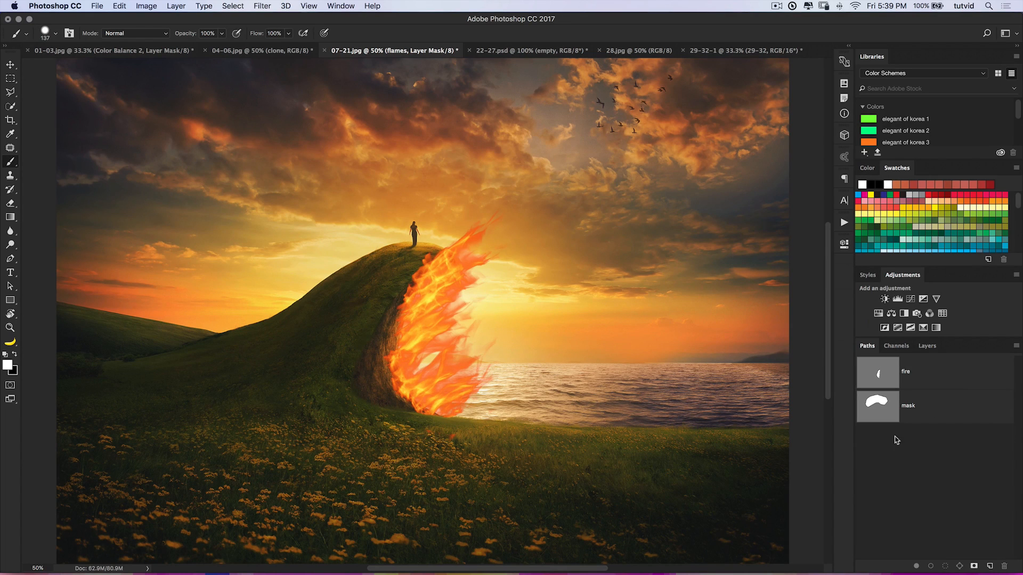
left_click(928, 347)
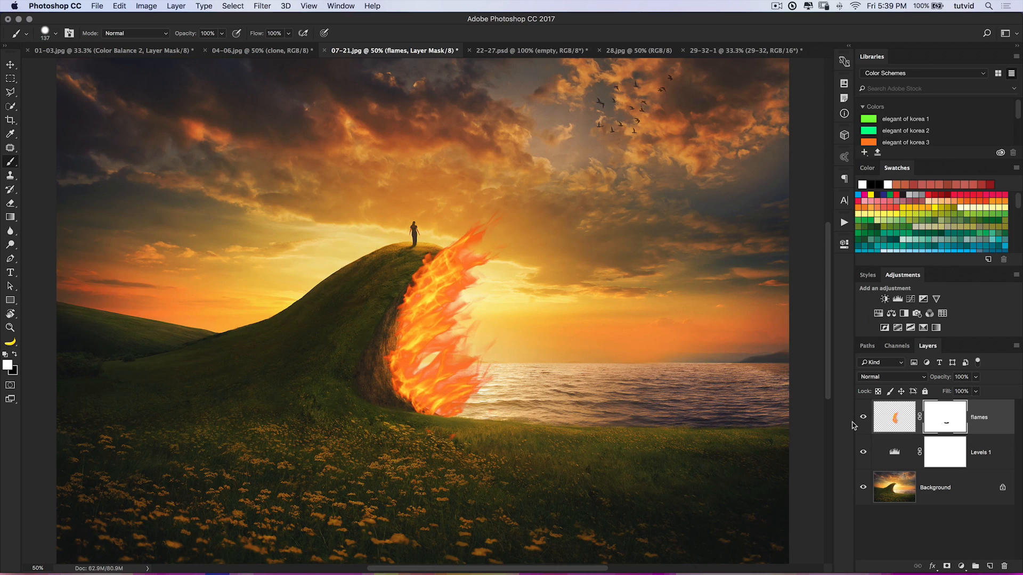
- Duplicate the masked flames layer and reset the copy's mask to solid white
key("super+j")
left_click(947, 422)
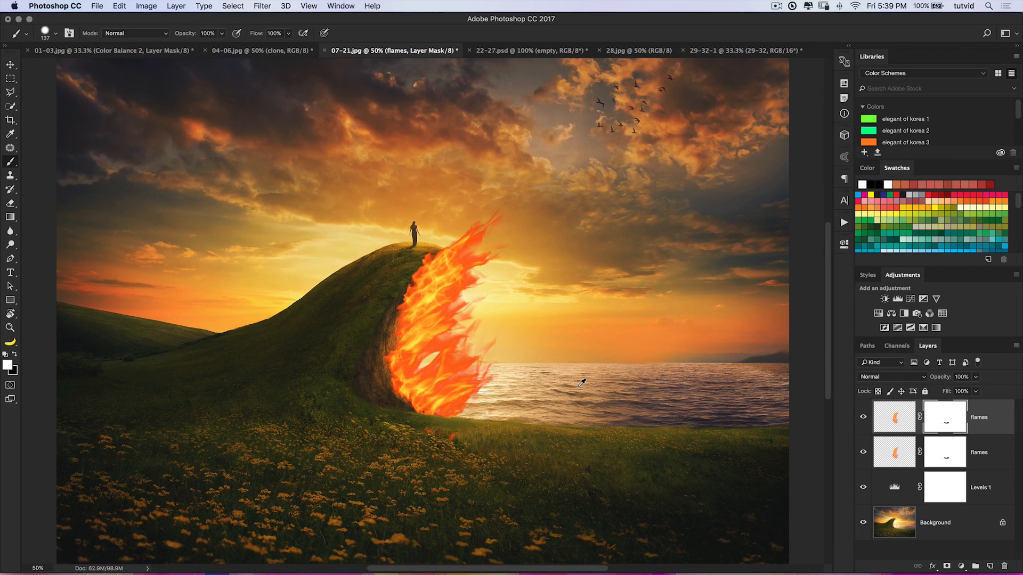
key("super+z")
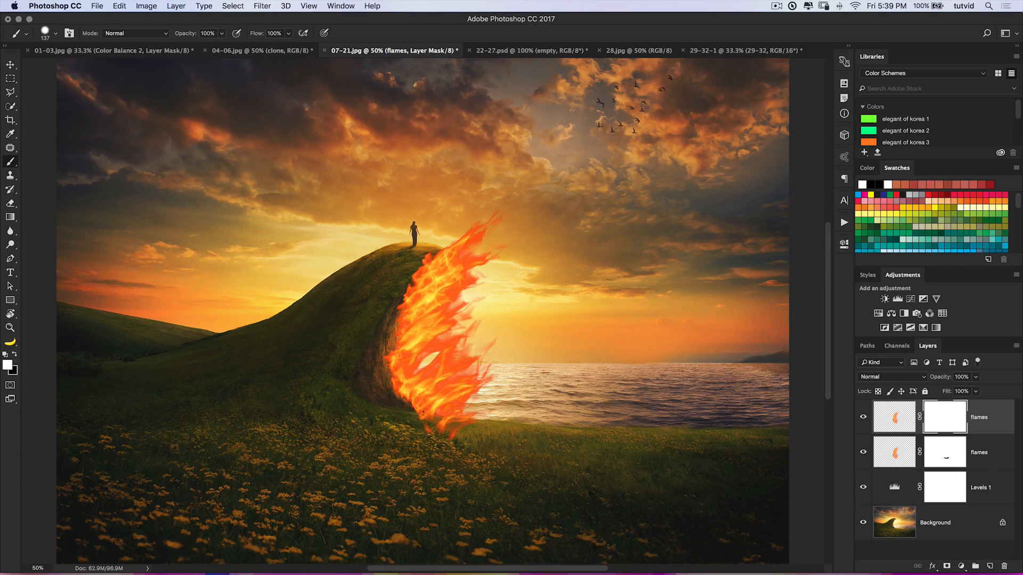
- Move the copied flames up and left over the crest of the hill
left_click(901, 417)
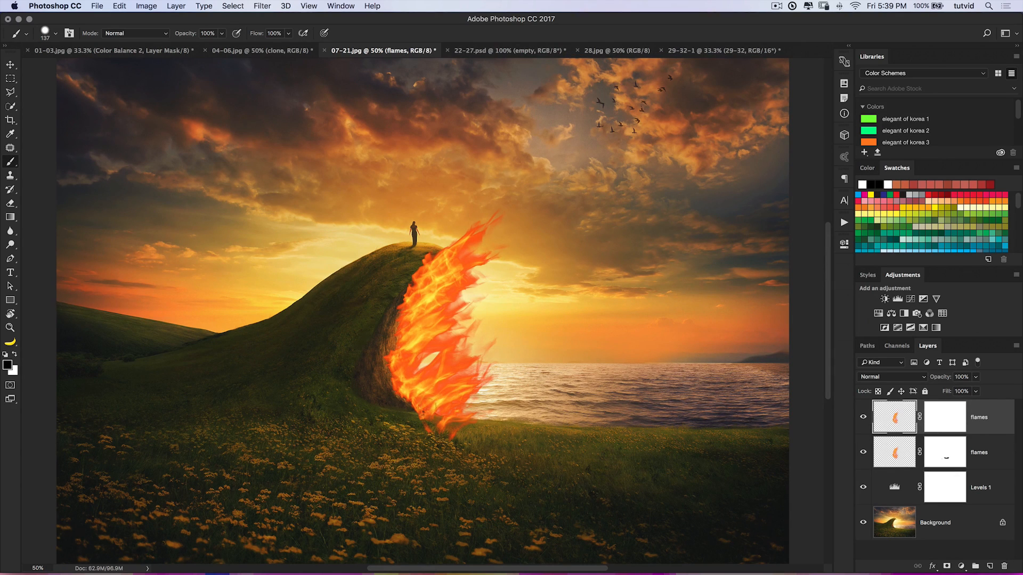
left_click(10, 64)
mouse_move(417, 339)
left_mouse_down()
mouse_move(385, 299)
mouse_move(377, 310)
mouse_move(386, 305)
mouse_move(392, 328)
left_mouse_up()
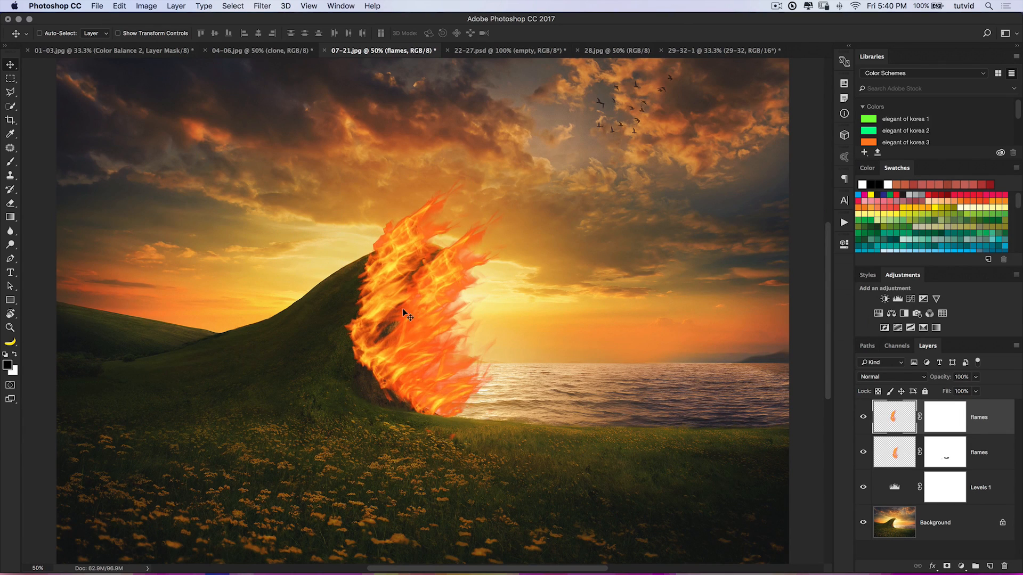
- Free Transform the copied flames, rotating them about 67° counter-clockwise and placing them beside the hill's crest
left_click(118, 6)
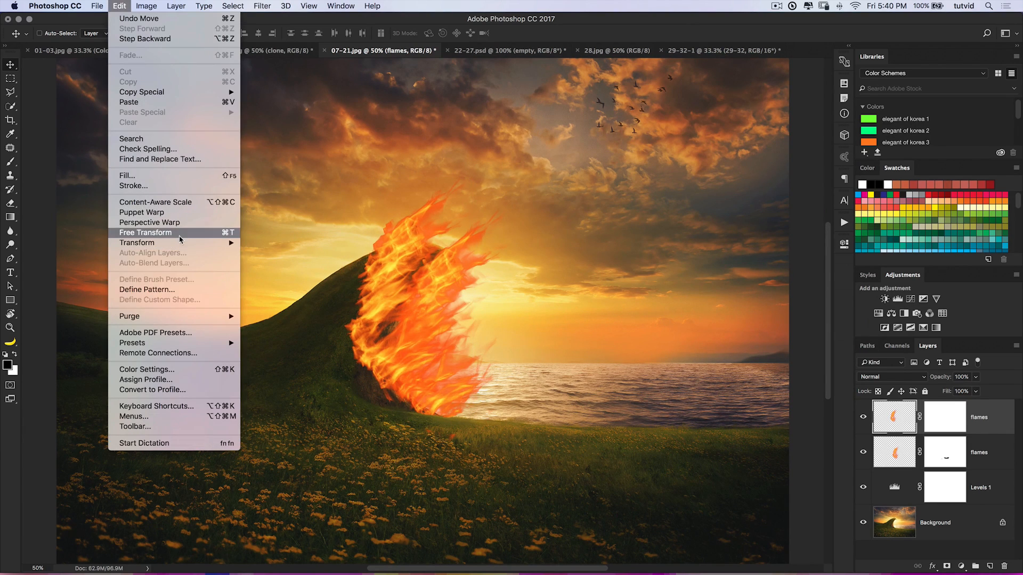
left_click(212, 233)
left_click_drag(526, 225, 530, 145)
left_click_drag(459, 299, 516, 346)
left_click_drag(623, 287, 511, 298)
- Flip the flames copy vertically, rotate and move it so it burns along the hilltop, and apply the transform
right_click(476, 323)
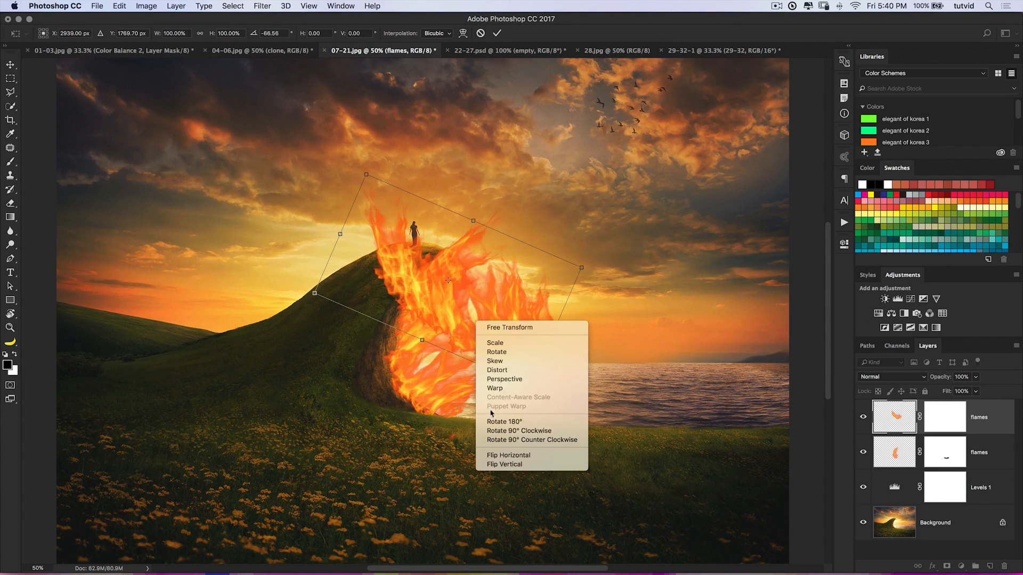
left_click(504, 464)
left_click_drag(570, 240, 532, 323)
left_click_drag(439, 322, 410, 250)
left_click_drag(580, 219, 560, 175)
left_click_drag(412, 266, 455, 237)
key("Return")
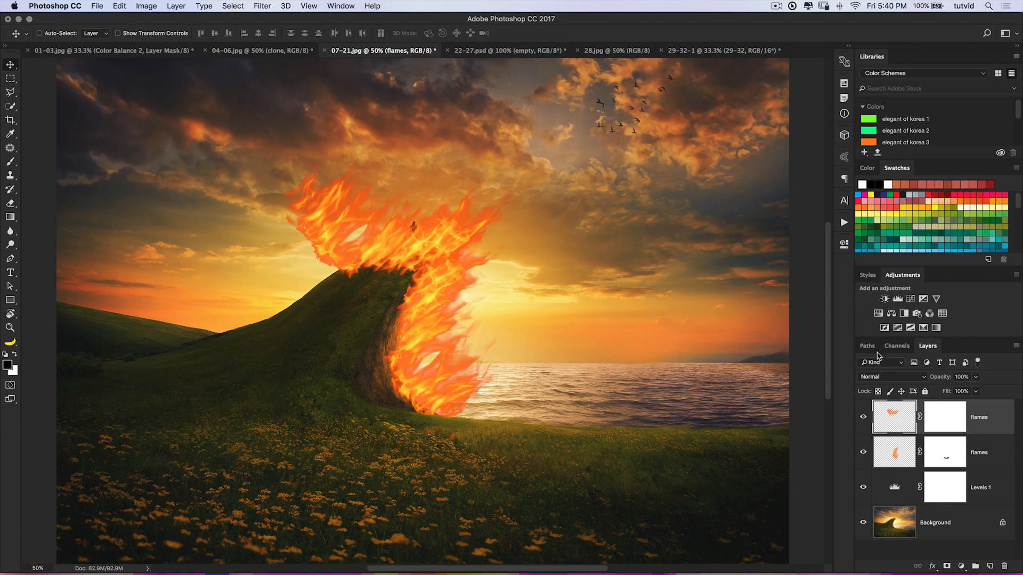
- Load the "mask" path as a selection and delete the white layer mask from the top flames layer without applying it
left_click(868, 345)
left_click(878, 403, "super")
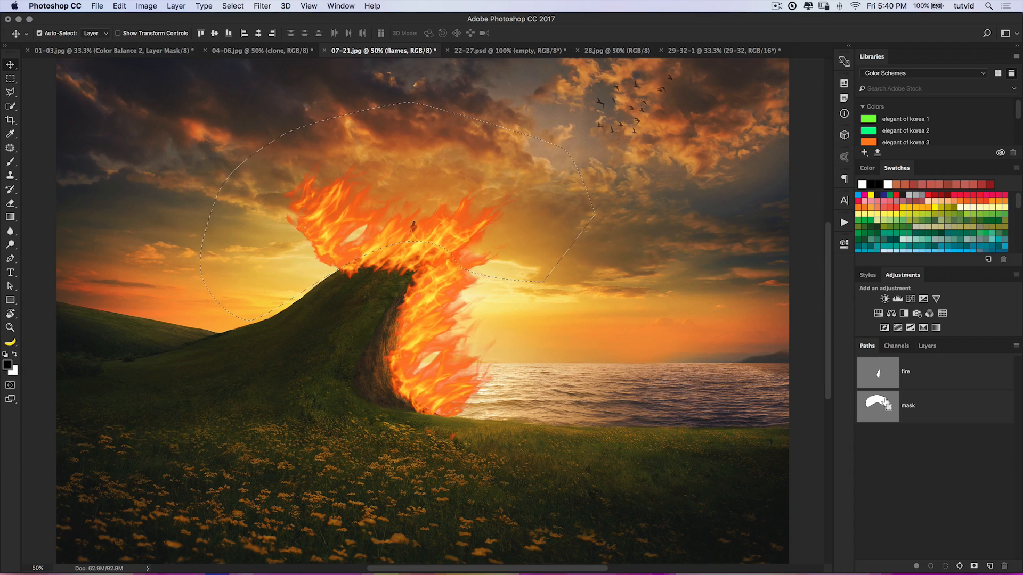
left_click(926, 346)
left_click(937, 416)
left_click_drag(950, 428, 1004, 566)
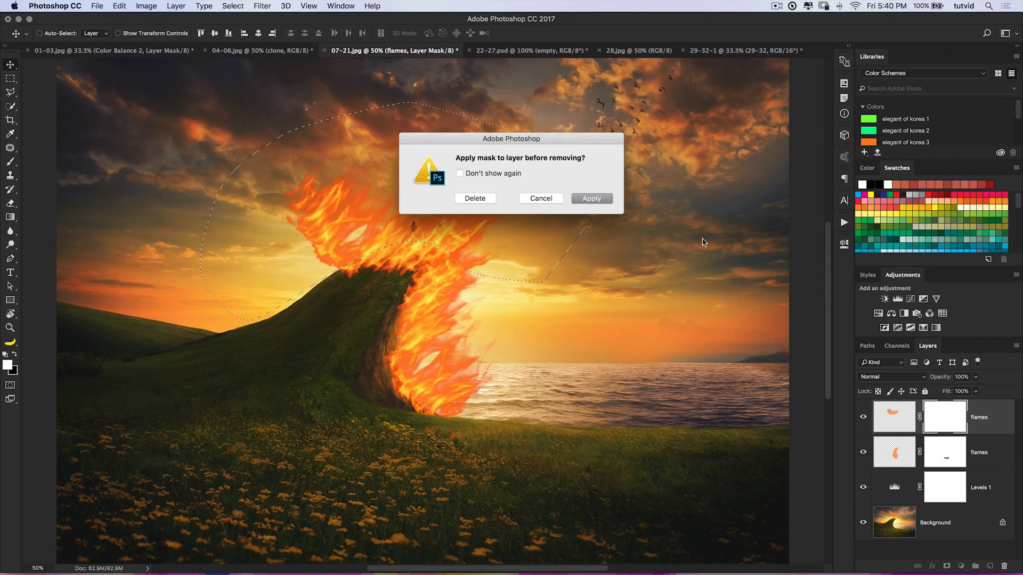
left_click(475, 198)
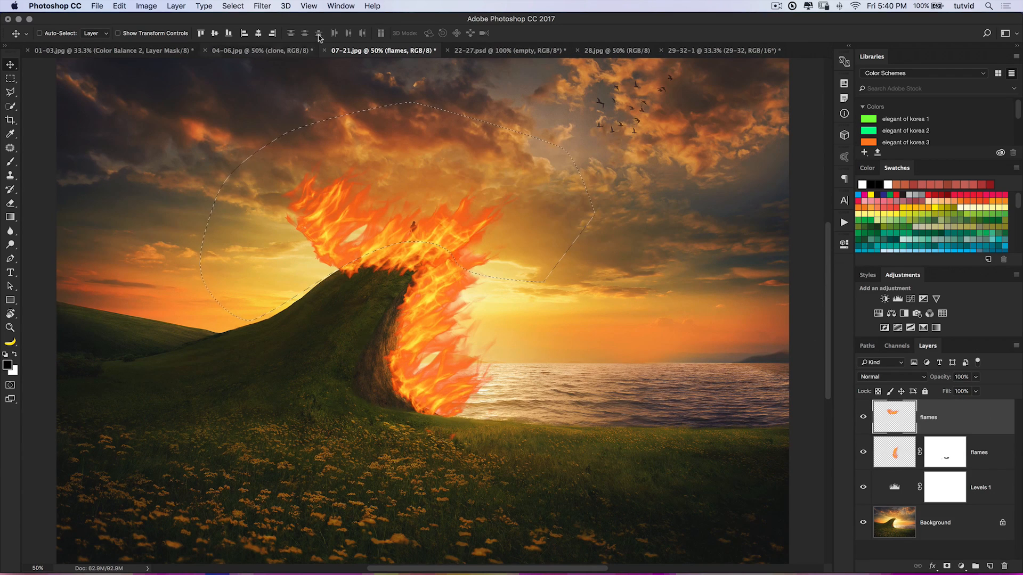
- Add a layer mask to the top flames layer that reveals only the selected area above the hill
left_click(179, 6)
mouse_move(227, 156)
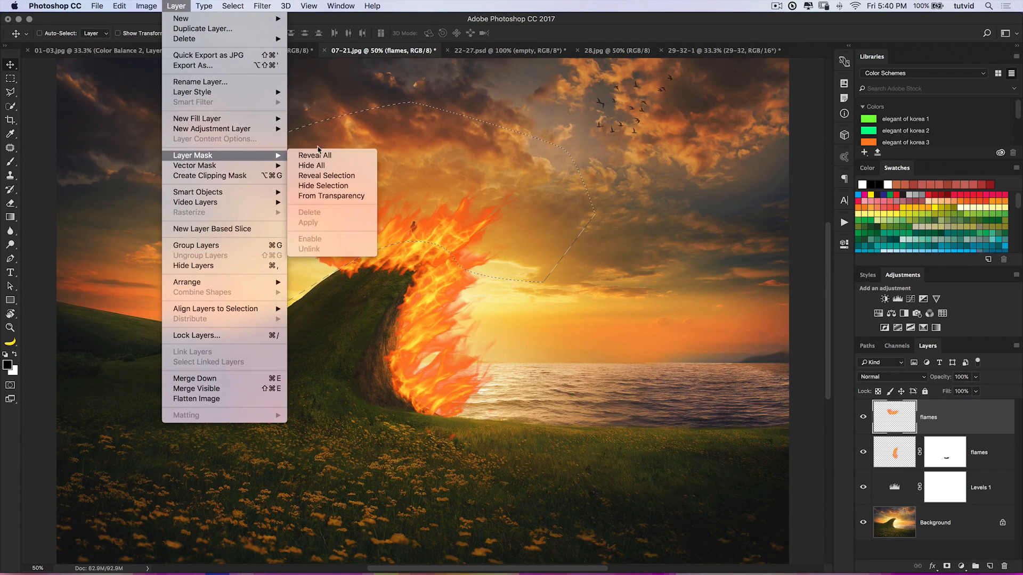
left_click(326, 175)
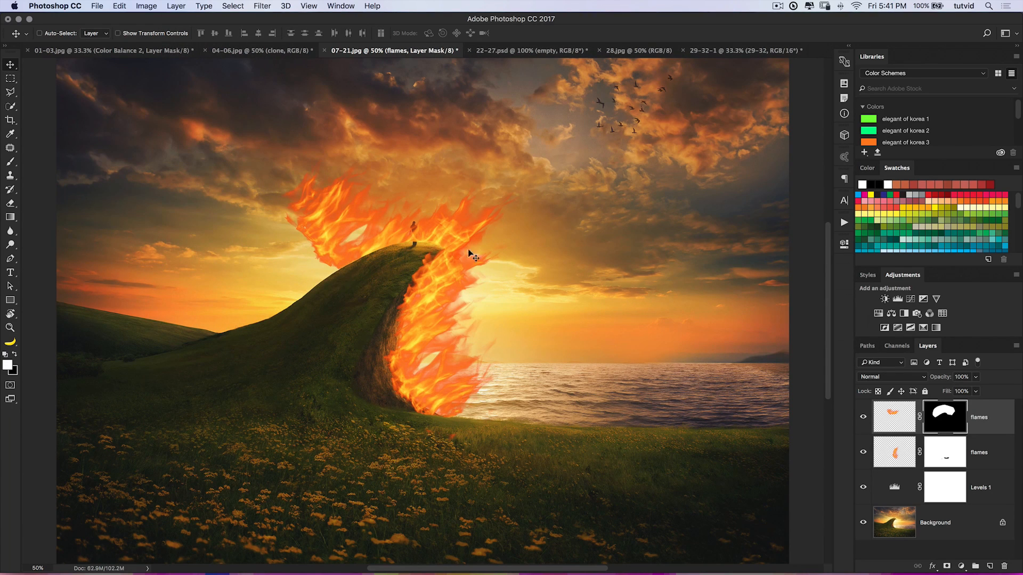
- Switch to the Brush for work on the figure on the hilltop and adjust the edge softness of the 137 px brush
key("z")
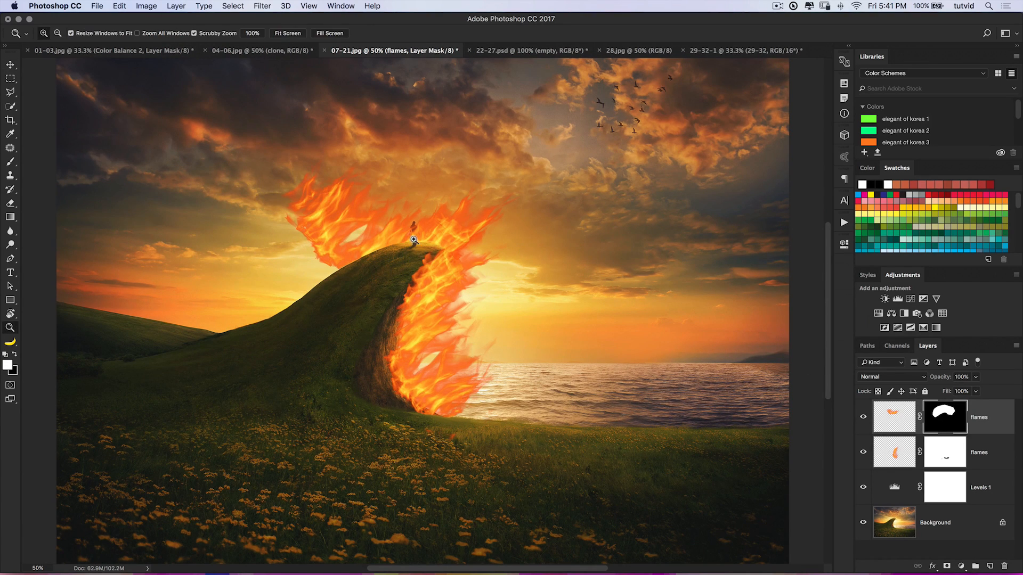
left_click(415, 237)
double_click(415, 237)
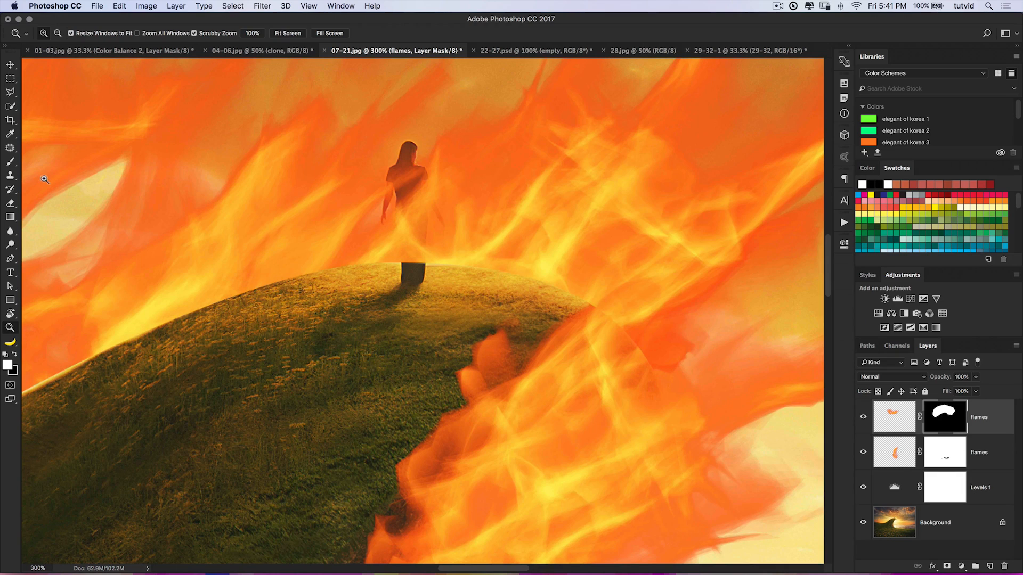
key("b")
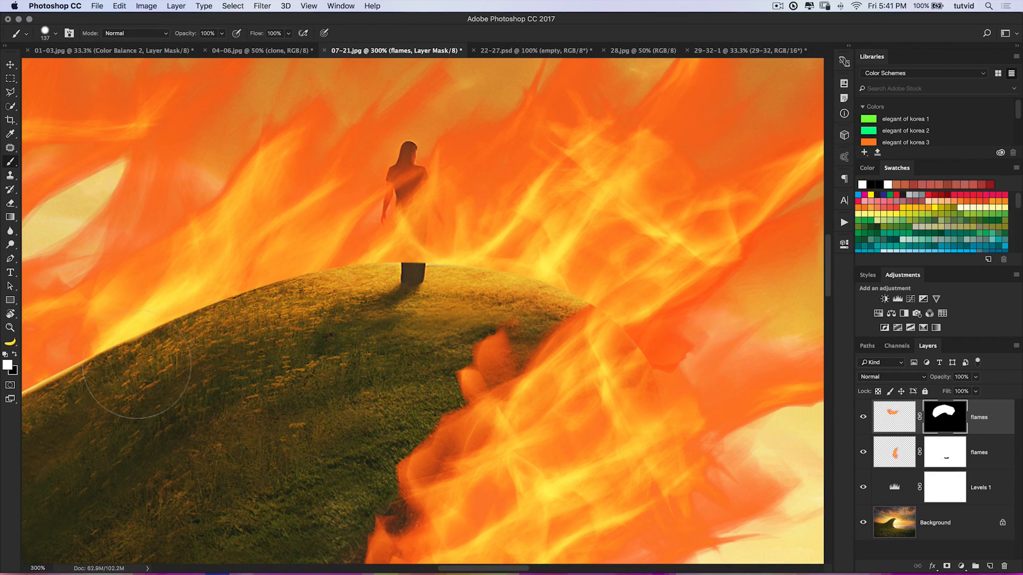
left_click(15, 355)
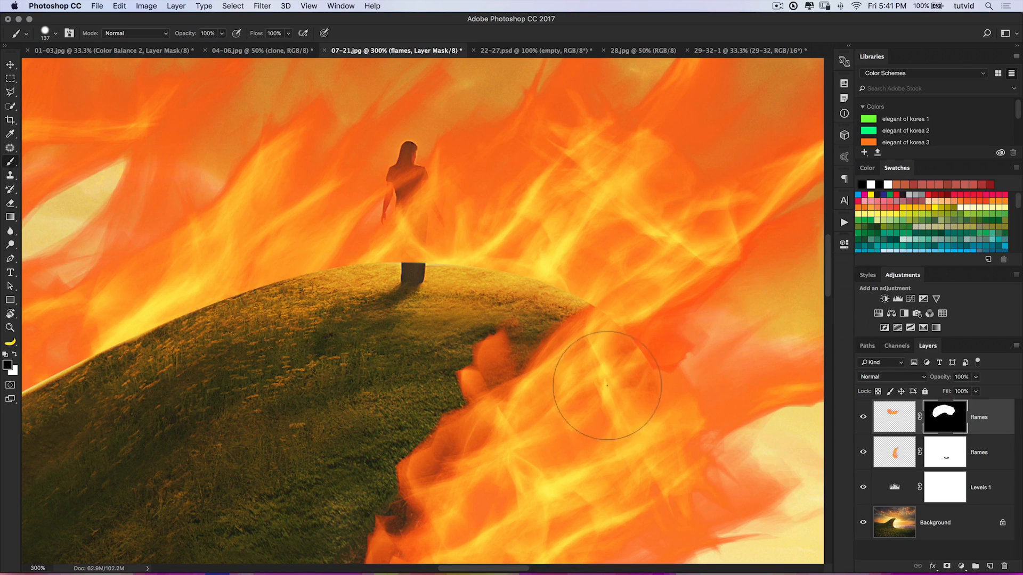
scroll(604, 377, "right", 3)
scroll(604, 377, "down", 2)
right_click(490, 289)
left_click_drag(581, 337, 537, 337)
key("Return")
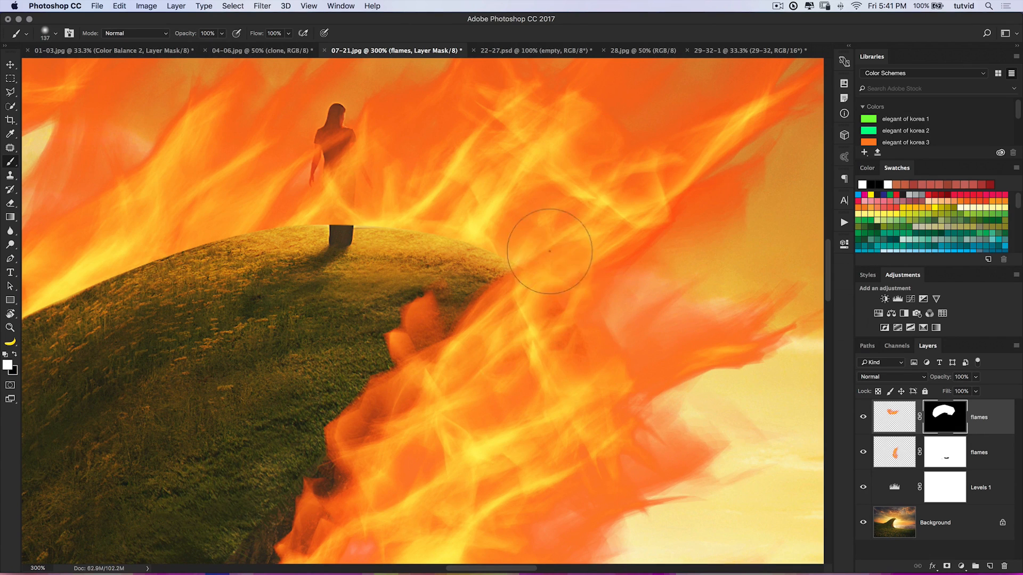
- Reduce the brush to 9 px and paint black on the top flames mask to uncover the woman's body
key("x")
left_click_drag(399, 323, 502, 395)
key("bracketleft")
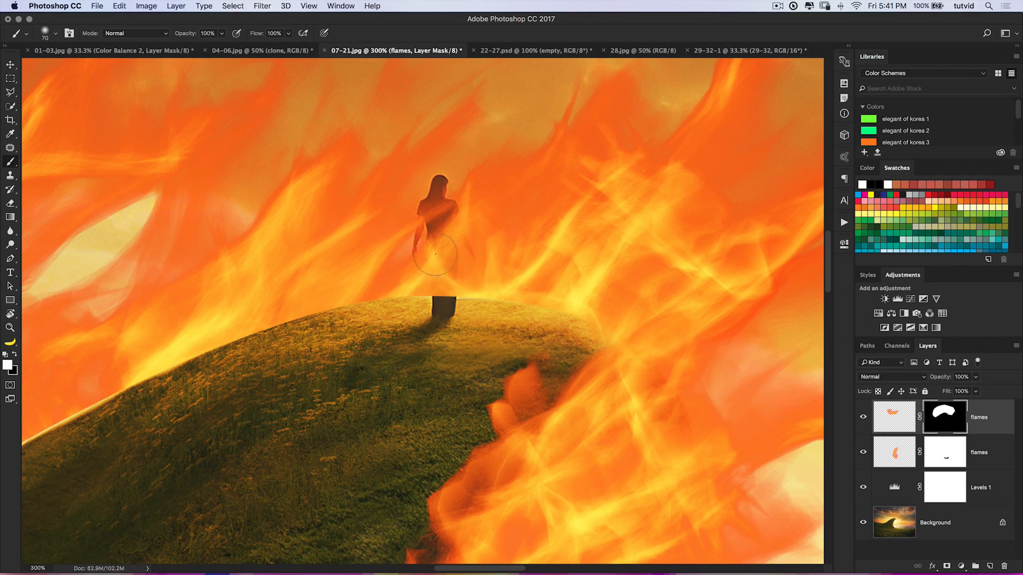
key("bracketleft")
key("bracketleft")
key("bracketleft")
key("bracketleft")
key("bracketleft")
key("bracketleft")
key("bracketleft")
key("bracketleft")
key("bracketleft")
key("bracketleft")
key("bracketleft")
key("x")
mouse_move(442, 245)
left_mouse_down()
mouse_move(436, 283)
mouse_move(436, 238)
mouse_move(450, 287)
mouse_move(440, 304)
mouse_move(426, 226)
mouse_move(435, 198)
mouse_move(458, 276)
left_mouse_up()
key("x")
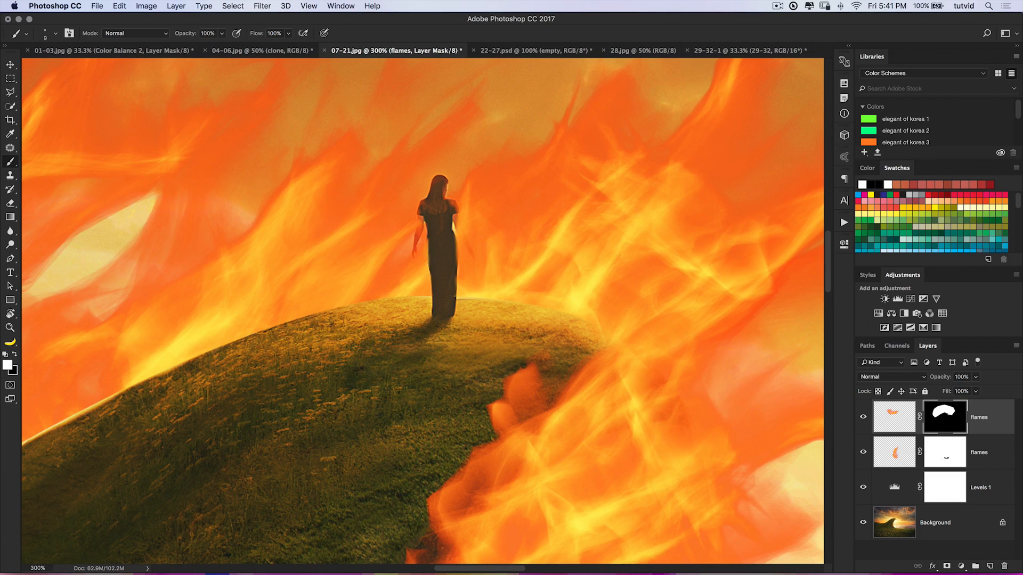
key("x")
key("super+minus")
key("super+minus")
key("super+minus")
key("super+minus")
key("super+minus")
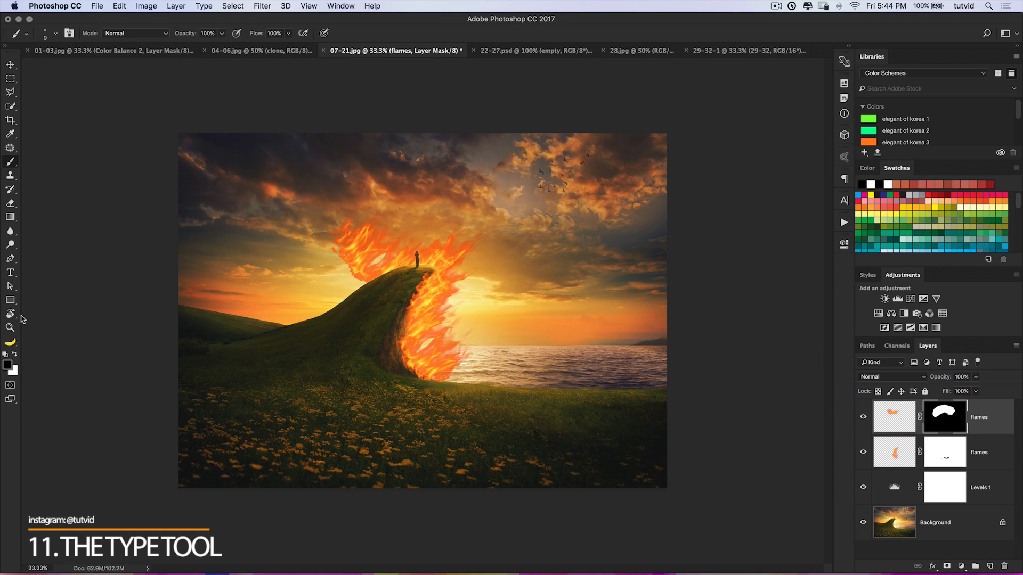
- Make white the foreground color and set the Type tool's font to Trajan Pro 3 Regular
left_click(17, 354)
left_click(10, 271)
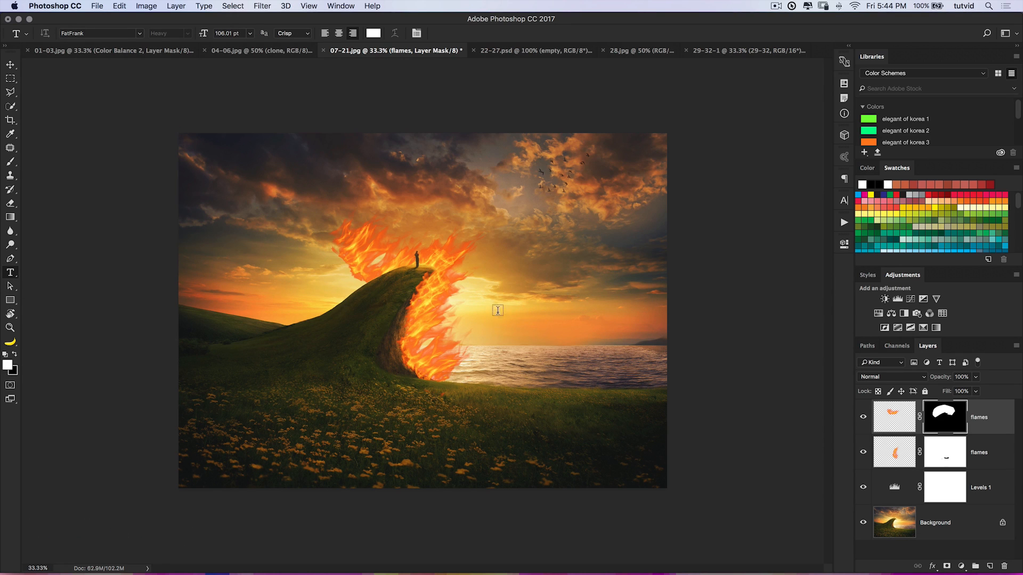
left_click(139, 33)
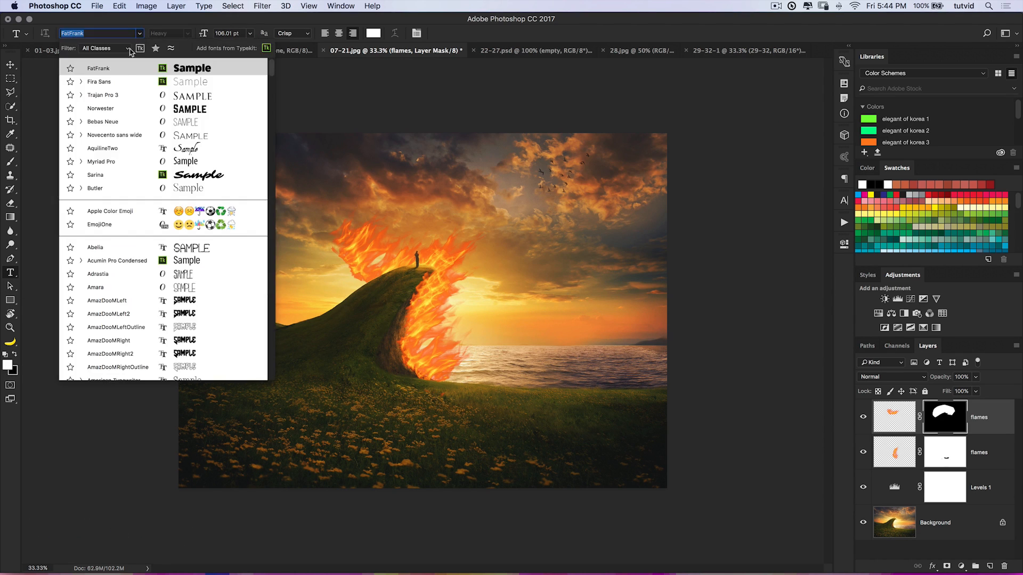
left_click(108, 99)
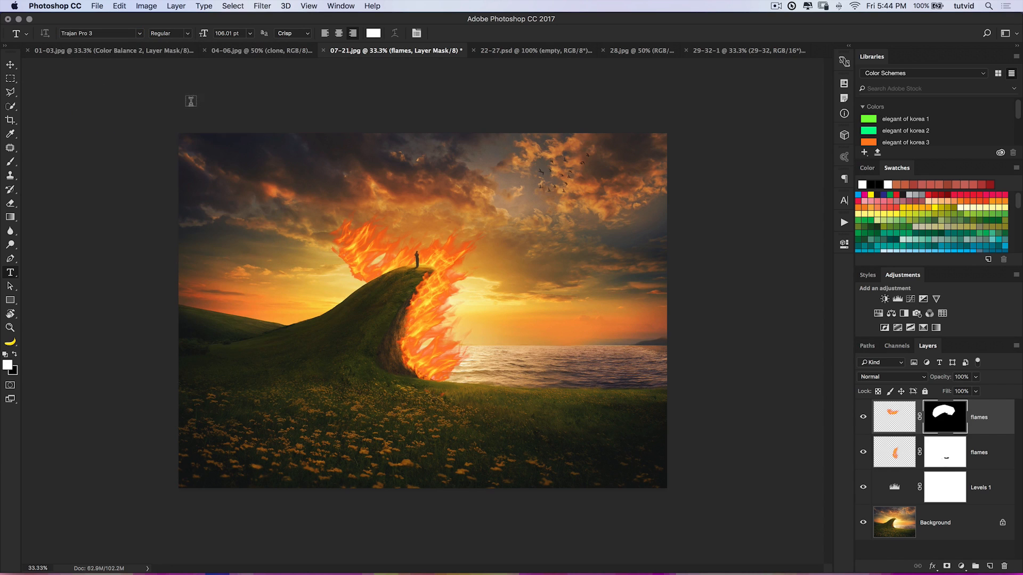
- Add the title "FIRE & FLAMES" on two lines and move it beside the flames, over the sea
left_click(497, 305)
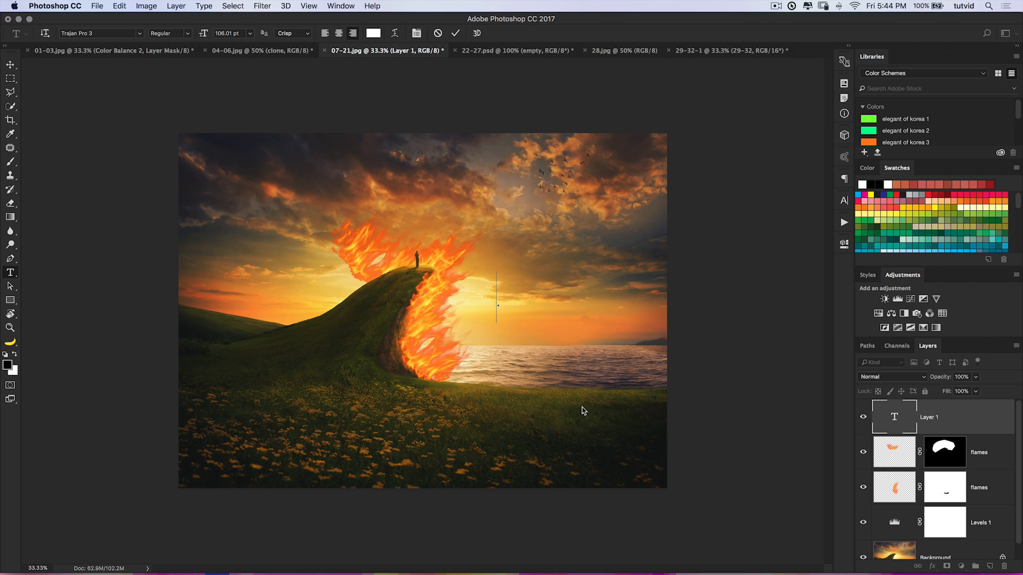
type("FIRE")
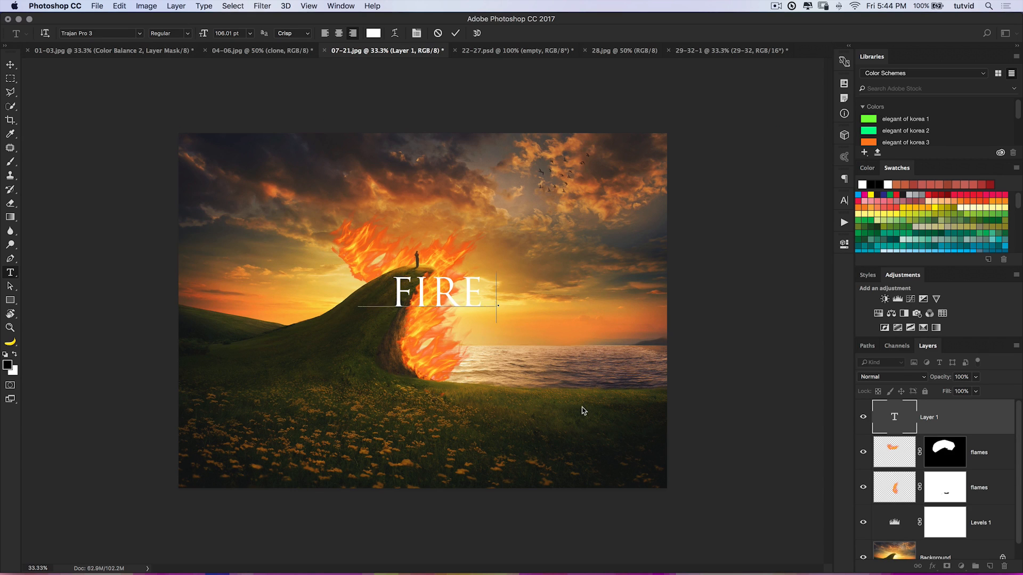
type(" & ")
type("F")
type("LAMES")
key("super+Return")
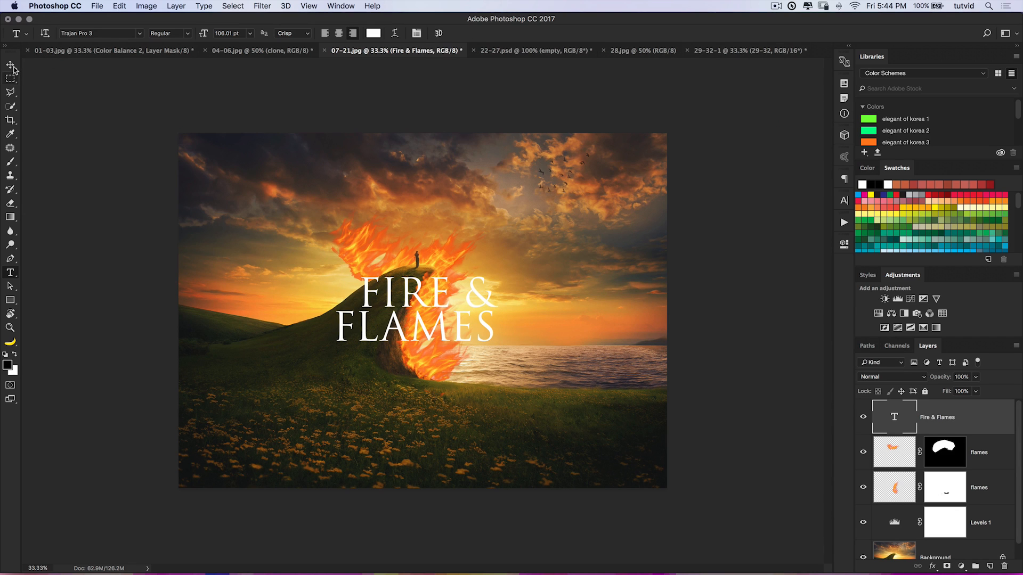
left_click(10, 64)
left_click_drag(453, 320, 565, 355)
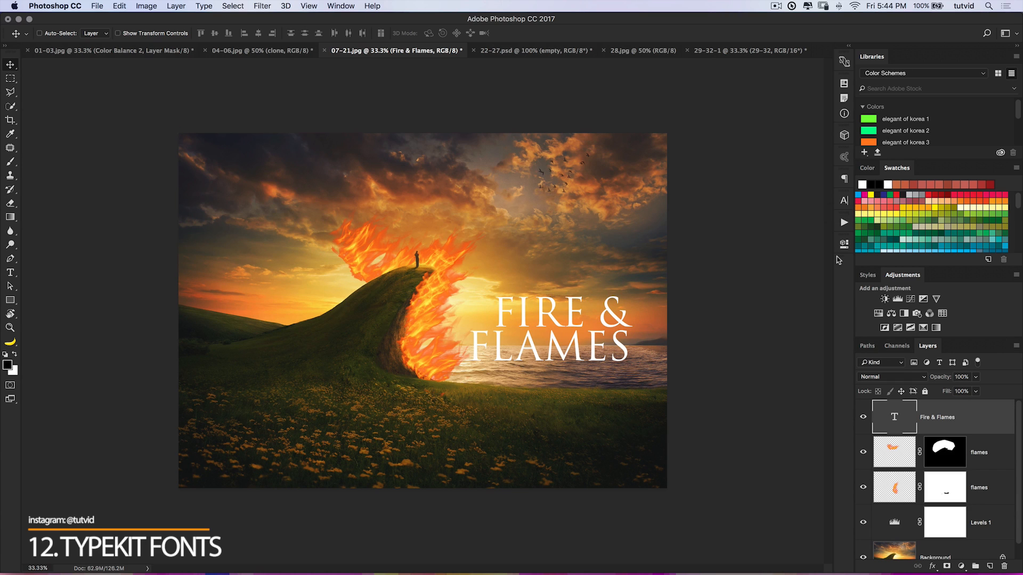
- Show the Character settings of the title and examine the available font styles for Trajan Pro 3
left_click(846, 202)
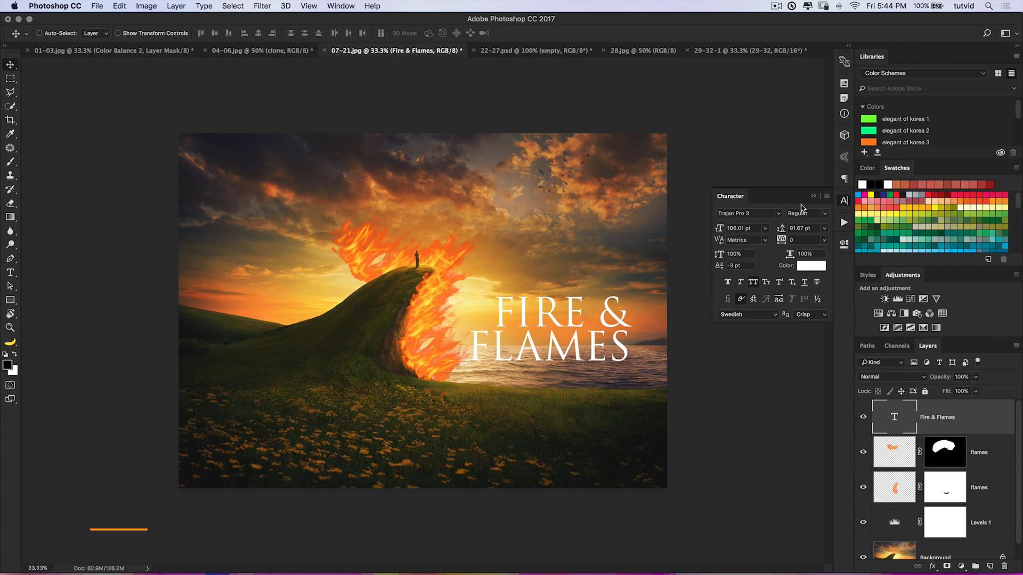
left_click(349, 6)
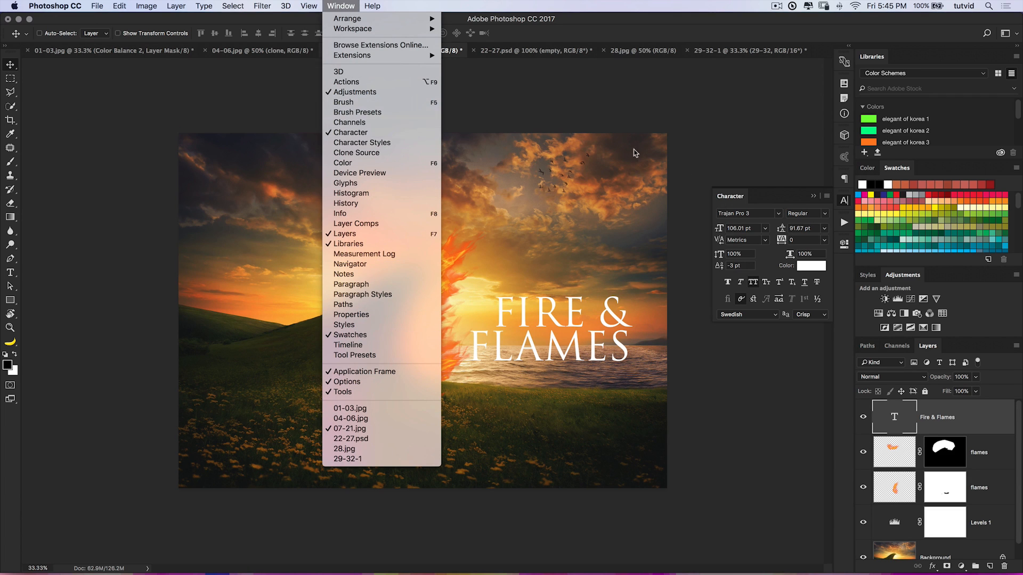
left_click(785, 201)
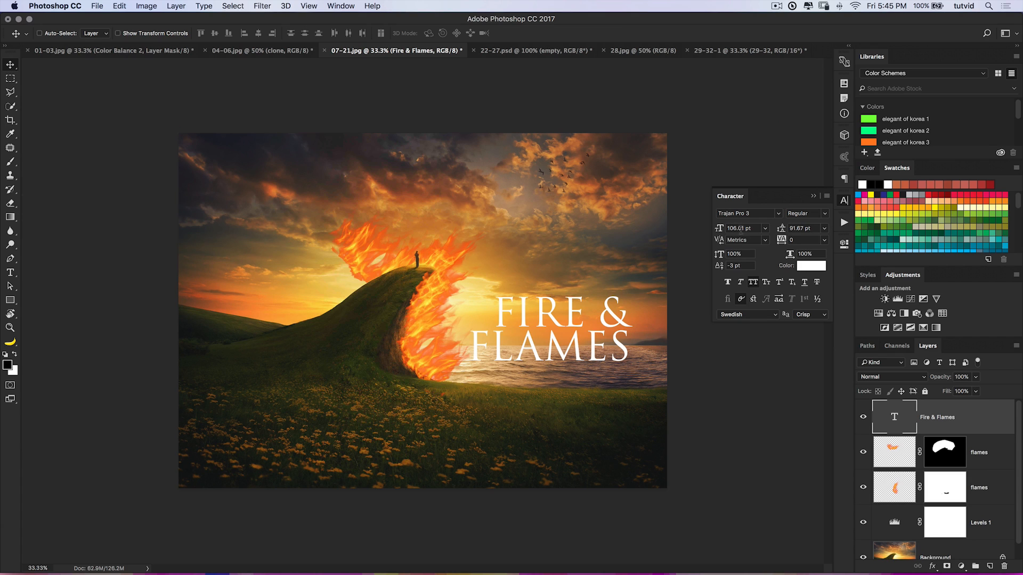
left_click(818, 216)
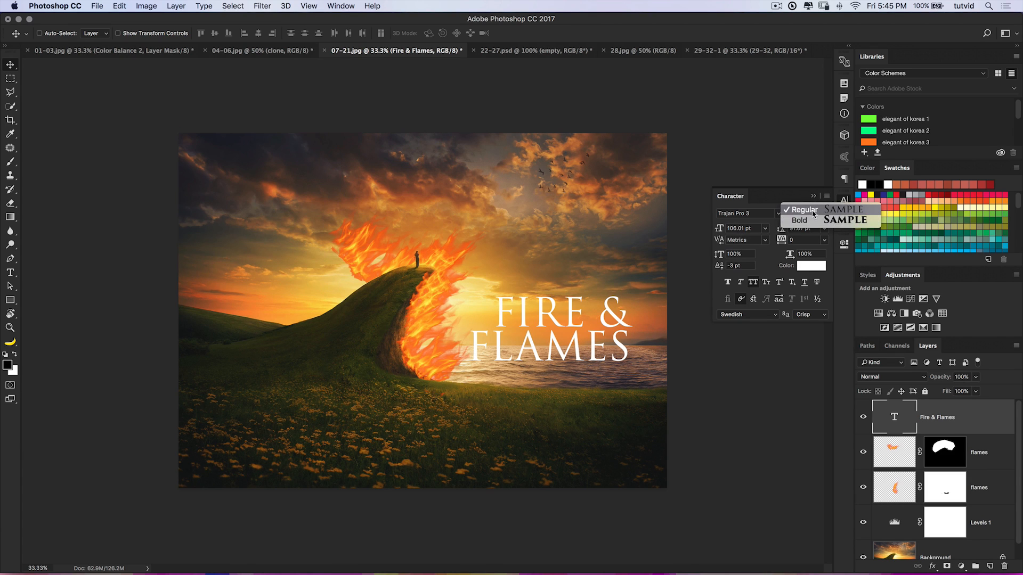
left_click(814, 211)
left_click(824, 229)
key("Escape")
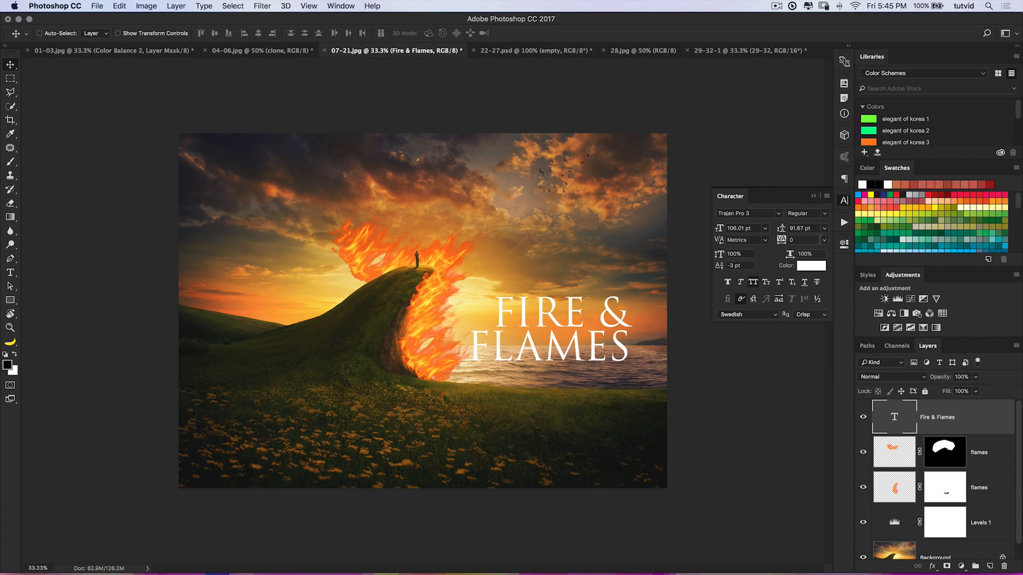
- Try a different tracking value on the title and toggle All Caps off and back on
left_click(824, 240)
left_click(807, 357)
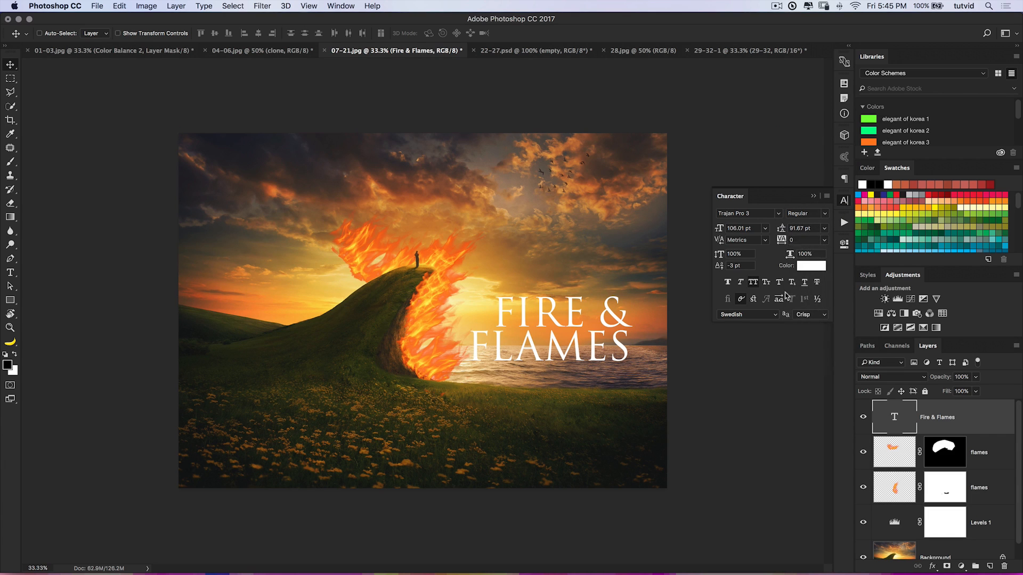
left_click(825, 240)
left_click(806, 305)
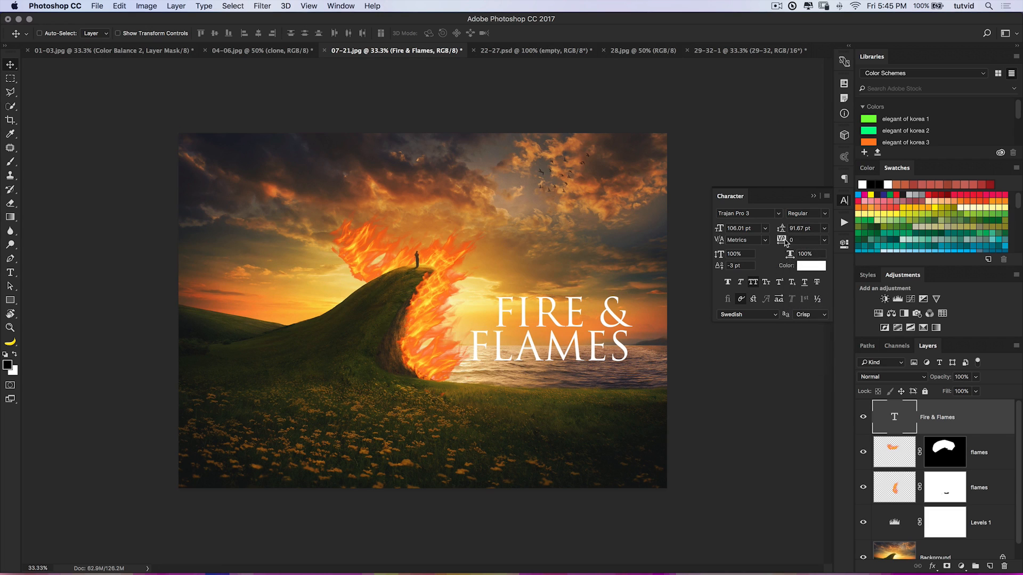
left_click(752, 282)
left_click(753, 282)
- Try filling the title with black and with the cyan swatch, and refill it with the white background color
key("alt+BackSpace")
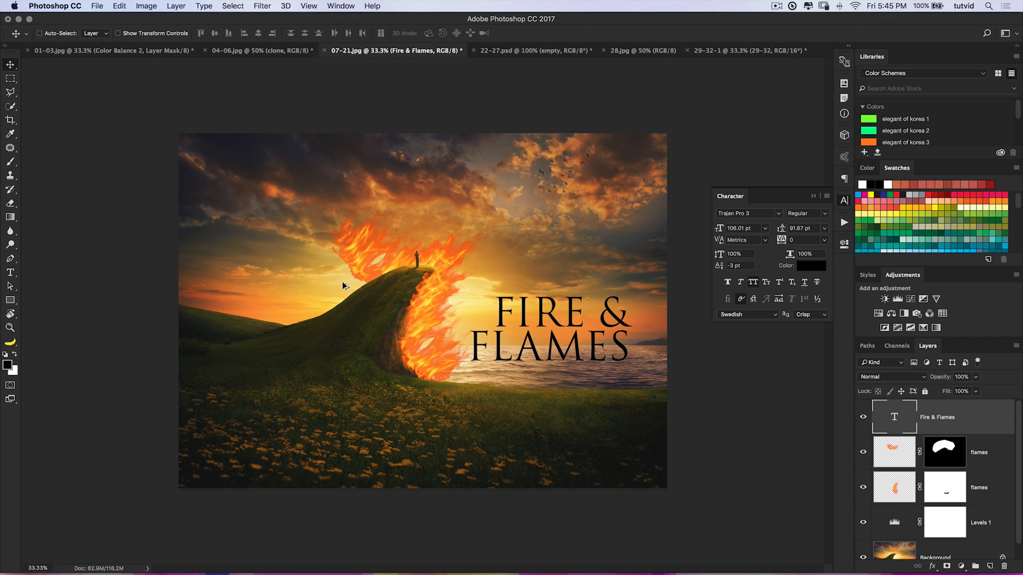
left_click(859, 194)
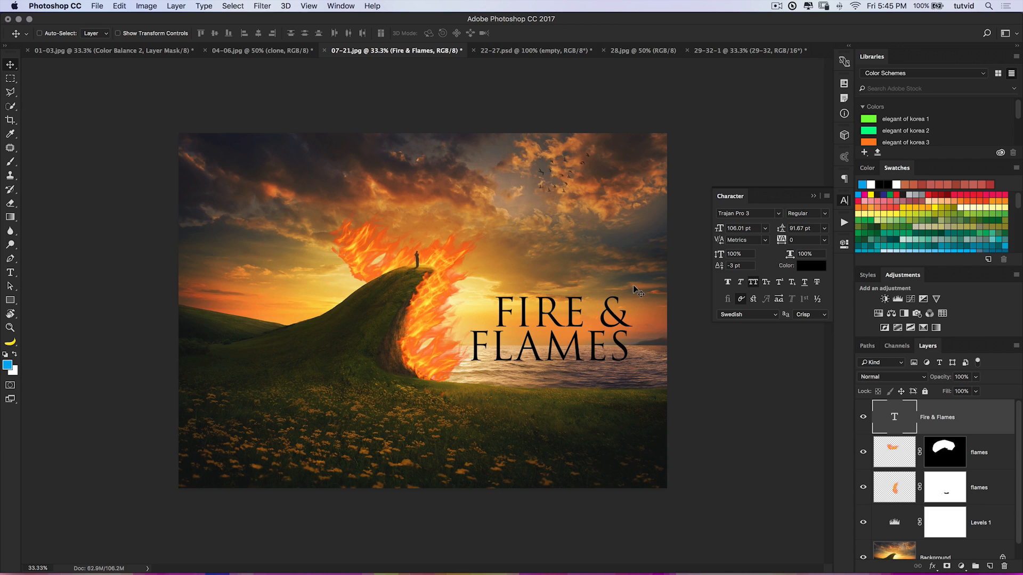
key("alt+BackSpace")
key("super+z")
key("super+BackSpace")
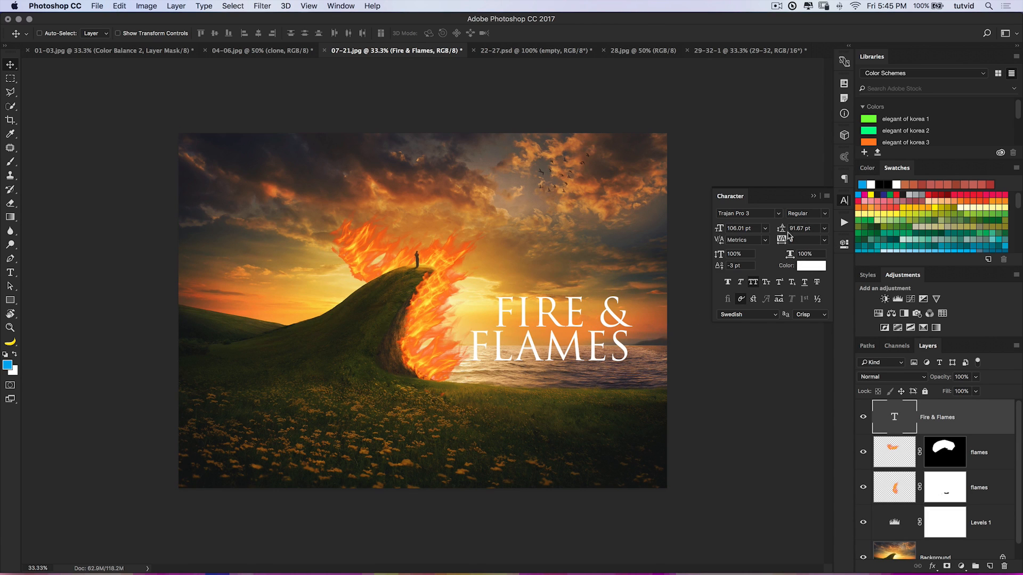
- From the title's font list, open the Adobe Typekit website in Chrome to browse more fonts
left_click(780, 213)
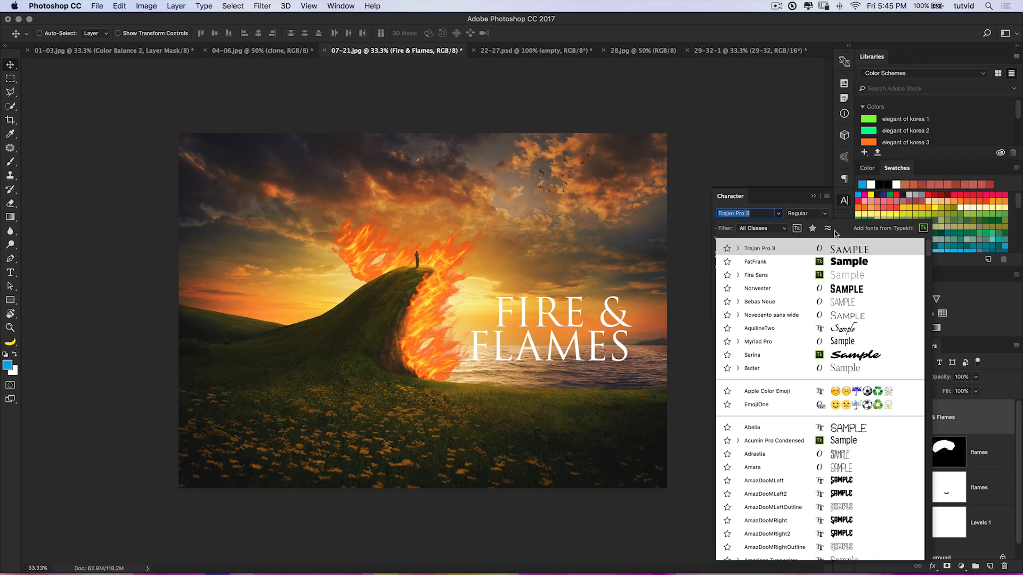
left_click(923, 229)
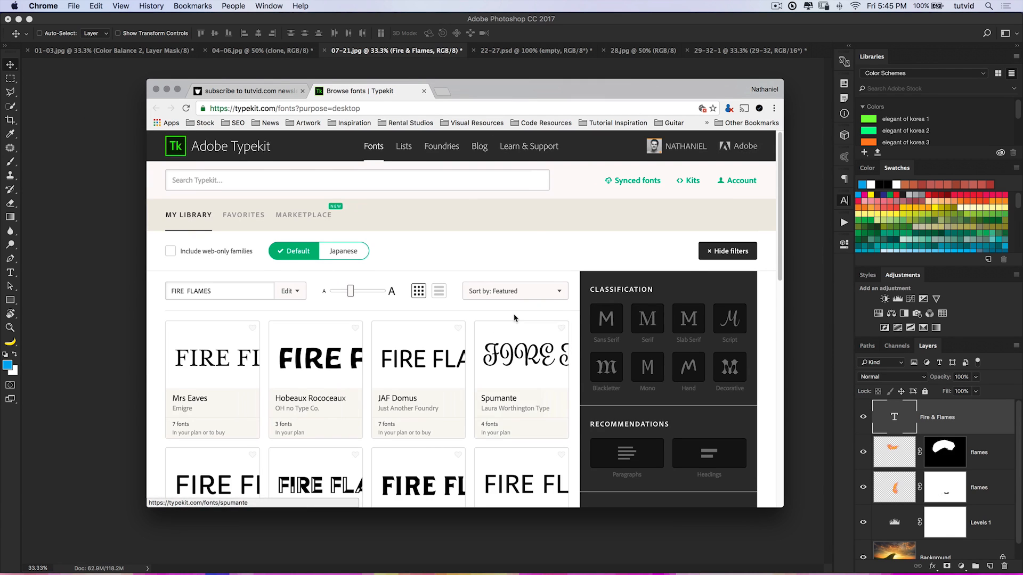
- Browse the Typekit font library and examine the typeface previews of the text FIRE FLAMES
scroll(514, 319, "down", 3)
scroll(516, 316, "down", 3)
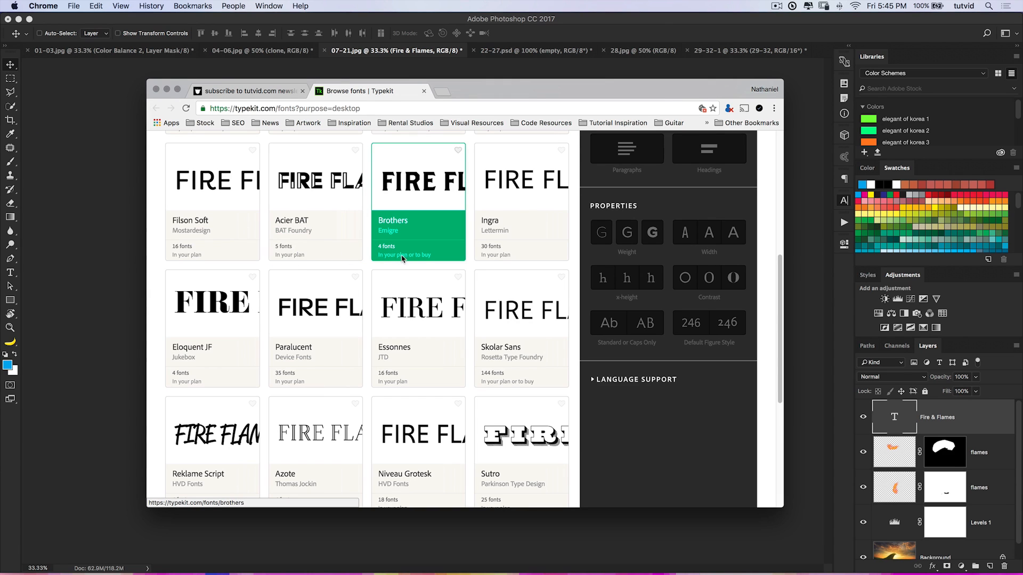
scroll(429, 265, "down", 3)
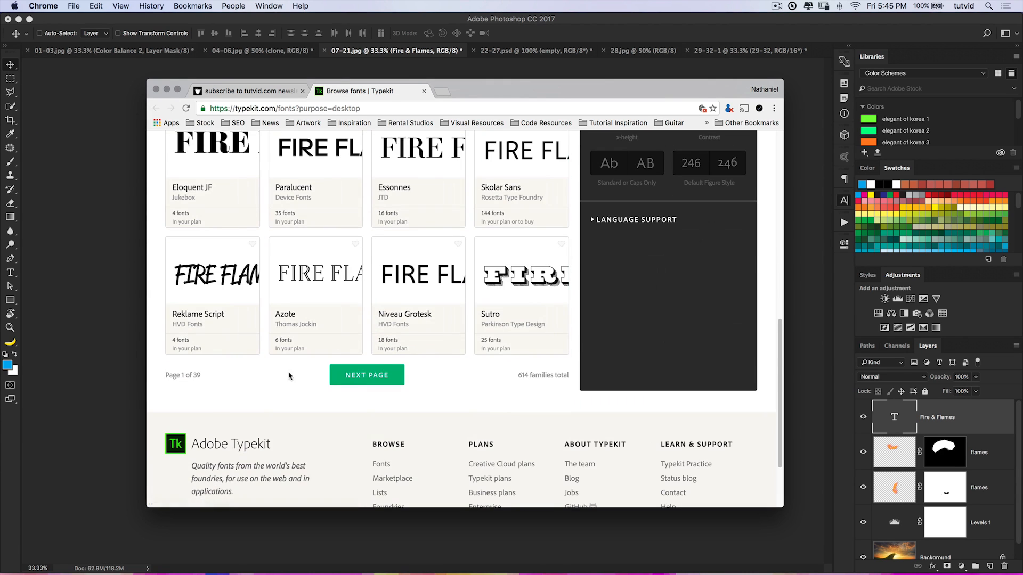
scroll(469, 320, "up", 5)
scroll(459, 331, "up", 3)
scroll(421, 330, "down", 2)
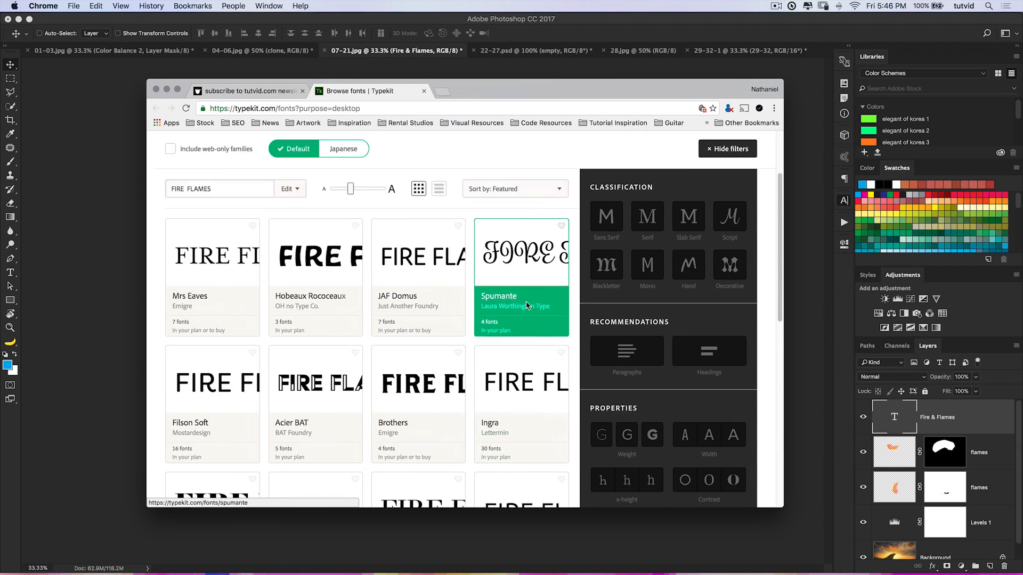
- Search Typekit for fatfrank and open the FatFrank family page to check the font's sync option
scroll(510, 305, "up", 5)
type("fa")
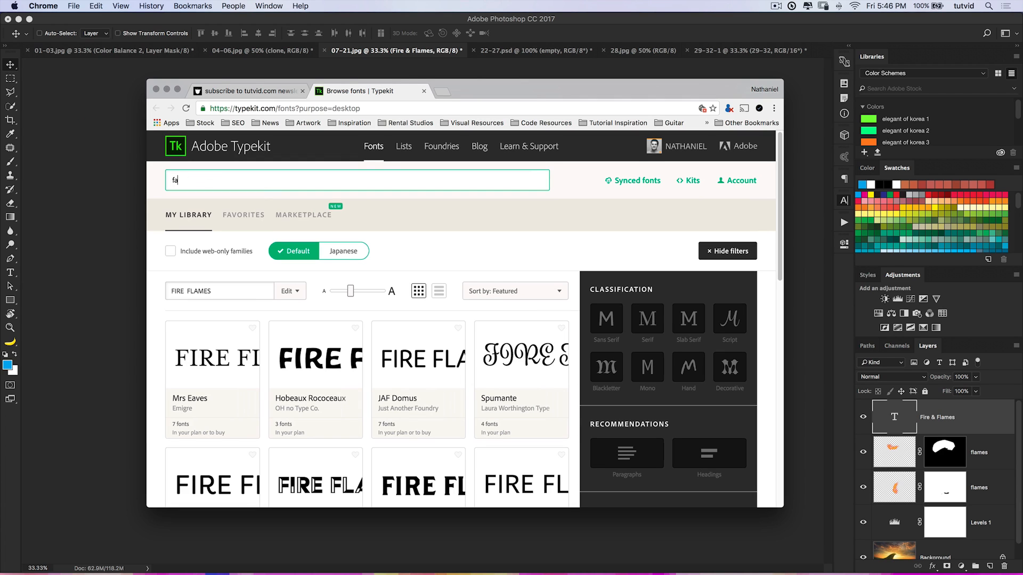
key("Return")
left_click(313, 181)
type("fatfrank")
key("Return")
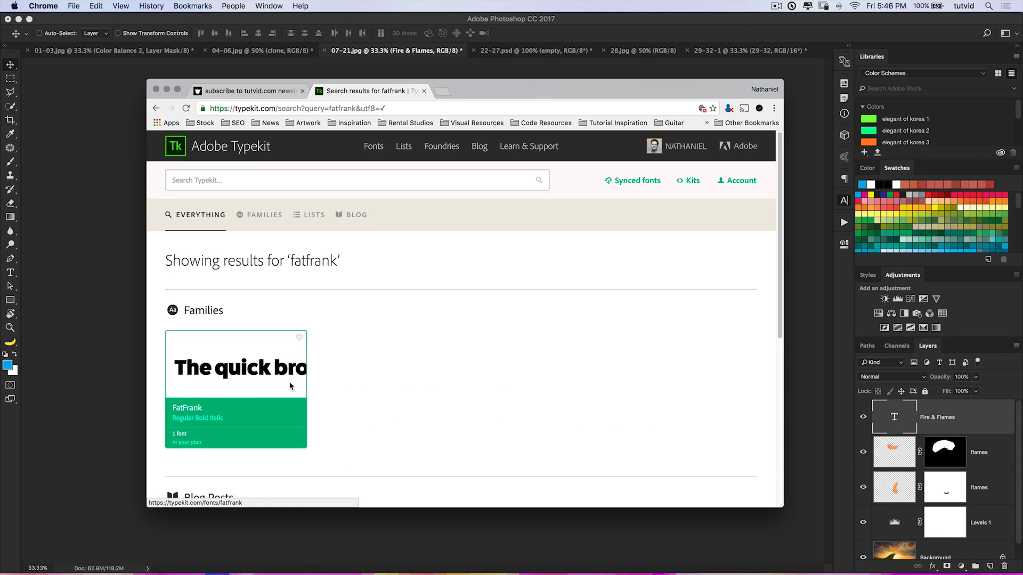
scroll(243, 367, "down", 1)
left_click(246, 386)
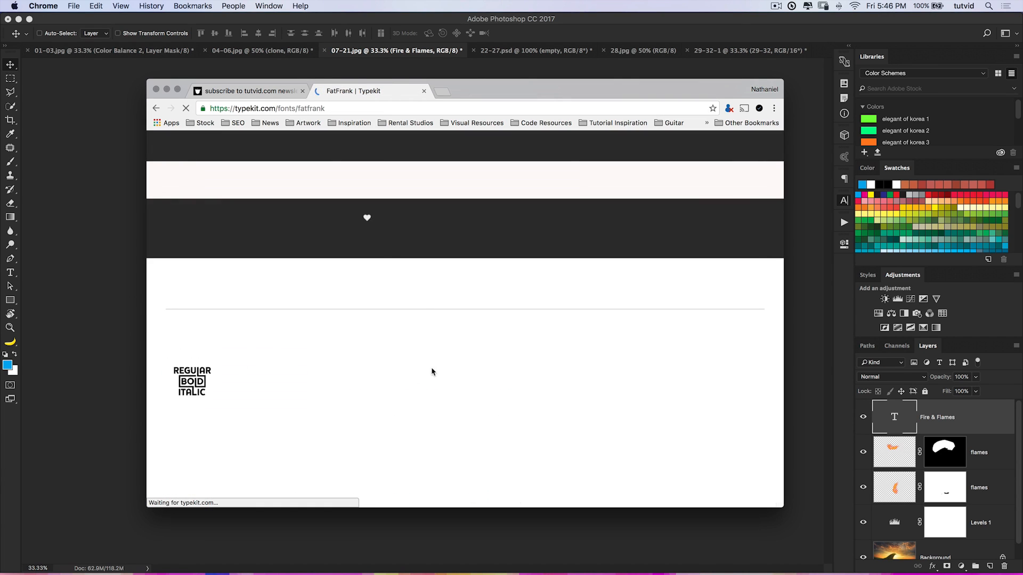
scroll(274, 391, "down", 1)
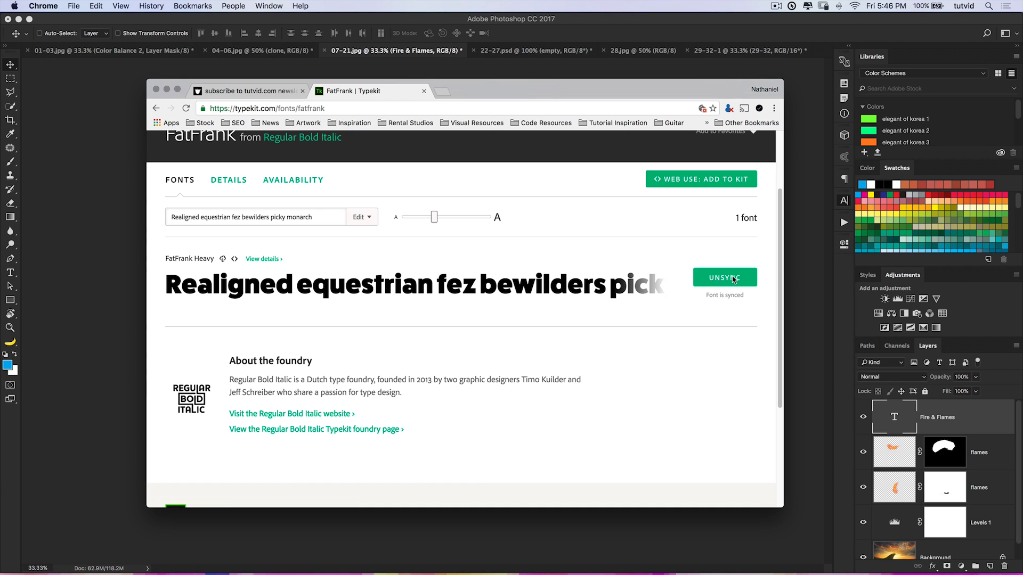
- Switch back to Photoshop, filter the font list to Typekit fonts and apply FatFrank to the Fire & Flames title
left_click(830, 226)
left_click(777, 213)
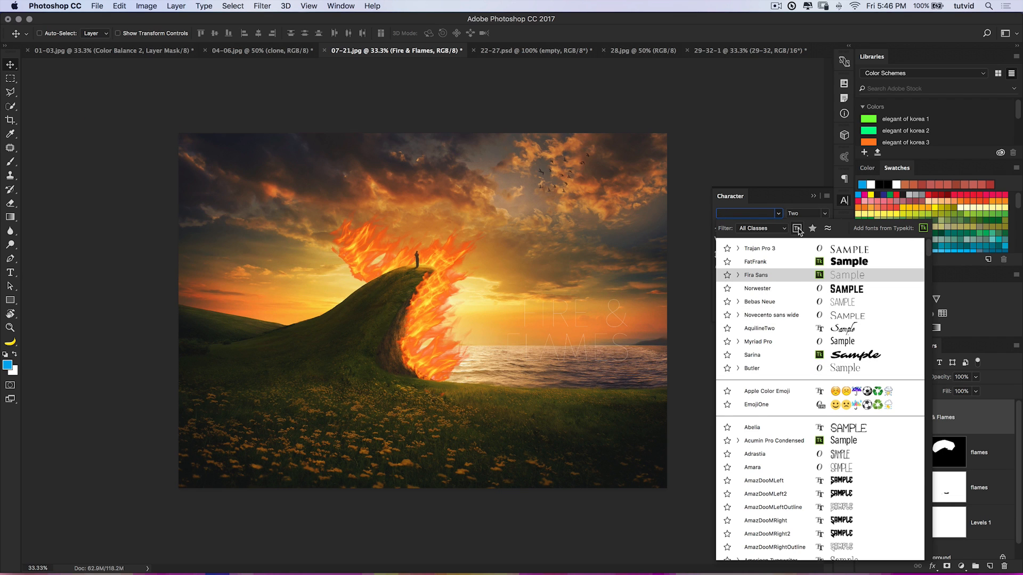
left_click(798, 229)
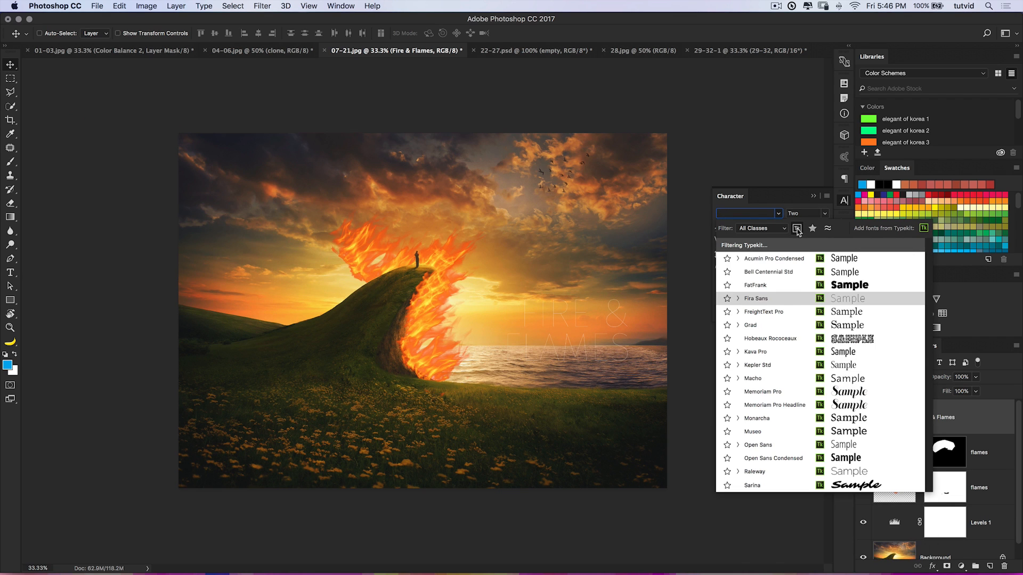
left_click(756, 286)
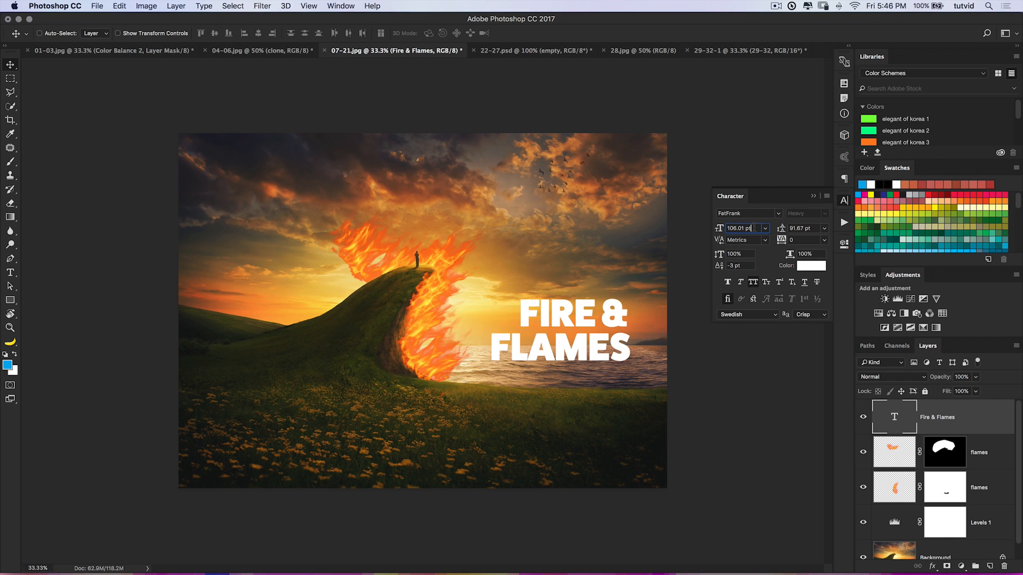
- Set the title's font size to 150 pt and shift the title right, away from the flames
left_click(766, 229)
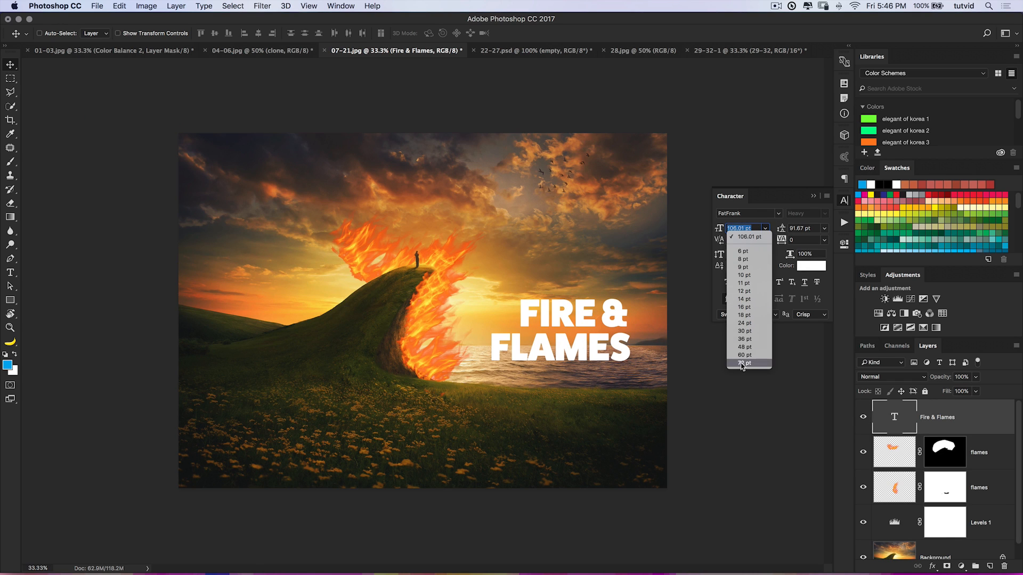
key("Escape")
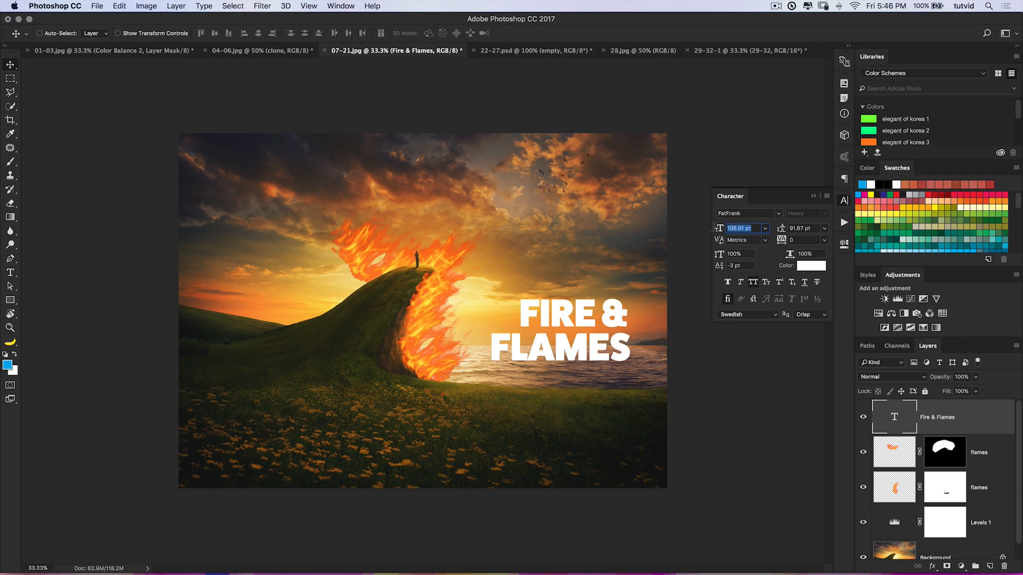
type("150")
key("Tab")
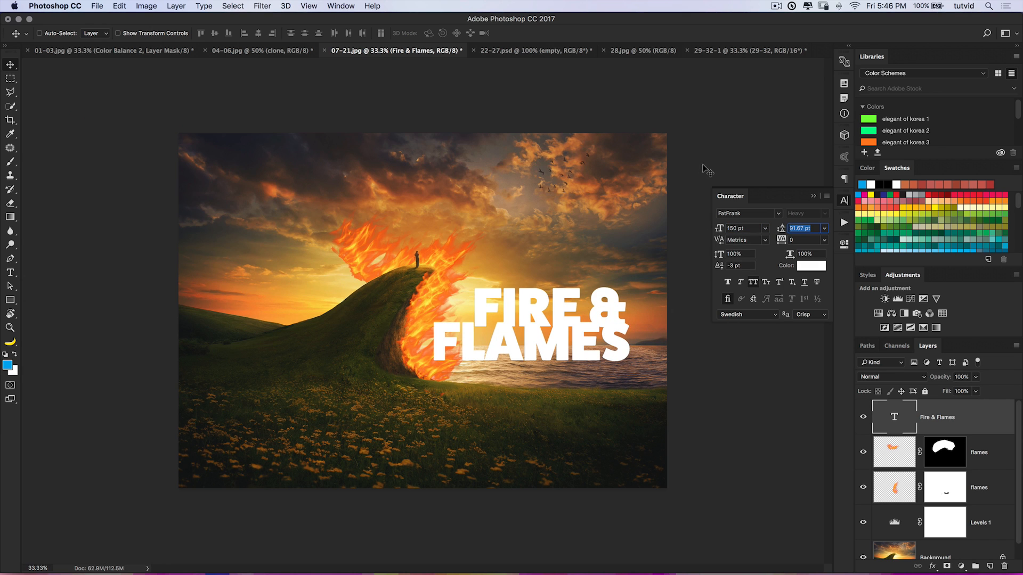
left_click_drag(556, 330, 580, 332)
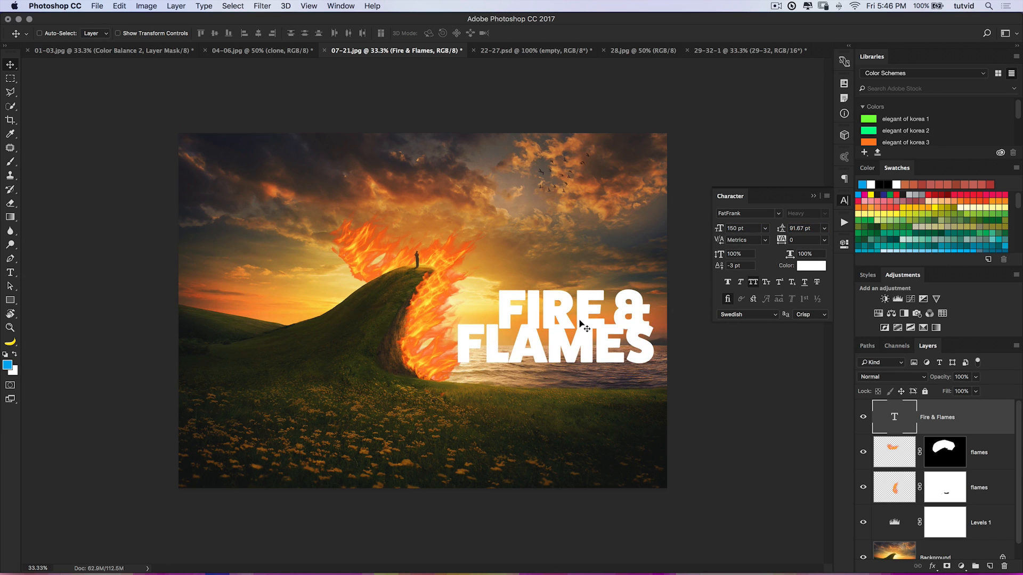
- Set the title's leading to 125 pt and move the title down onto the flower field
double_click(807, 228)
type("125")
key("Tab")
left_click_drag(580, 307, 589, 315)
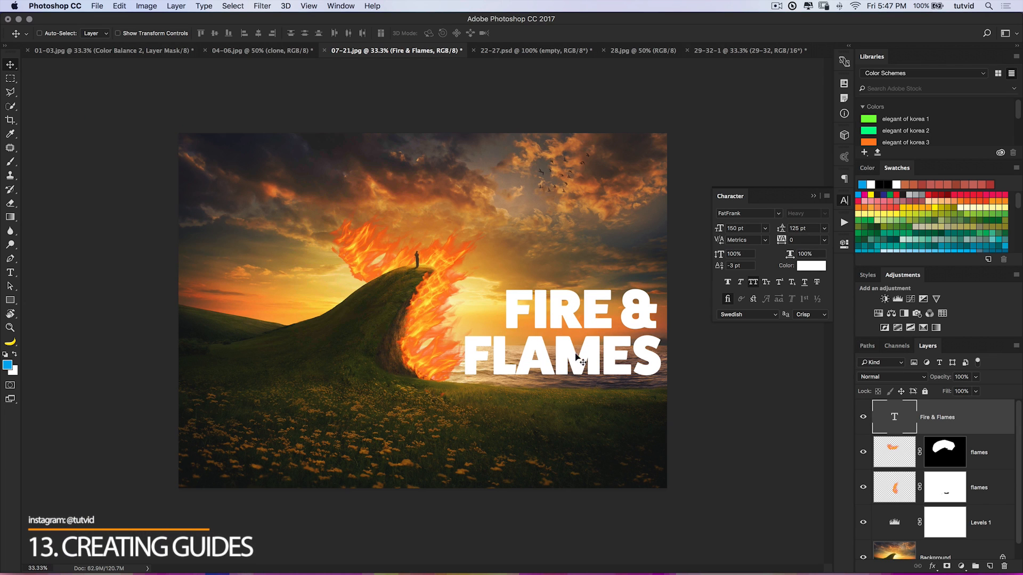
left_click_drag(582, 335, 590, 326)
left_click_drag(591, 326, 526, 444)
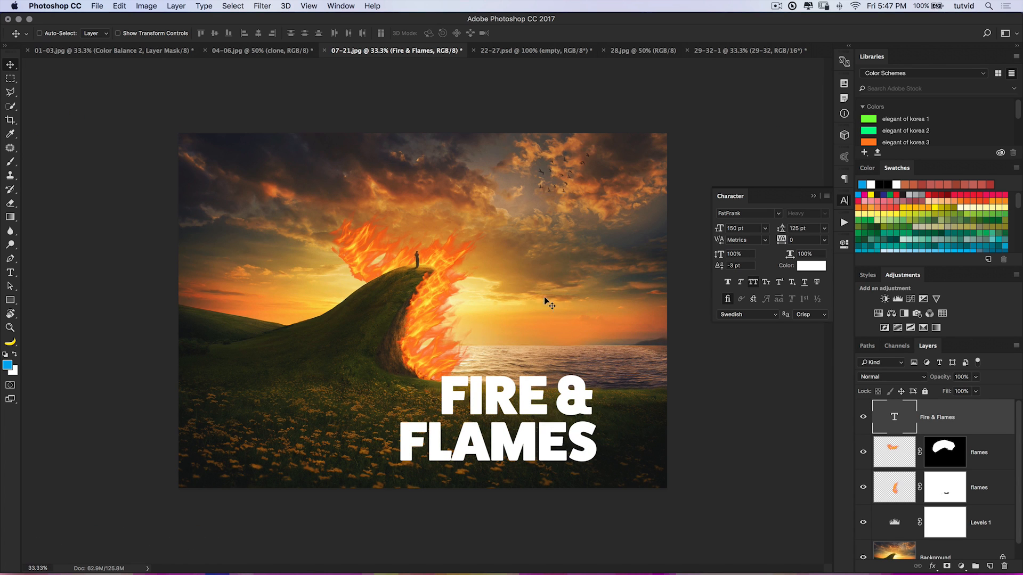
- Show the rulers and place a horizontal guide along the sea's horizon line
left_click(348, 5)
mouse_move(312, 6)
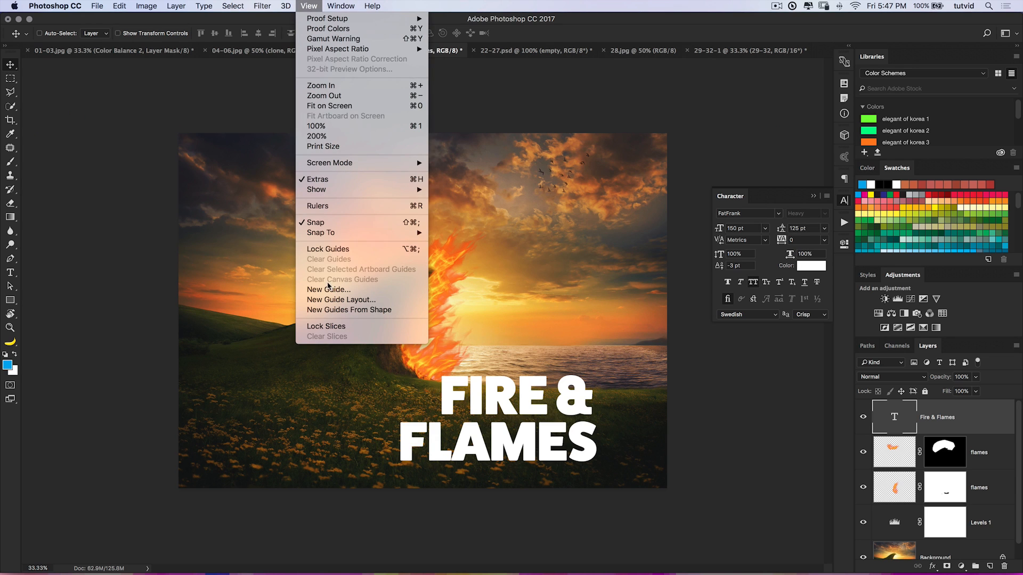
left_click(420, 210)
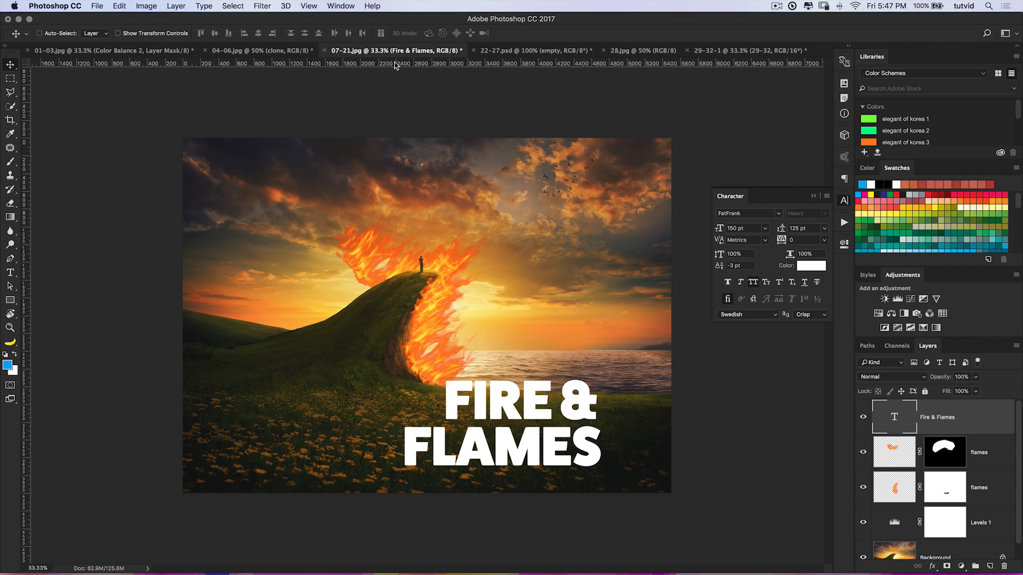
left_click_drag(395, 65, 563, 351)
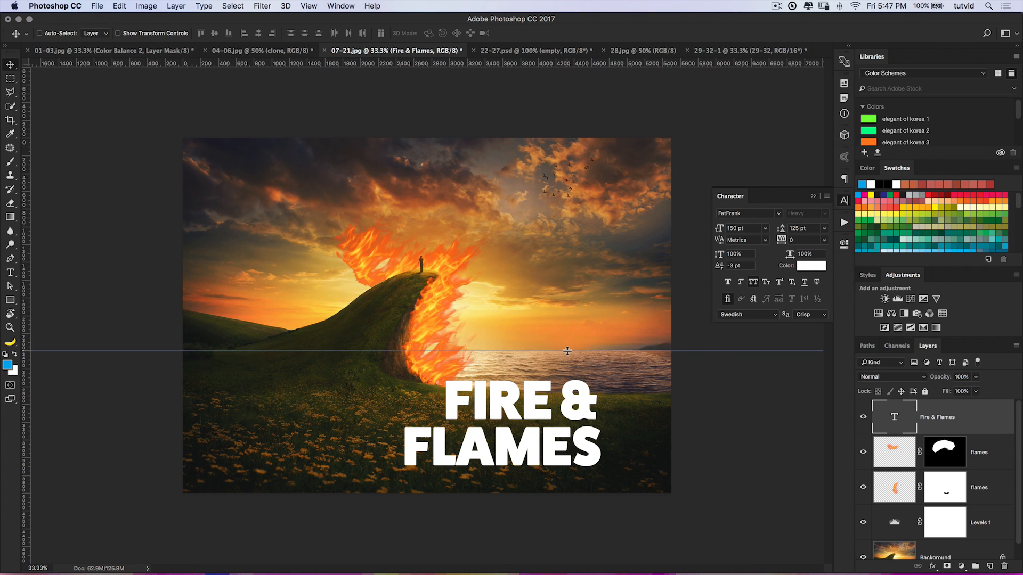
- Review the Snap To Guides option and move the title up so its lower line rests on the horizon guide
left_click(309, 6)
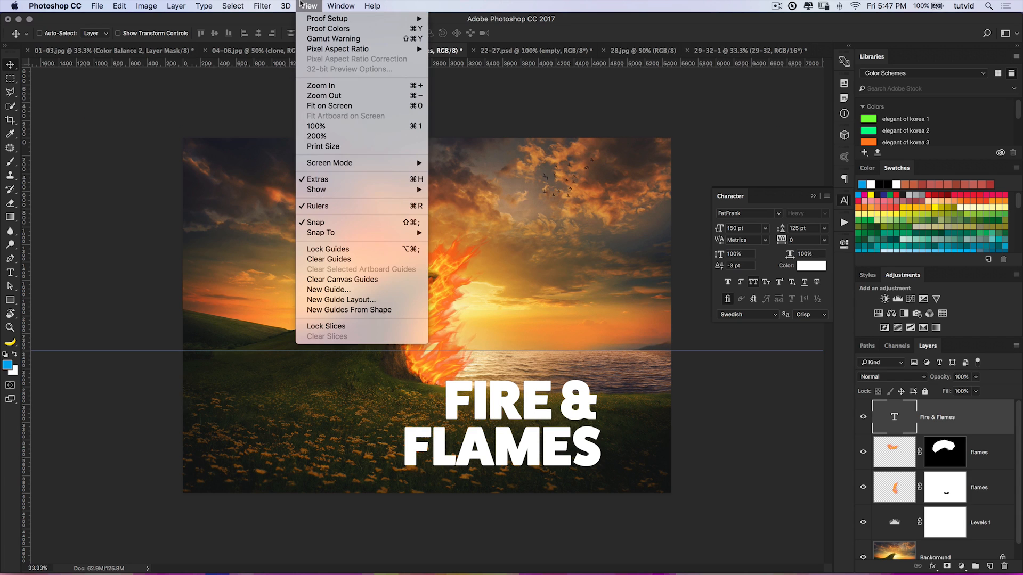
mouse_move(381, 233)
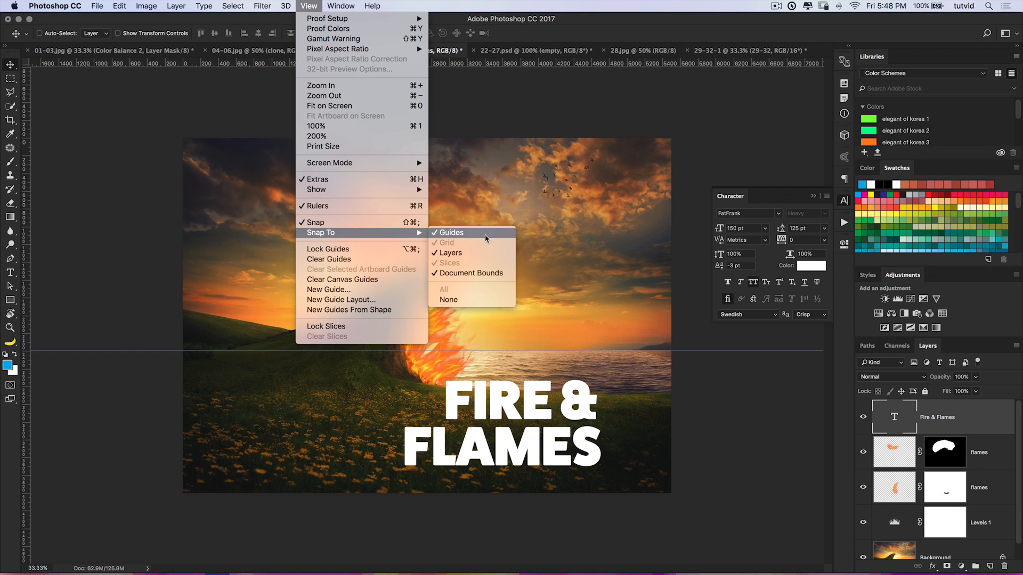
left_click(440, 232)
left_click_drag(531, 452, 585, 338)
- Set the title's font size to 135 pt and shift it slightly left along the horizon guide
left_click(748, 228)
type("135")
key("Return")
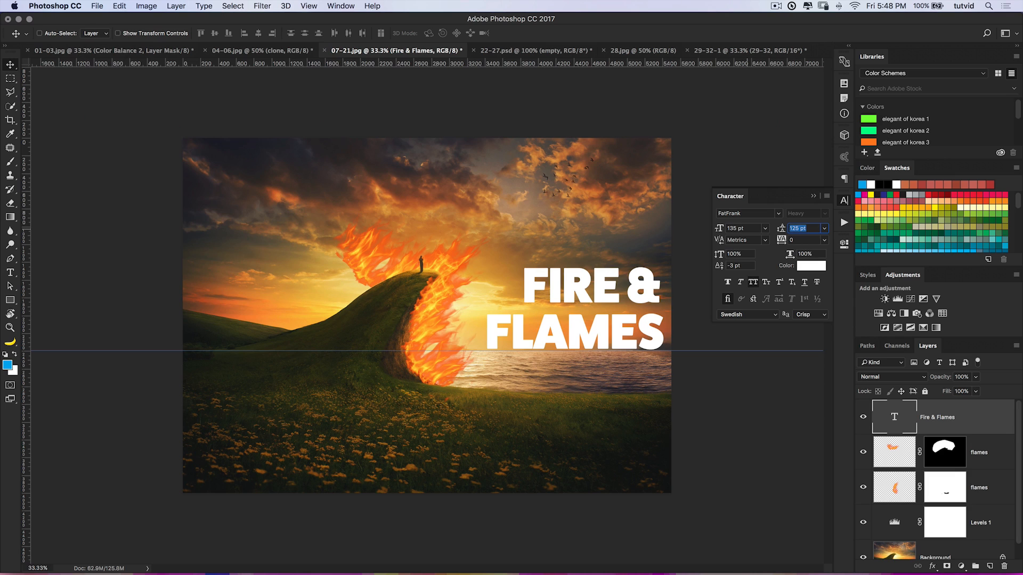
left_click_drag(607, 326, 596, 328)
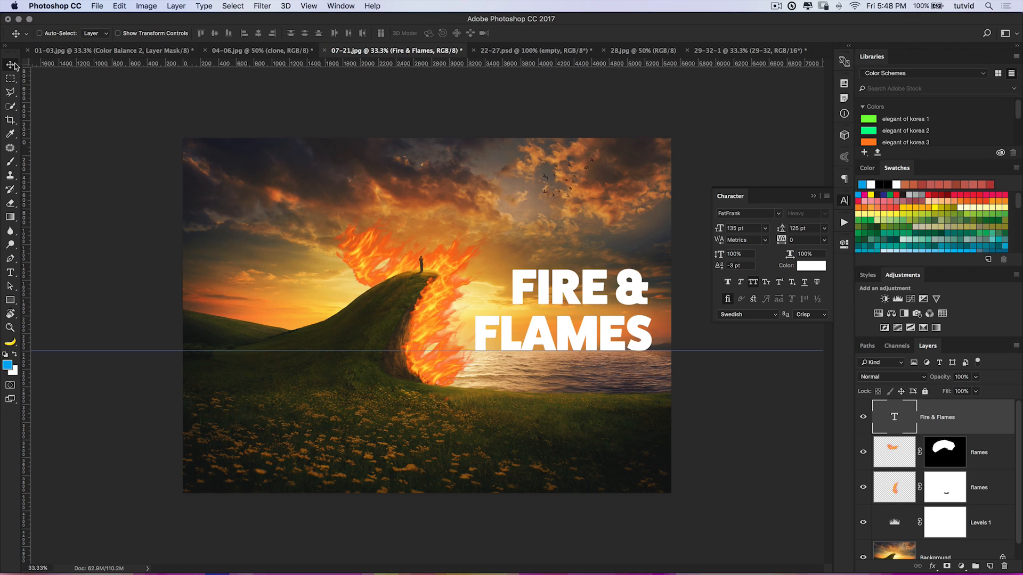
- Remove the horizon guide from the document and hide the rulers
left_click_drag(213, 351, 326, 48)
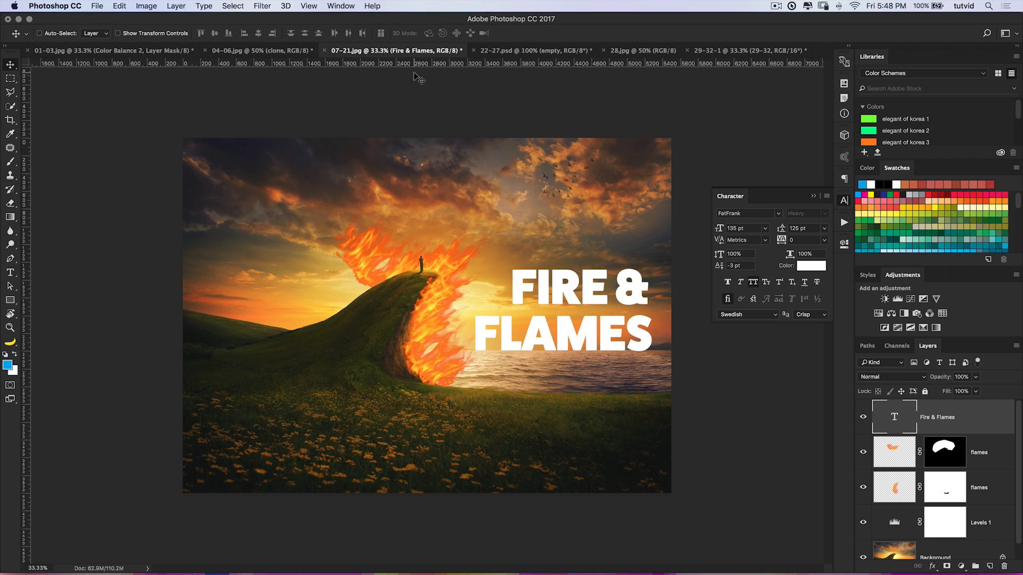
key("super+r")
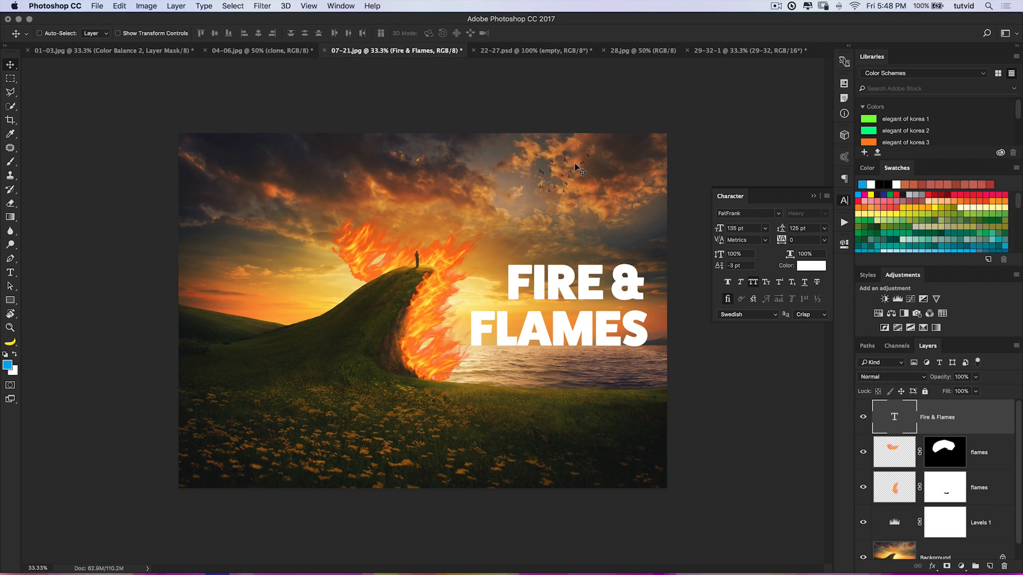
- Set the Fire & Flames text layer to the Overlay blend mode with 61% opacity
left_click(904, 377)
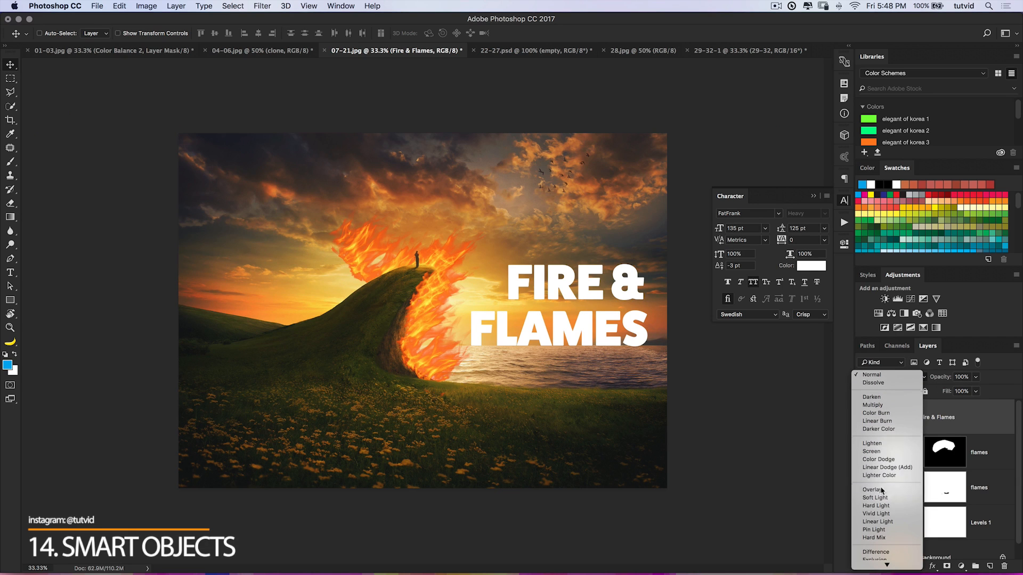
left_click(880, 519)
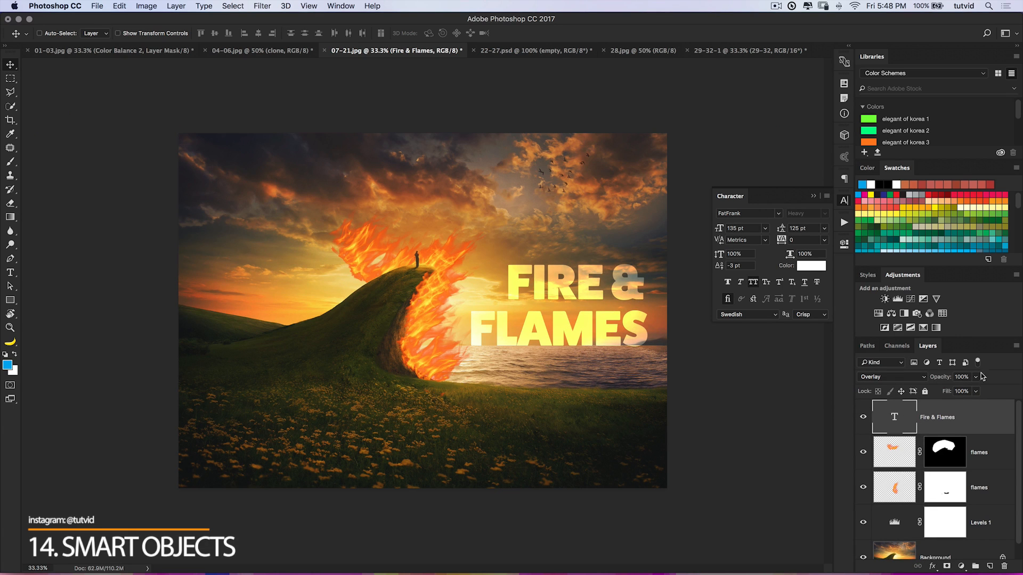
left_click_drag(954, 377, 939, 384)
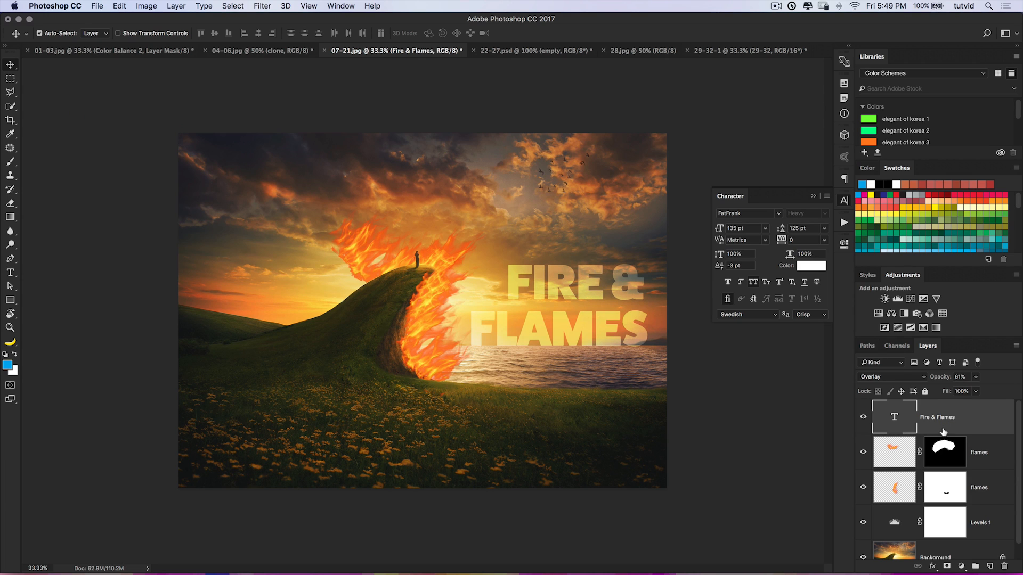
- Stamp all visible layers into a new top layer and convert it to a Smart Object
key("super+alt+shift+e")
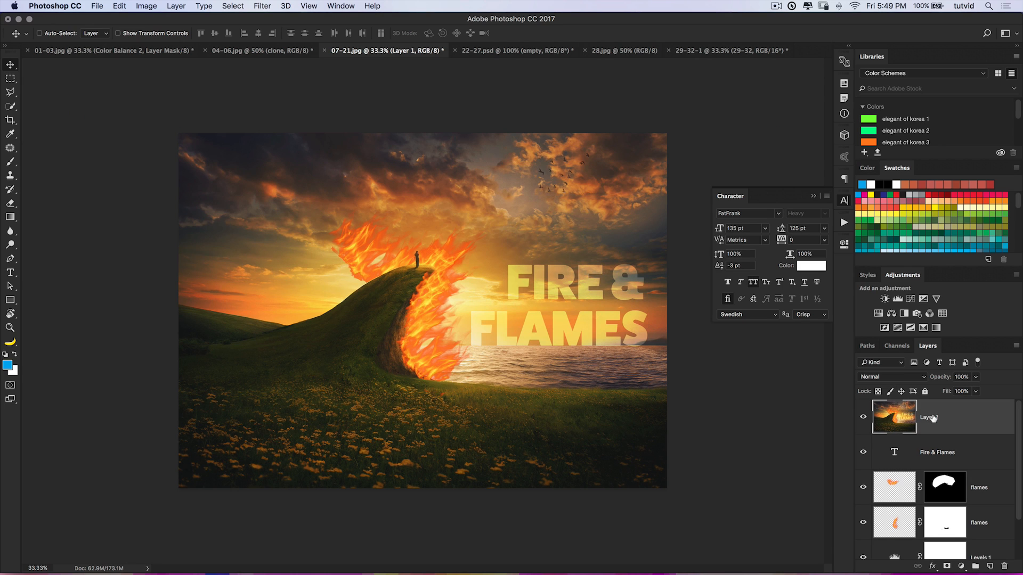
right_click(949, 414)
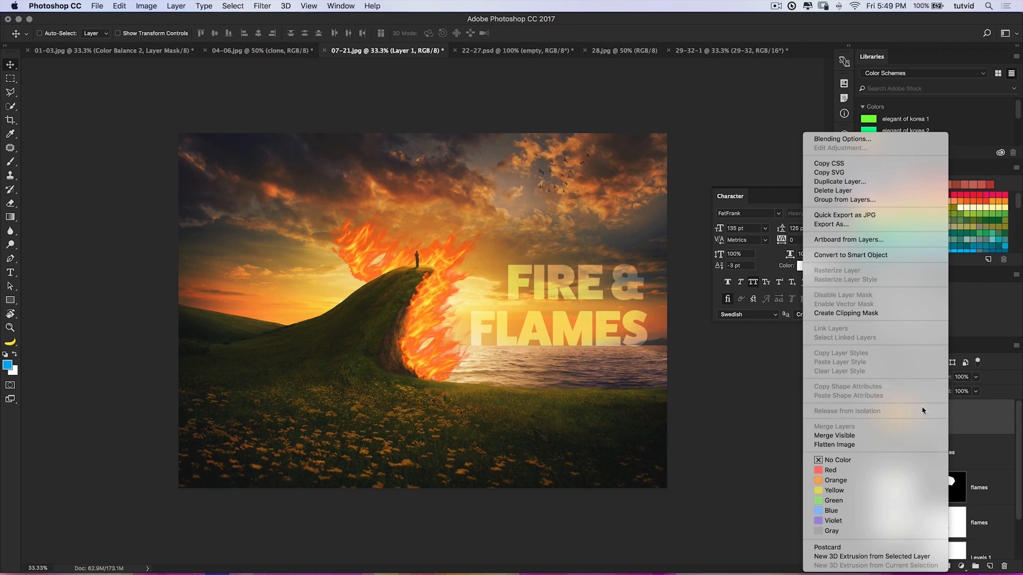
left_click(847, 257)
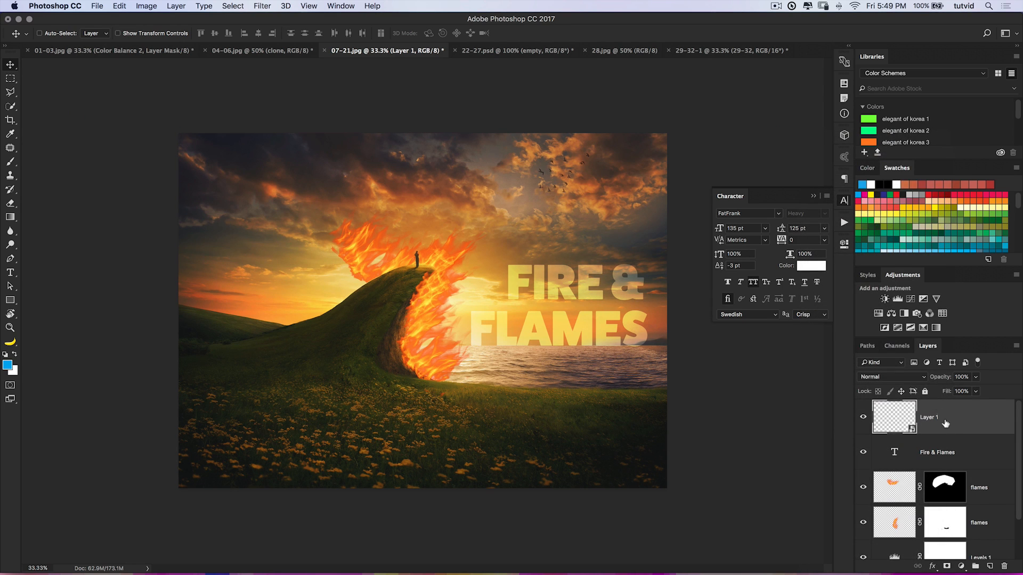
- Scale the Smart Object layer down to about 9% in the lower-left corner of the image
key("super+t")
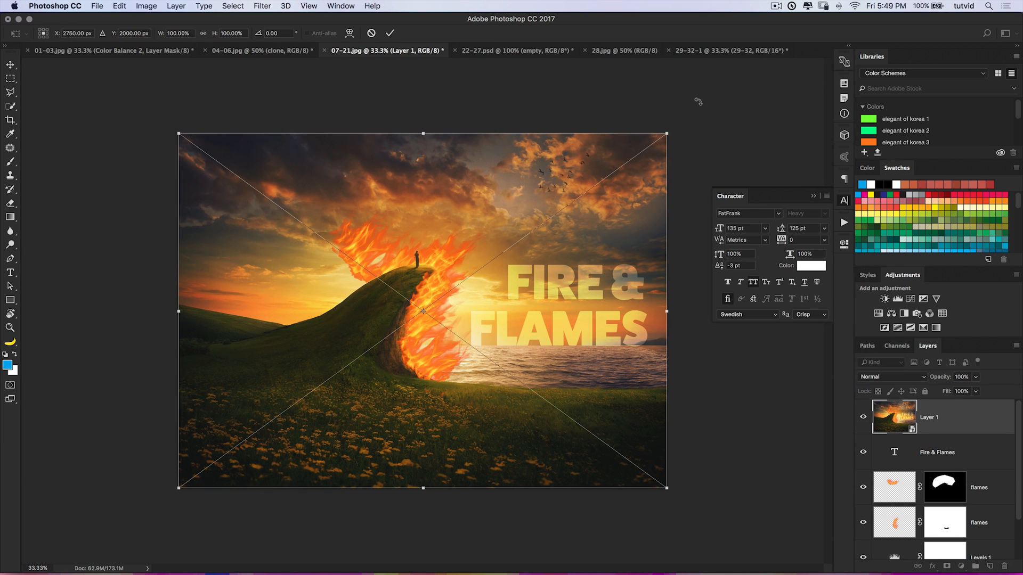
left_click_drag(669, 131, 224, 456)
key("Return")
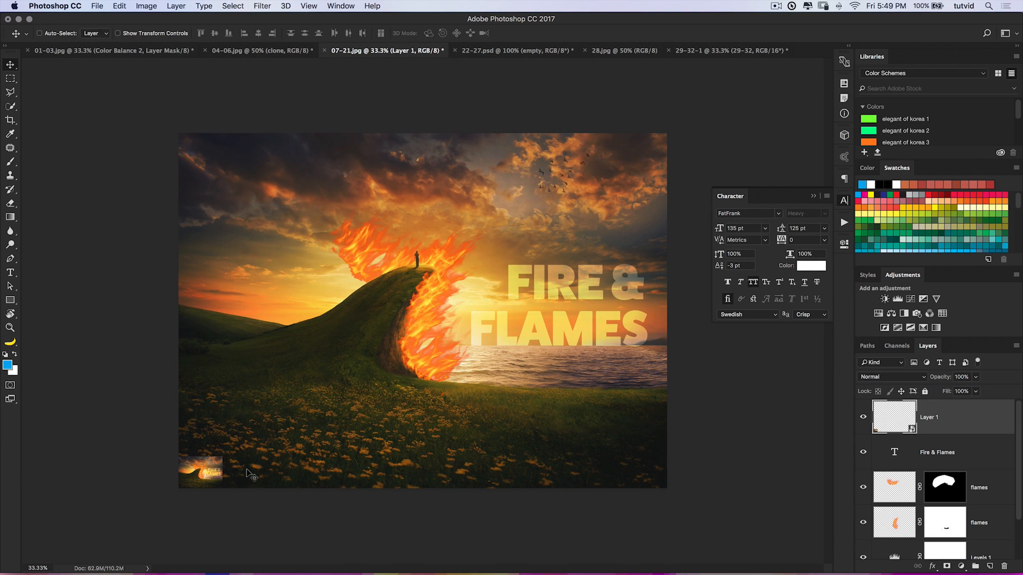
- Scale the Smart Object layer back to 100% width and height and reposition it to cover the whole canvas
key("super+t")
left_click(175, 33)
type("1")
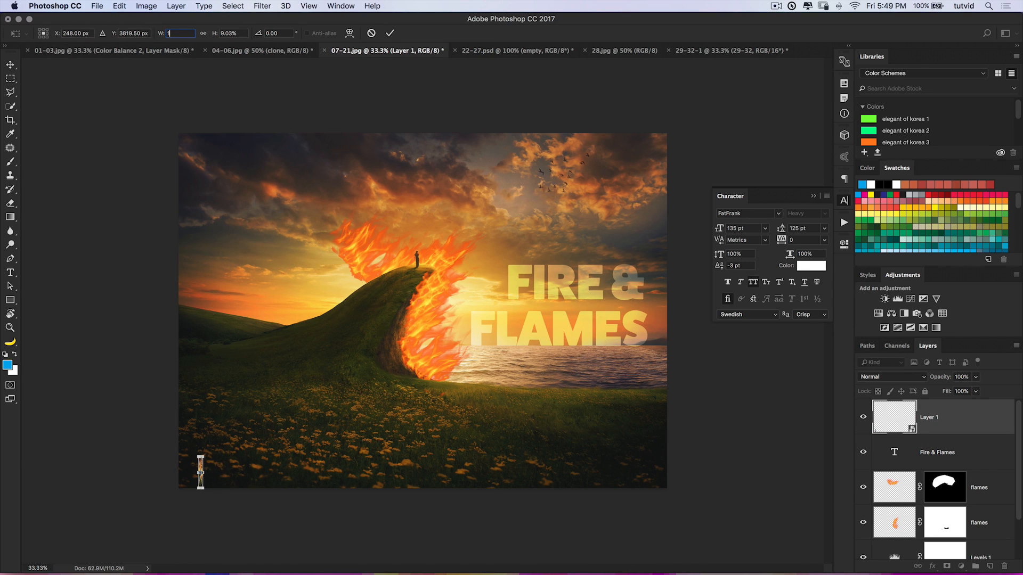
type("00")
key("Tab")
type("100")
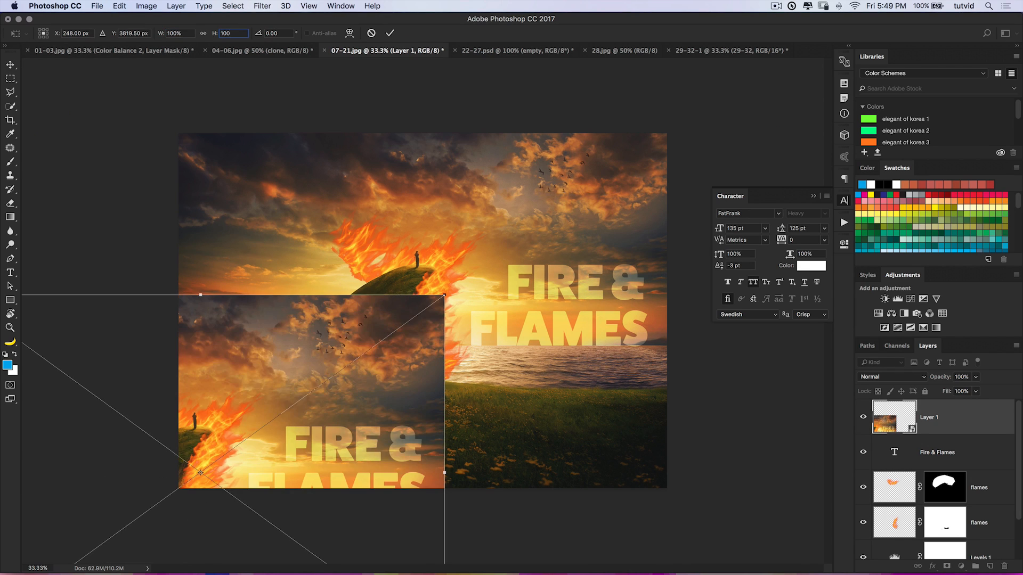
left_click_drag(320, 428, 543, 247)
key("Return")
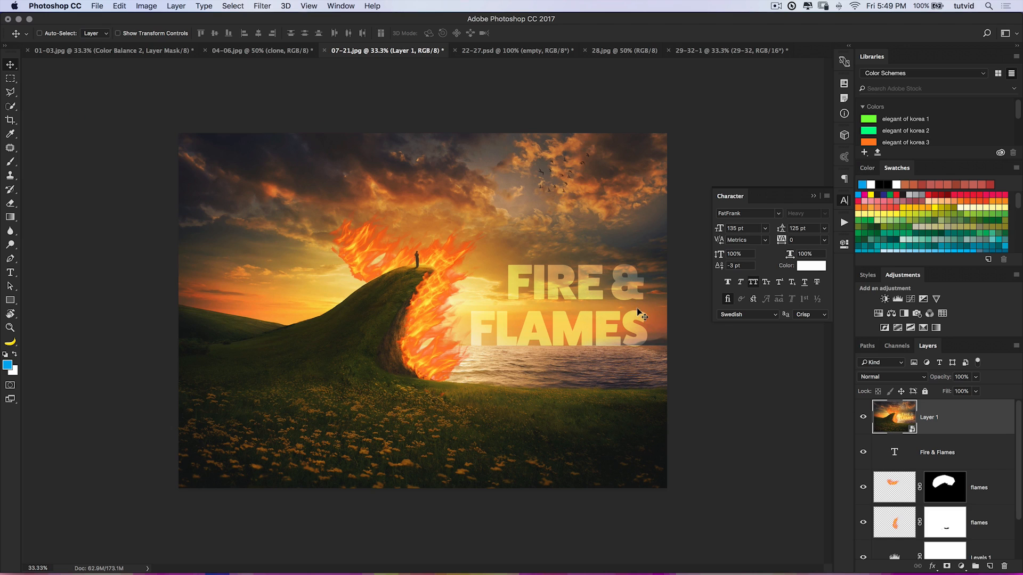
- Rename the top Smart Object layer smartObject
double_click(932, 420)
type("s")
key("Return")
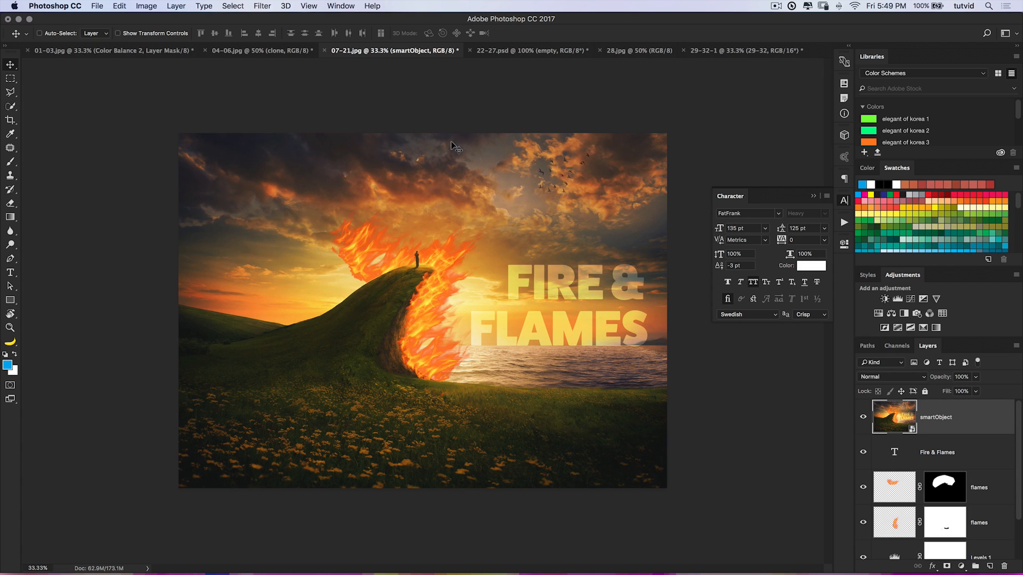
- Start a Field Blur on the Smart Object with its first pin beside the hilltop figure set to 0 px
left_click(262, 6)
mouse_move(313, 143)
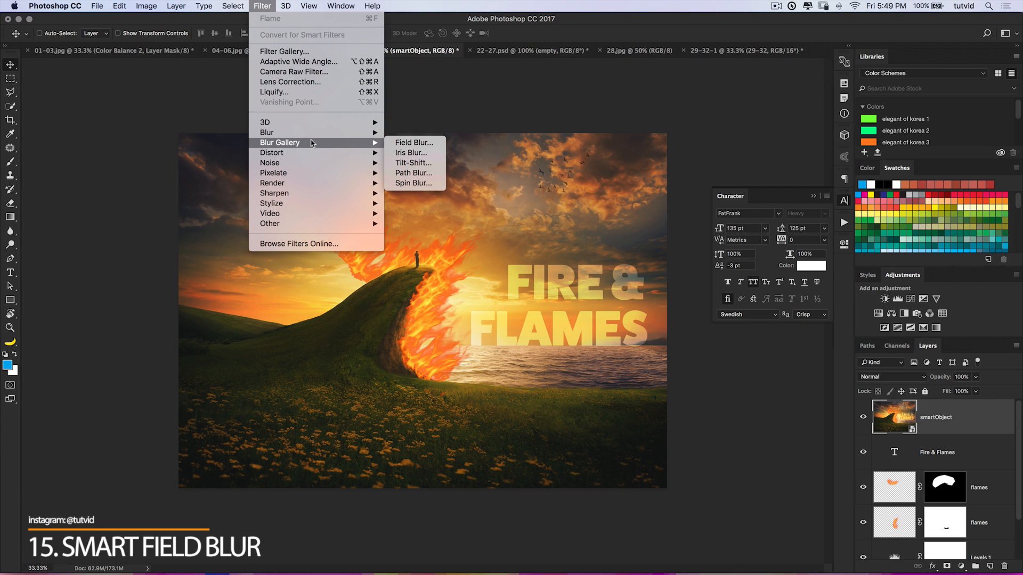
left_click(432, 145)
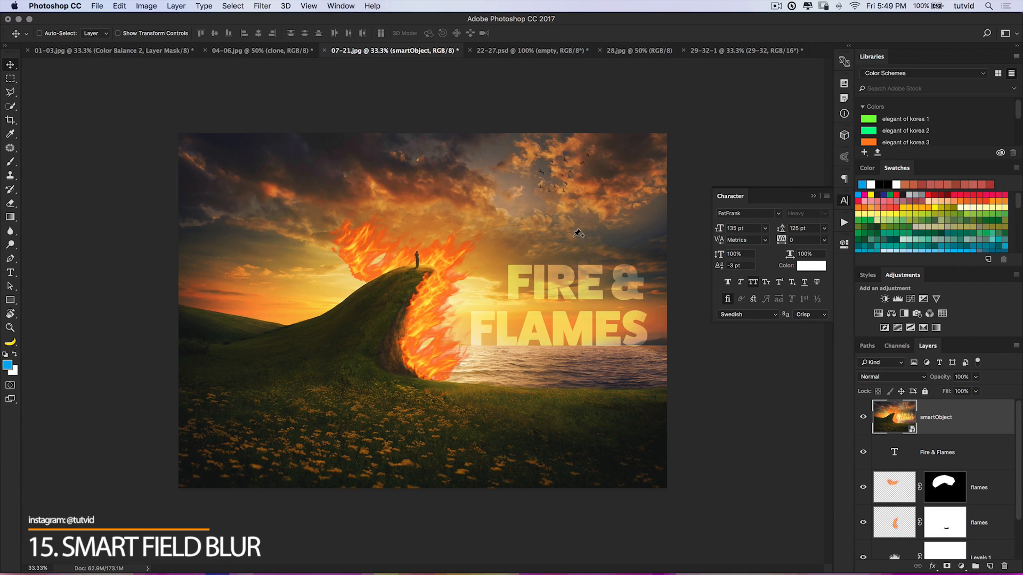
left_click_drag(446, 319, 452, 268)
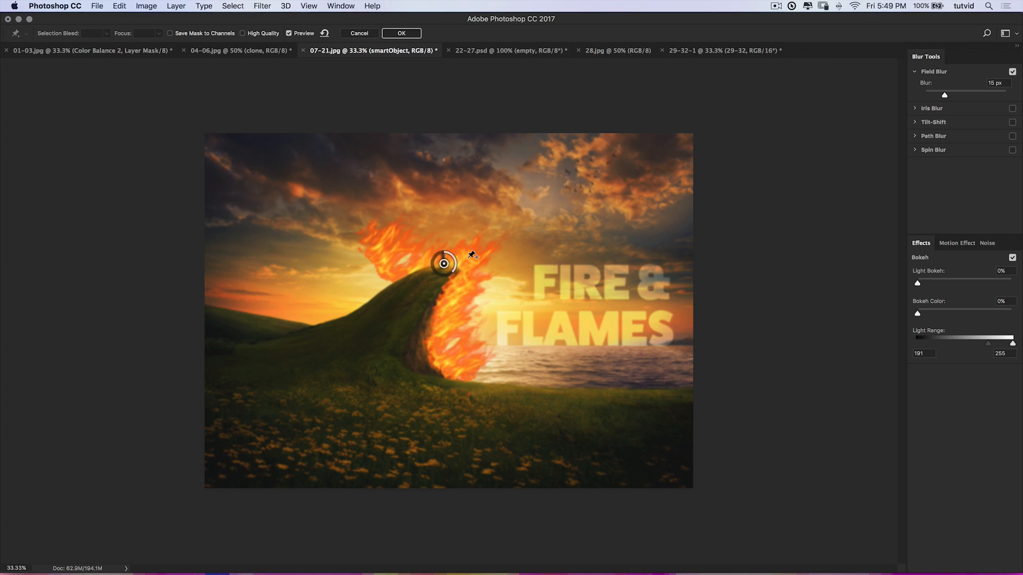
left_click_drag(945, 95, 925, 96)
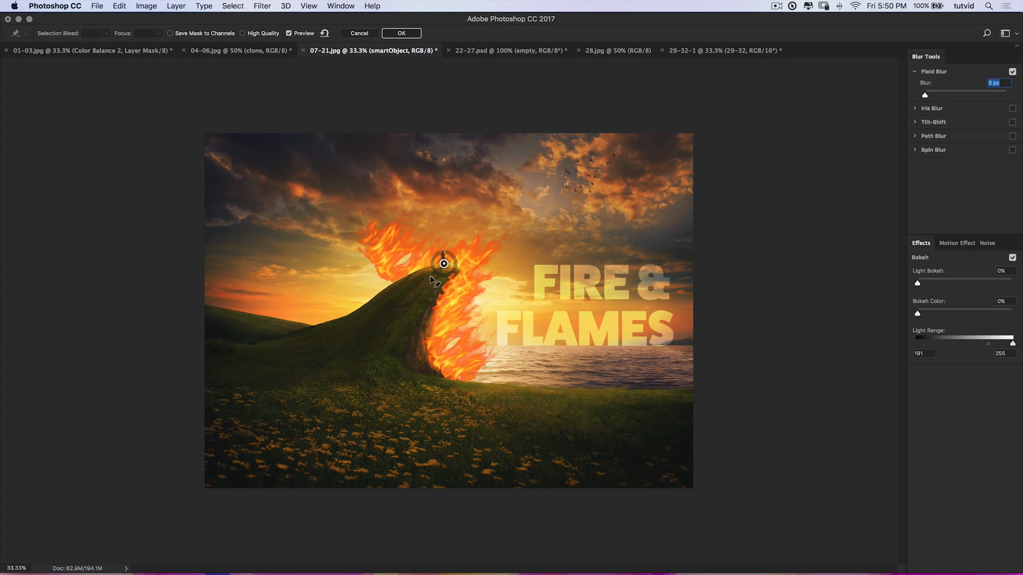
- Add two Field Blur pins on the grass, 38 px below the hill and 49 px below the water
left_click(310, 400)
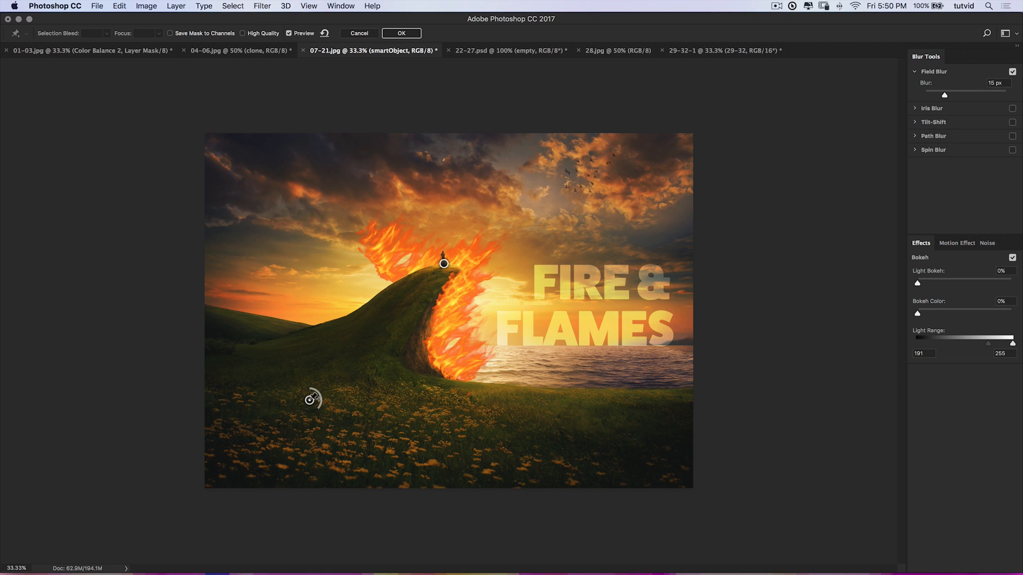
left_click_drag(946, 97, 952, 94)
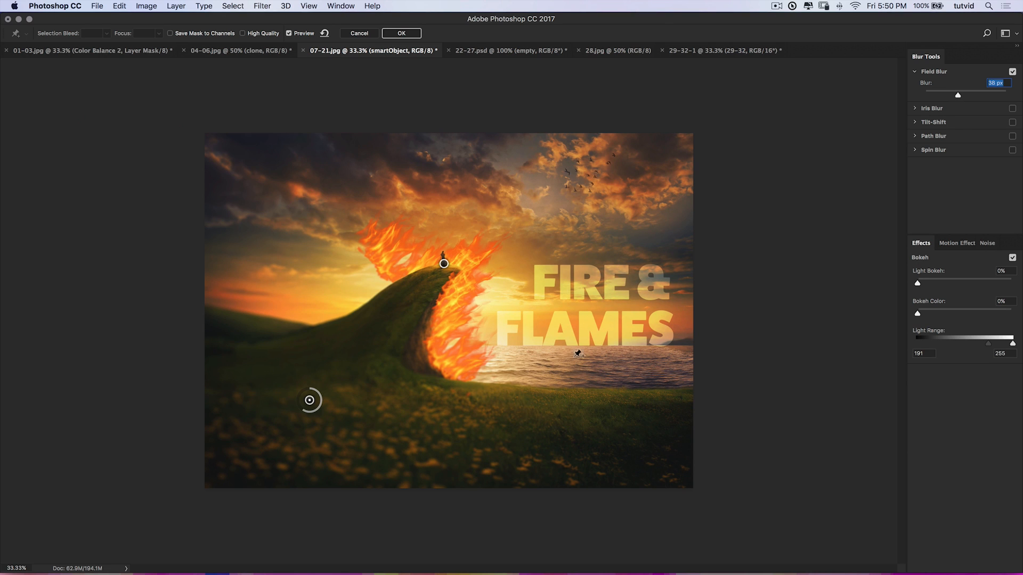
left_click(597, 426)
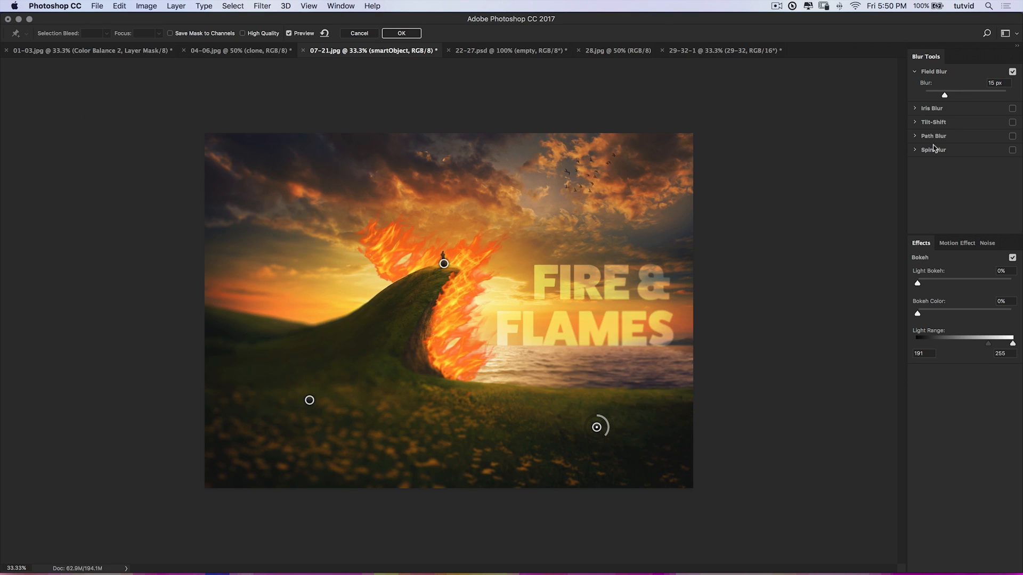
left_click_drag(945, 94, 949, 94)
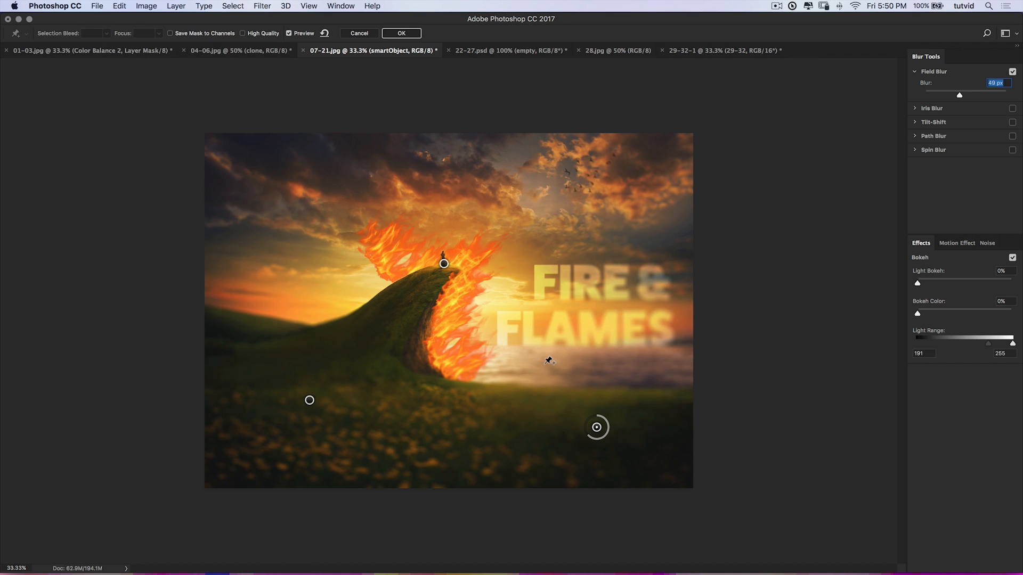
- Place three Field Blur pins across the water beneath the FLAMES text
left_click(520, 363)
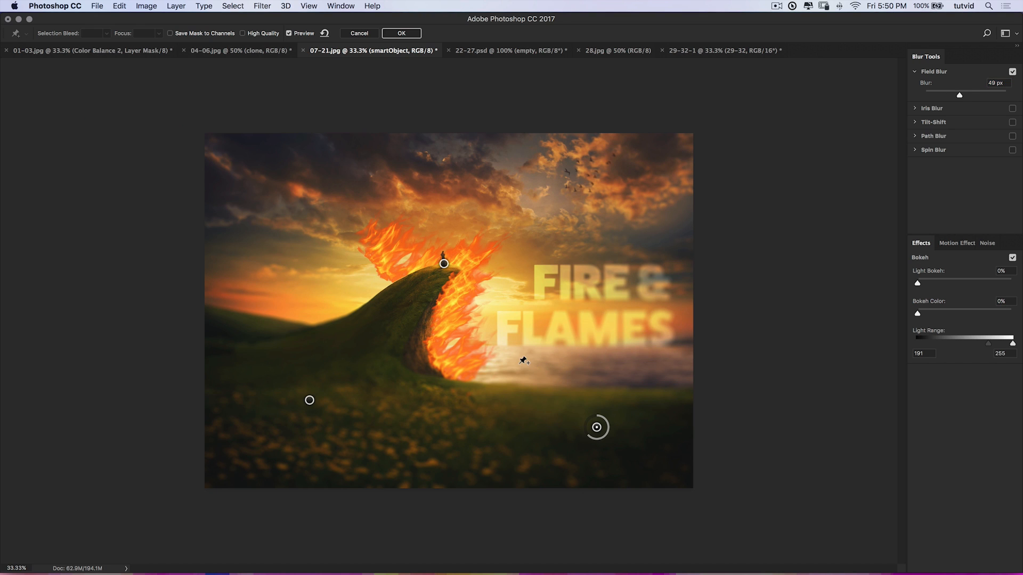
left_click(636, 364)
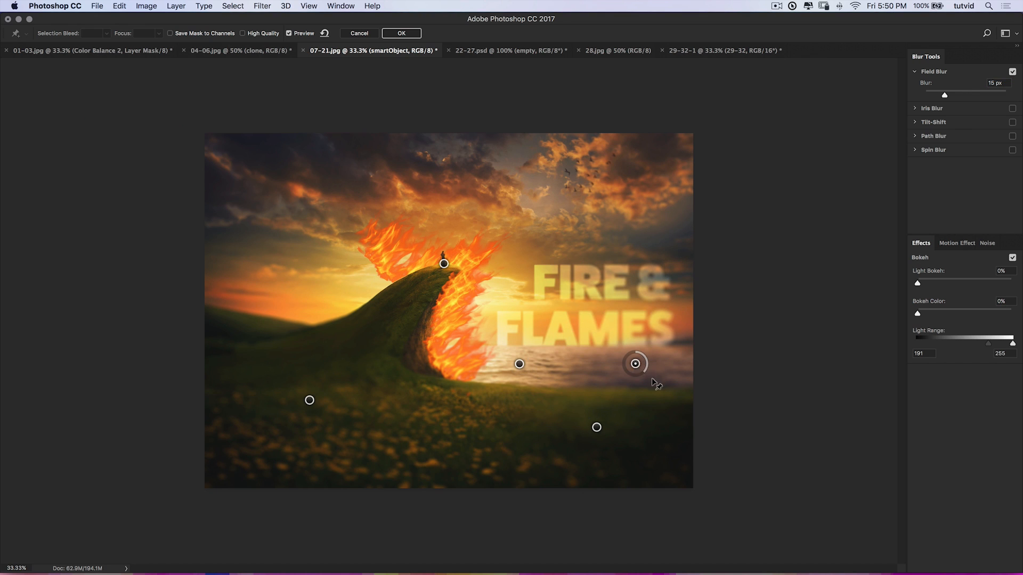
left_click(579, 364)
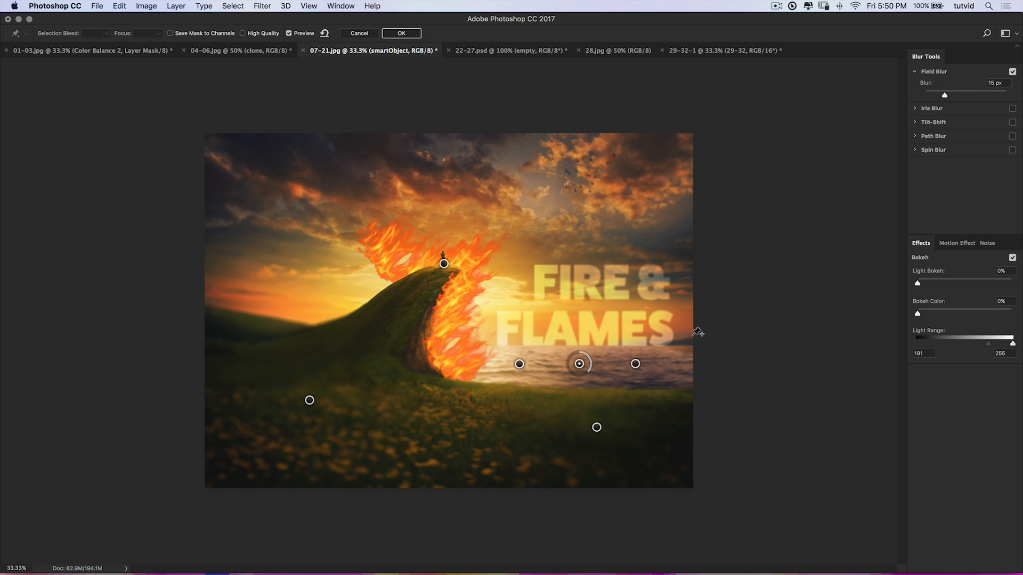
- Add two Field Blur pins at the start and end of the FIRE & text line, reducing their blur to 0 px
left_click(524, 294)
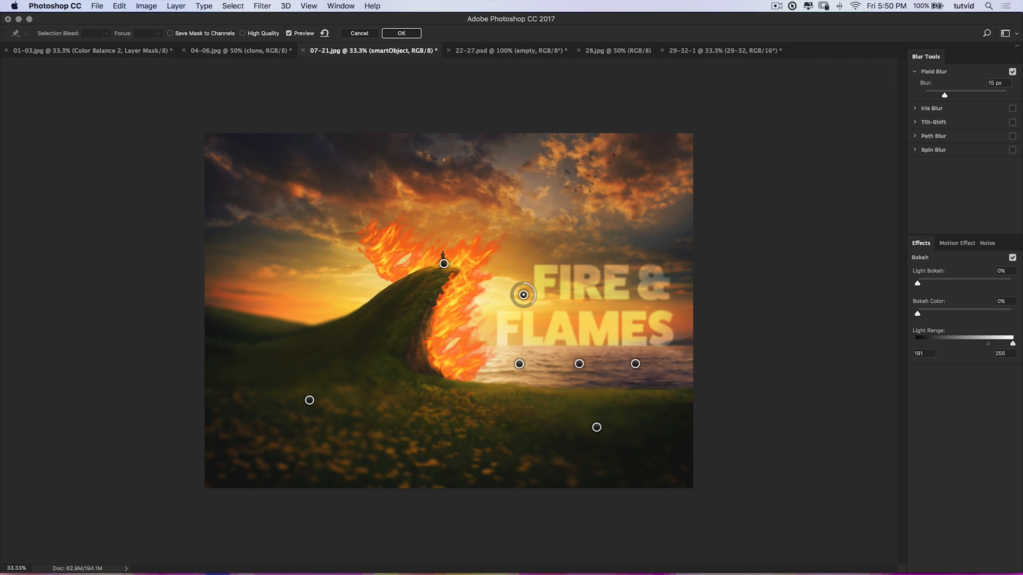
left_click_drag(962, 98, 919, 97)
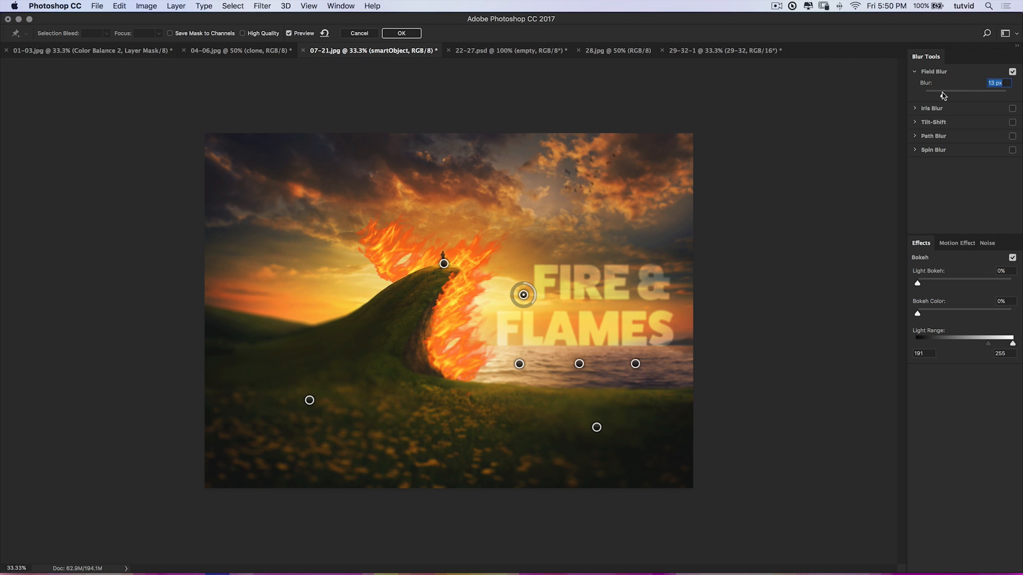
left_click(632, 296)
left_click_drag(945, 97, 920, 97)
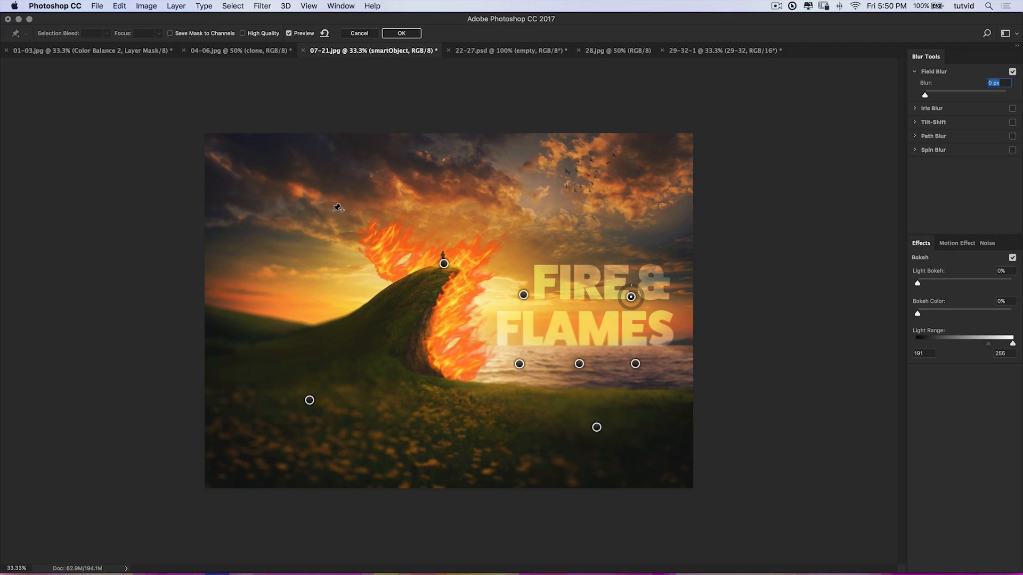
- Add lightly blurred pins in the sky beside the flames and on the hill's slope (7 px), and apply the Field Blur
left_click(322, 236)
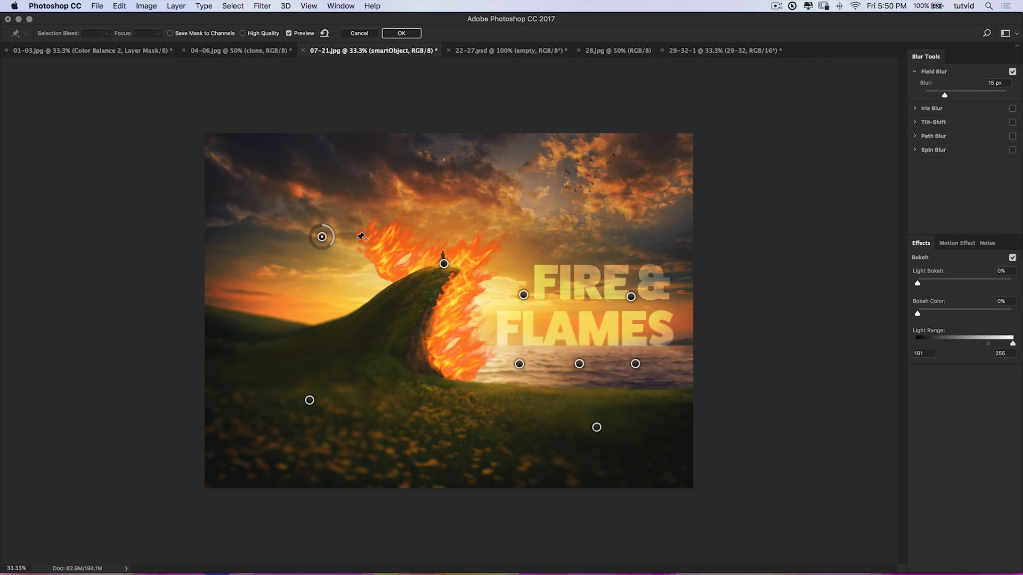
left_click_drag(946, 96, 938, 99)
left_click(357, 313)
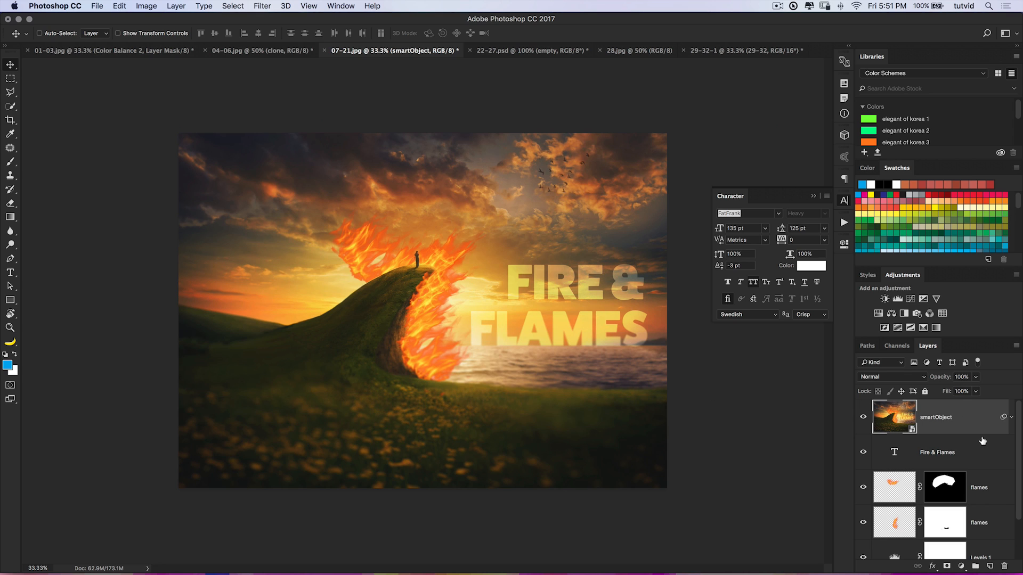
- Expand the smartObject layer's Smart Filters and toggle their visibility off and on to compare the blur
left_click(1010, 417)
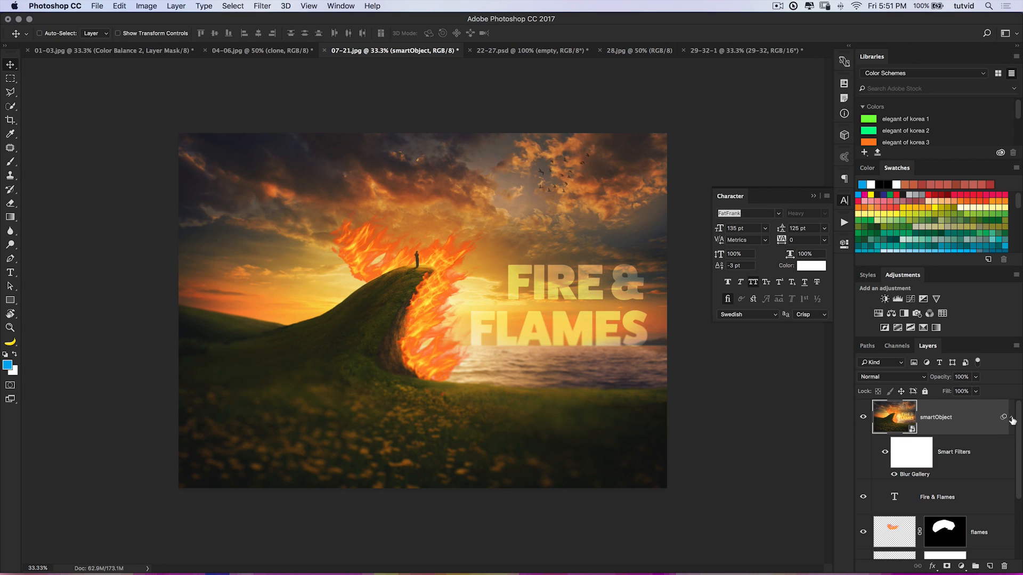
scroll(960, 421, "down", 1)
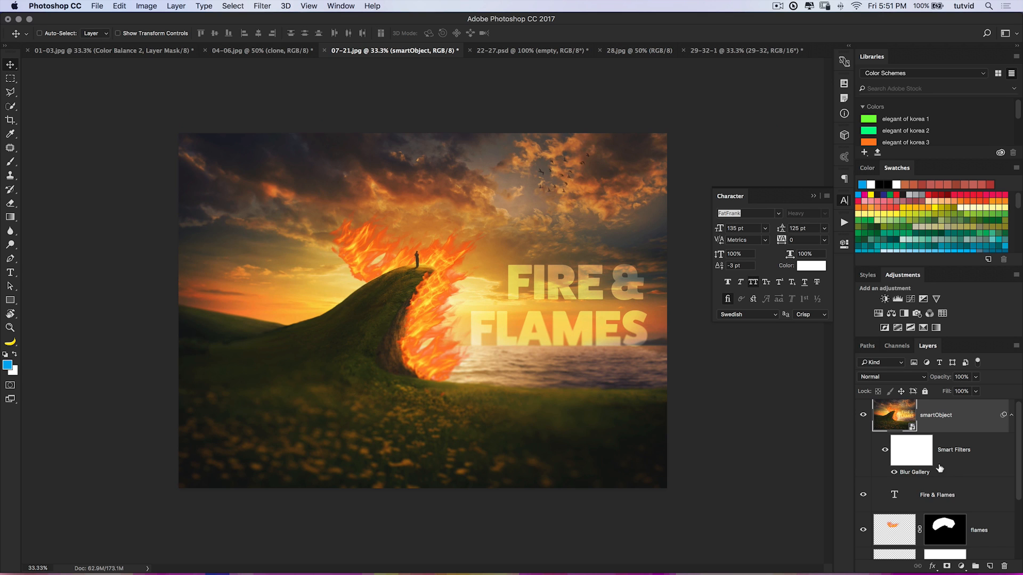
left_click(884, 452)
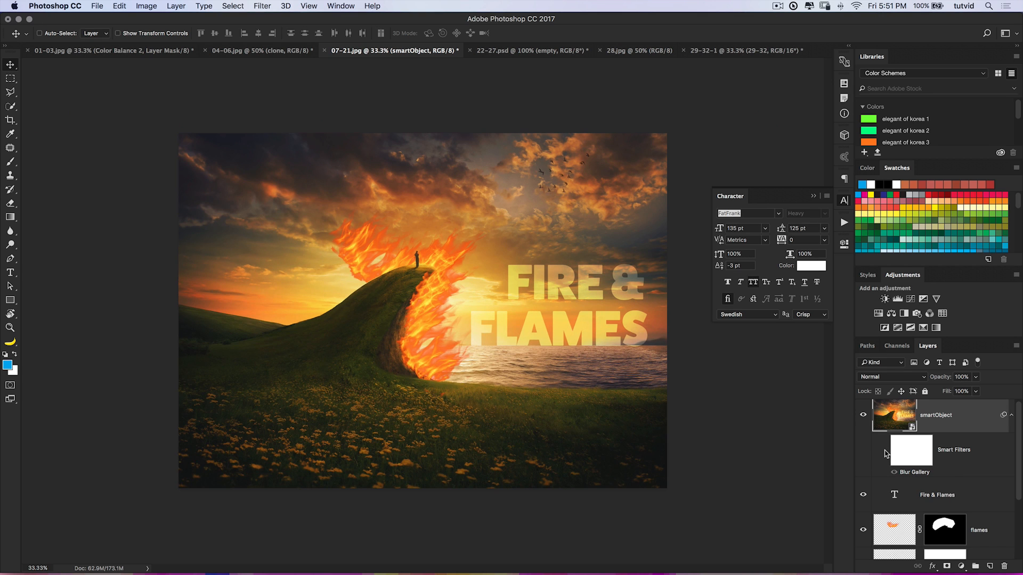
left_click(885, 452)
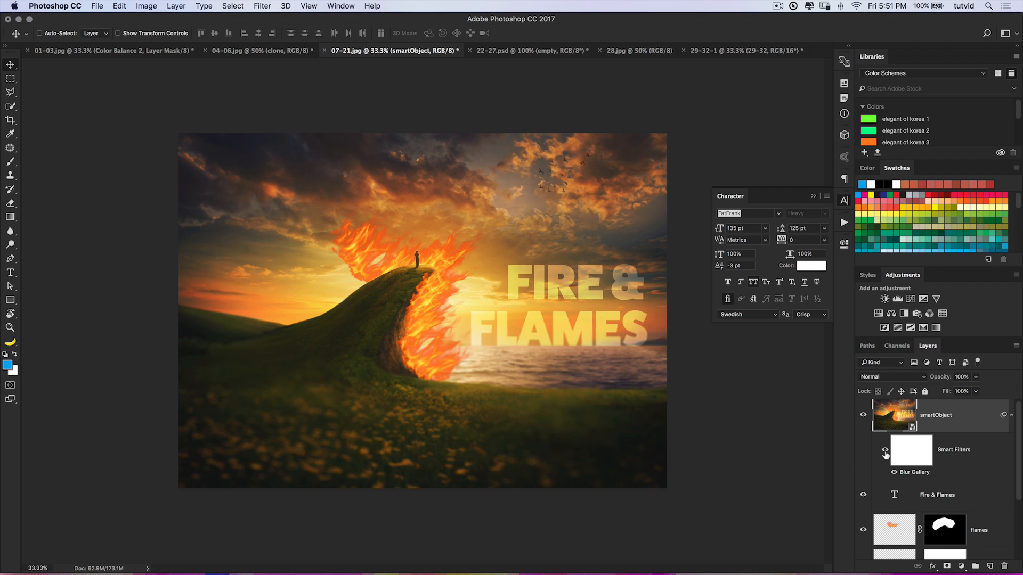
- Reopen the Blur Gallery smart filter and add a pin of about 28 px on the grass between the two lower pins
double_click(913, 471)
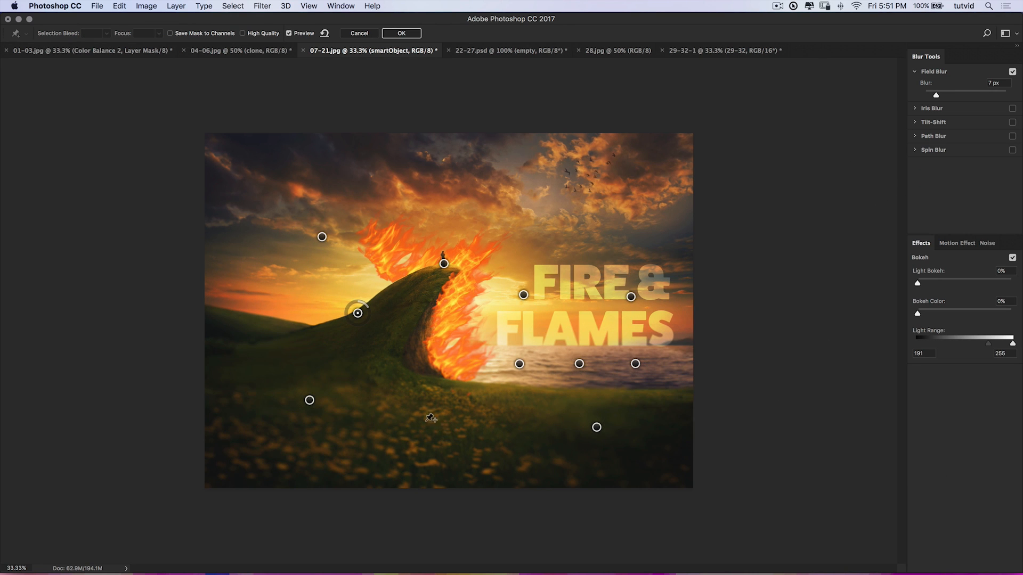
left_click(451, 432)
left_click_drag(461, 432, 460, 444)
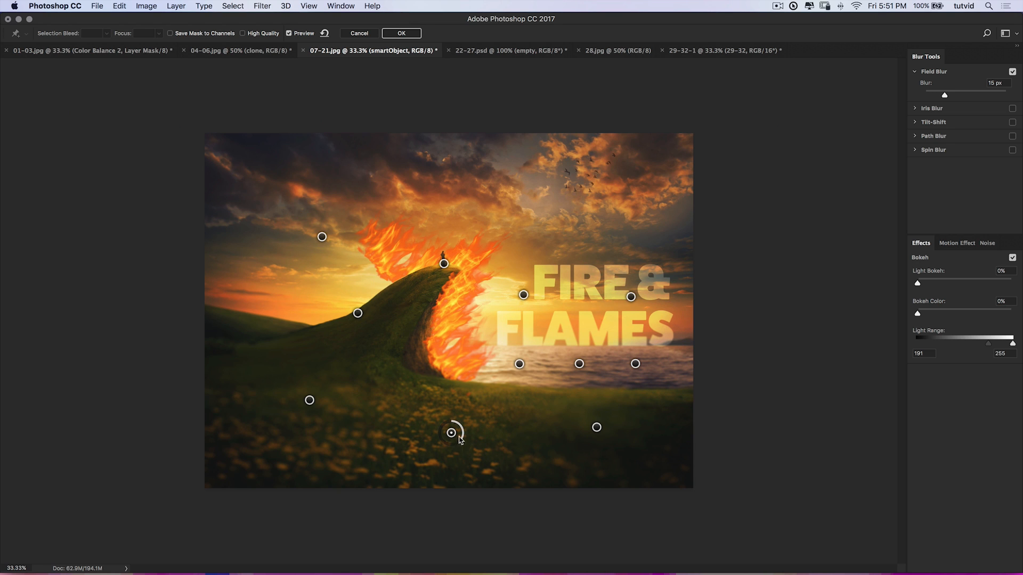
left_click(958, 97)
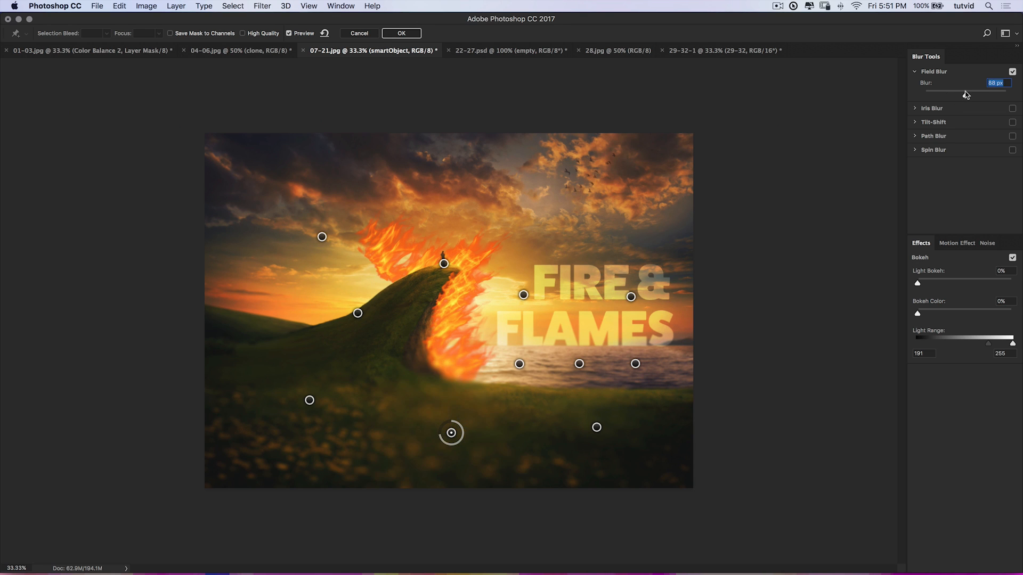
left_click_drag(957, 96, 956, 96)
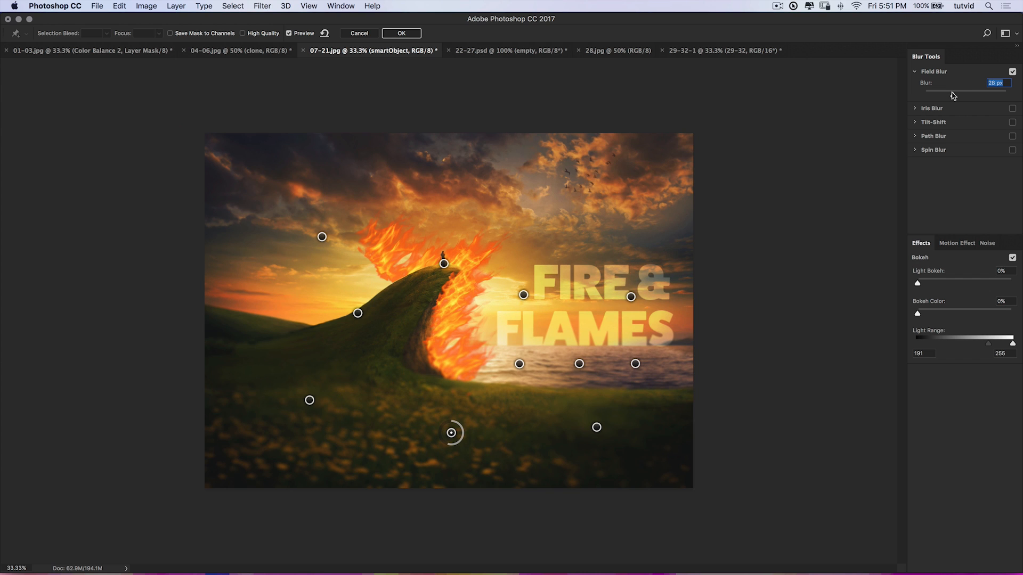
- Add a pin with reduced blur at the base of the flames and apply the updated Field Blur
left_click(454, 380)
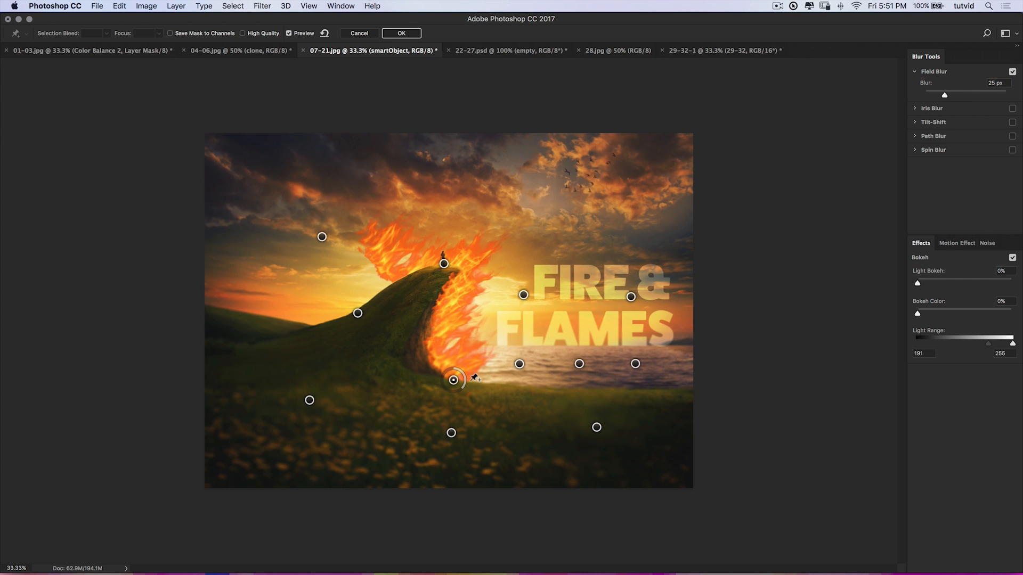
left_click_drag(941, 93, 933, 96)
key("Return")
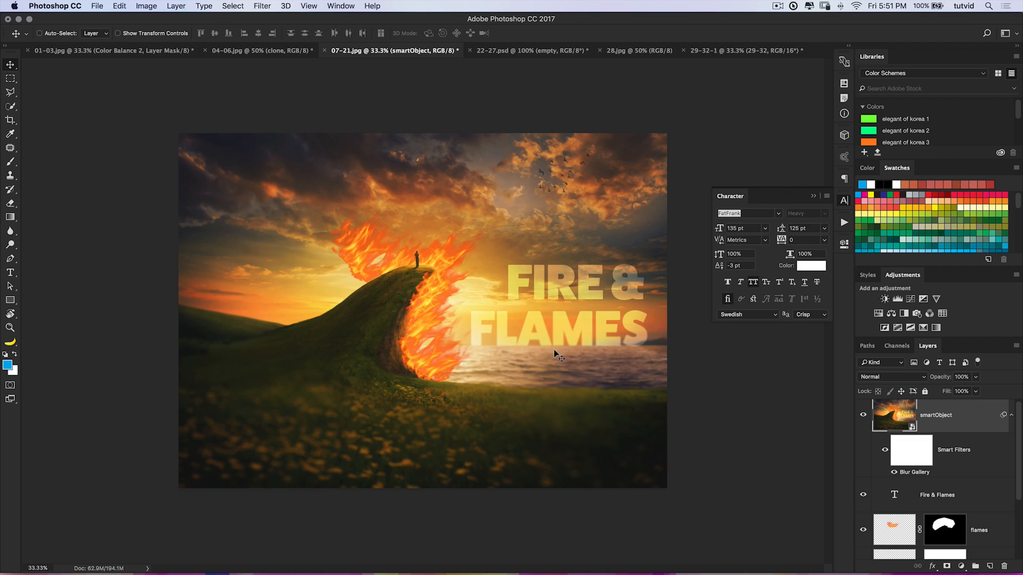
- Delete the smartObject layer together with its Blur Gallery smart filter
left_click(842, 202)
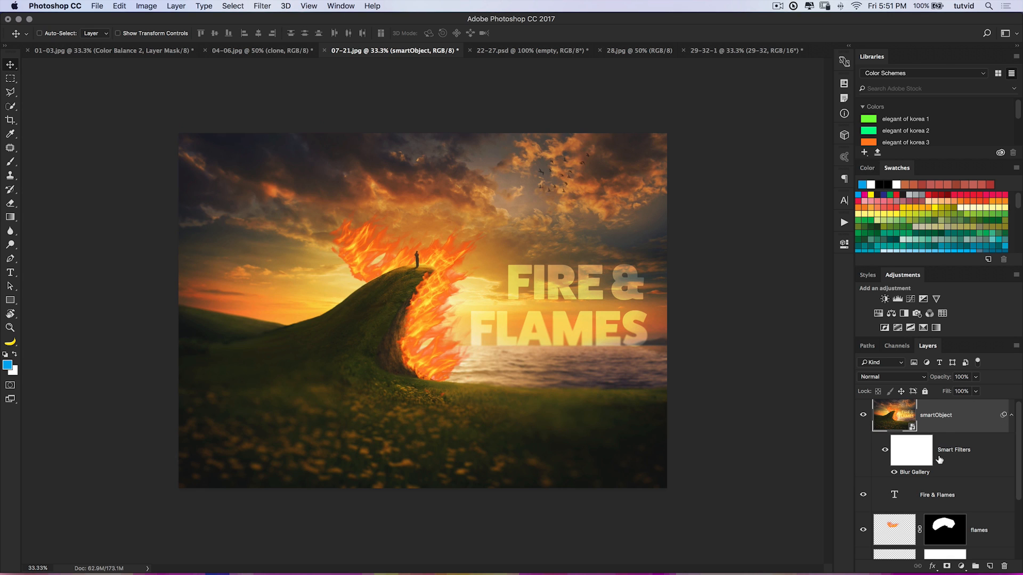
left_click(1011, 416)
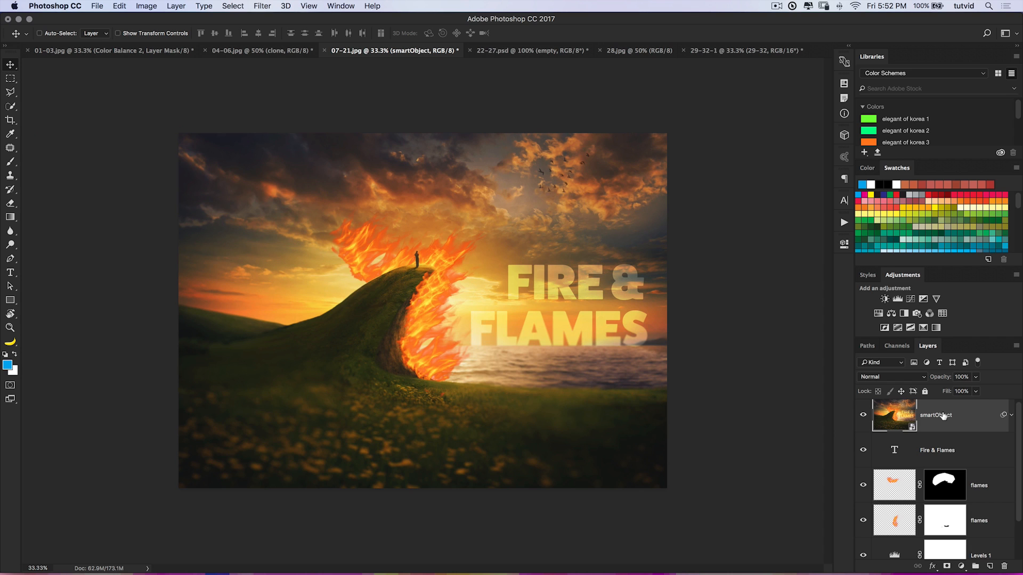
key("BackSpace")
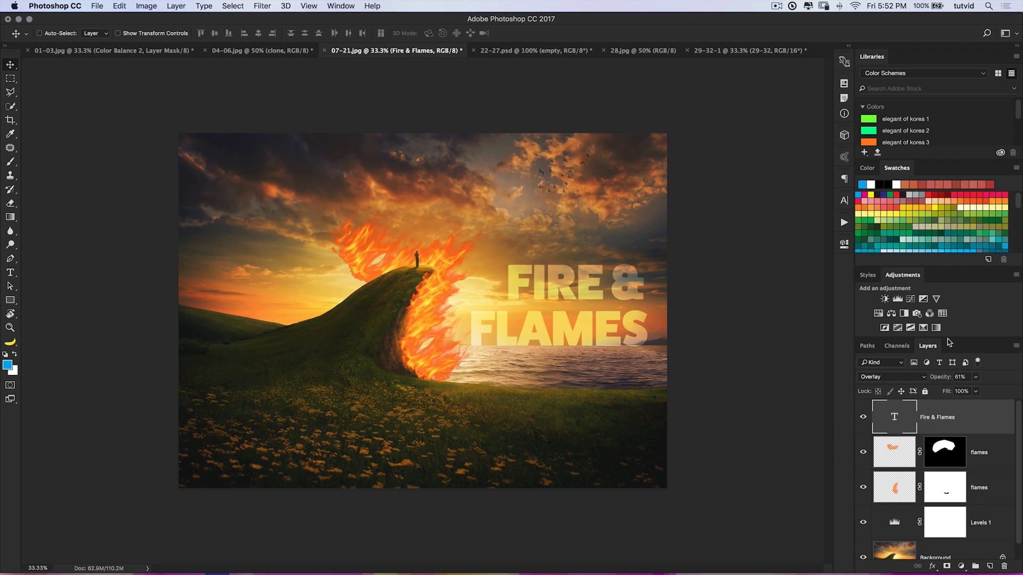
- Add a Curves adjustment layer above the Fire & Flames text and lower the RGB white point to output 193
left_click(910, 300)
left_click_drag(780, 240, 207, 169)
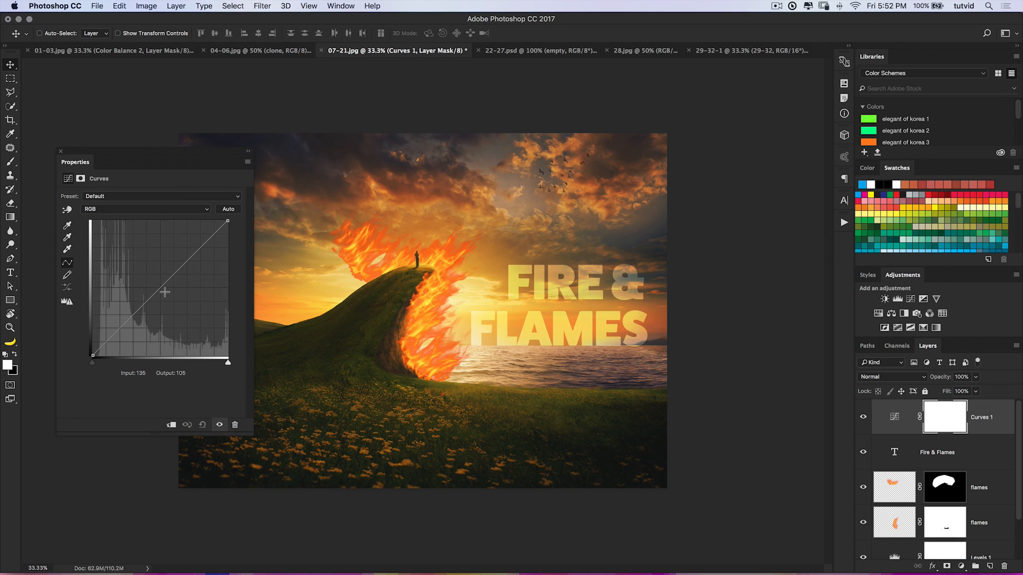
left_click_drag(193, 255, 239, 352)
left_click_drag(228, 222, 238, 254)
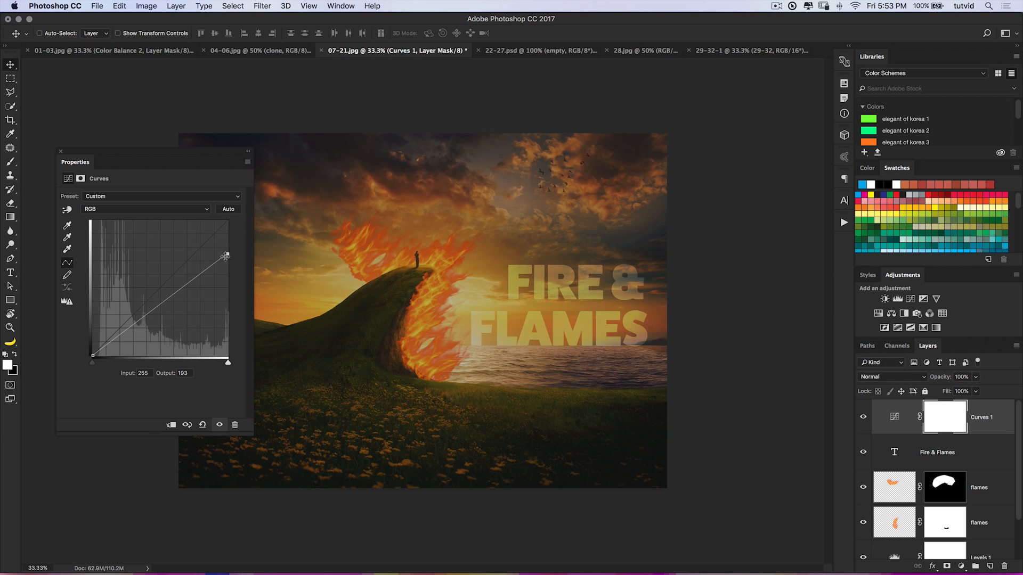
- Lift the RGB curve's black point to output 52, return it to 0, and restore the white point to output 255
left_click(92, 356)
left_click_drag(89, 352, 82, 326)
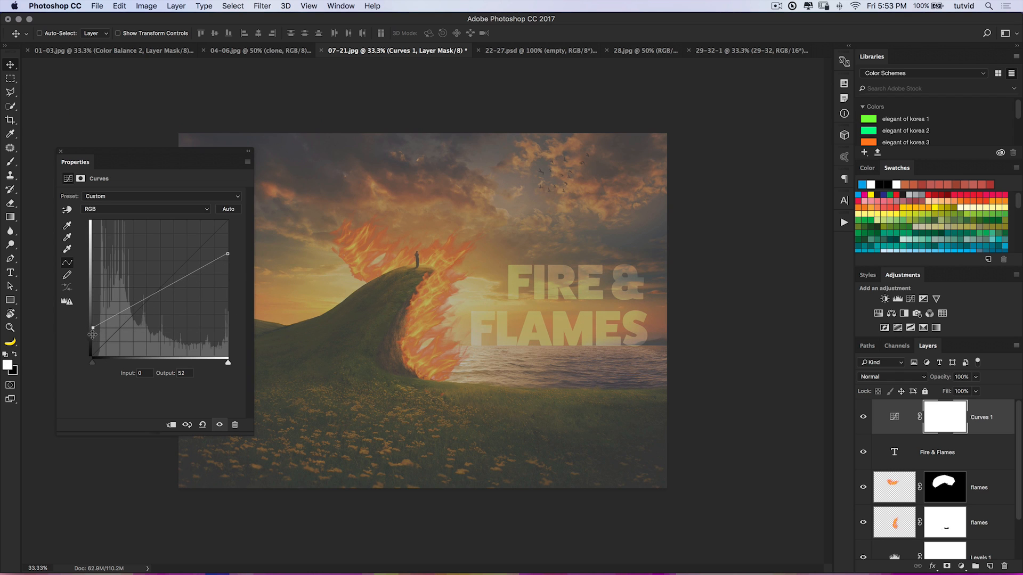
left_click_drag(92, 330, 91, 357)
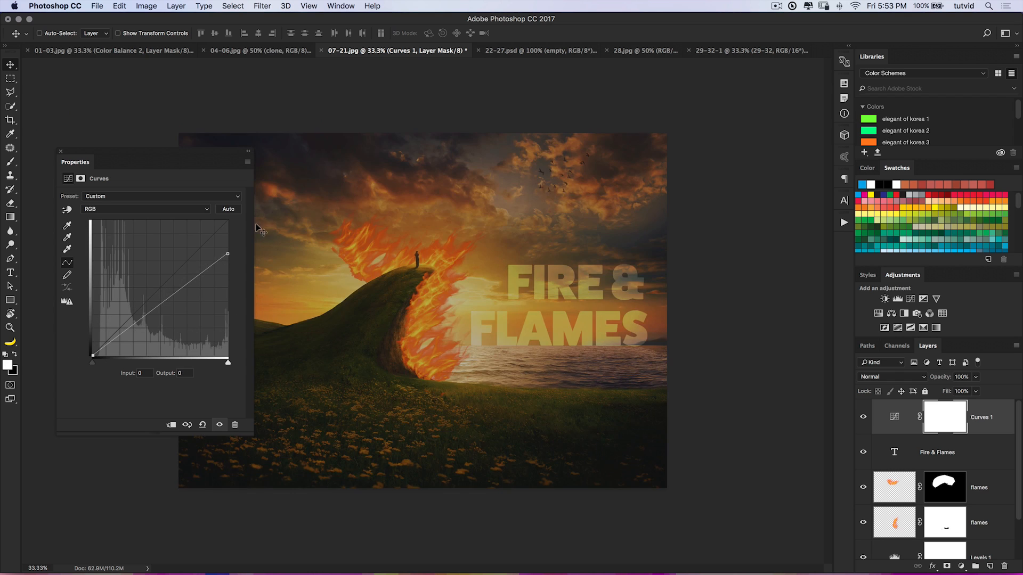
left_click_drag(228, 254, 236, 208)
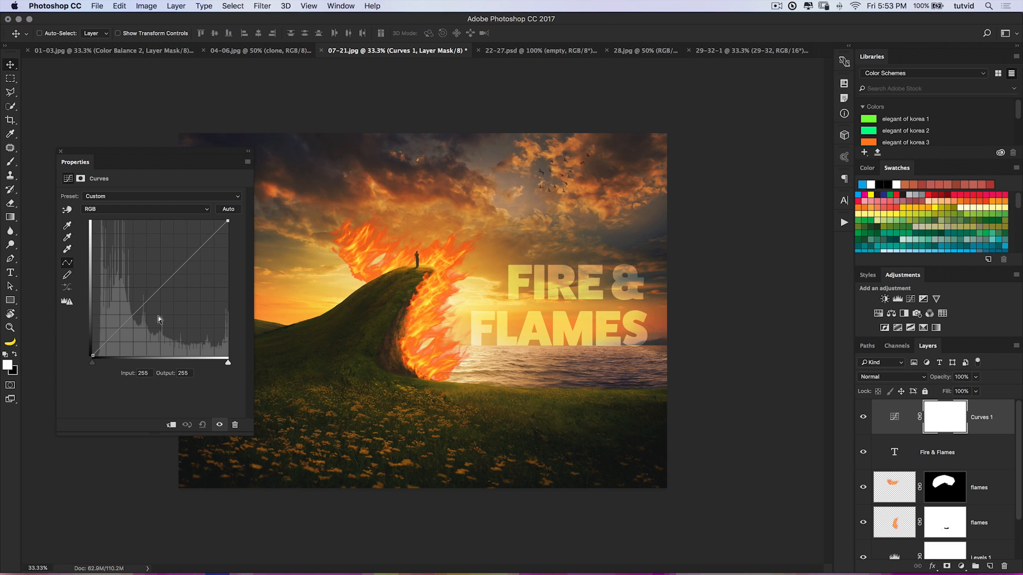
- Shape a contrast S-curve with points at input 69, output 54 and input 185, output 202, and compare the image with and without it
left_click_drag(128, 320, 129, 327)
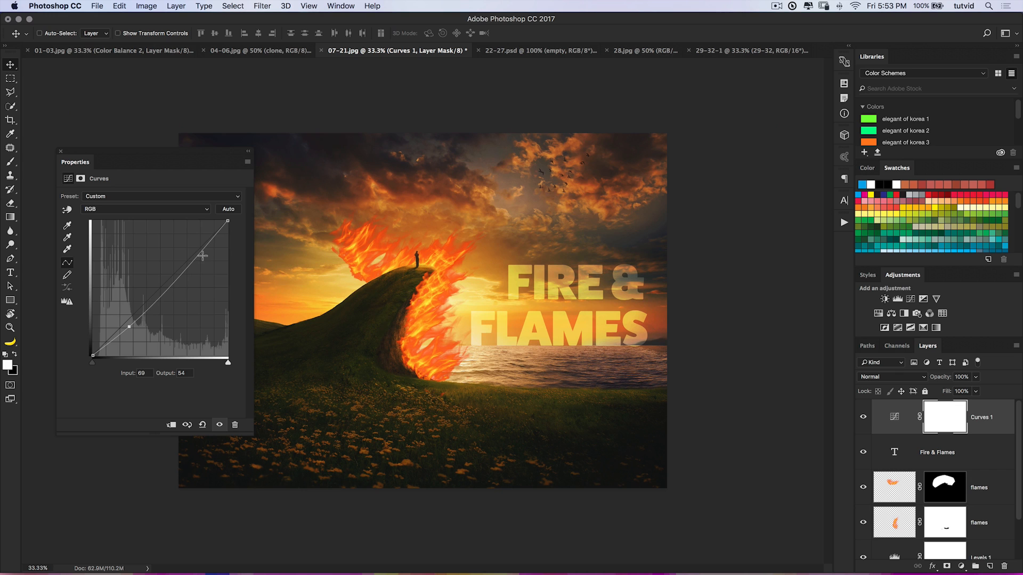
left_click_drag(196, 257, 191, 249)
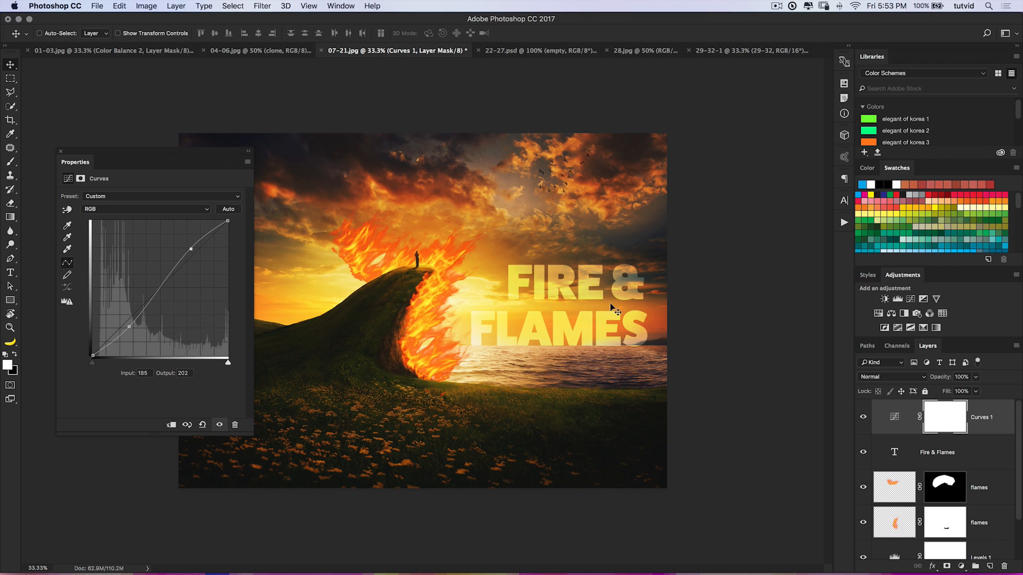
left_click(219, 424)
left_click(219, 424)
- Remove both S-curve points, set the RGB black point to output 18 and white point to output 238, and put away the Curves properties
left_click_drag(191, 249, 109, 373)
left_click_drag(129, 327, 84, 347)
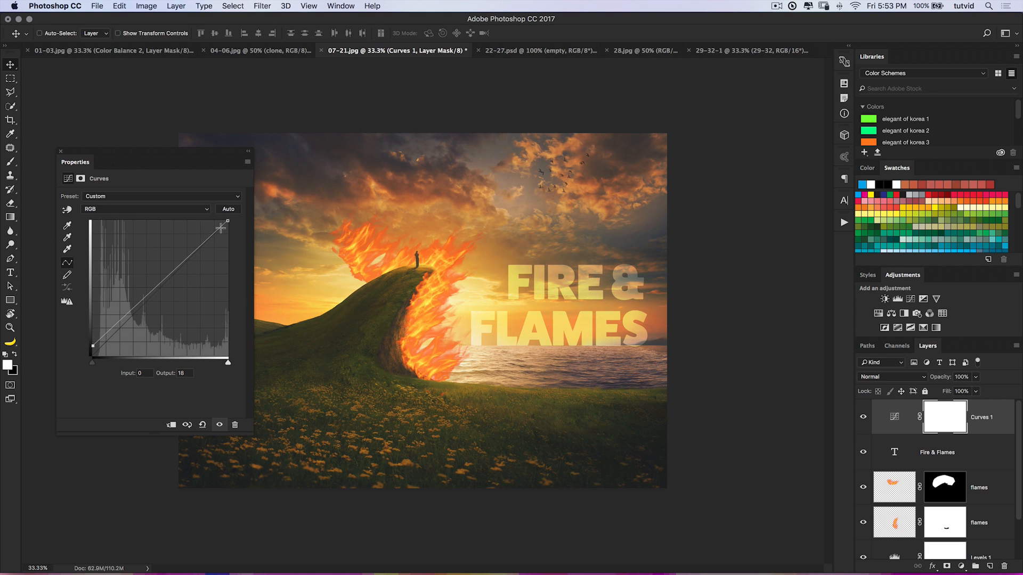
left_click_drag(227, 221, 228, 229)
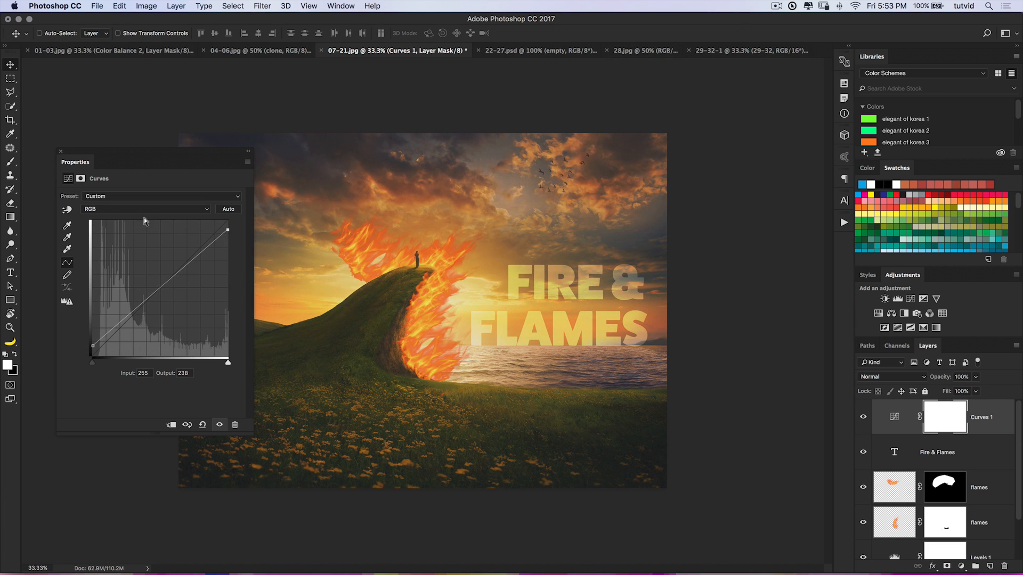
left_click_drag(92, 168, 844, 243)
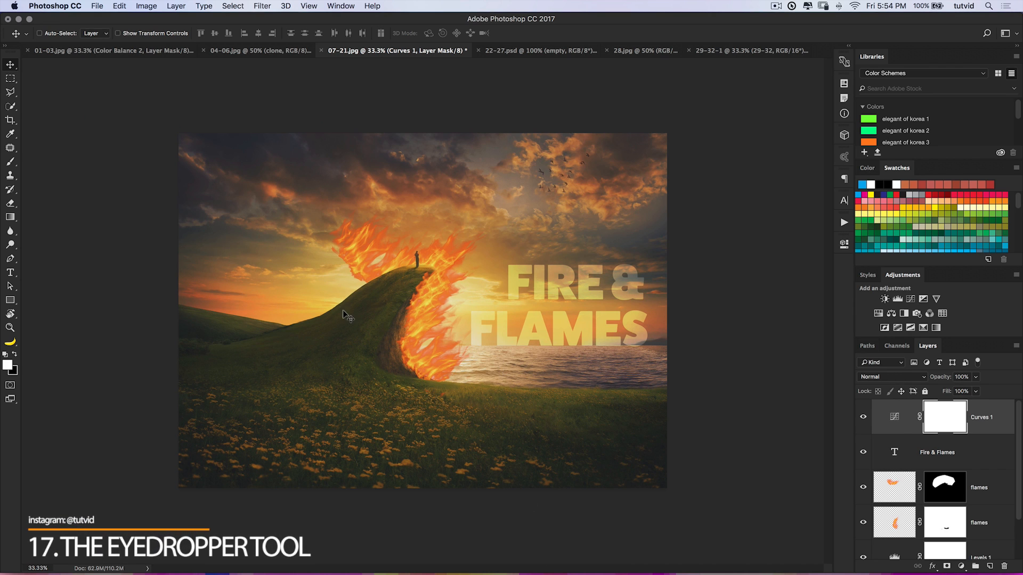
- Sample sky areas with the Eyedropper tool while the Curves layer mask is active
left_click(11, 135)
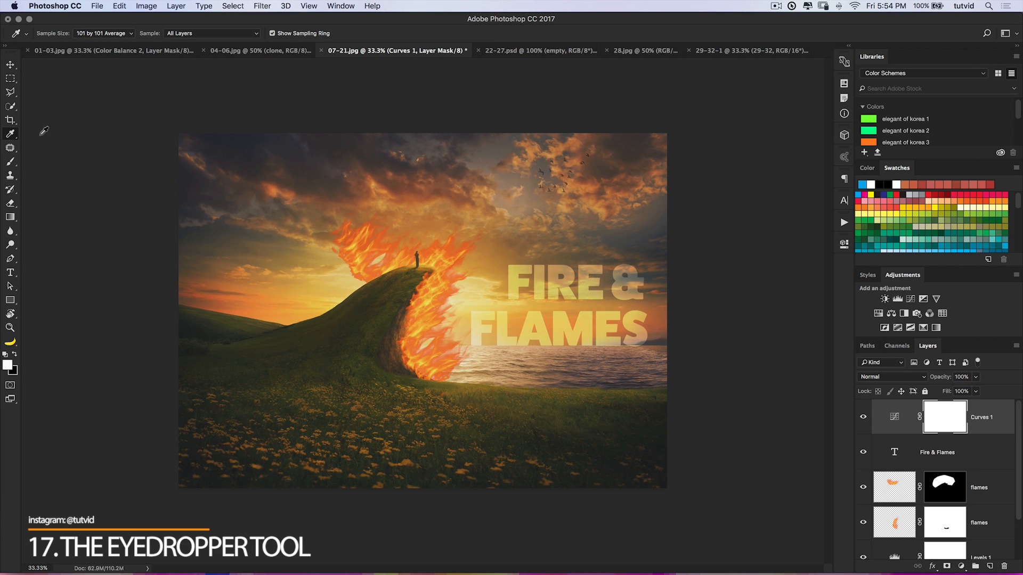
left_click_drag(297, 197, 261, 242)
left_click_drag(261, 177, 254, 230)
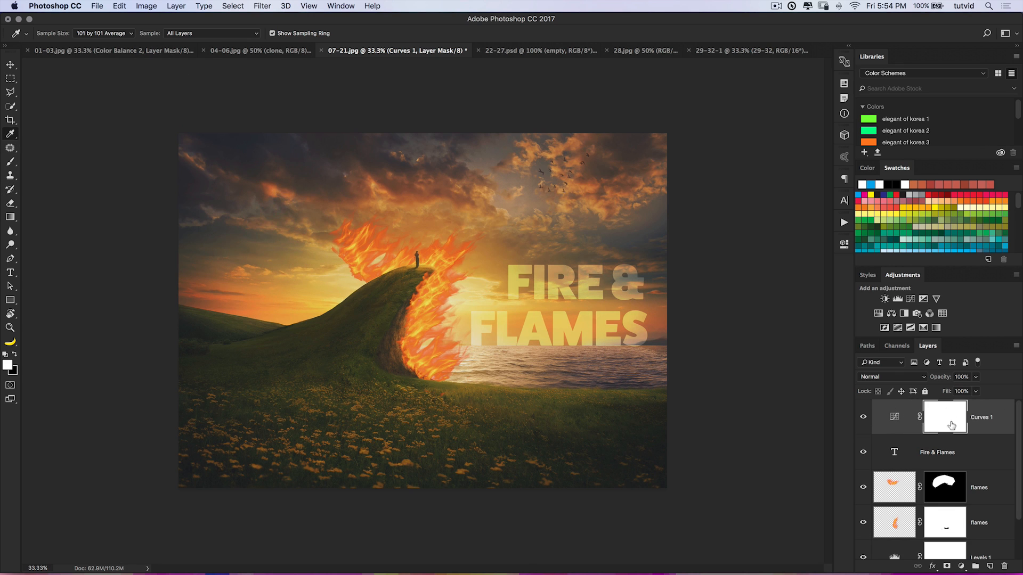
- Select the Fire & Flames text layer and sample colors from the hill, clouds and sunset with a 101 by 101 Average sample size
left_click(931, 453)
left_click_drag(373, 261, 303, 388)
left_click_drag(549, 195, 398, 224)
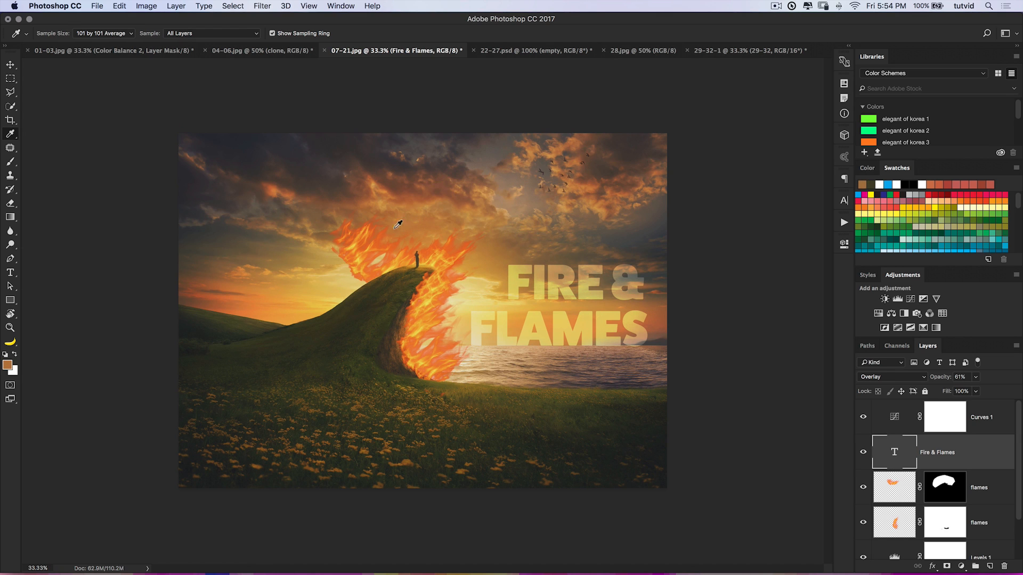
left_click(101, 35)
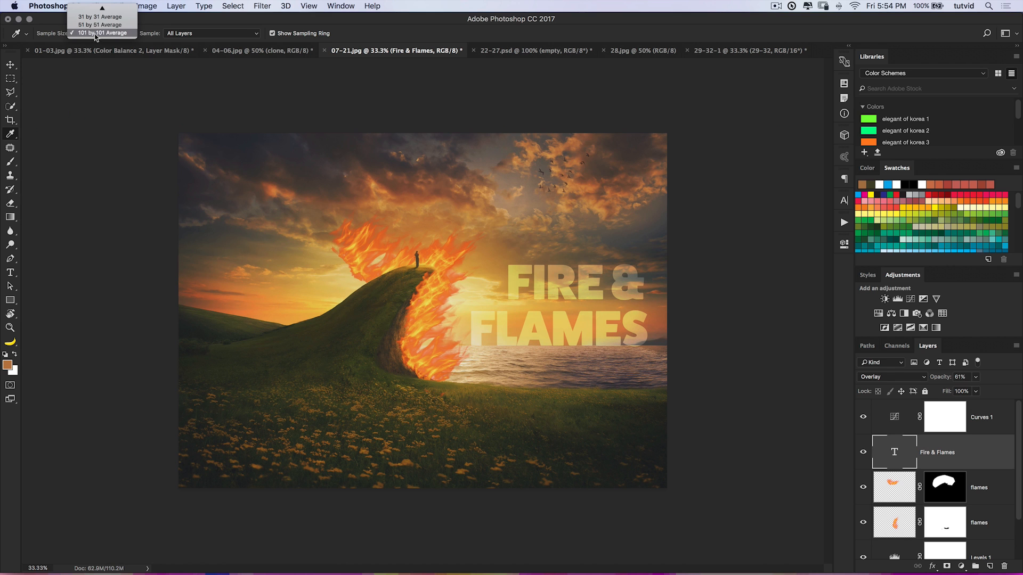
left_click(96, 35)
left_click(291, 263)
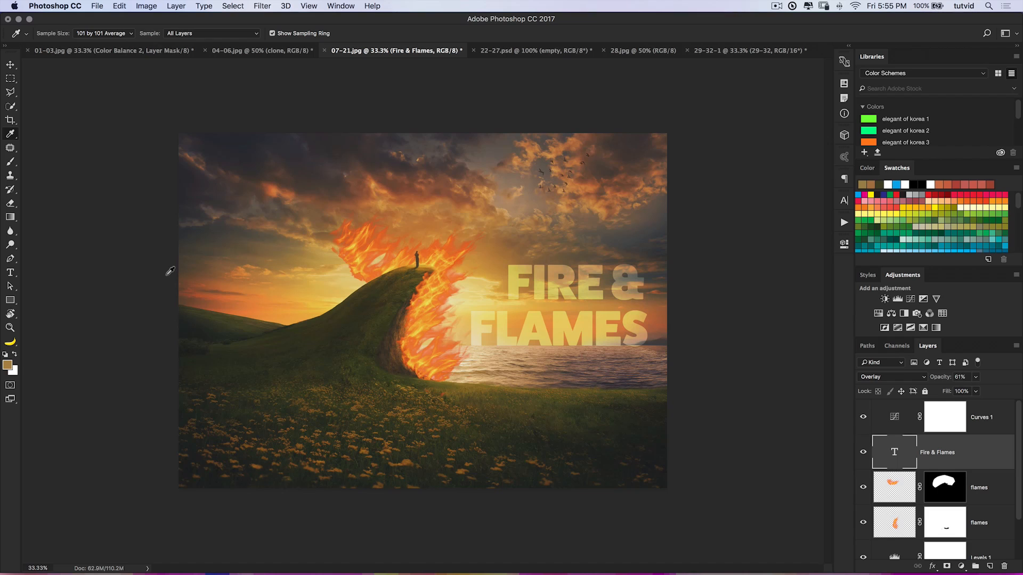
- Set the Eyedropper sample size to Point Sample and pick a yellow-orange from the sunset and flames
left_click(100, 33)
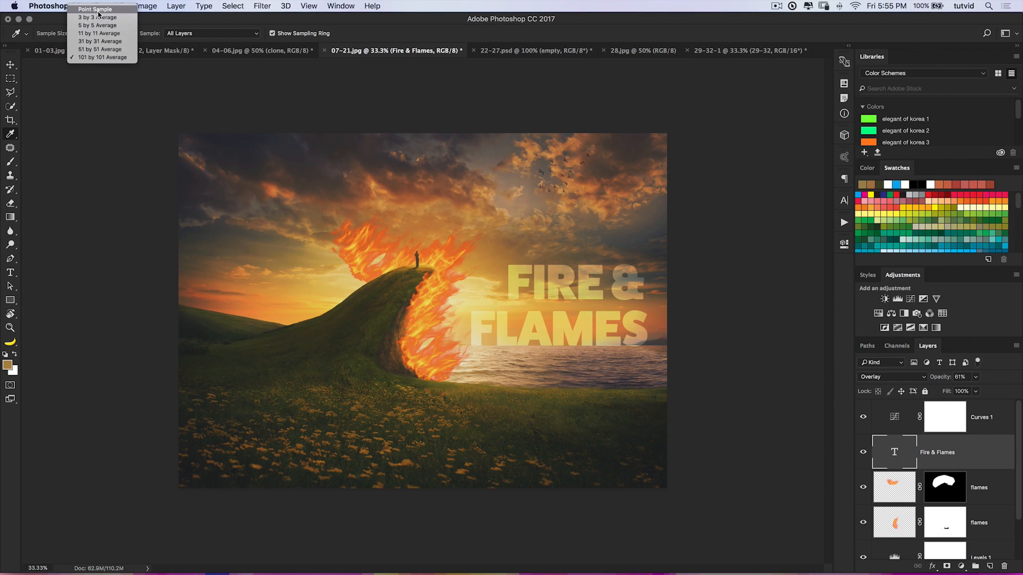
left_click(91, 10)
left_click_drag(283, 271, 351, 255)
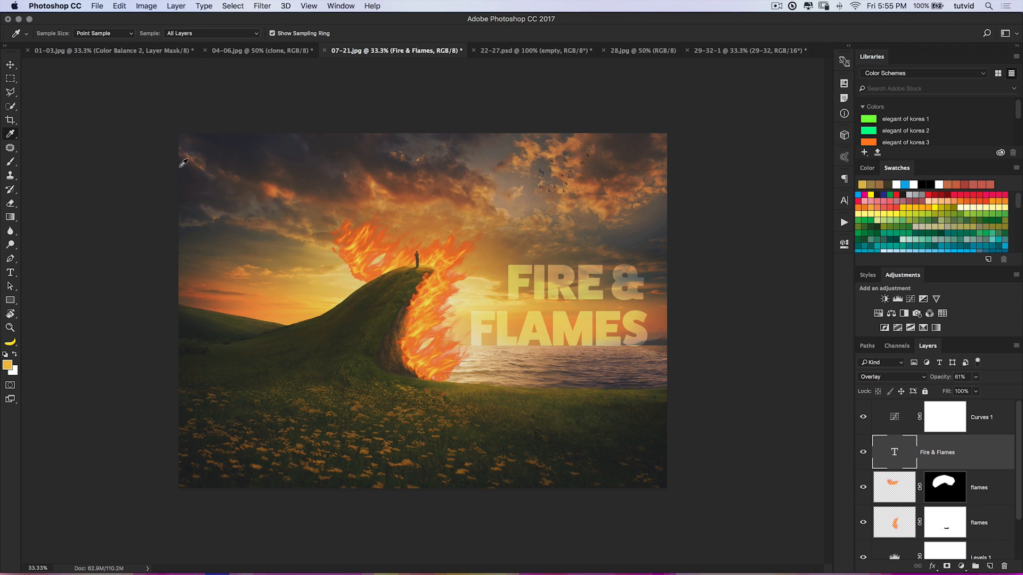
- Shrink the Photoshop window and sample the green link text from the FatFrank web page behind it as the foreground color
double_click(98, 22)
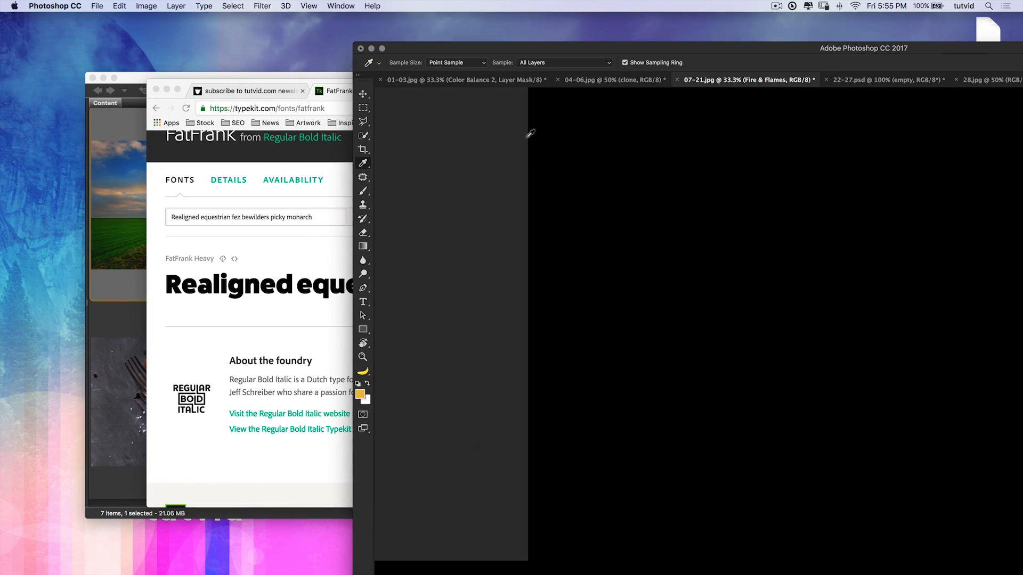
left_click_drag(479, 156, 262, 144)
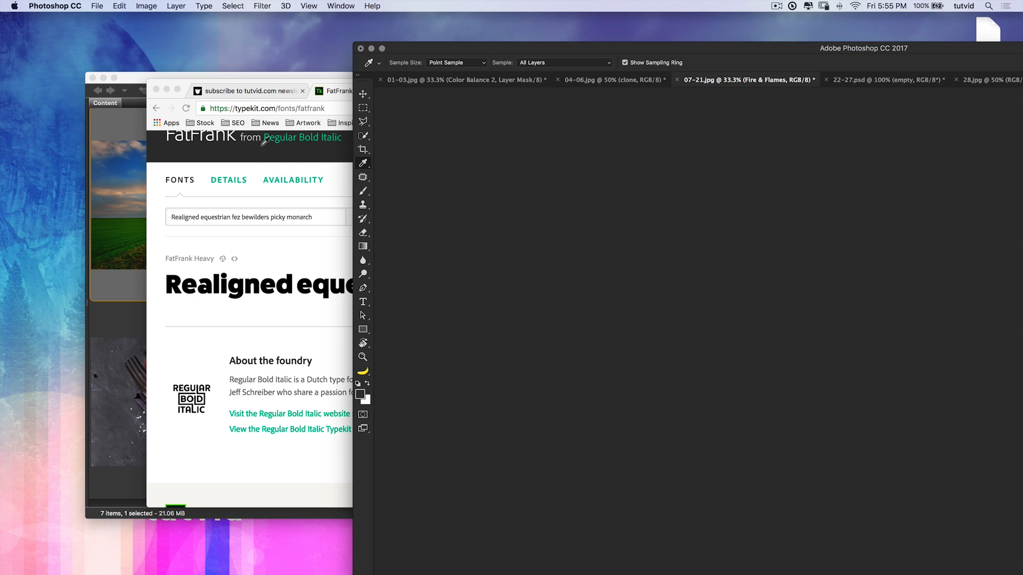
left_click_drag(272, 137, 268, 138)
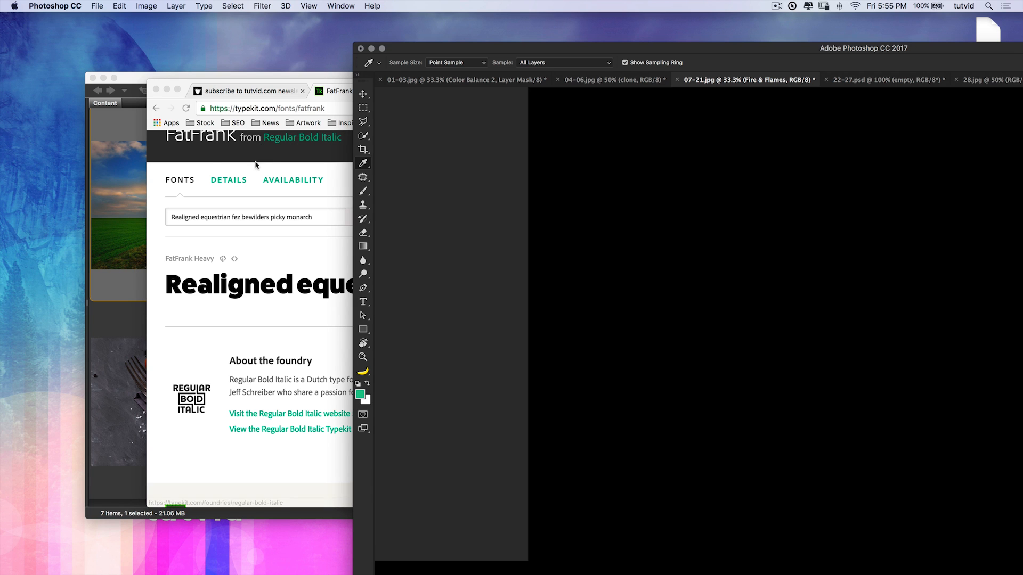
- Return the Photoshop window to full size and sample a dark cloud color from the sky as the foreground color
double_click(620, 50)
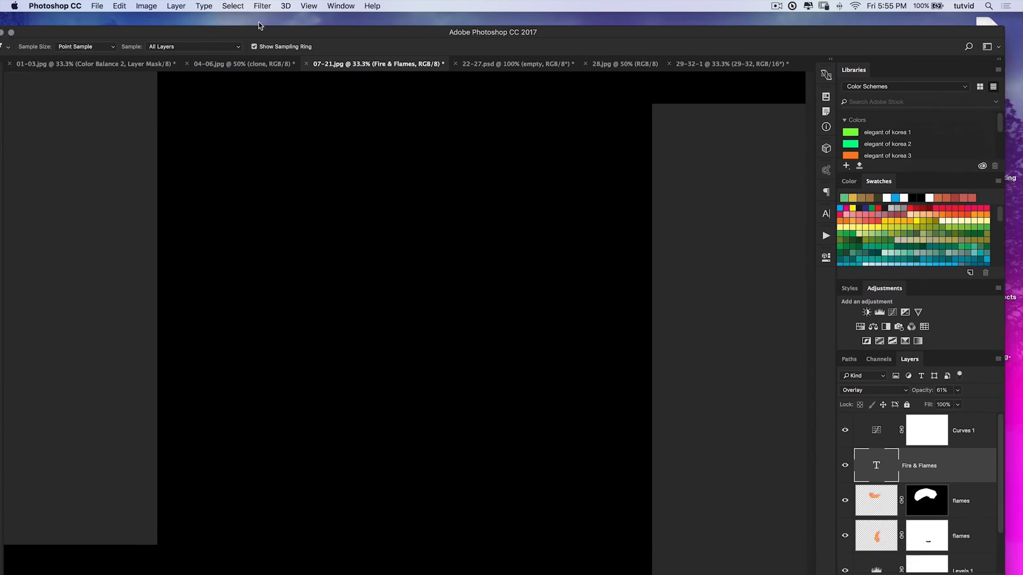
left_click(313, 185)
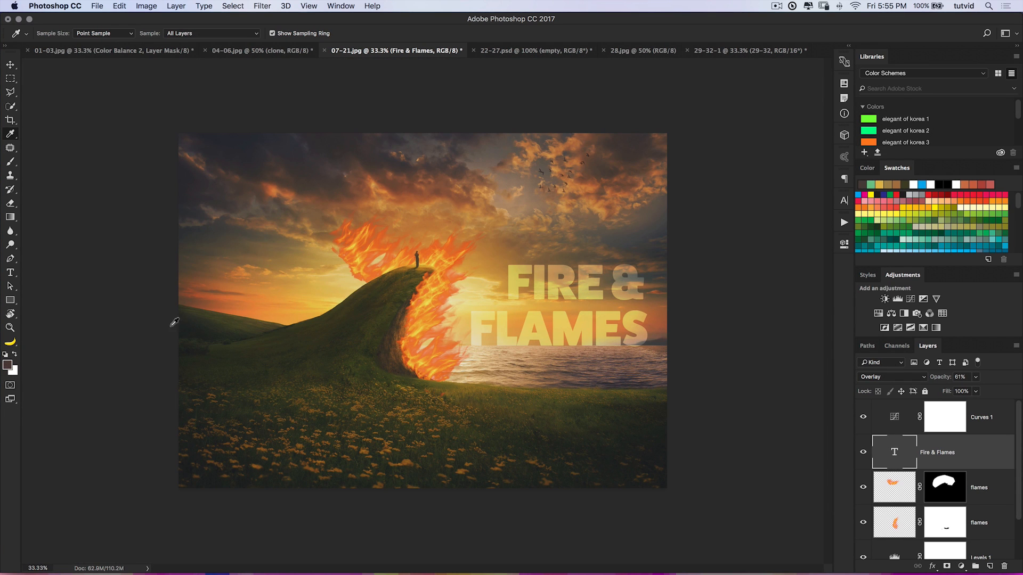
mouse_move(302, 159)
left_mouse_down()
mouse_move(304, 175)
mouse_move(307, 165)
mouse_move(290, 164)
left_mouse_up()
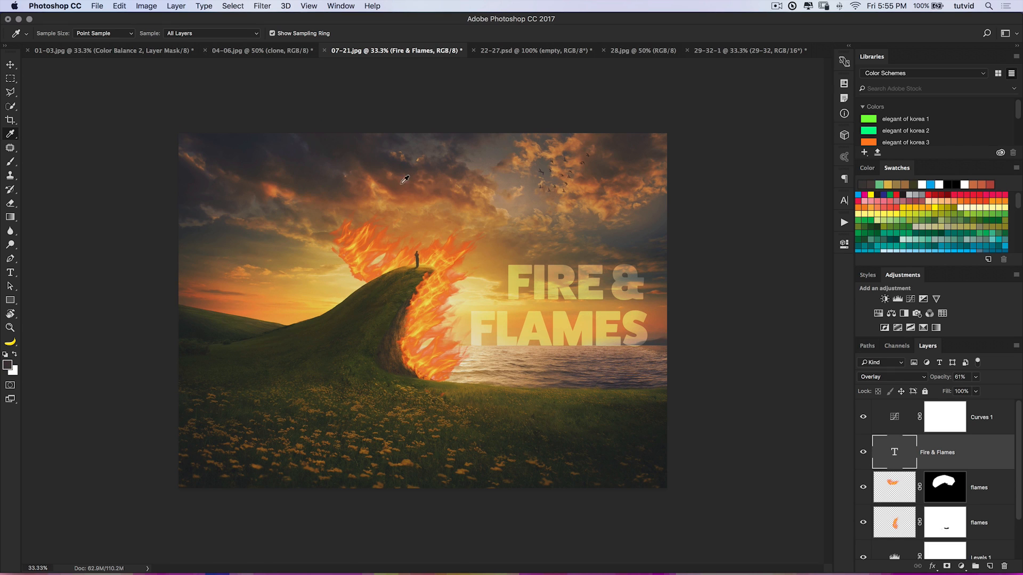
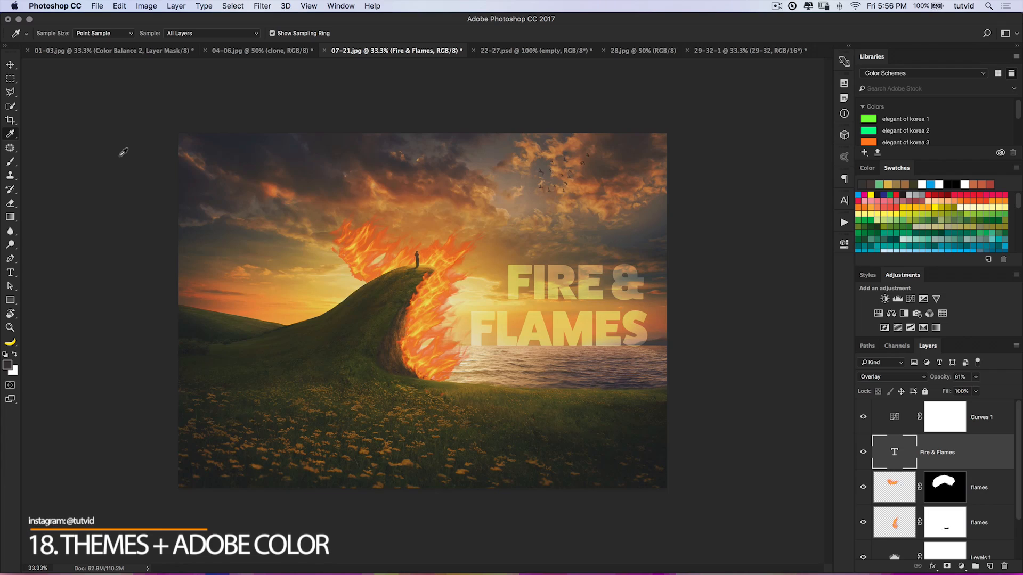
- Switch to Adobe Color in Chrome and open the details of the Flat UI theme among the most popular themes
key("super+Tab")
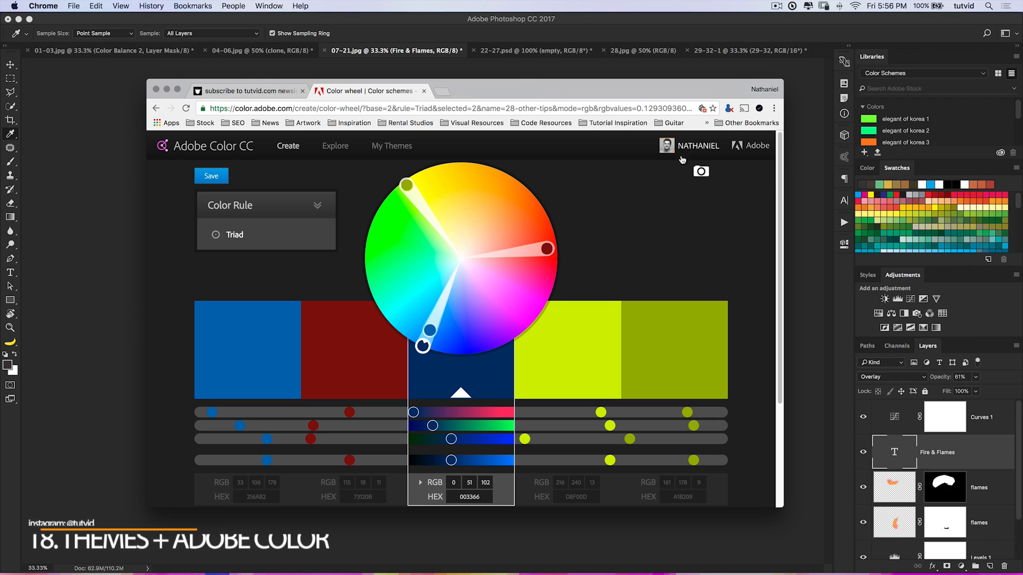
left_click(335, 146)
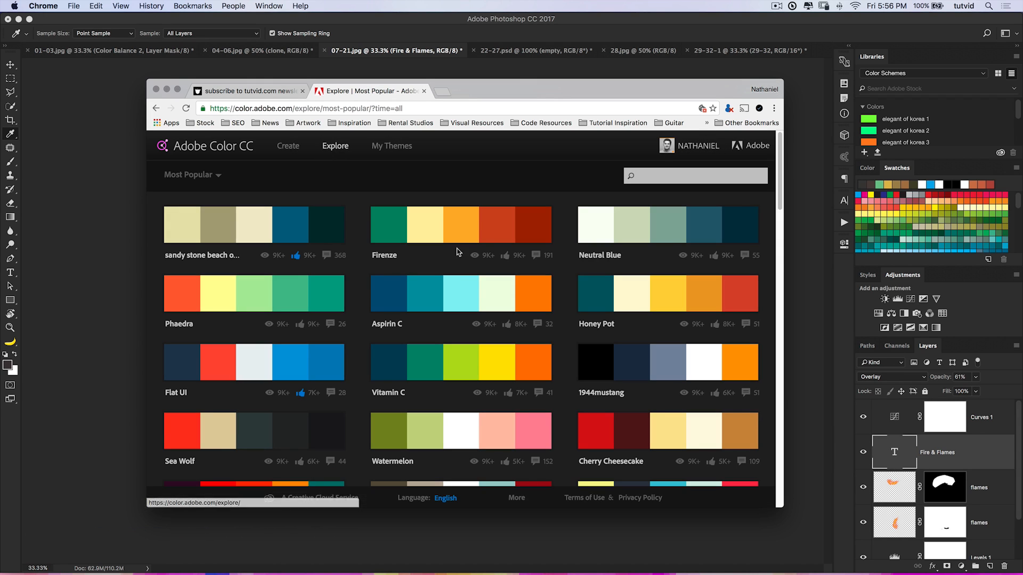
mouse_move(190, 378)
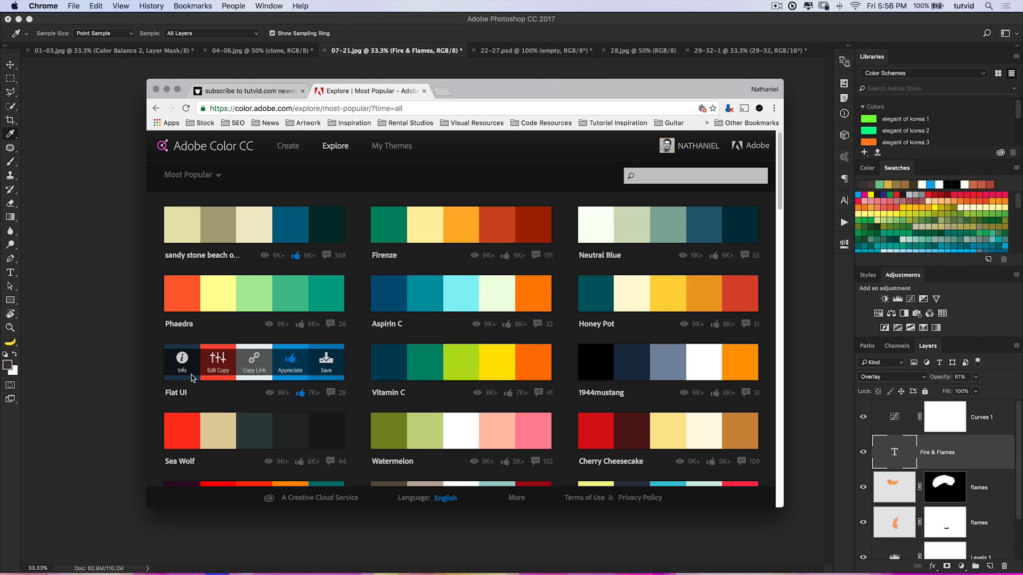
left_click(183, 362)
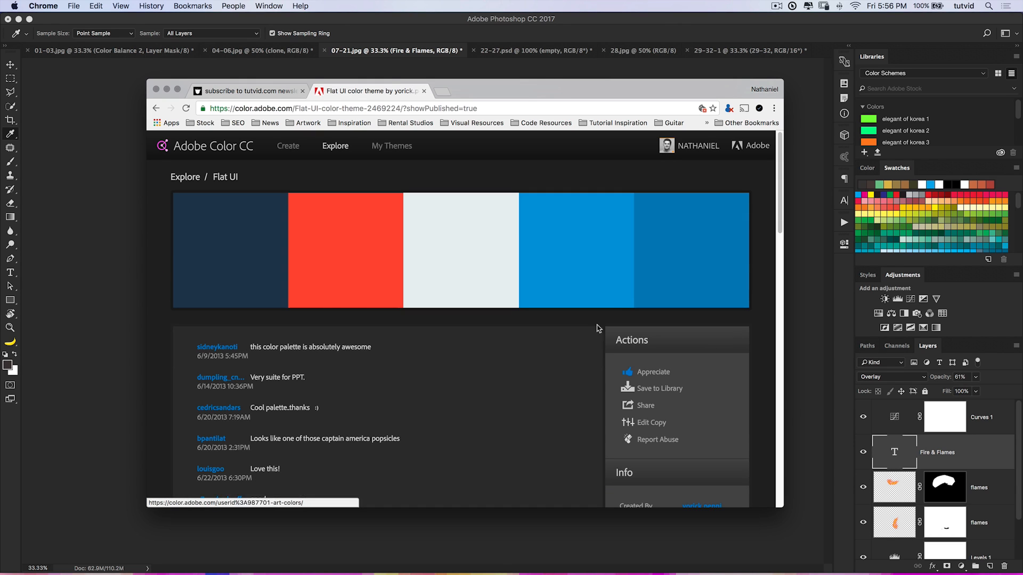
- Save the Flat UI theme to the Color Schemes library
left_click(659, 390)
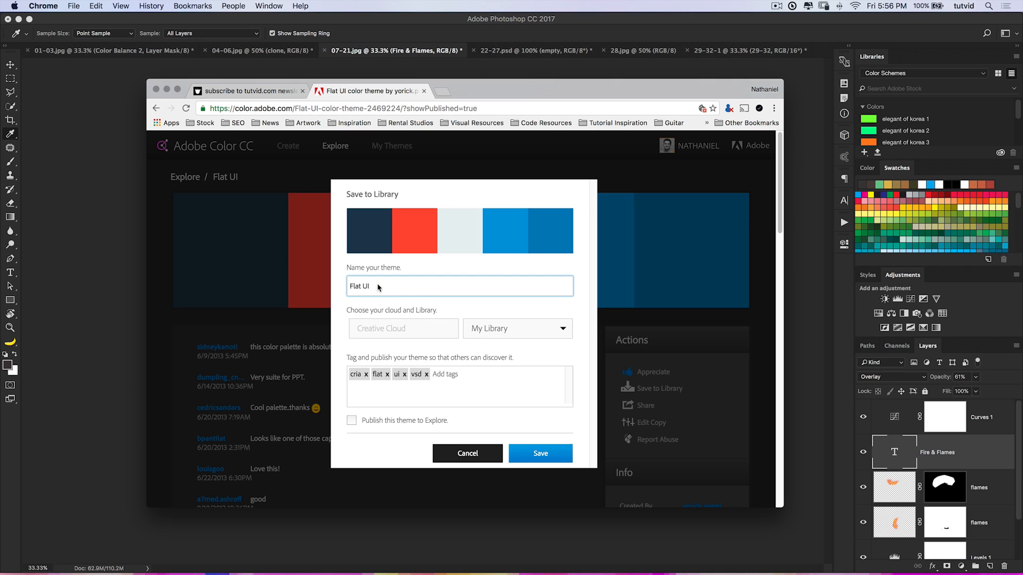
left_click(530, 329)
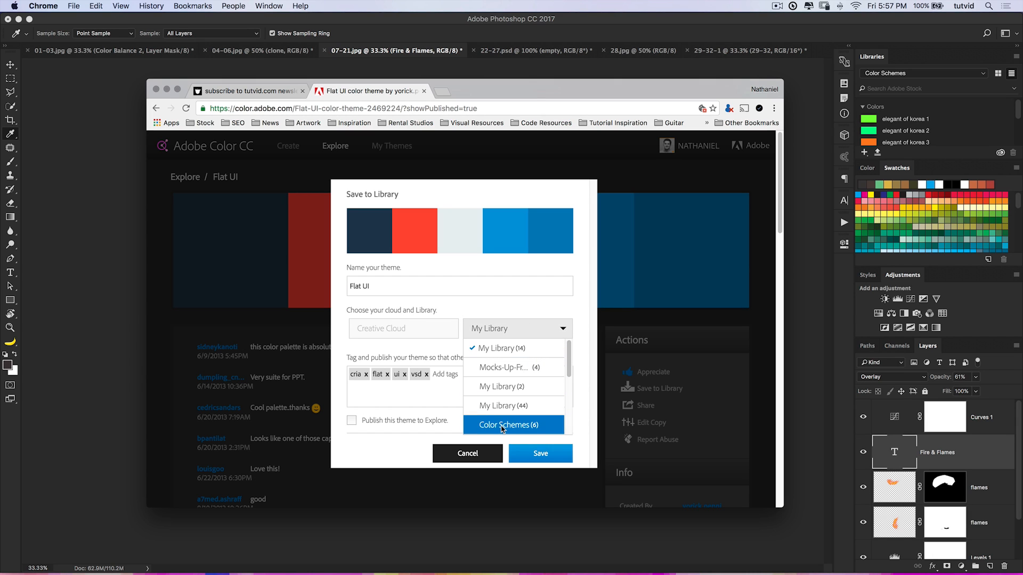
left_click(506, 428)
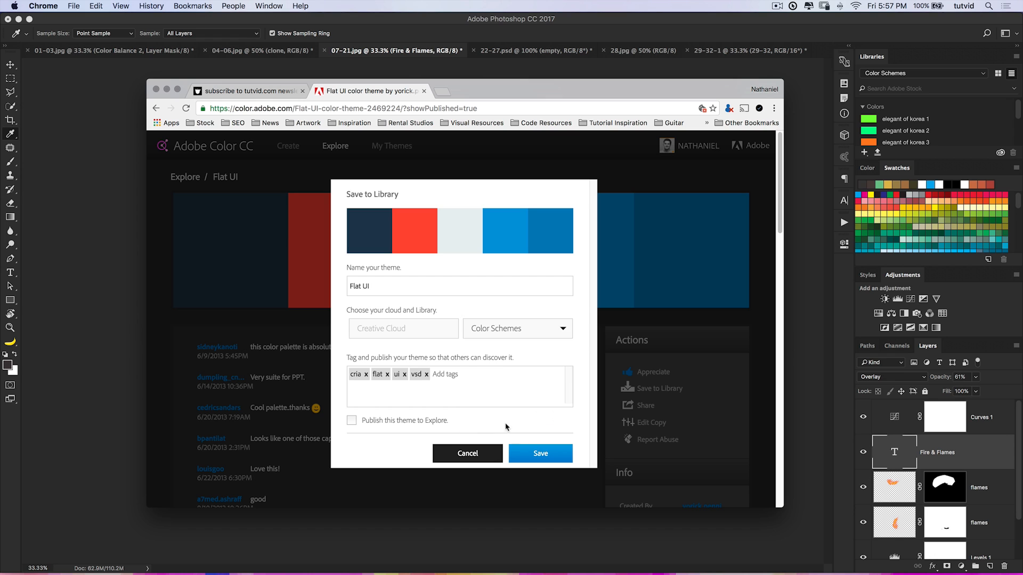
- Save the Flat UI theme to the Color Schemes library, switch to Photoshop and enlarge the Libraries list to show the color themes
left_click(538, 451)
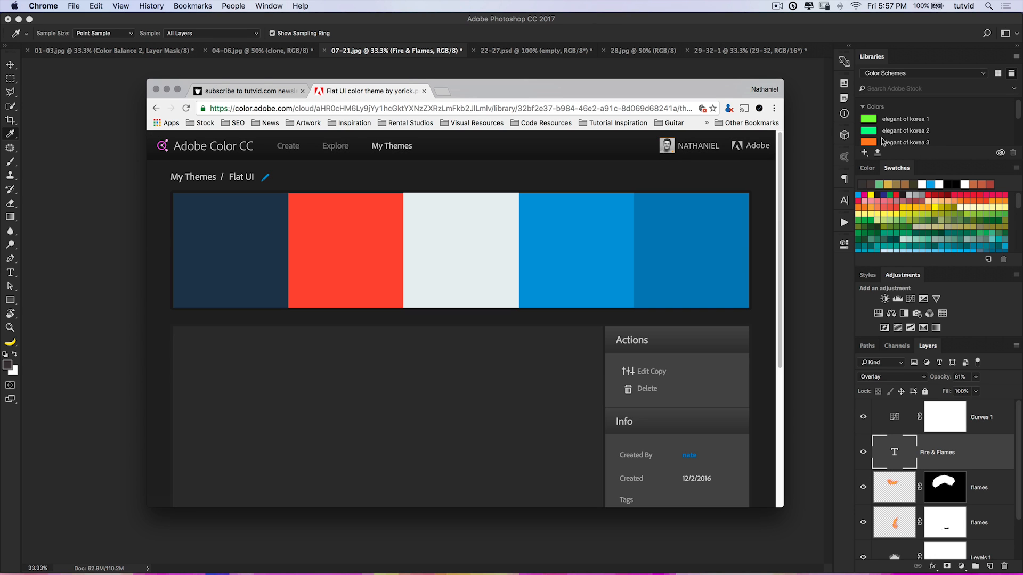
left_click(822, 132)
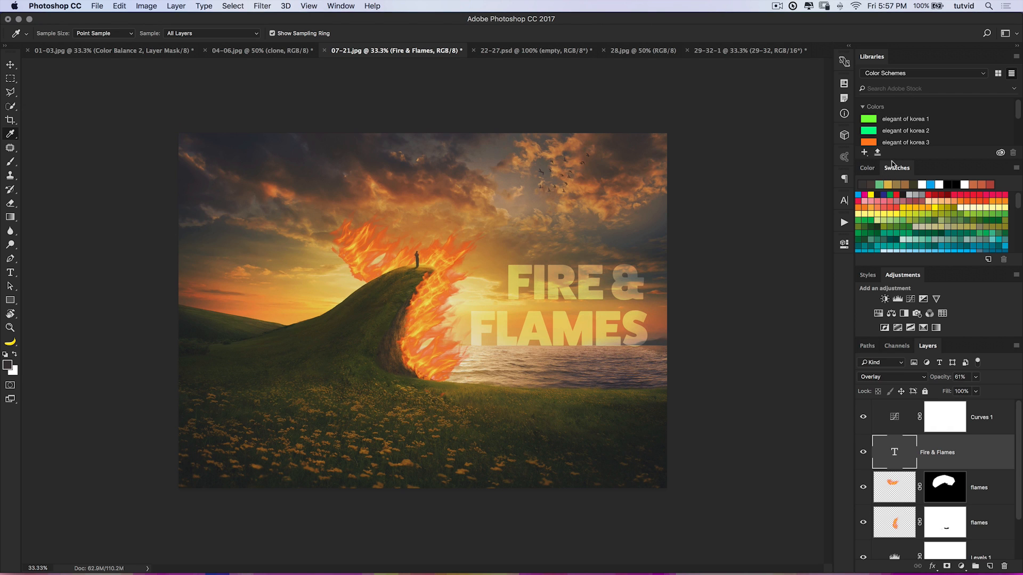
left_click_drag(893, 159, 890, 239)
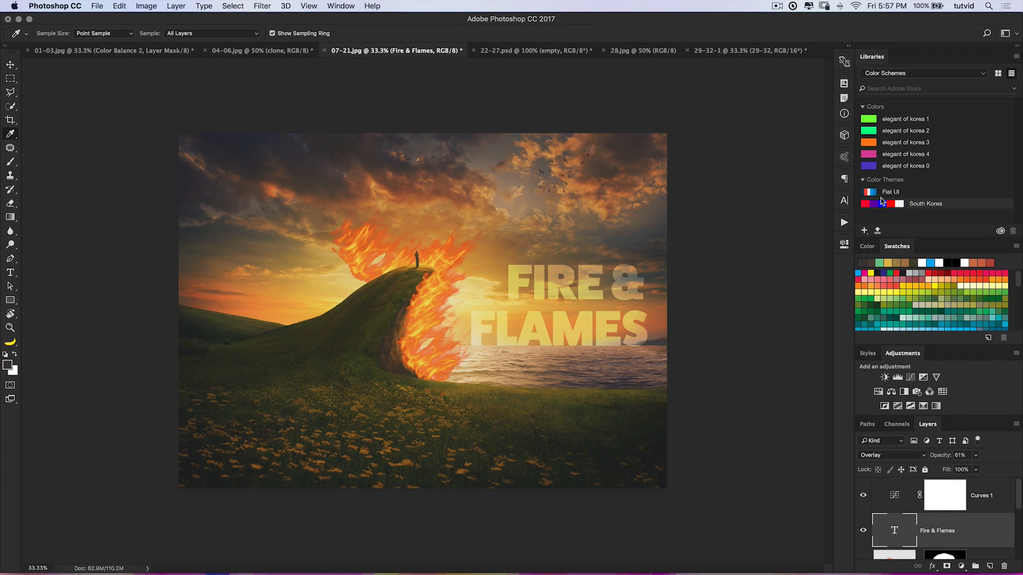
left_click(336, 6)
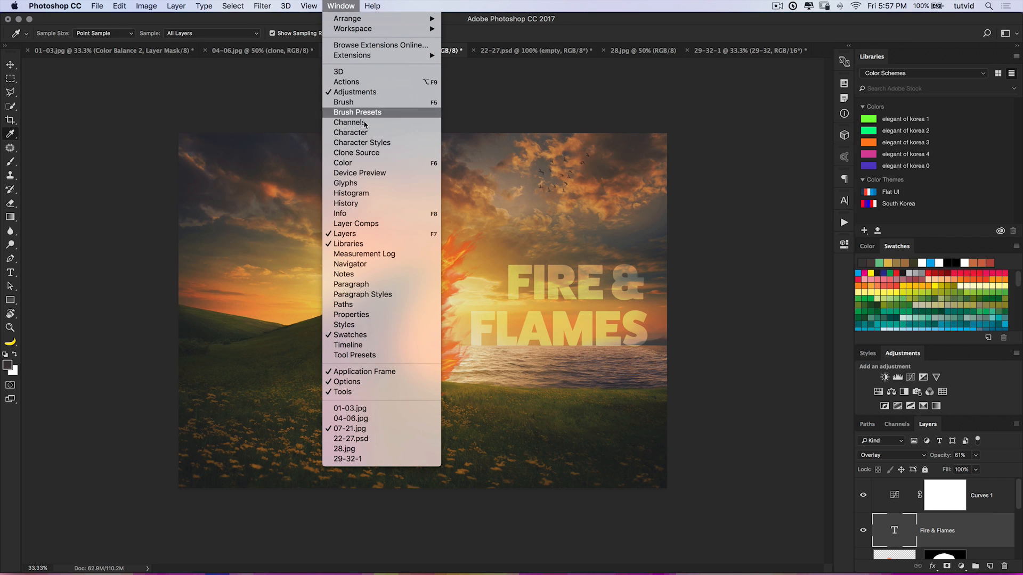
left_click(946, 192)
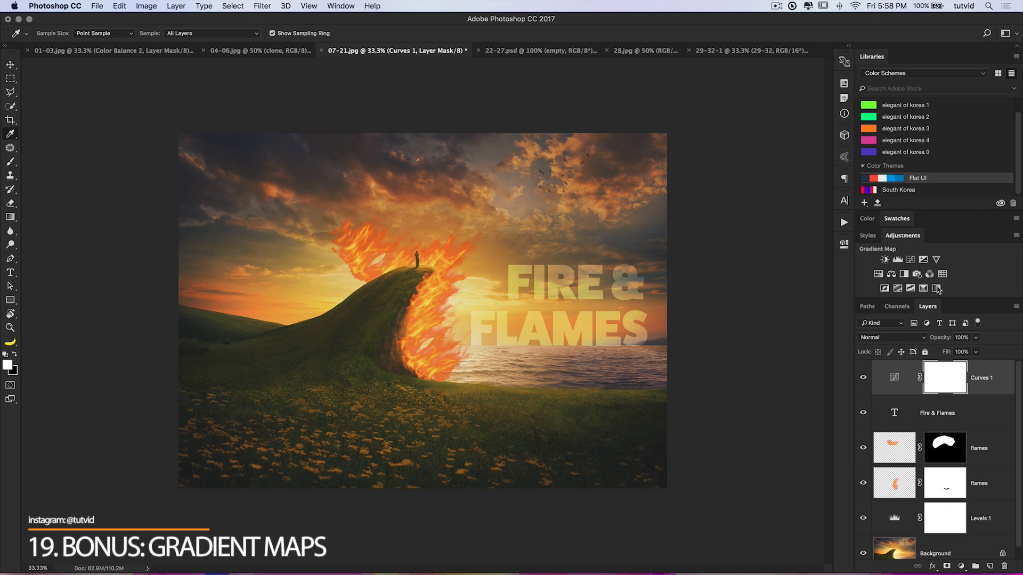
- Add a Gradient Map adjustment layer above Curves 1 and set its dark color stop to teal 135a6c
left_click(937, 288)
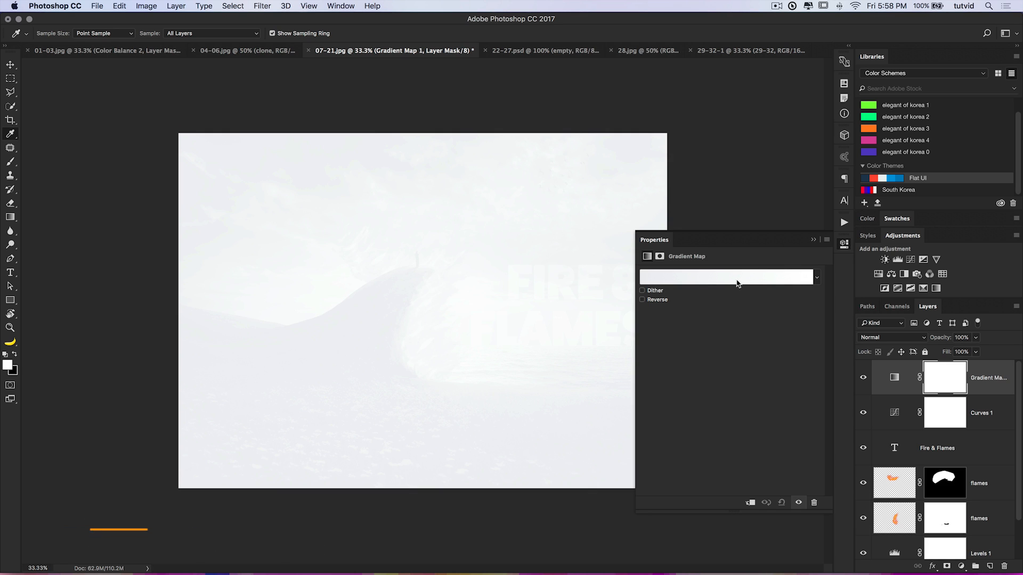
left_click(709, 278)
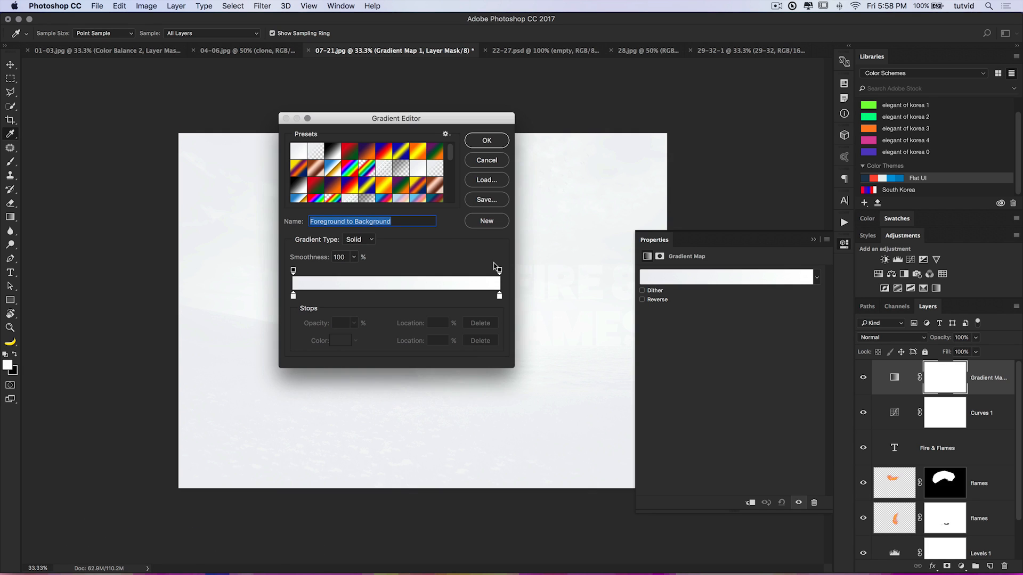
double_click(293, 296)
left_click(239, 411)
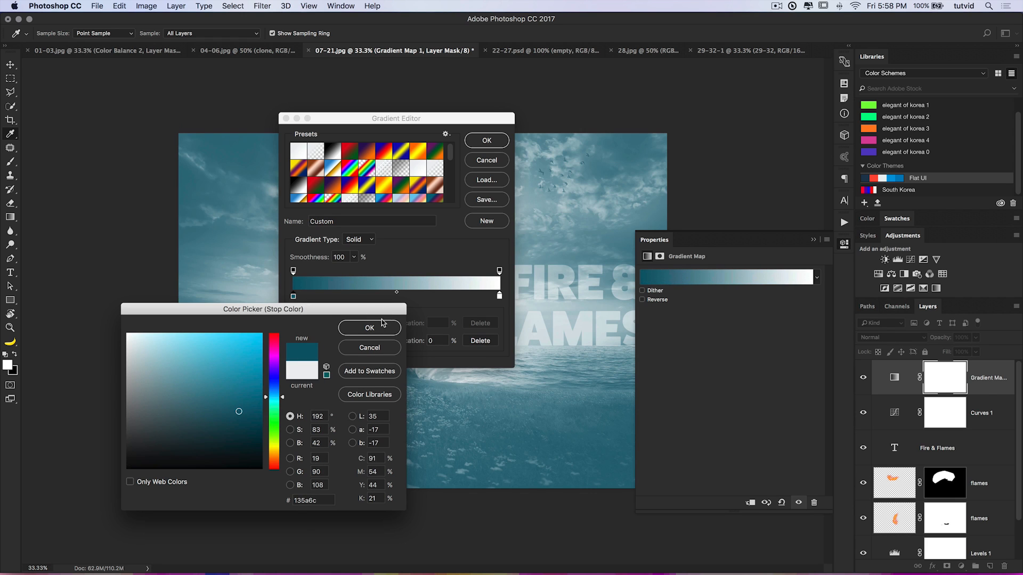
left_click(378, 328)
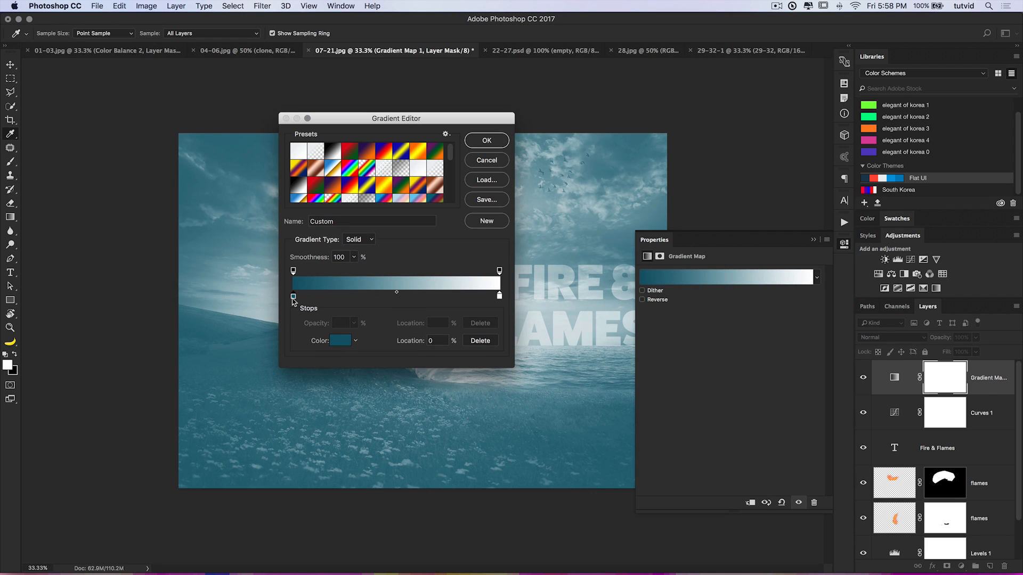
- Set the gradient map's light color stop to a strong yellow with hue 52 and apply the gradient
double_click(500, 296)
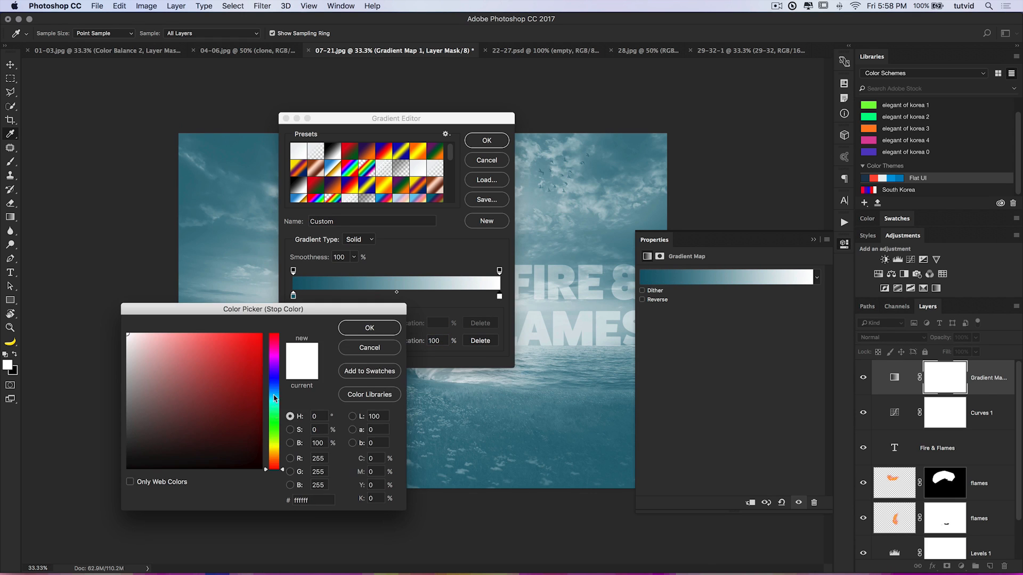
left_click(272, 448)
left_click_drag(270, 351, 272, 450)
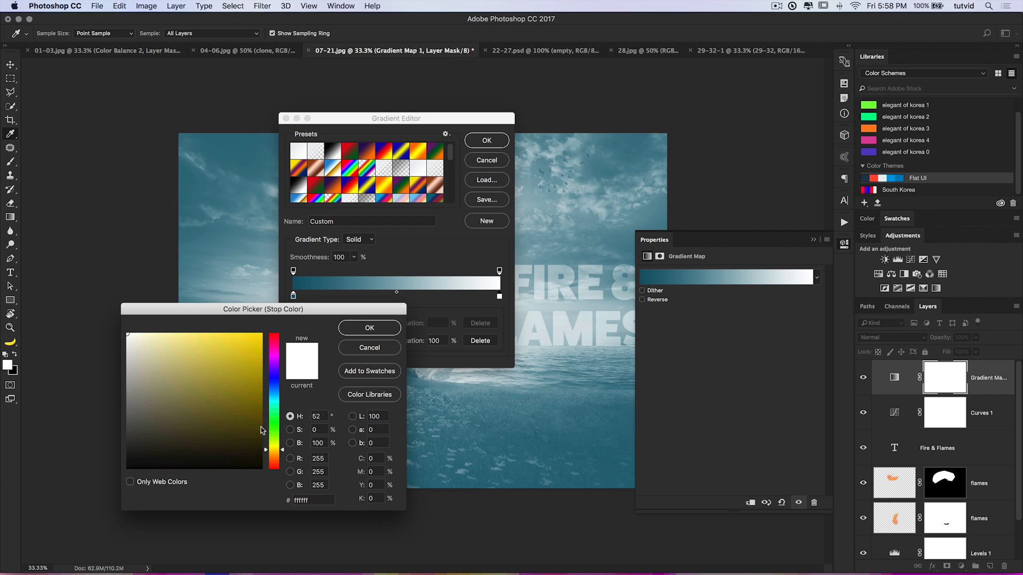
left_click(249, 339)
left_click(367, 332)
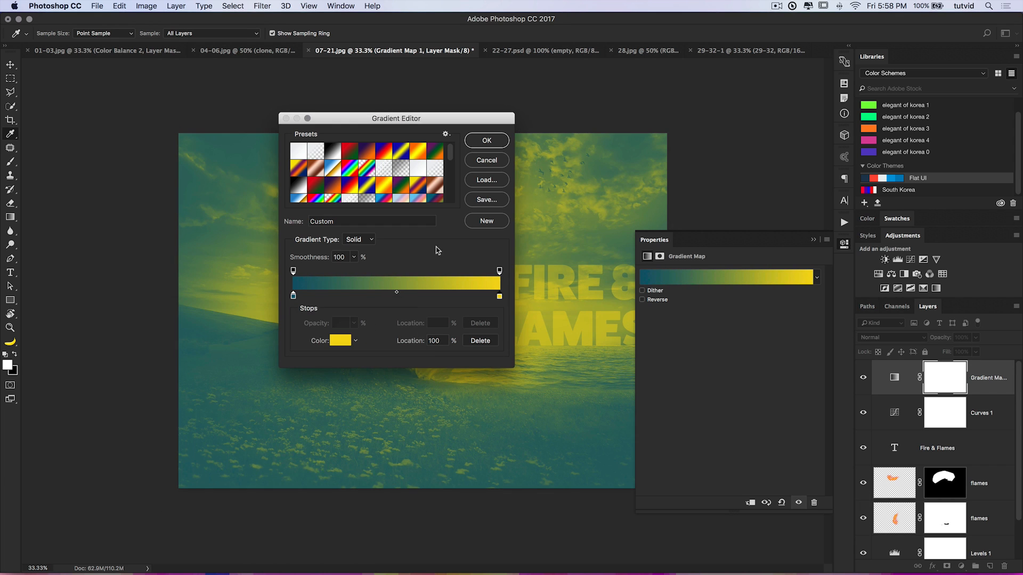
left_click(487, 142)
left_click(844, 244)
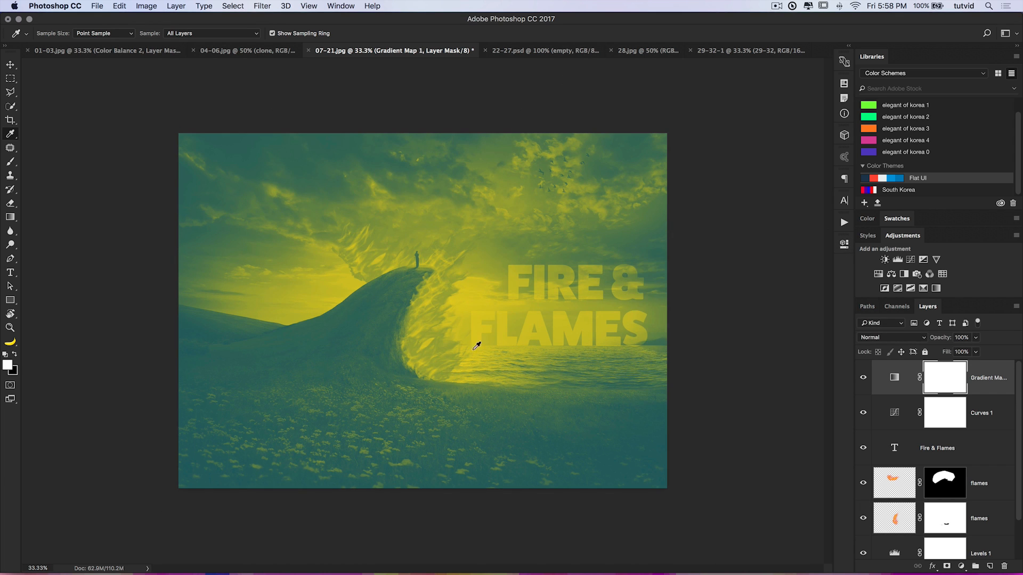
- Try the Multiply blend mode on the gradient map layer and delete the layer
left_click(884, 338)
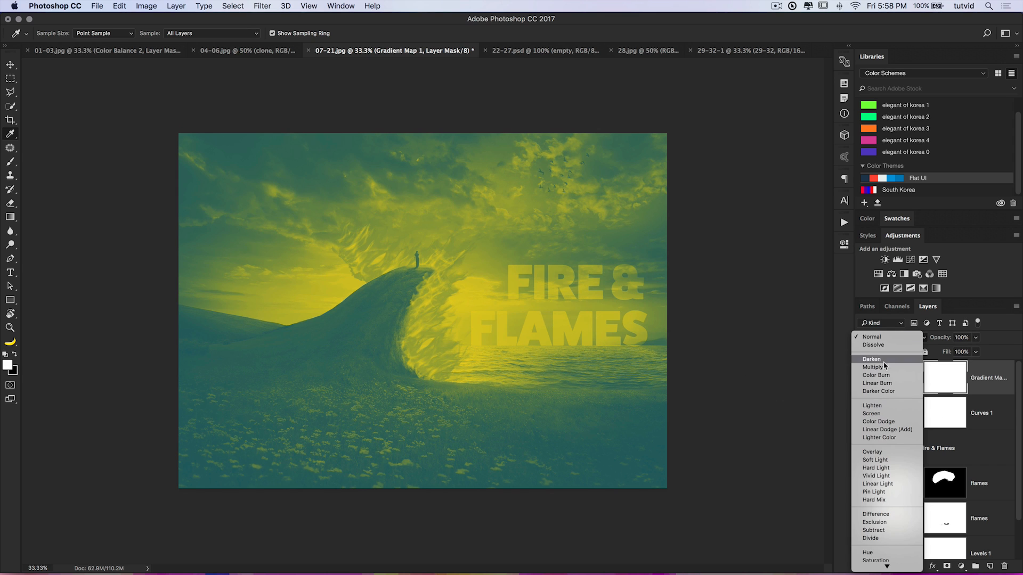
left_click(879, 365)
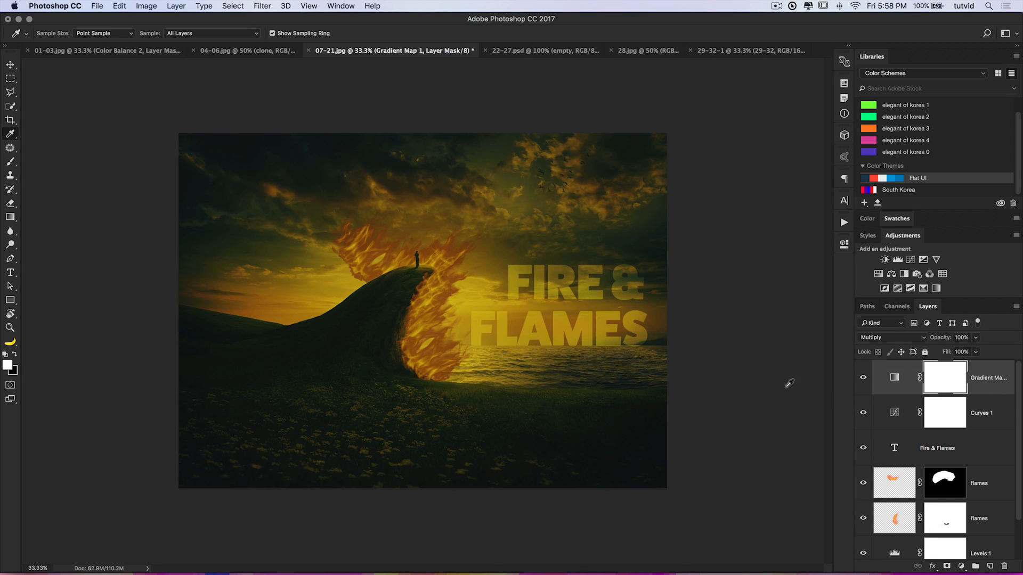
left_click(895, 378)
key("Delete")
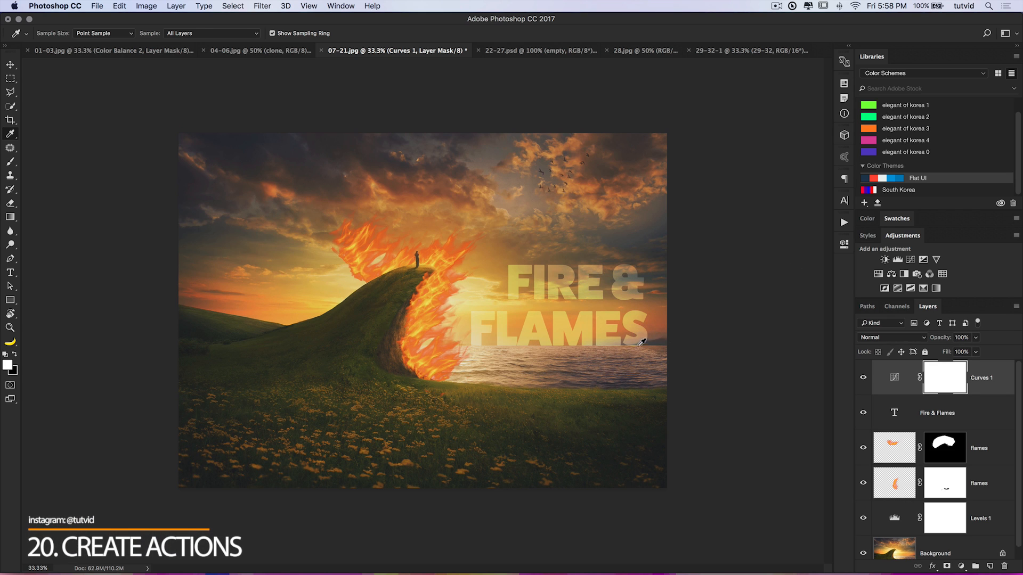
- Show the Actions panel, collapse the Default Actions set and float the panel over the upper-left part of the image
left_click(845, 223)
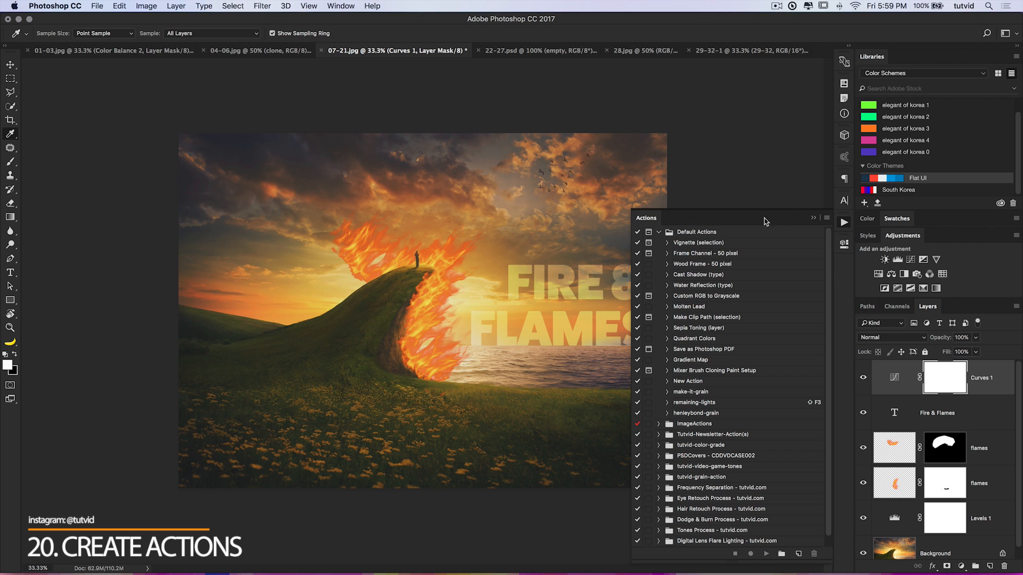
left_click(660, 235)
left_click_drag(686, 216, 108, 68)
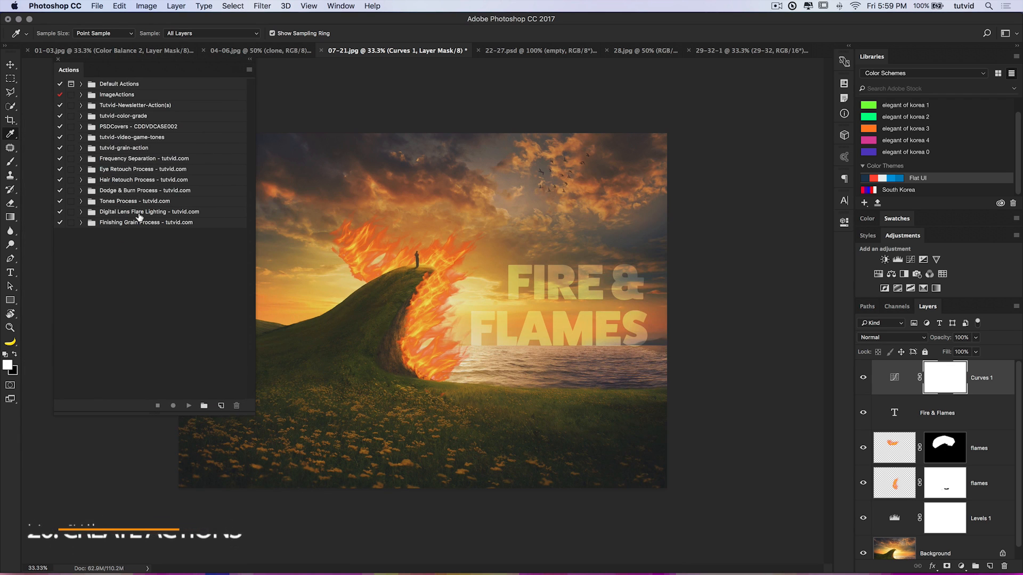
left_click(340, 6)
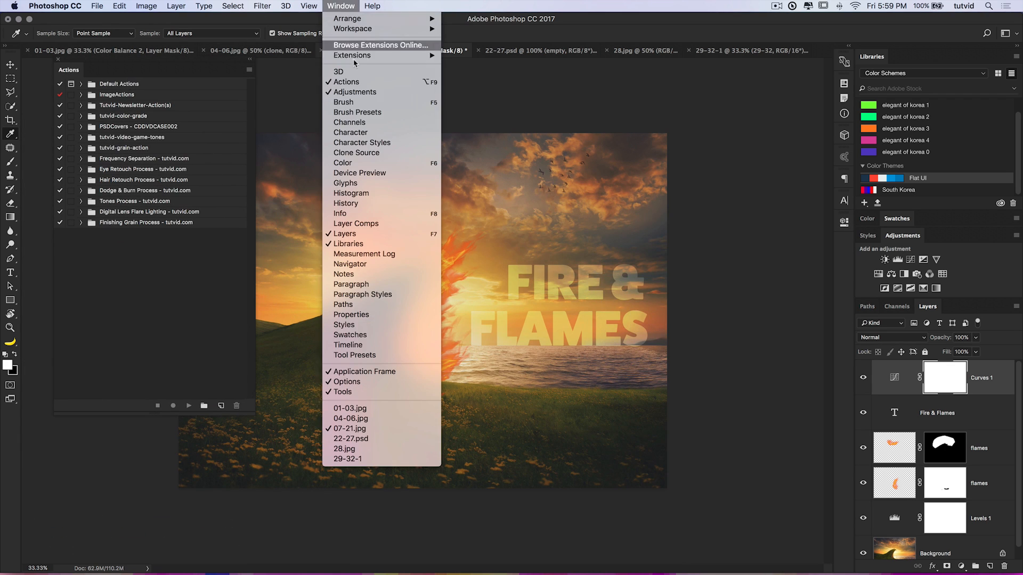
left_click(164, 361)
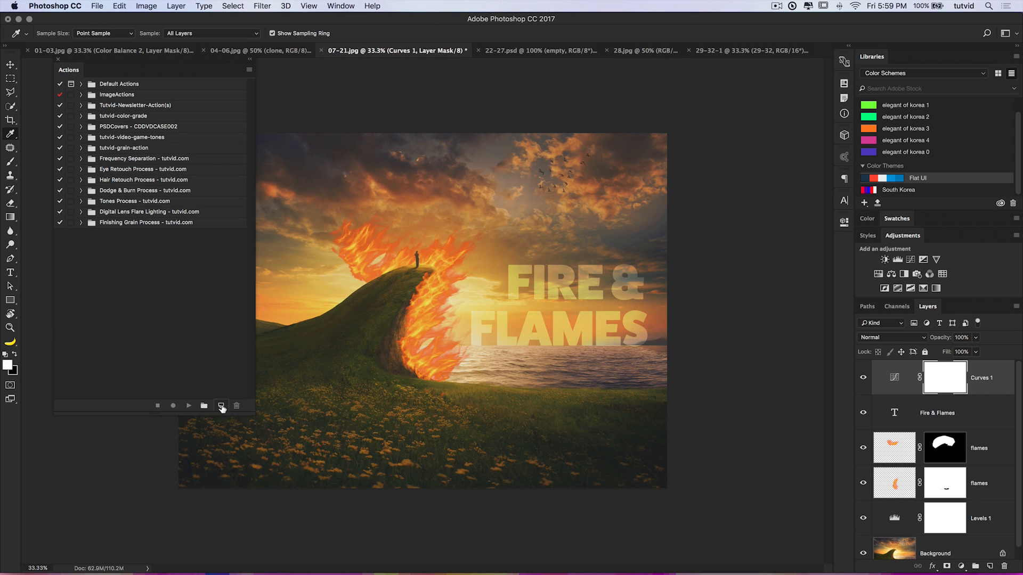
- Start recording a new action named temporary in the Default Actions set with no color, and shorten the Actions panel
left_click(222, 407)
type("temporary")
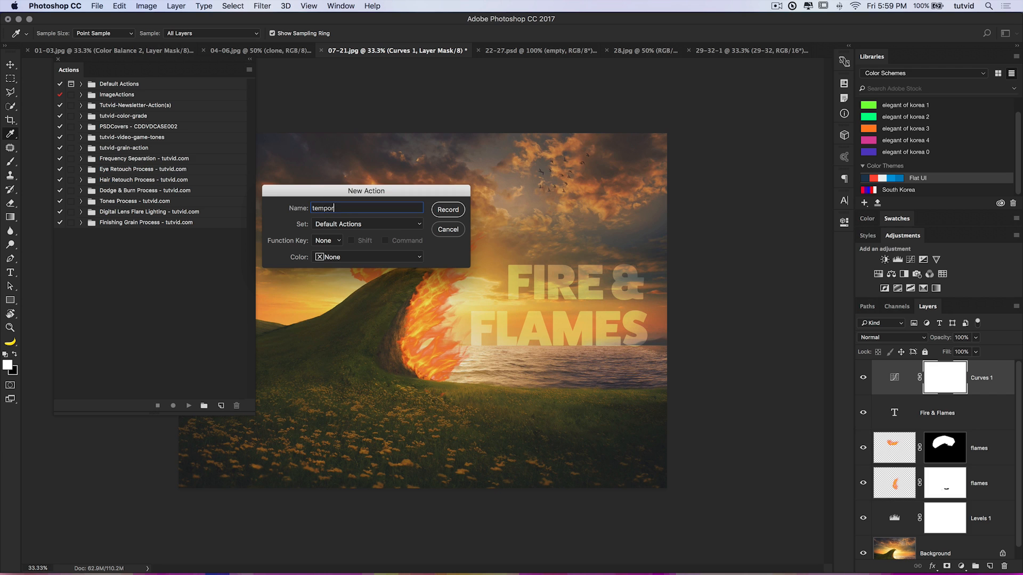
left_click(375, 225)
left_click(373, 224)
left_click(367, 257)
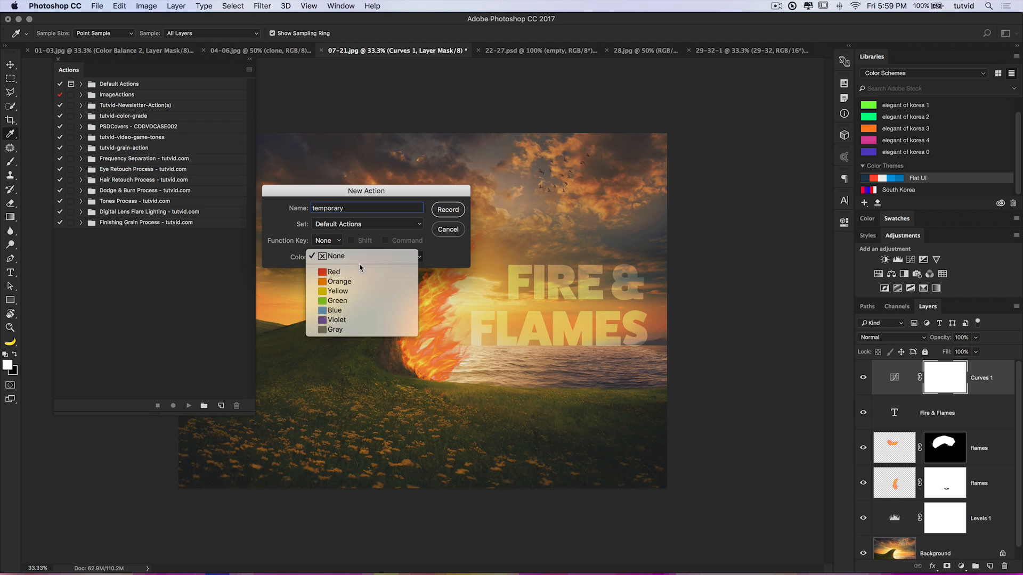
left_click(359, 254)
left_click(451, 210)
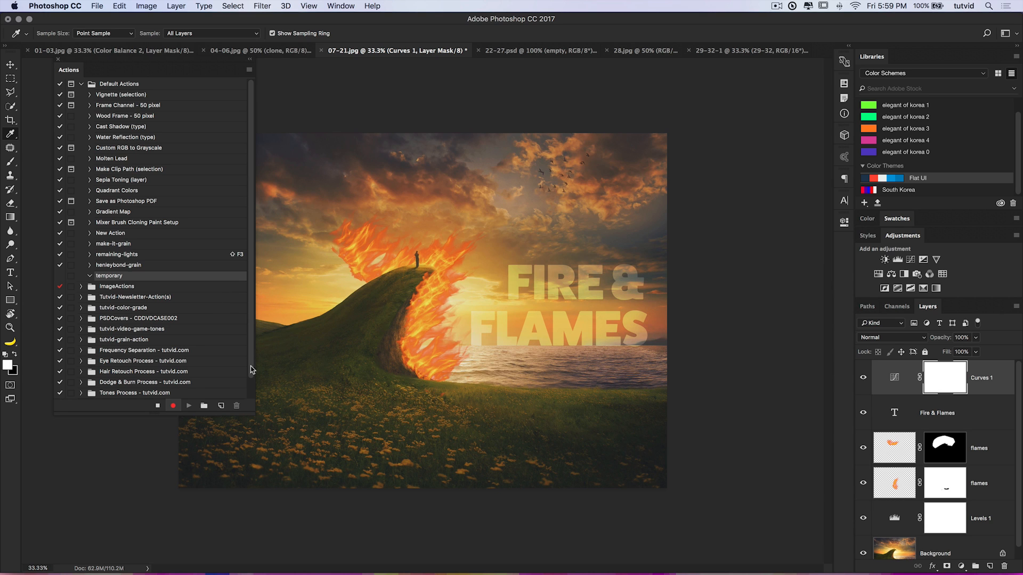
left_click_drag(248, 407, 247, 323)
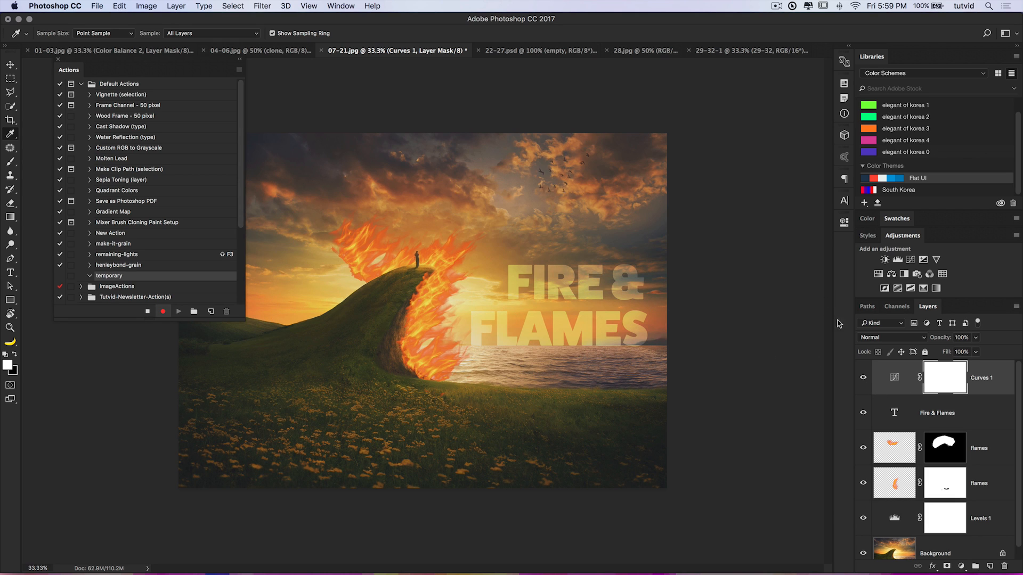
- Add a Curves adjustment layer, raise the black point's output slightly and lower the white point's output to 232
left_click(911, 260)
left_click_drag(671, 412, 671, 402)
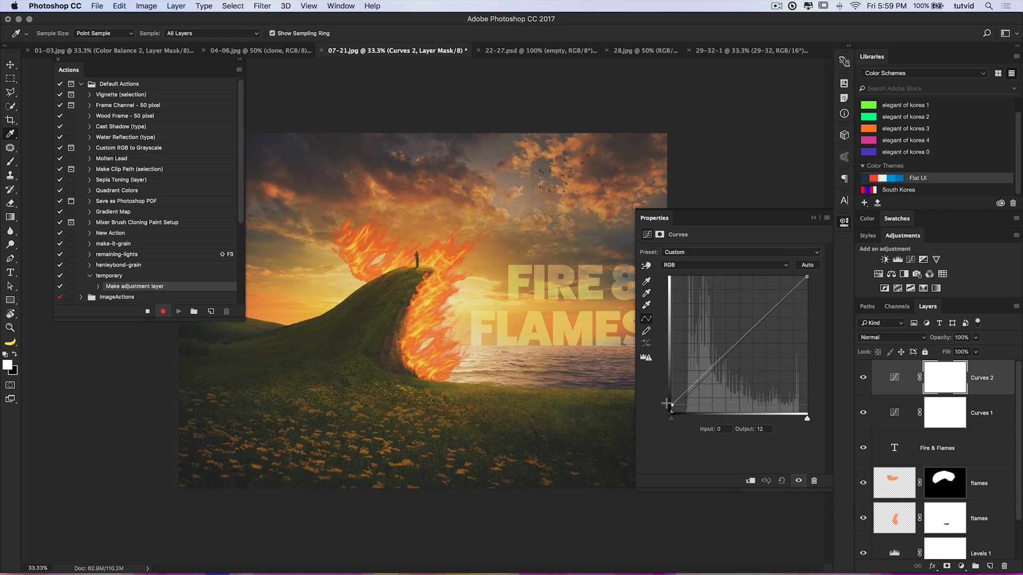
left_click_drag(807, 277, 810, 288)
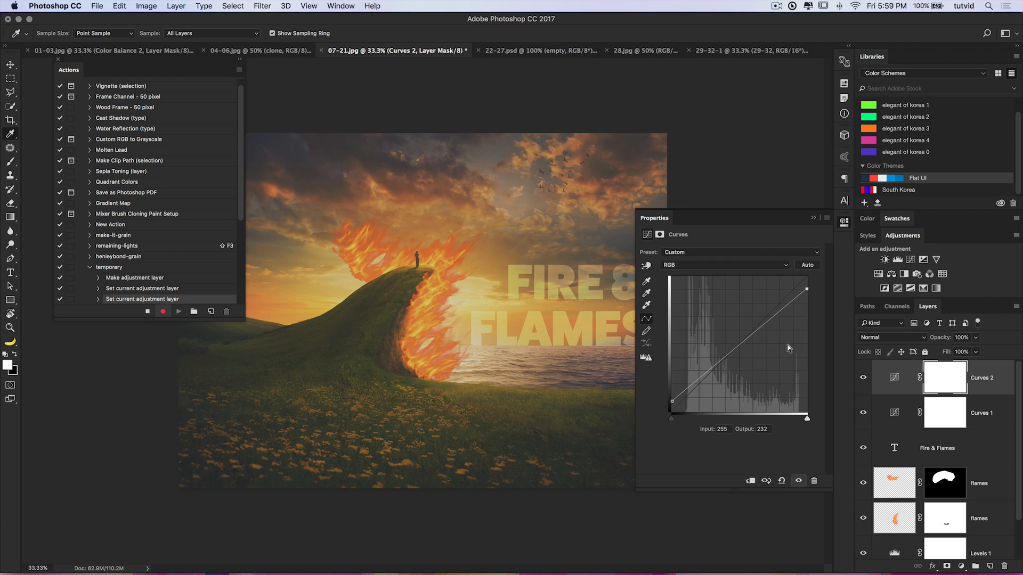
- Add a Gradient Map adjustment layer and set its dark color stop to BD4599
left_click(936, 288)
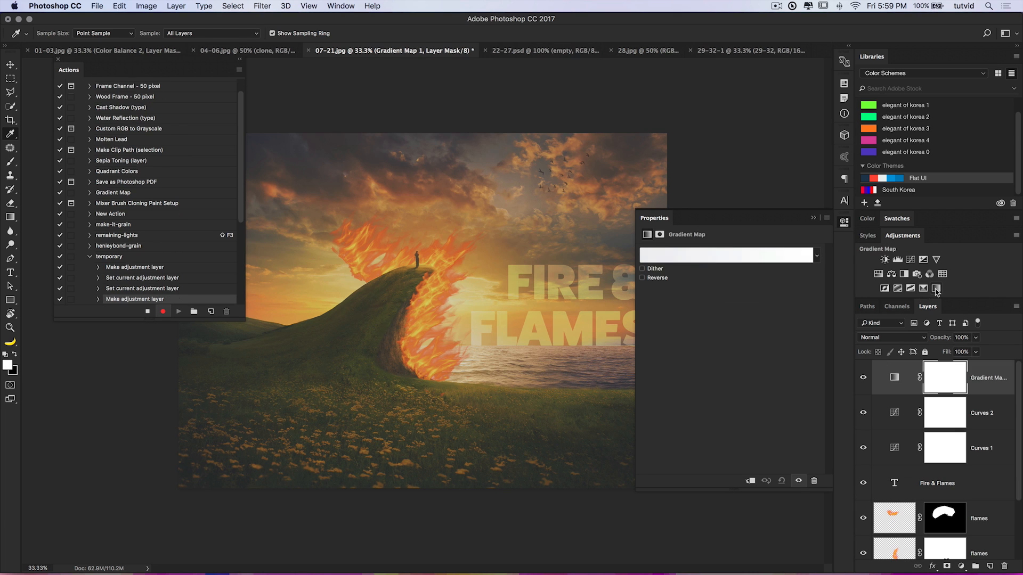
left_click(731, 256)
double_click(293, 295)
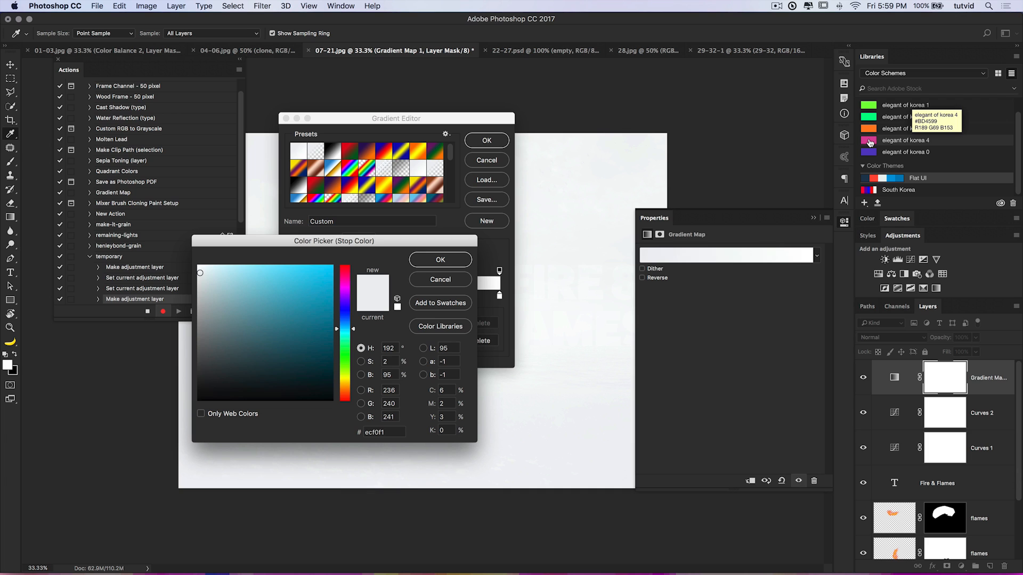
double_click(375, 432)
type("BD4599")
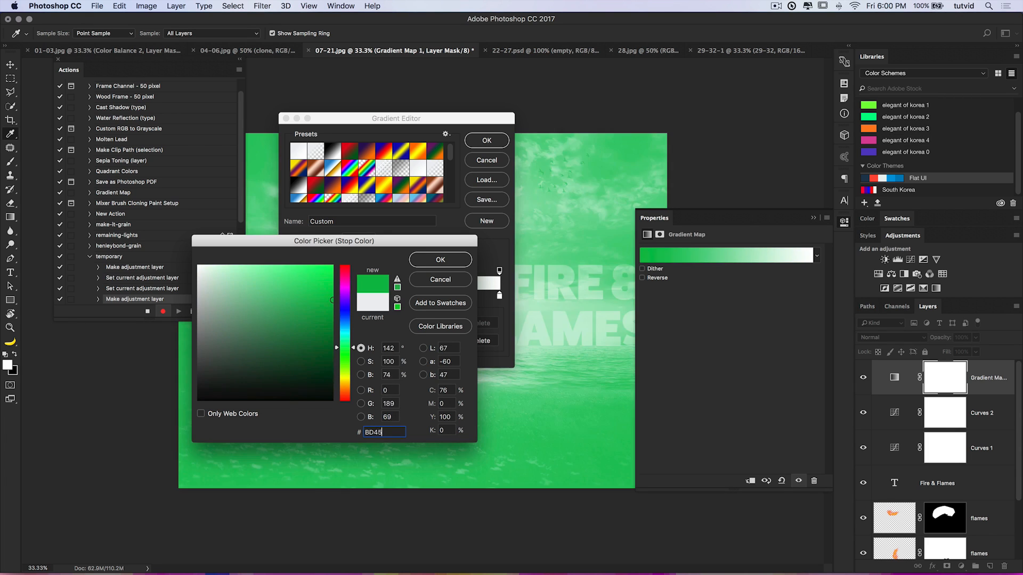
left_click(461, 259)
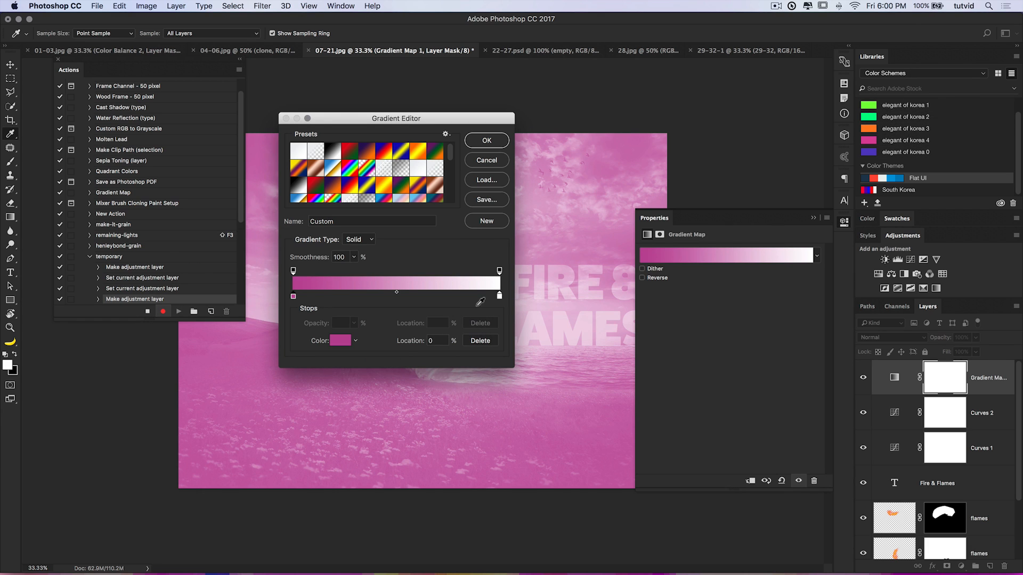
- Set the gradient map's light color stop to adff52
double_click(498, 297)
left_click(368, 432)
type("adff52")
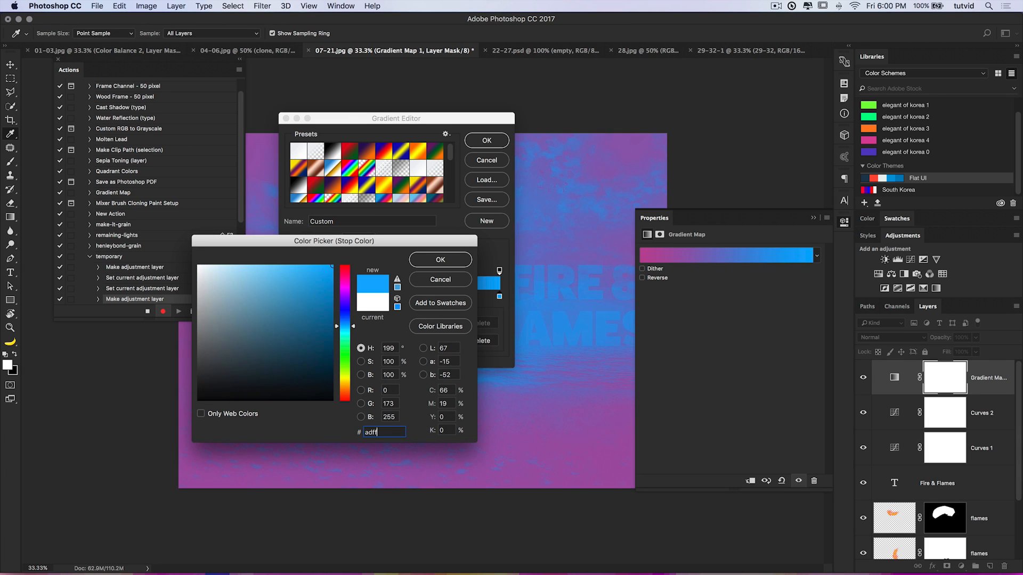
left_click(441, 261)
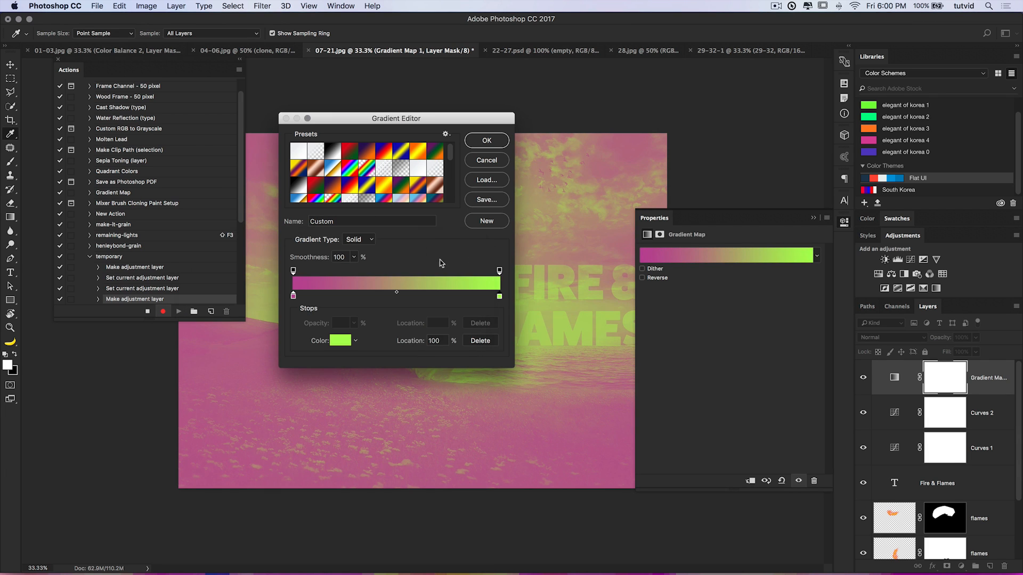
- Darken the gradient map's magenta stop to a deep purple, apply the gradient and collapse the layer's properties
double_click(293, 296)
left_click(266, 361)
mouse_move(274, 361)
left_mouse_down()
mouse_move(320, 345)
mouse_move(286, 370)
mouse_move(303, 364)
left_mouse_up()
left_click(453, 259)
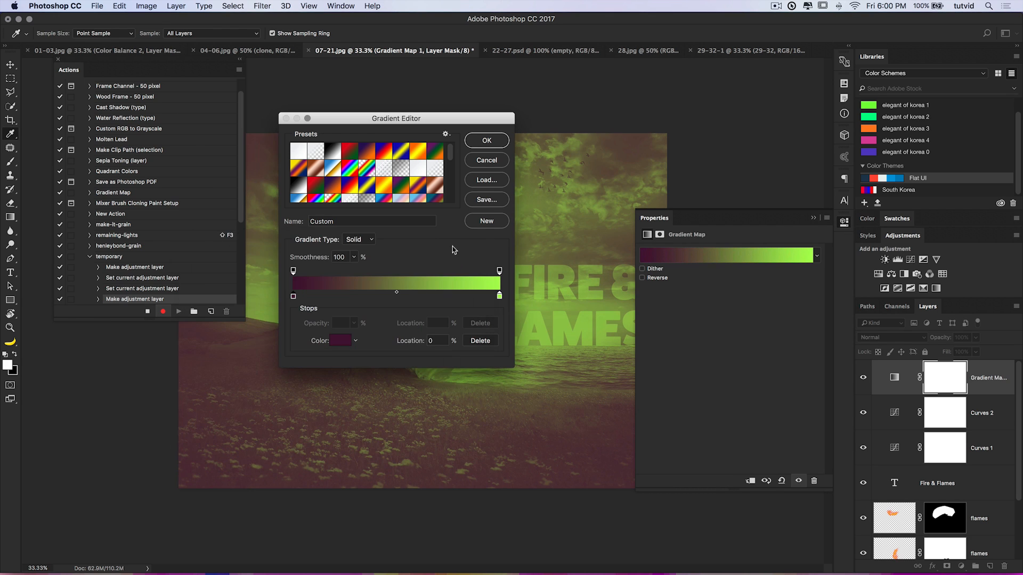
left_click(486, 140)
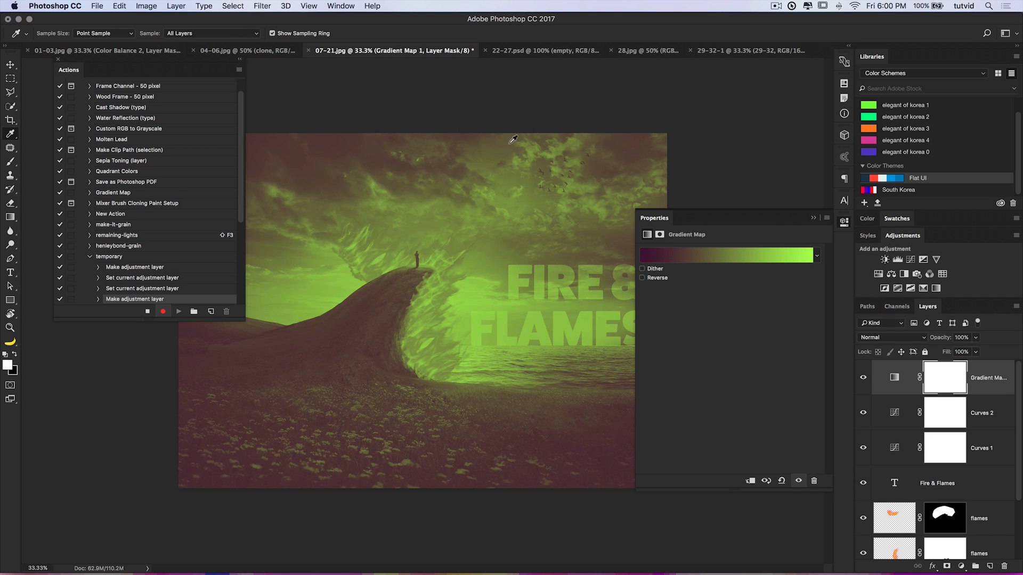
left_click(845, 223)
- Set the Gradient Map layer's blend mode to Soft Light and stop recording the temporary action
left_click(892, 337)
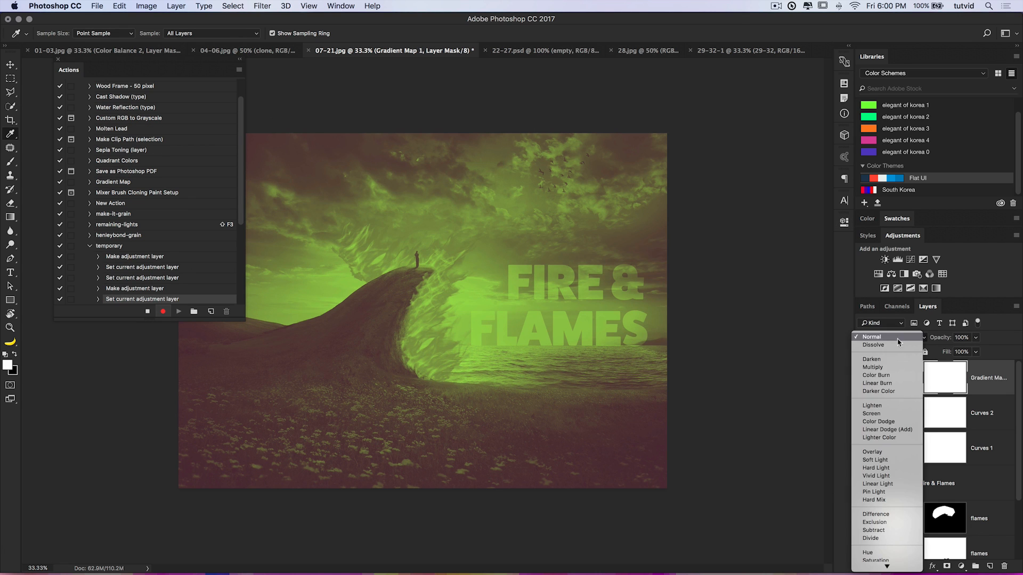
left_click(880, 463)
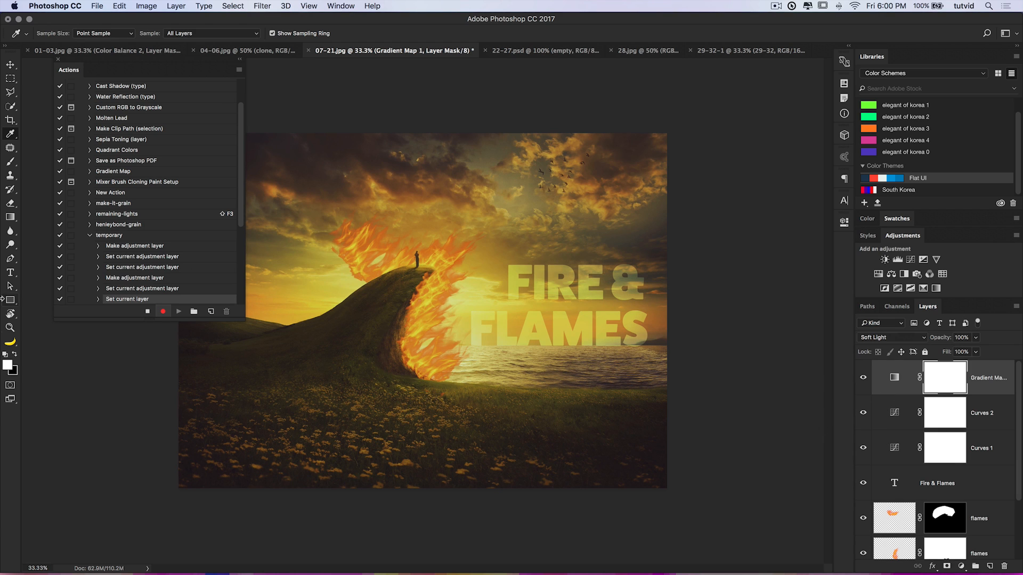
left_click(148, 312)
left_click(89, 235)
- In 01-03.jpg, delete the layers above the Background and play the temporary action on the photo
left_click(102, 55)
left_click(894, 408, "shift")
key("Delete")
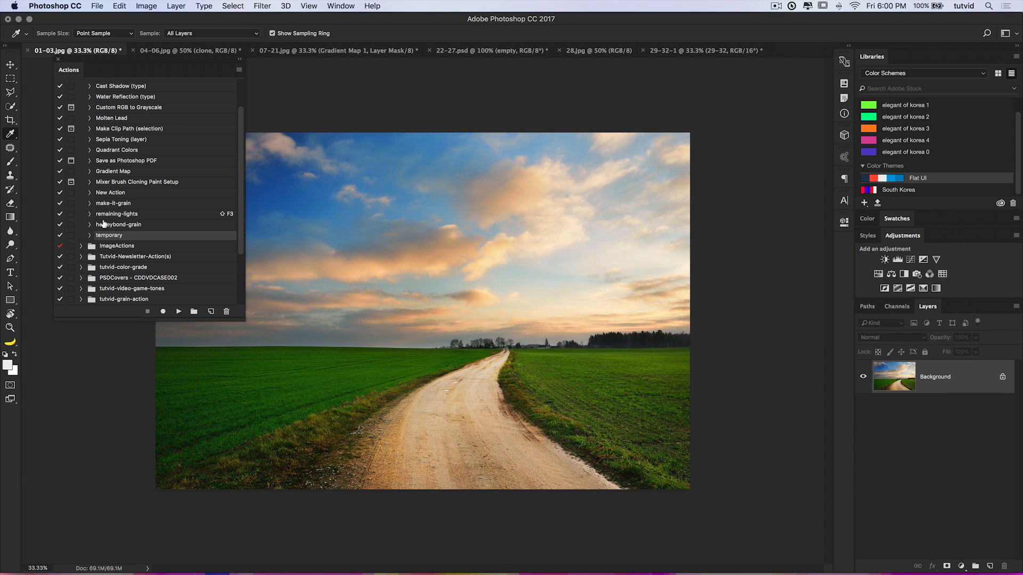
left_click(178, 311)
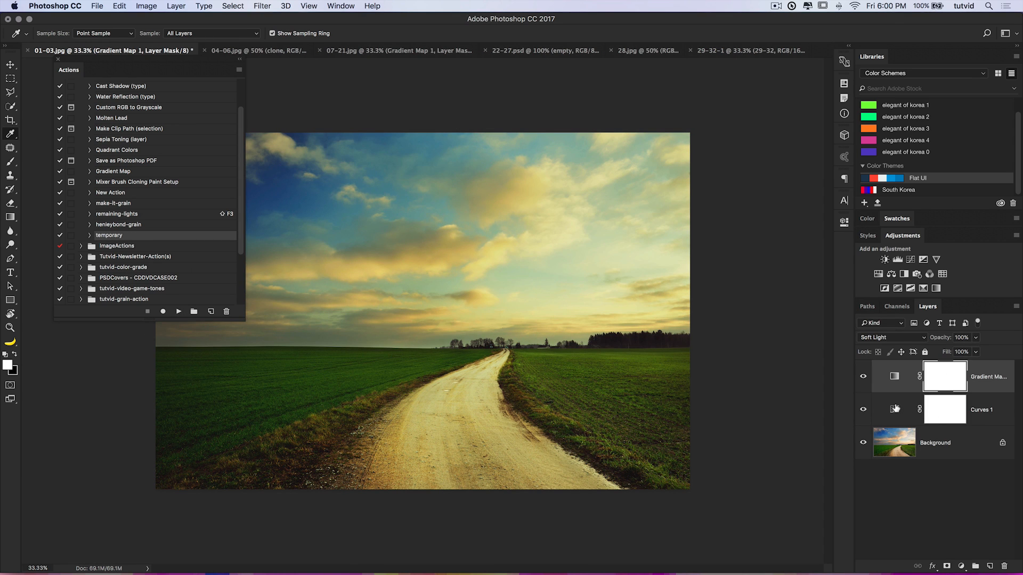
- Compare the road photo with the action's Curves and Gradient Map layers hidden and shown
left_click(895, 408)
double_click(894, 409)
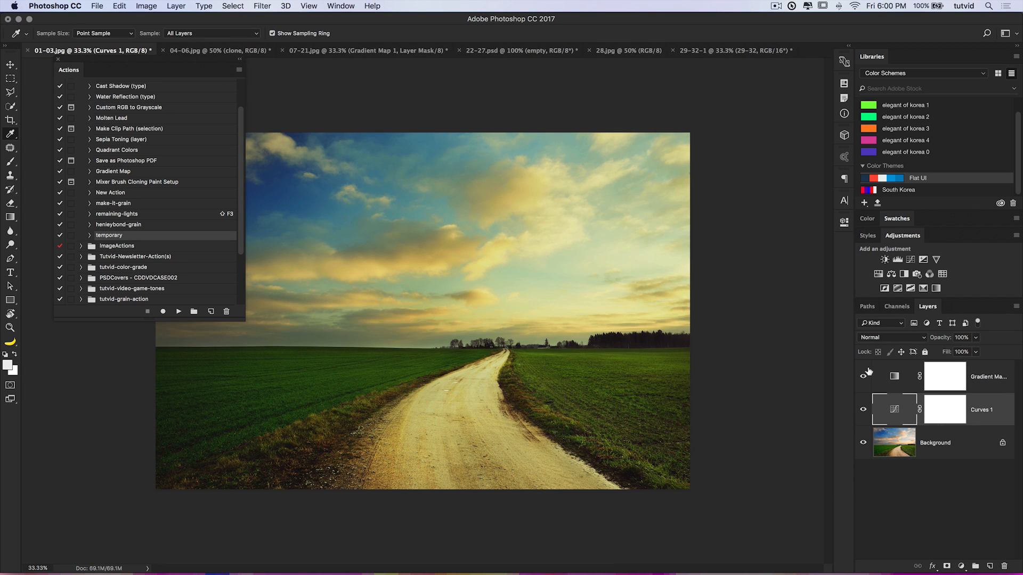
left_click(894, 376)
left_click(863, 409)
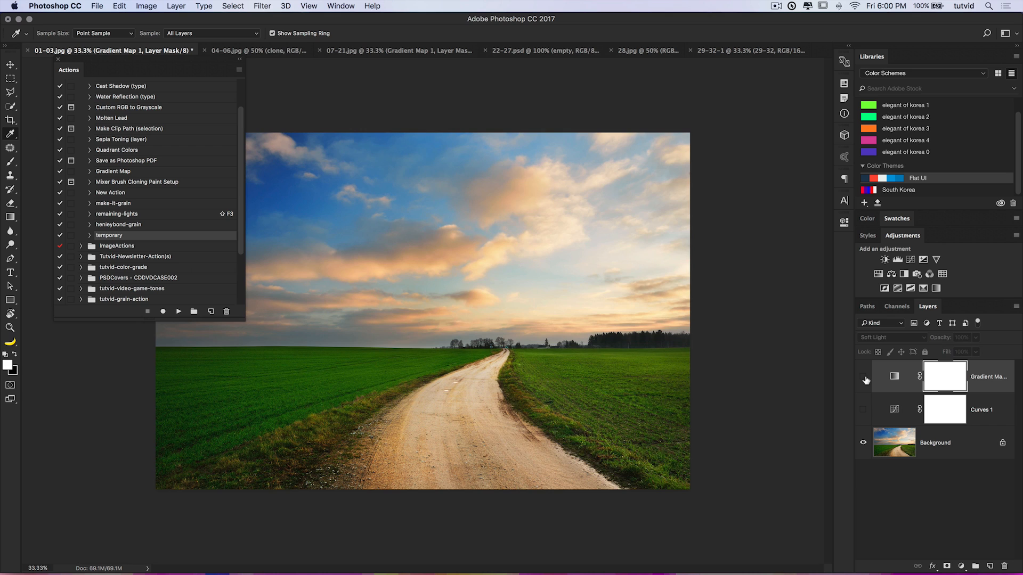
left_click(863, 409)
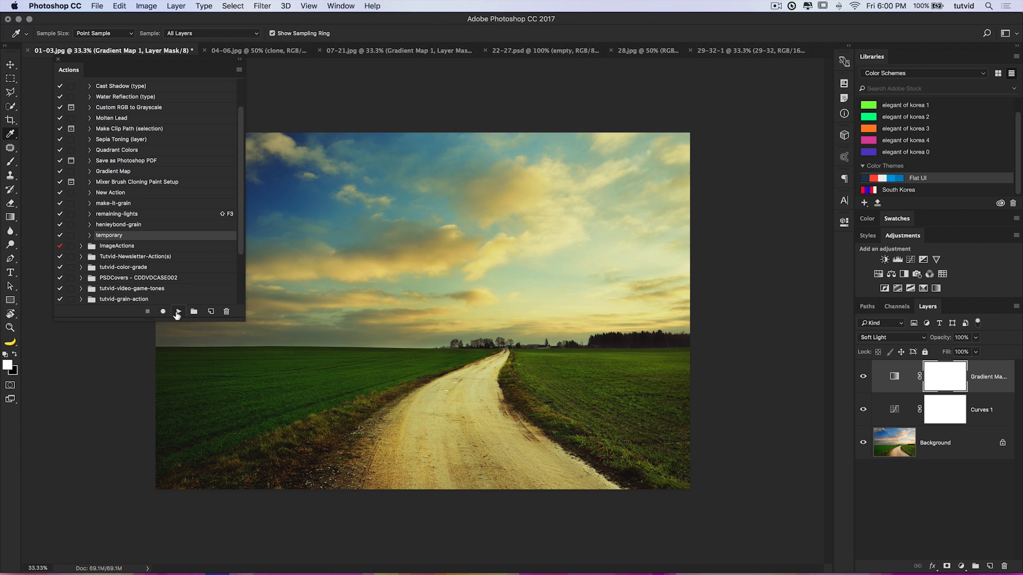
- In 07-21.jpg, delete the Gradient Map 1 and Curves 2 layers
left_click(363, 51)
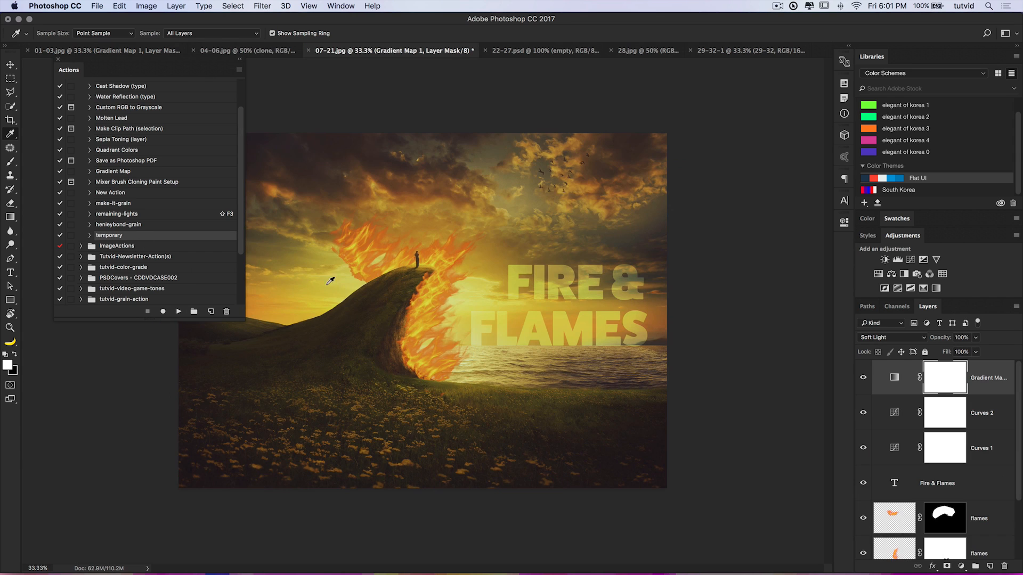
left_click(907, 415, "shift")
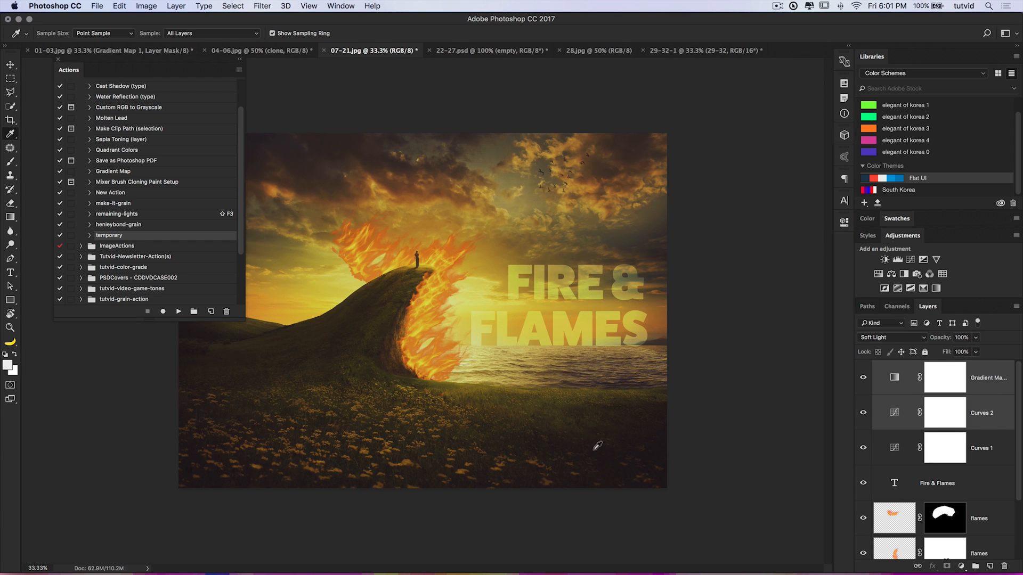
key("Delete")
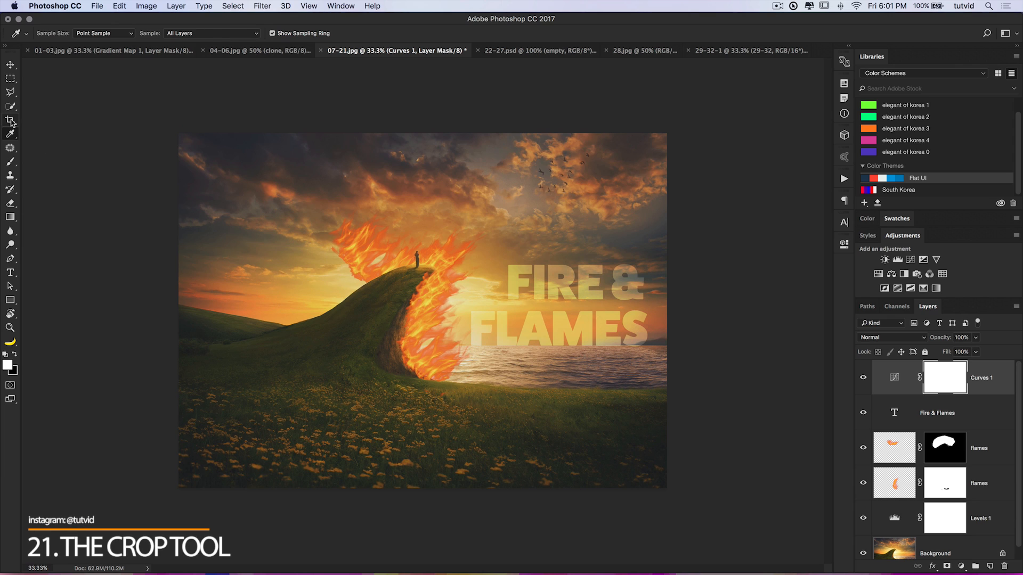
- Start cropping the Fire & Flames image with the 1:1 (Square) ratio preset
left_click(11, 122)
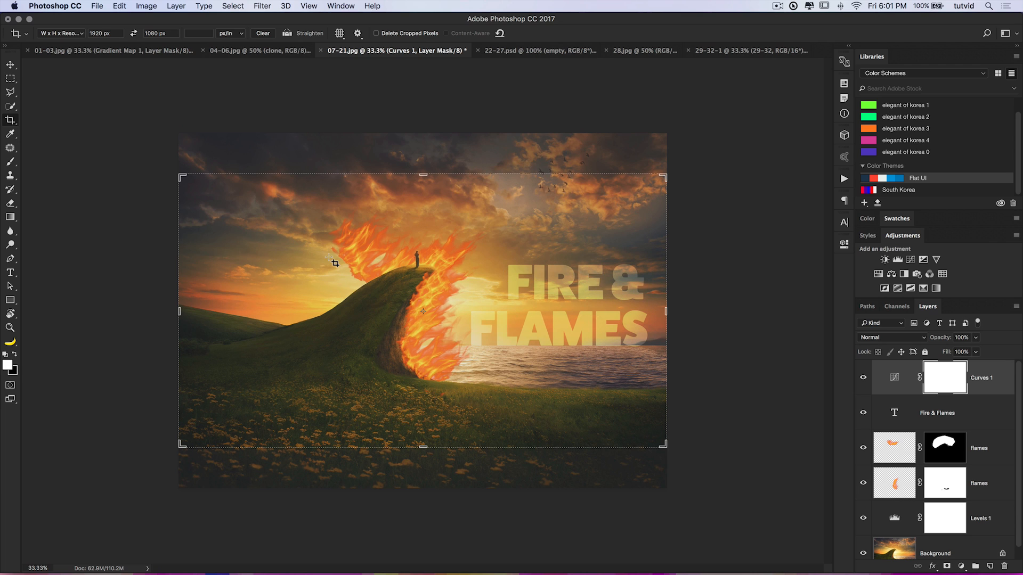
left_click(74, 34)
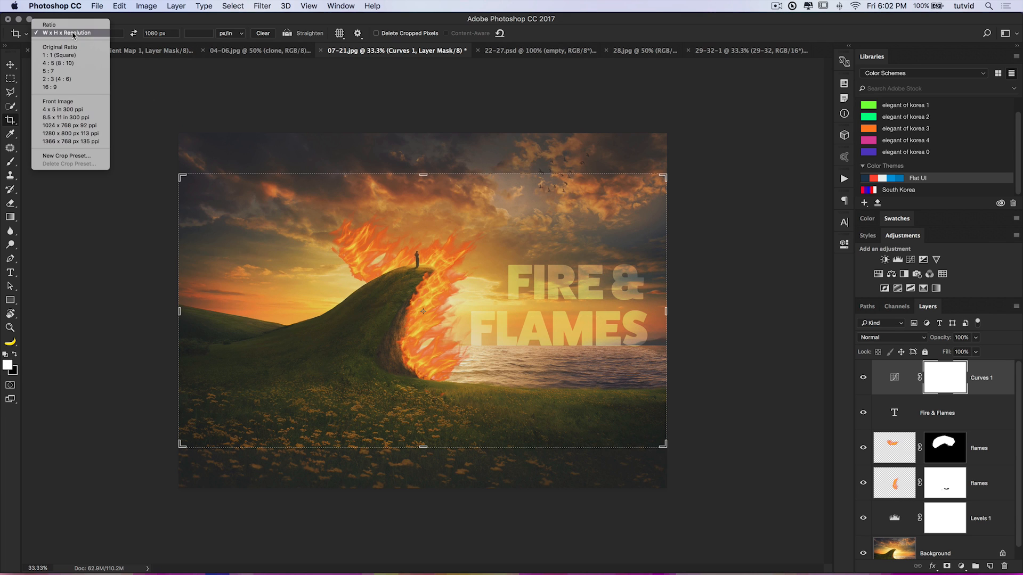
left_click(58, 55)
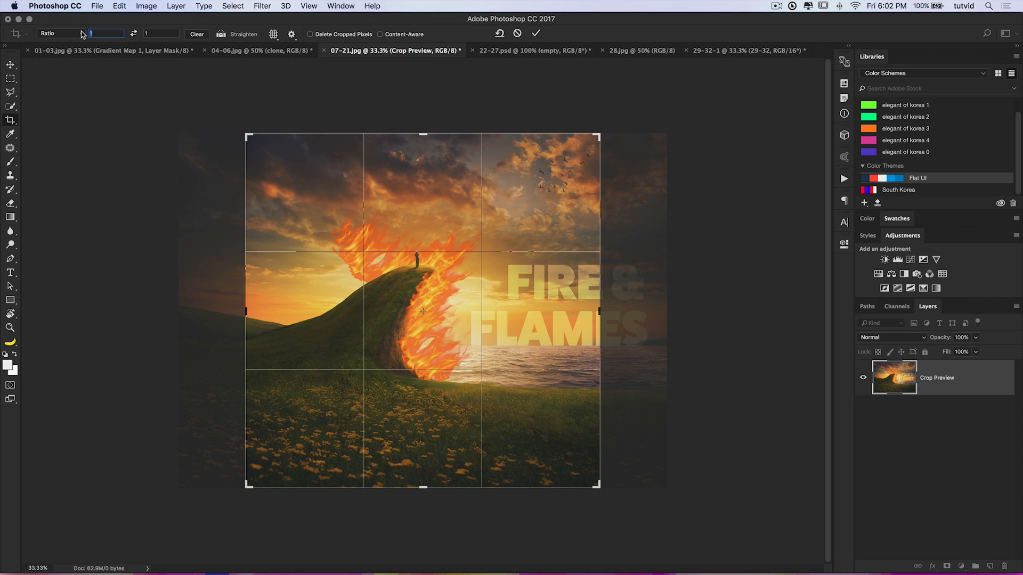
- Try crop ratios of 4:3 and 16:9 on the Fire & Flames image
type("4")
key("Tab")
type("3")
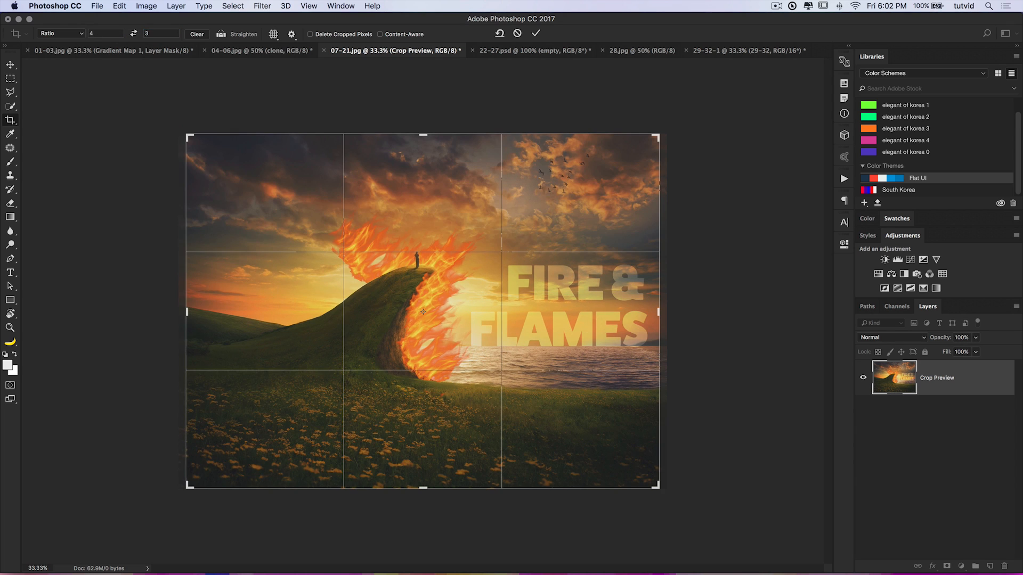
type("16")
key("Tab")
type("9")
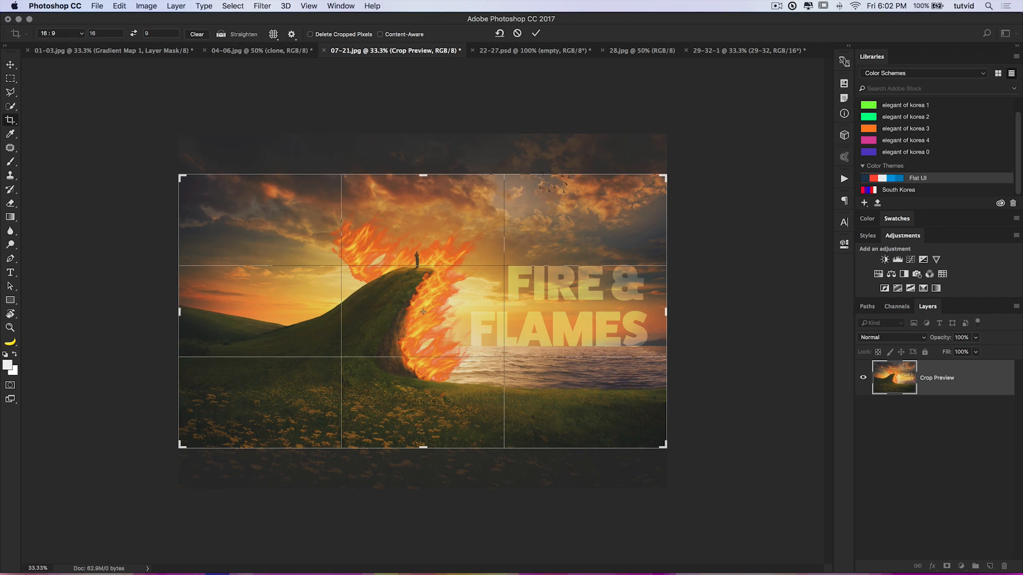
- Set the crop ratio to 2.39:1 and straighten the image along the sea's horizon
type("2.39")
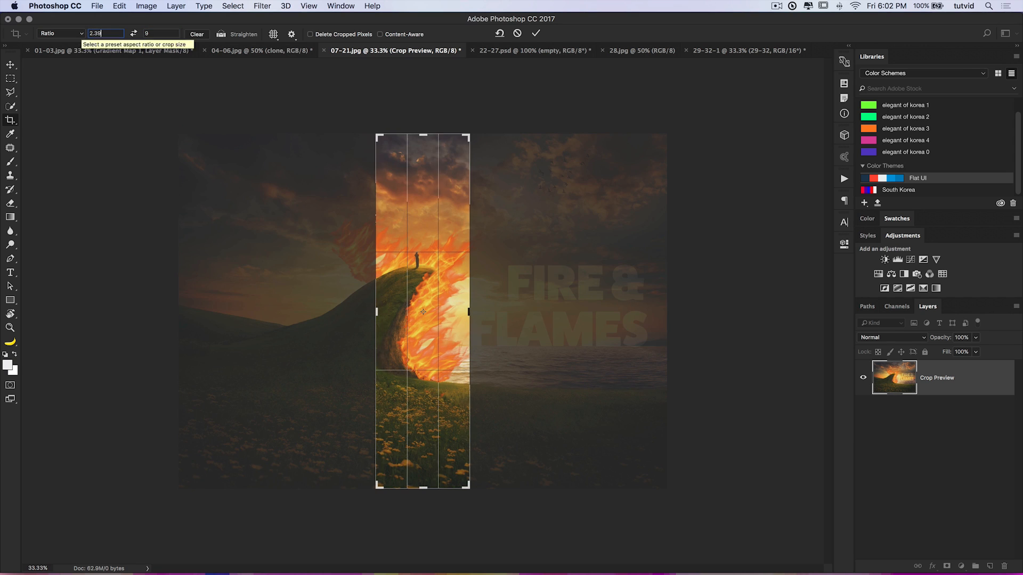
key("Tab")
type("1")
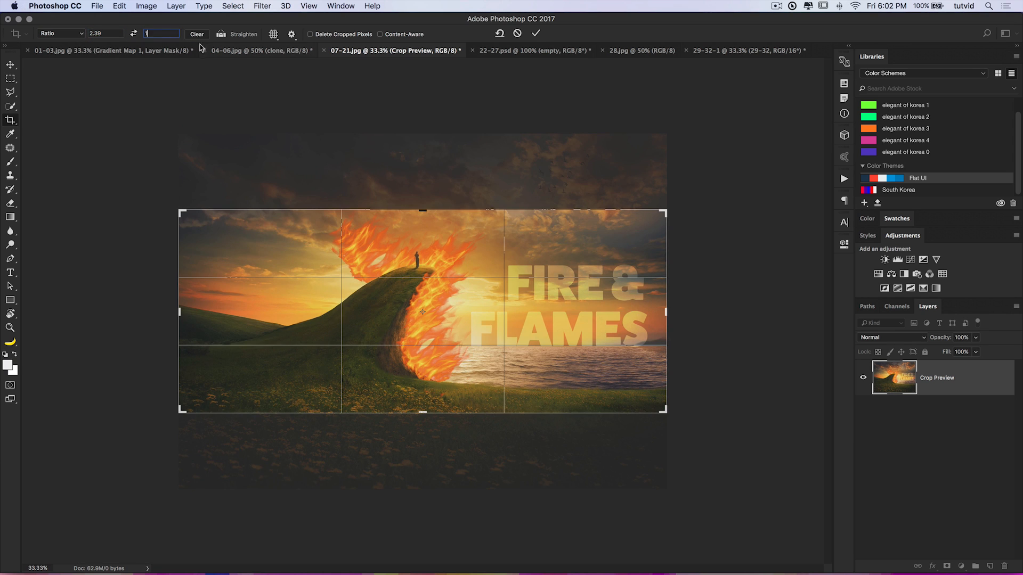
left_click(221, 36)
left_click_drag(669, 347, 255, 356)
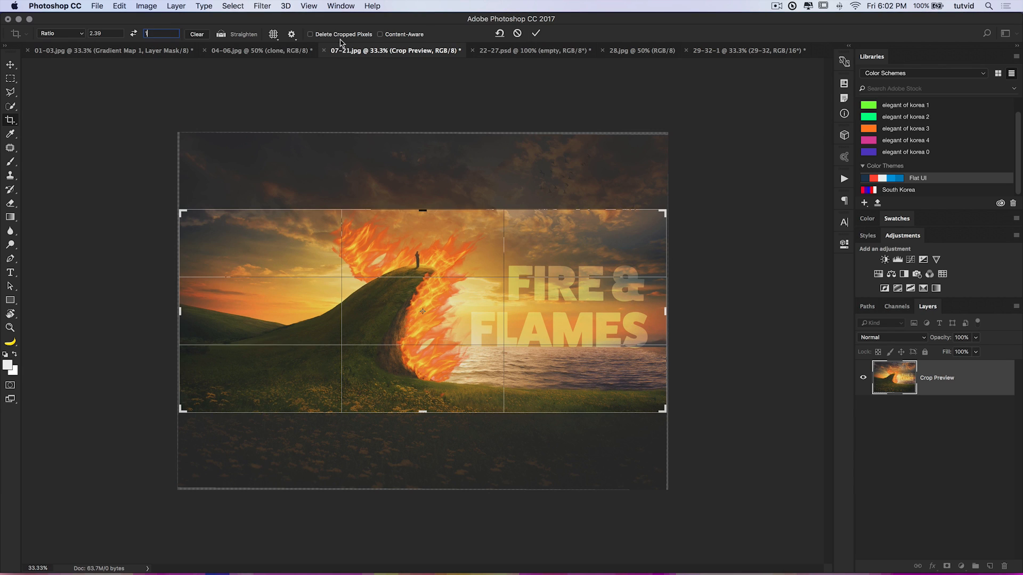
- Toggle Delete Cropped Pixels, leave it off and apply the 2.39:1 crop
left_click(311, 34)
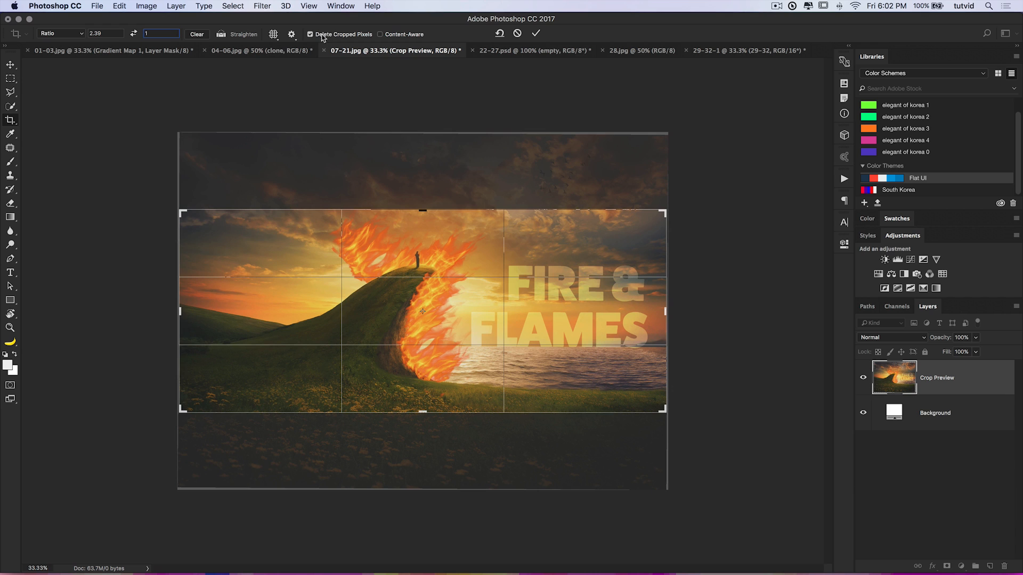
left_click(325, 36)
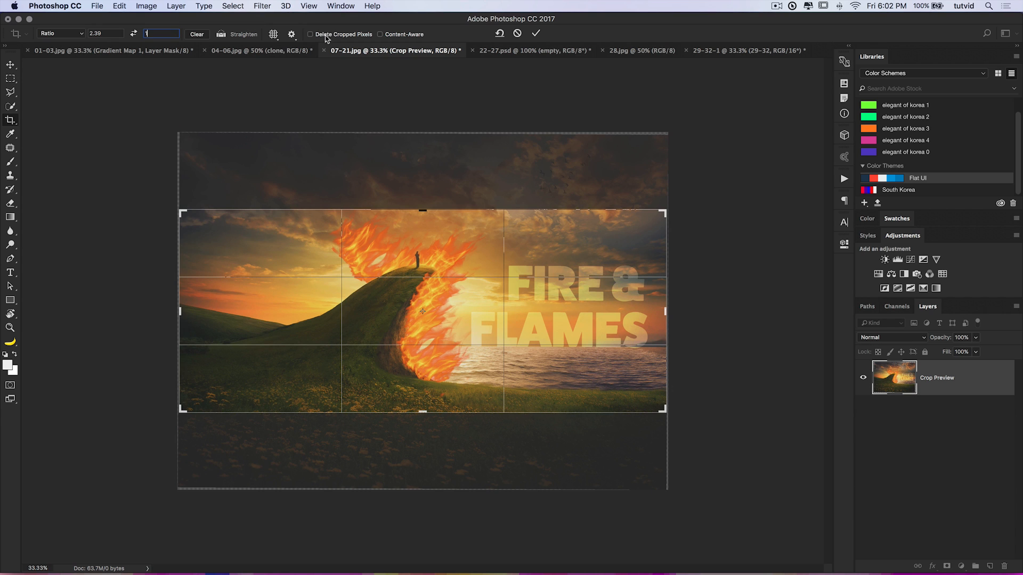
left_click(326, 38)
left_click(330, 40)
left_click(536, 33)
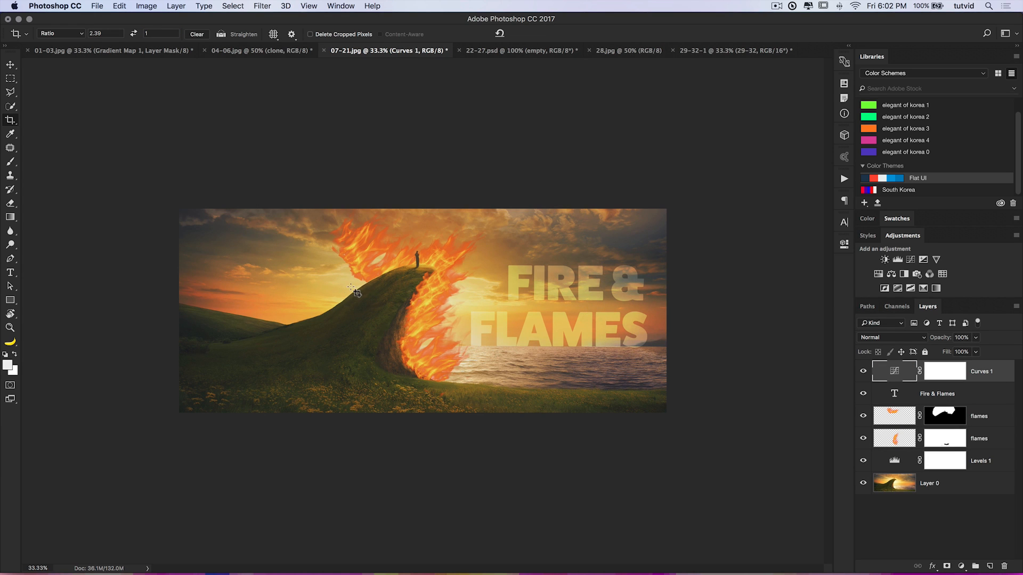
- Reopen the applied crop and try the Golden Spiral, Triangle and Diagonal overlays
left_click(412, 290)
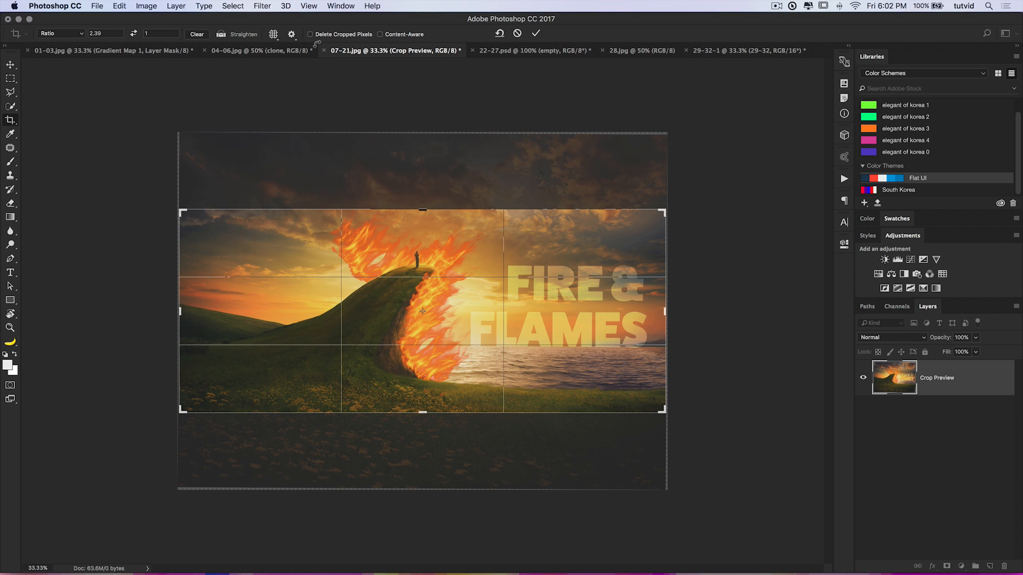
left_click(276, 38)
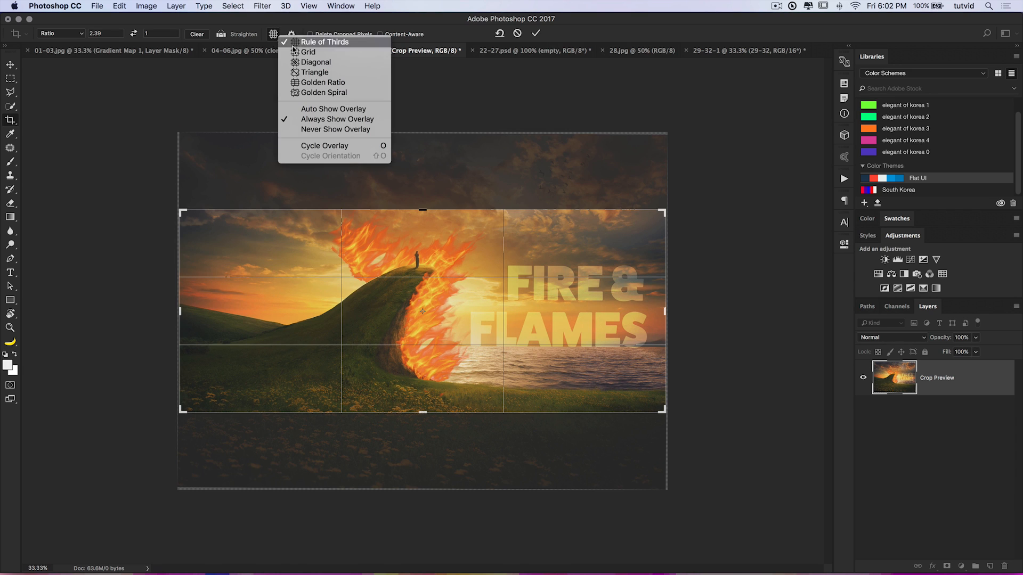
left_click(316, 94)
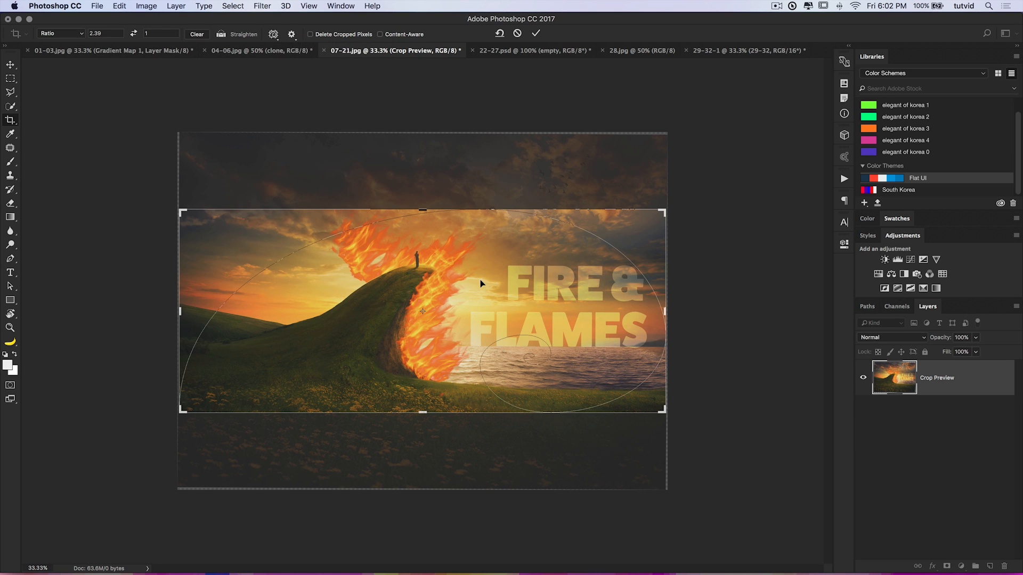
left_click(276, 37)
left_click(312, 72)
left_click(274, 35)
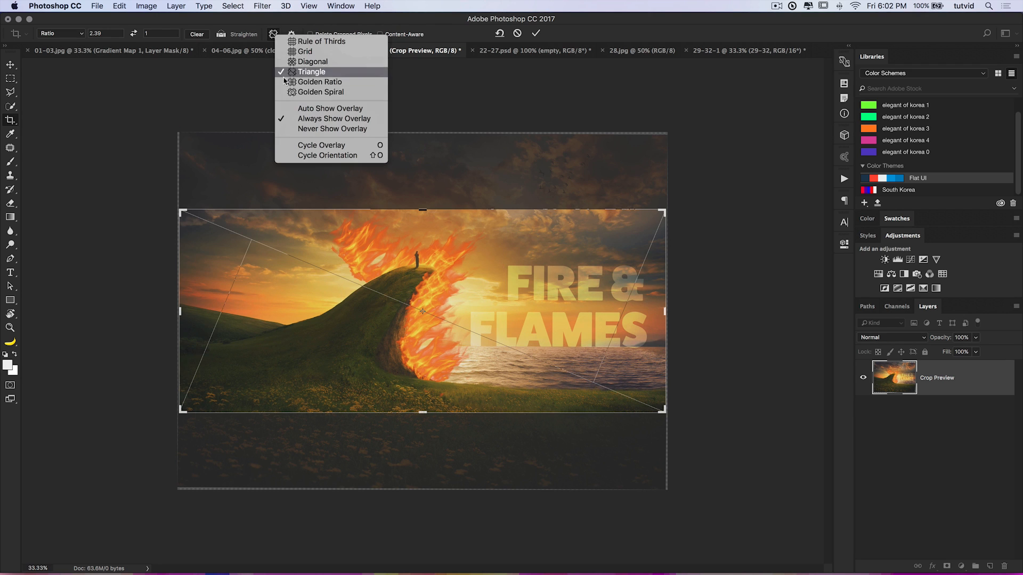
left_click(313, 61)
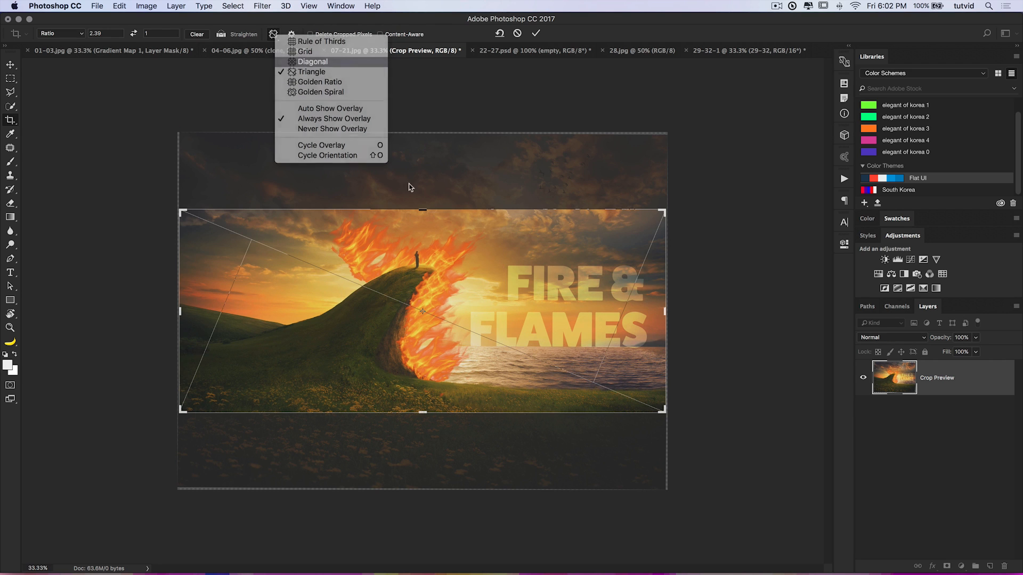
- Set the crop overlay to Grid, then apply the crop with the ratio cleared and undo it
left_click(276, 34)
left_click(313, 51)
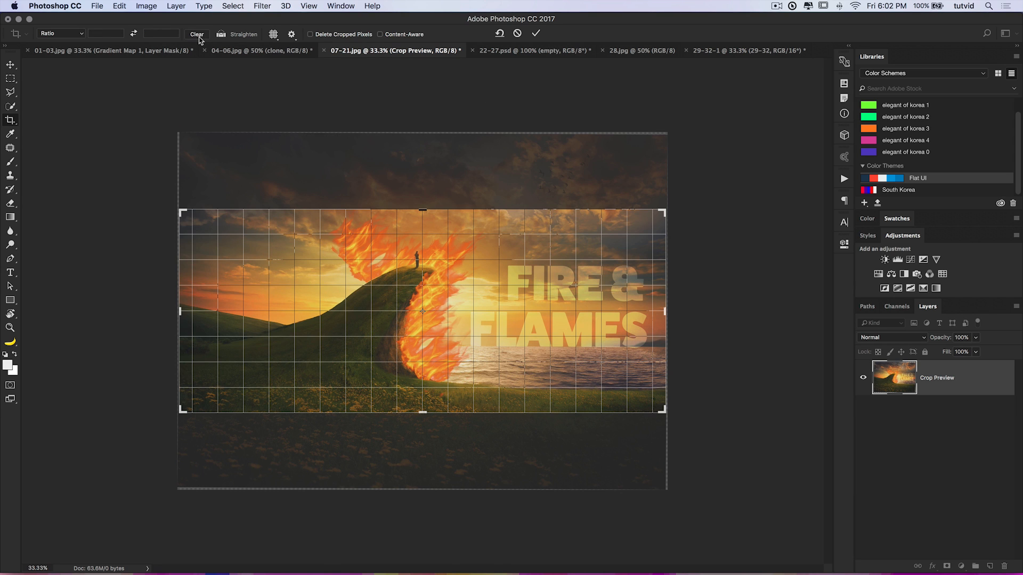
left_click(535, 33)
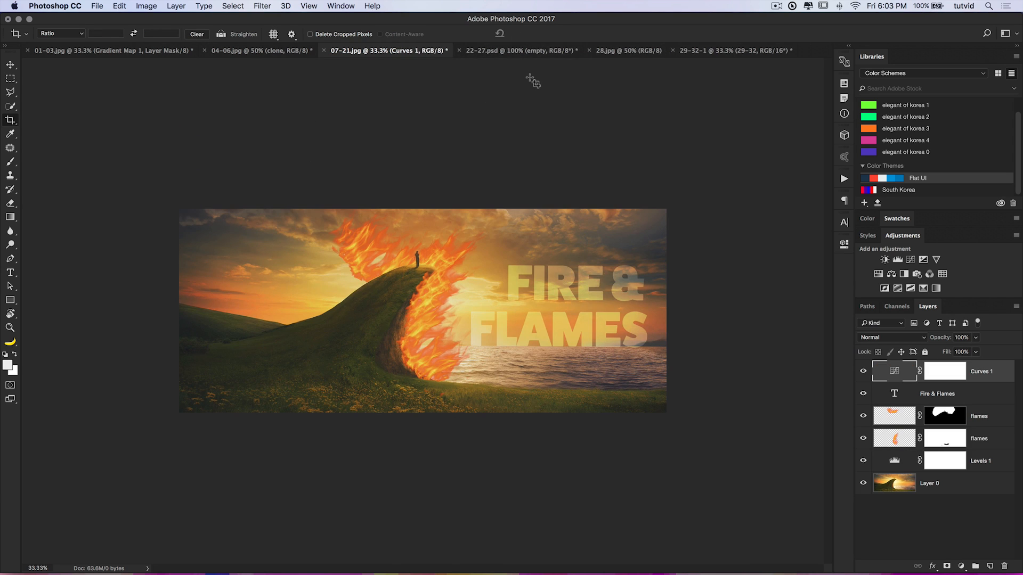
key("super+z")
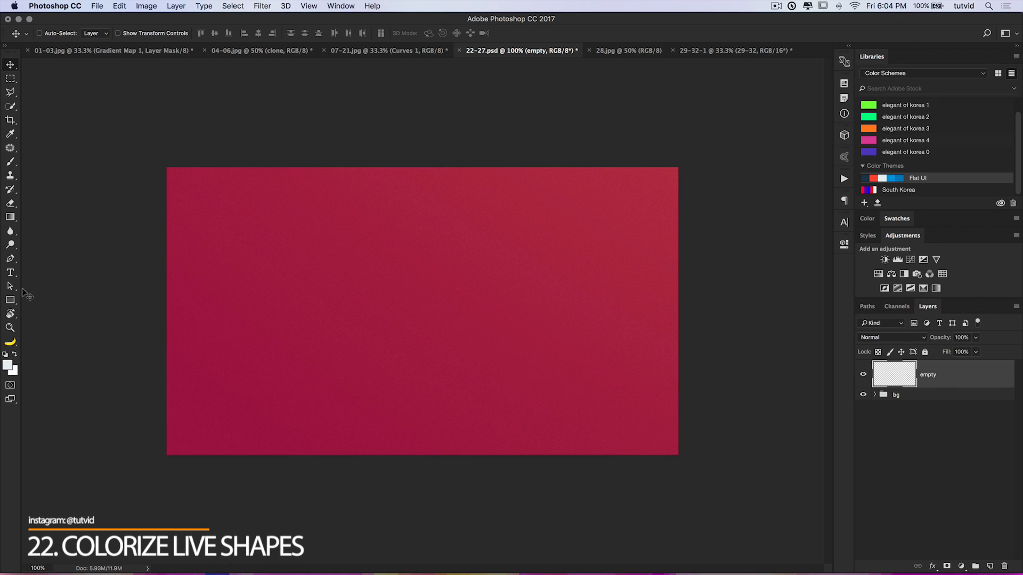
- In 22-27.psd, draw a rectangle about 1093 by 622 px in Shape mode on the red background
left_click(11, 300)
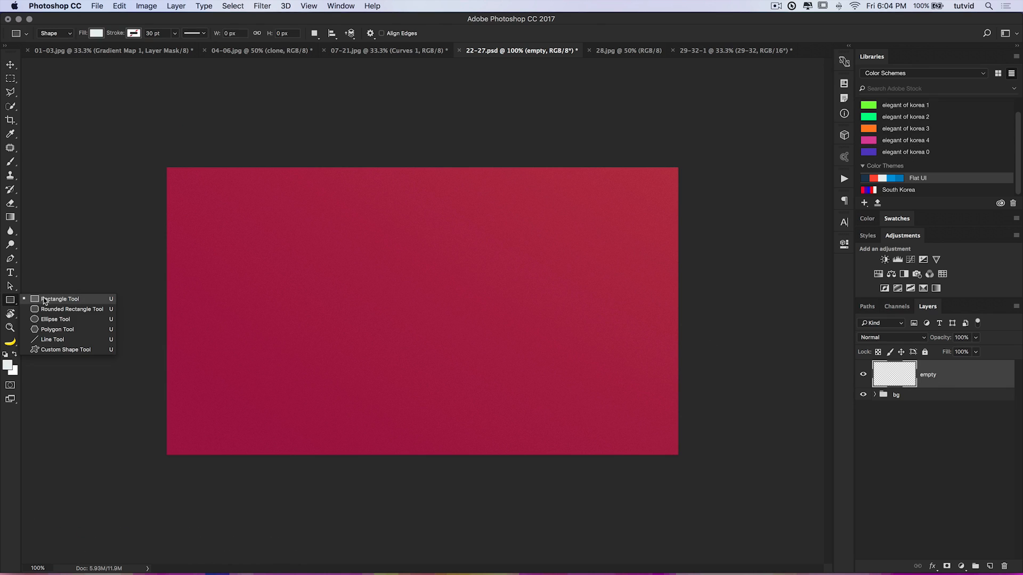
left_click(52, 299)
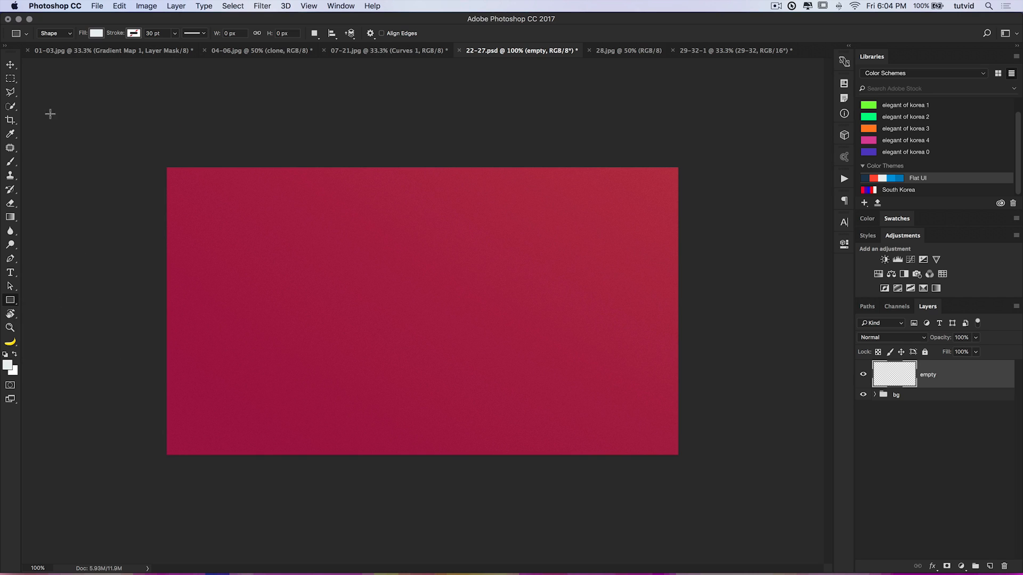
left_click(62, 34)
left_click(49, 34)
mouse_move(266, 210)
left_mouse_down()
mouse_move(286, 250)
mouse_move(557, 375)
left_mouse_up()
- Move the white rectangle toward the lower-left corner of the red background and collapse its live shape properties
left_click(11, 65)
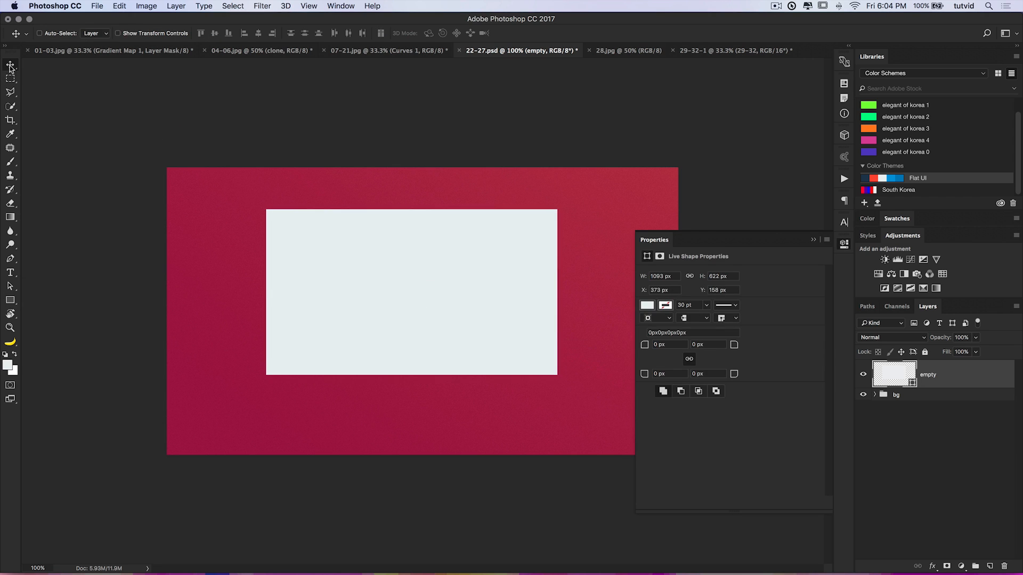
left_click_drag(397, 293, 327, 346)
left_click(844, 249)
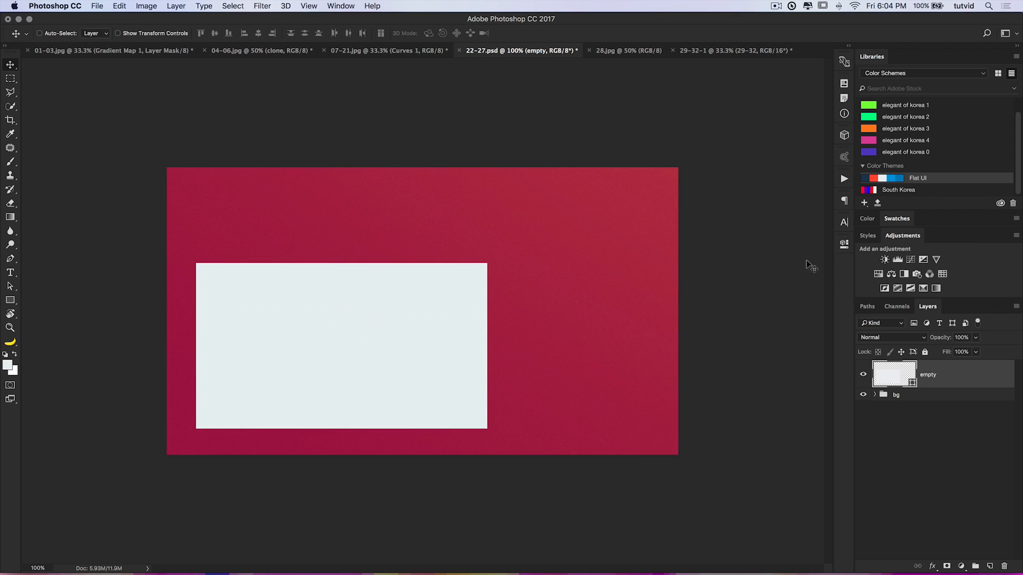
- Recolor the rectangle with the Flat UI theme's orange-red, then dark blue 2C3E50, and finally blue 2980B9
left_click(876, 184)
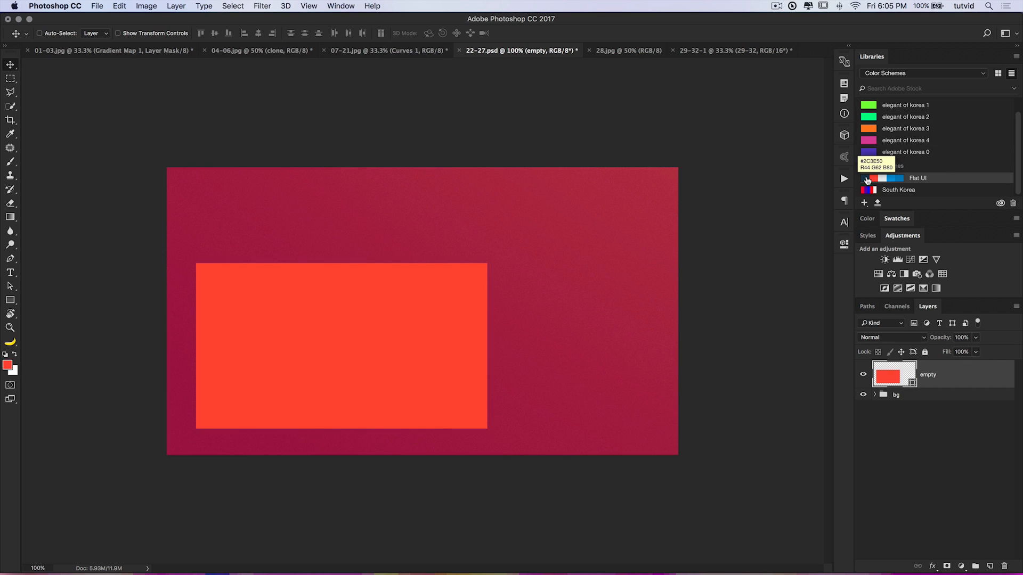
left_click(866, 180)
left_click(899, 182)
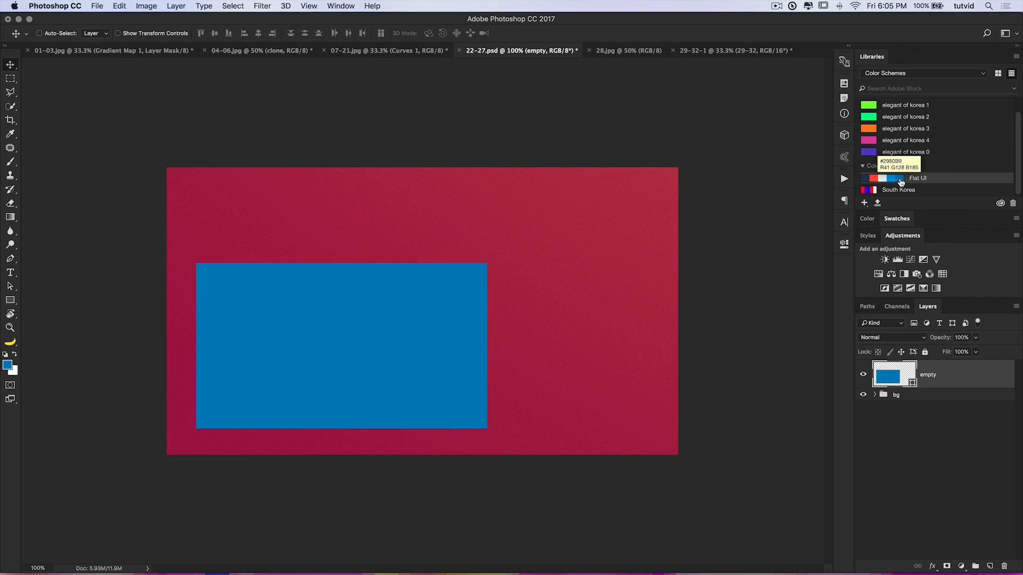
- Try the rectangle in Flat UI light blue, two South Korea theme colors, and the elegant of korea 2, 1, 3 and 0 swatches
left_click(891, 179)
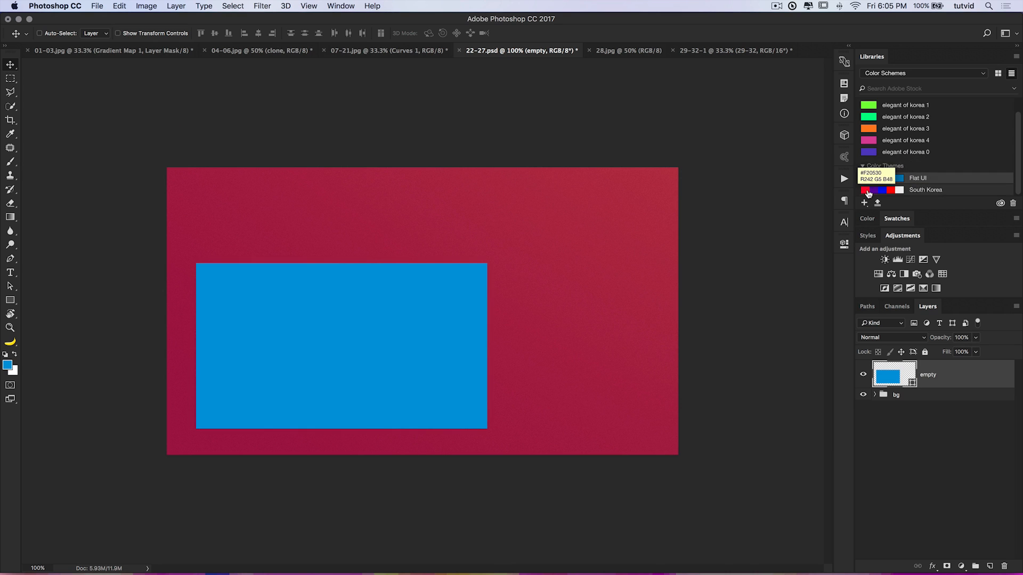
left_click(865, 190)
left_click(873, 189)
left_click(868, 117)
left_click(869, 106)
left_click(871, 129)
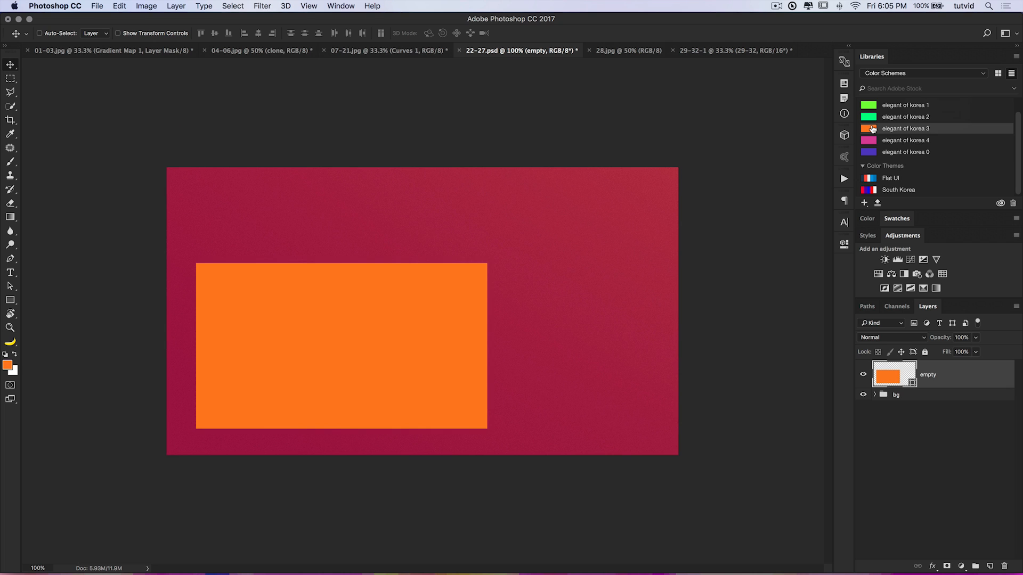
left_click(870, 152)
- Recolor the rectangle with the South Korea theme's bright red, light gray F2F2F2, blue, and finally purple
left_click(890, 191)
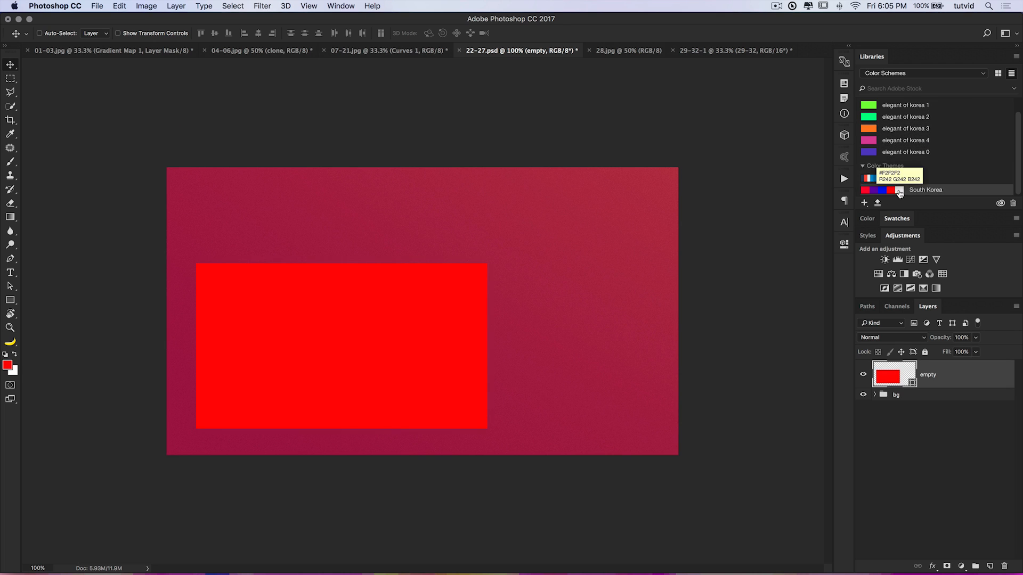
left_click(899, 190)
left_click(882, 190)
left_click(874, 191)
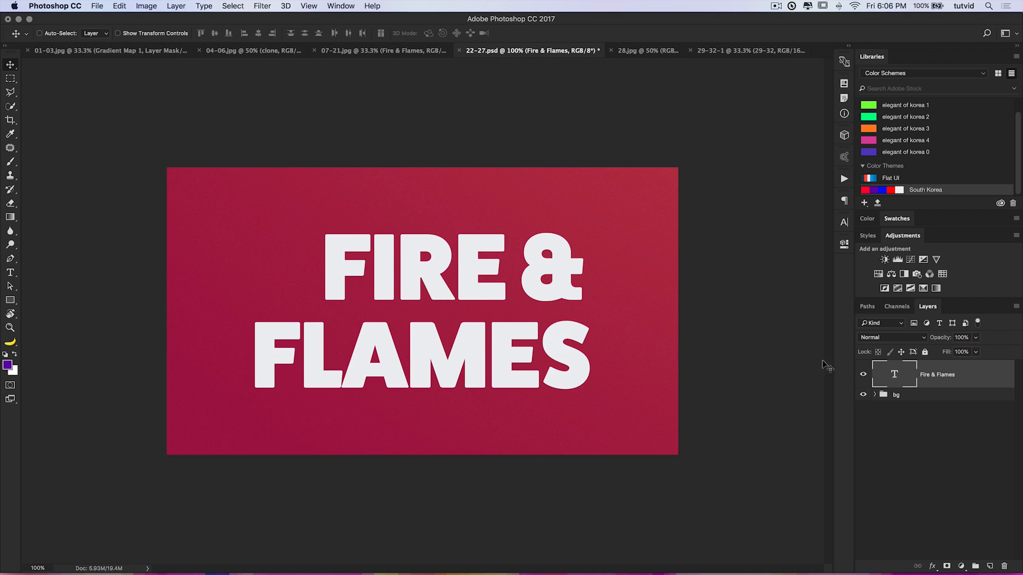
- Convert the Fire & Flames text layer to a shape and create a 3D extrusion from it, switching to the 3D workspace
right_click(948, 375)
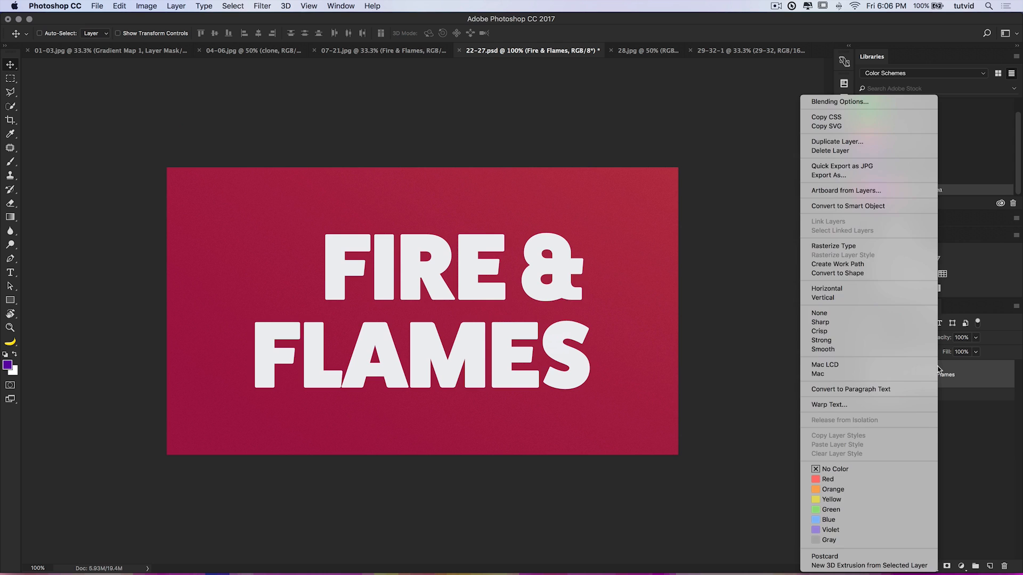
left_click(838, 273)
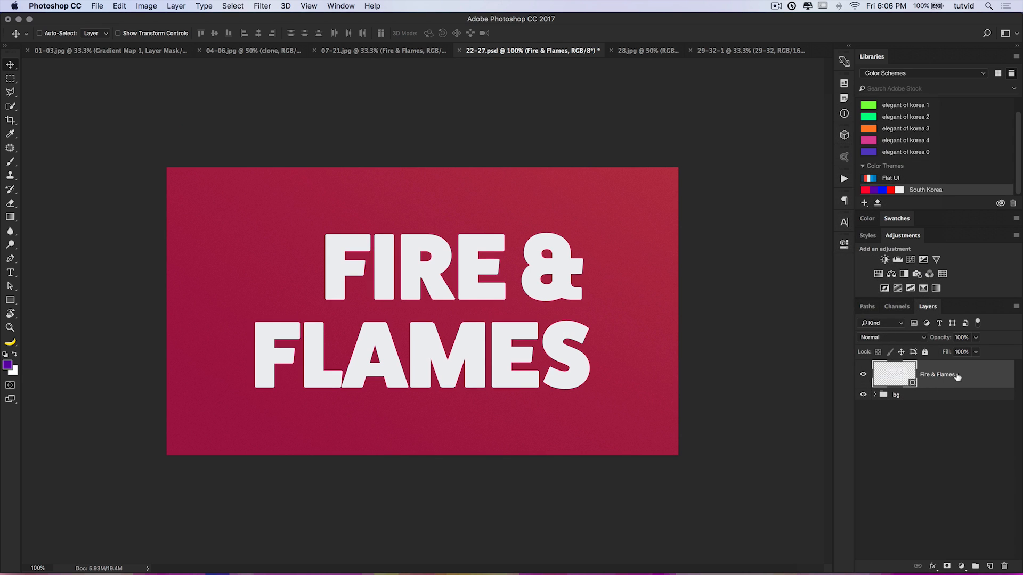
right_click(956, 376)
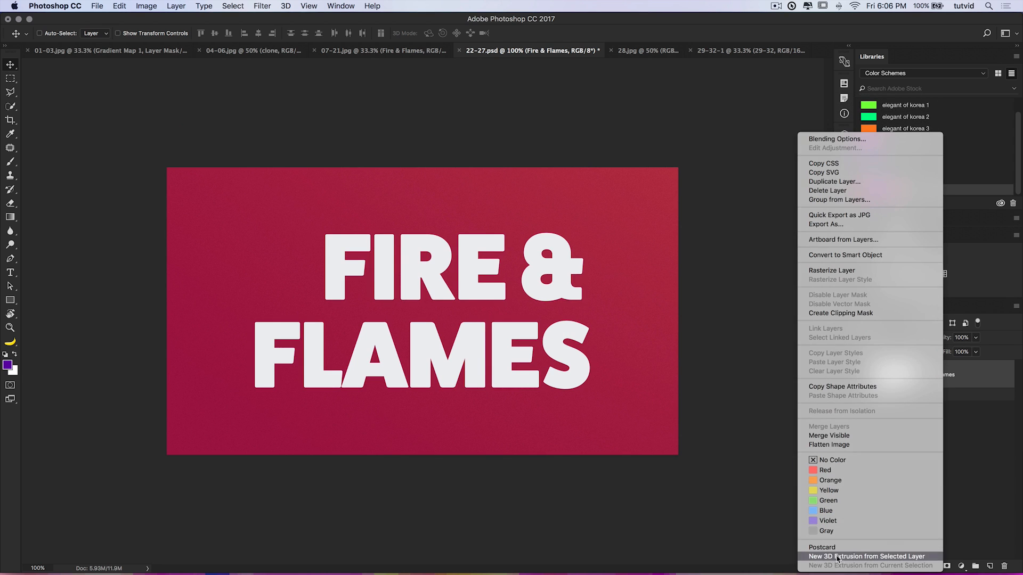
left_click(887, 557)
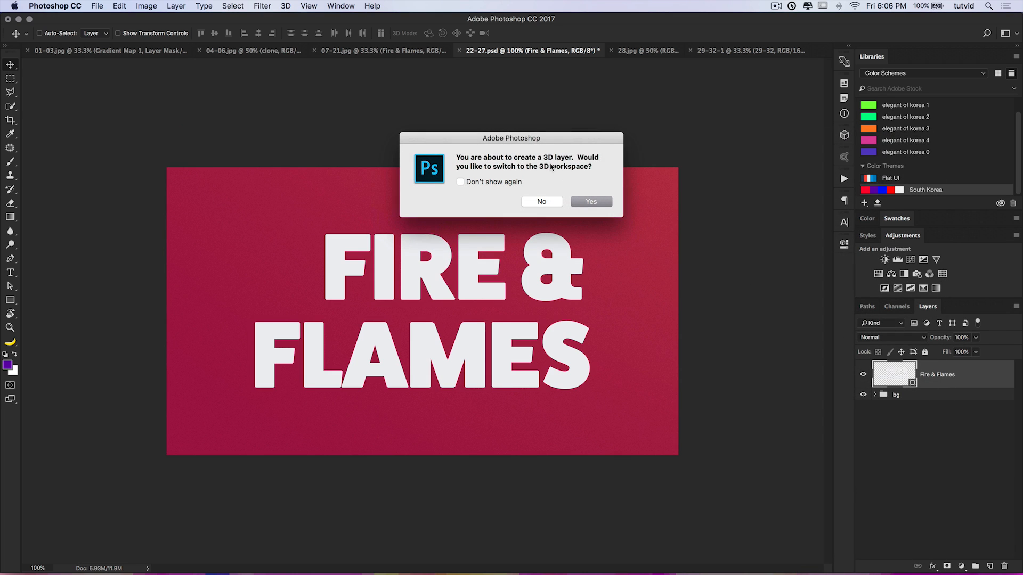
left_click(592, 202)
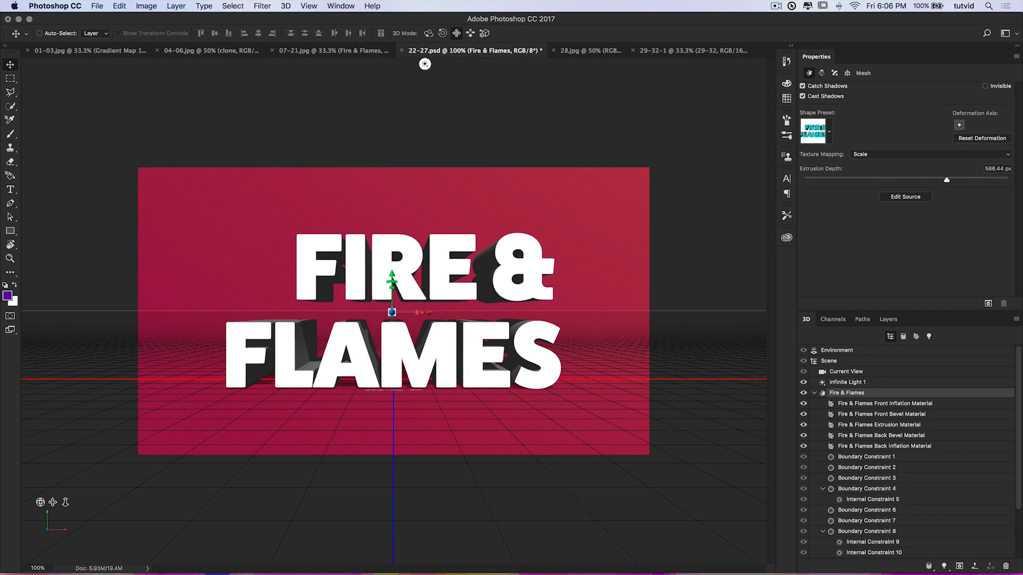
- Set the Fire & Flames mesh's extrusion depth to 120 px
left_click(1001, 168)
type("120")
key("Return")
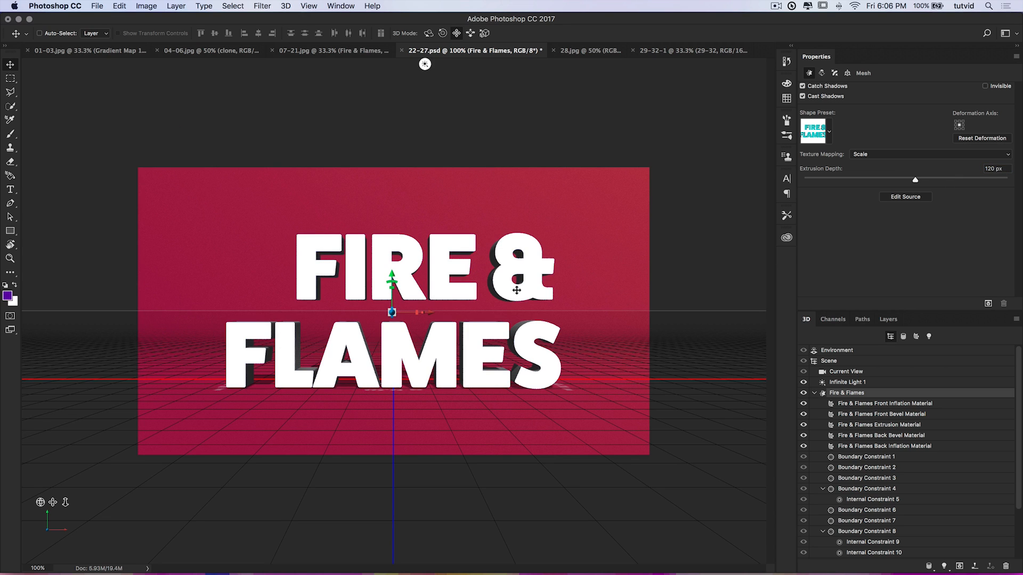
- Show the 3D scene from the Top view and set the Fire & Flames mesh's X rotation to 90°
right_click(49, 526)
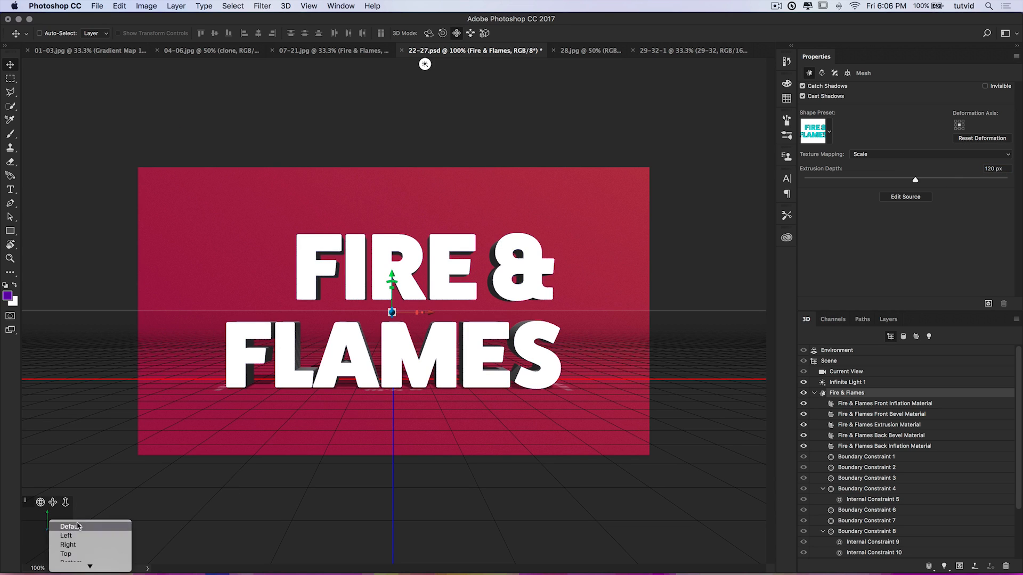
left_click(67, 554)
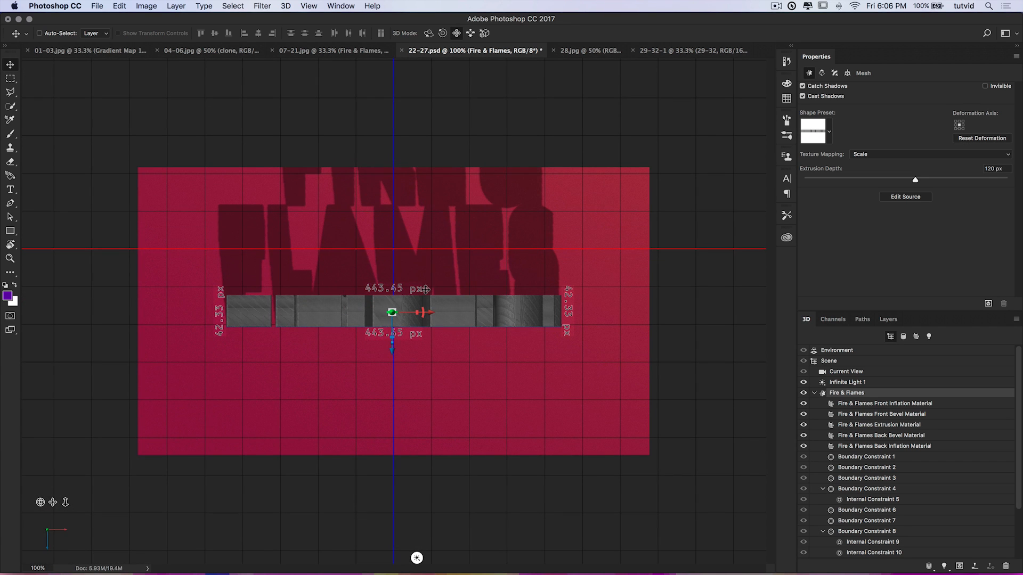
left_click(847, 74)
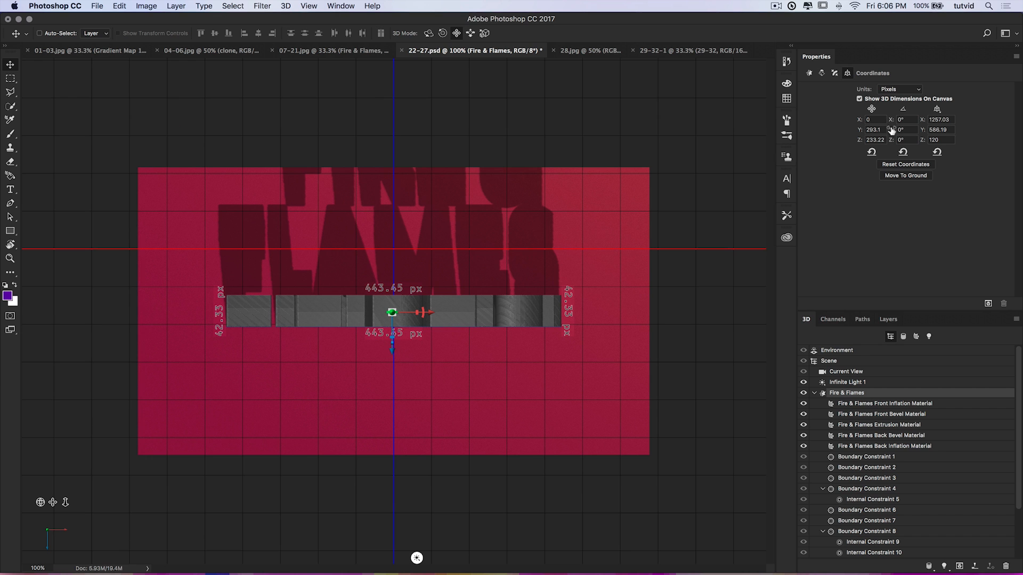
left_click_drag(890, 119, 990, 114)
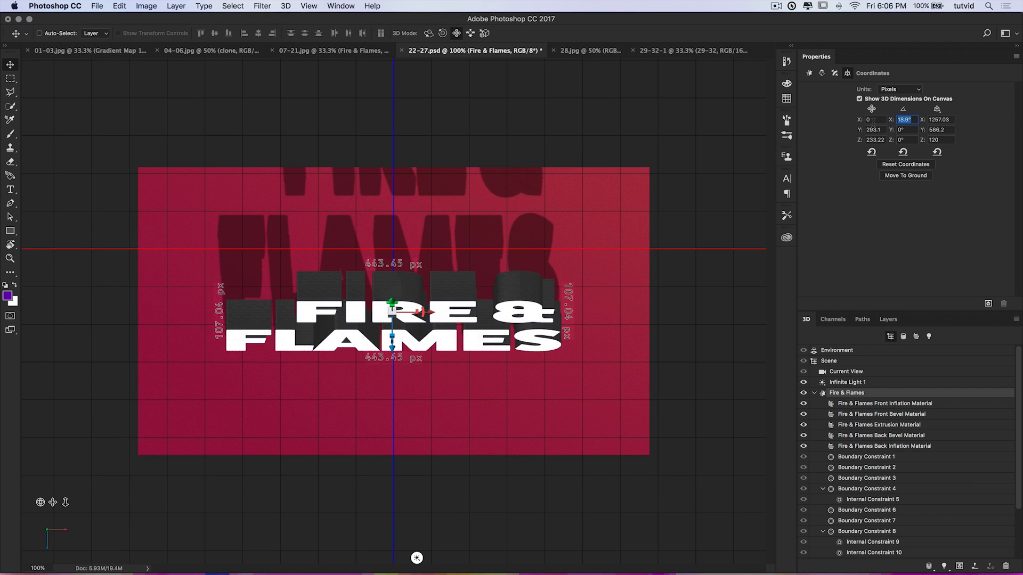
type("90")
key("Tab")
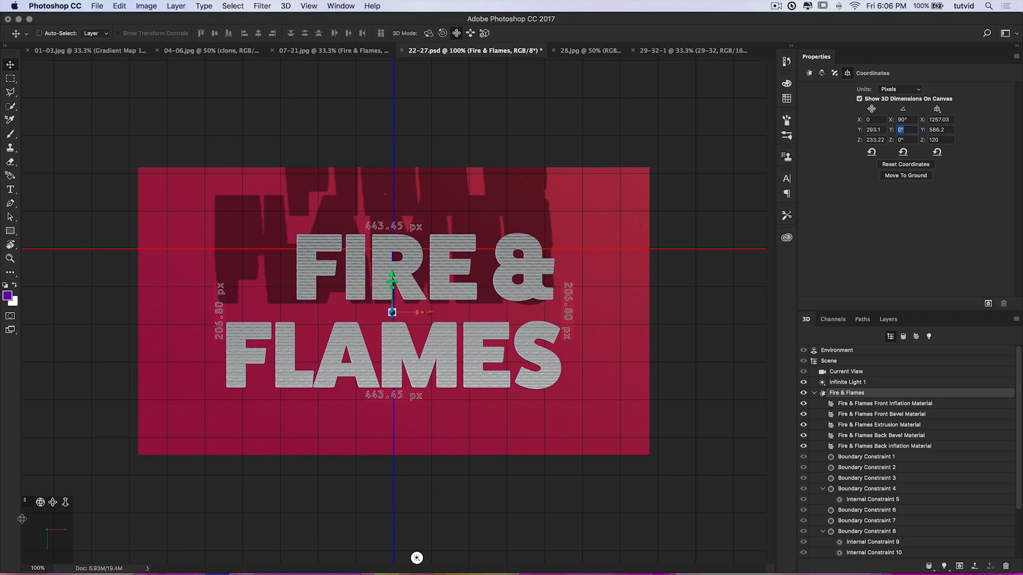
- Return the 3D scene to the Default view and move the Fire & Flames mesh to the ground
right_click(35, 528)
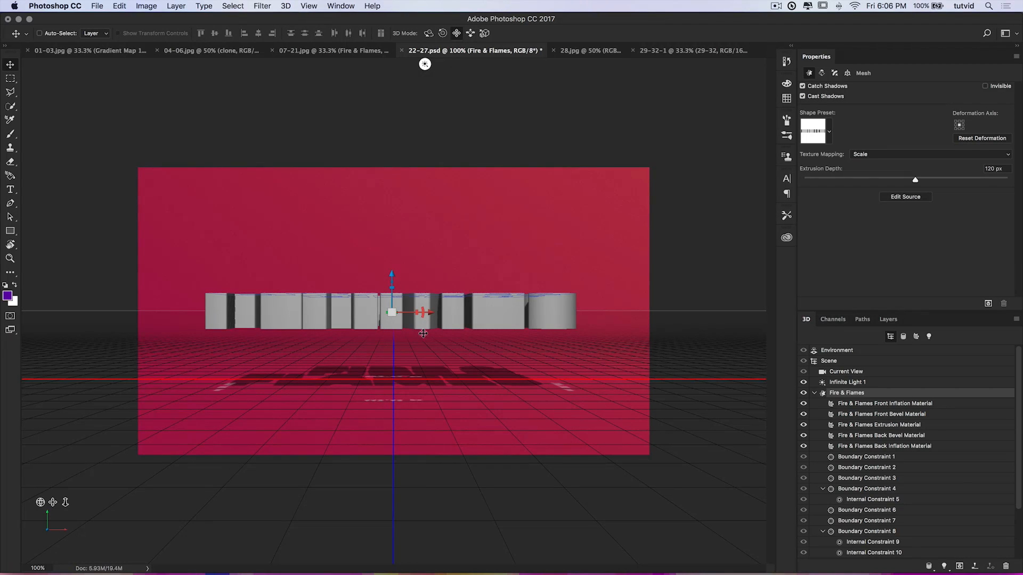
left_click(846, 74)
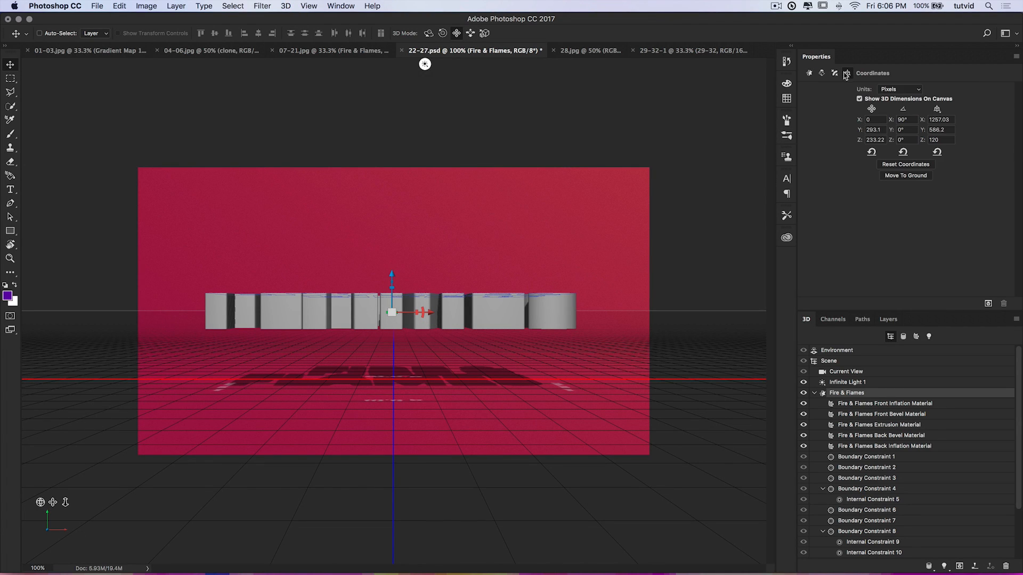
left_click(906, 177)
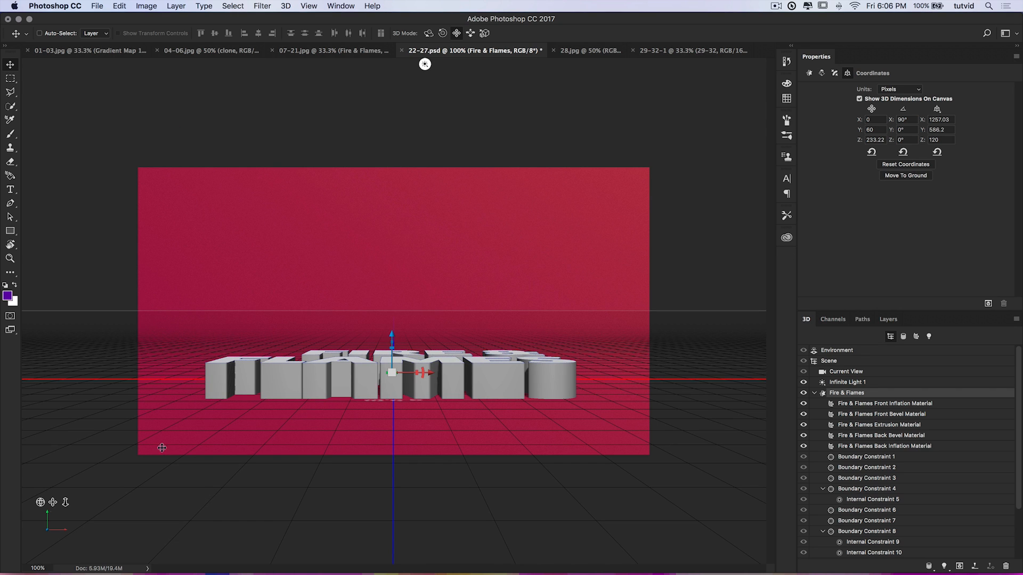
- In the Top view, swing Infinite Light 1 to the upper right so the lettering's shadow falls toward the lower left
left_click(80, 528)
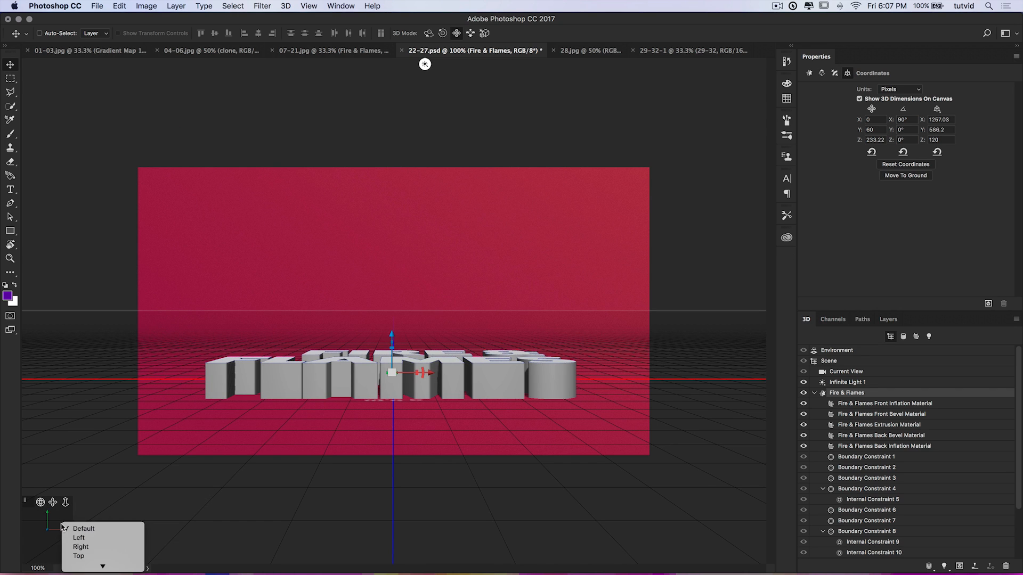
left_click(80, 556)
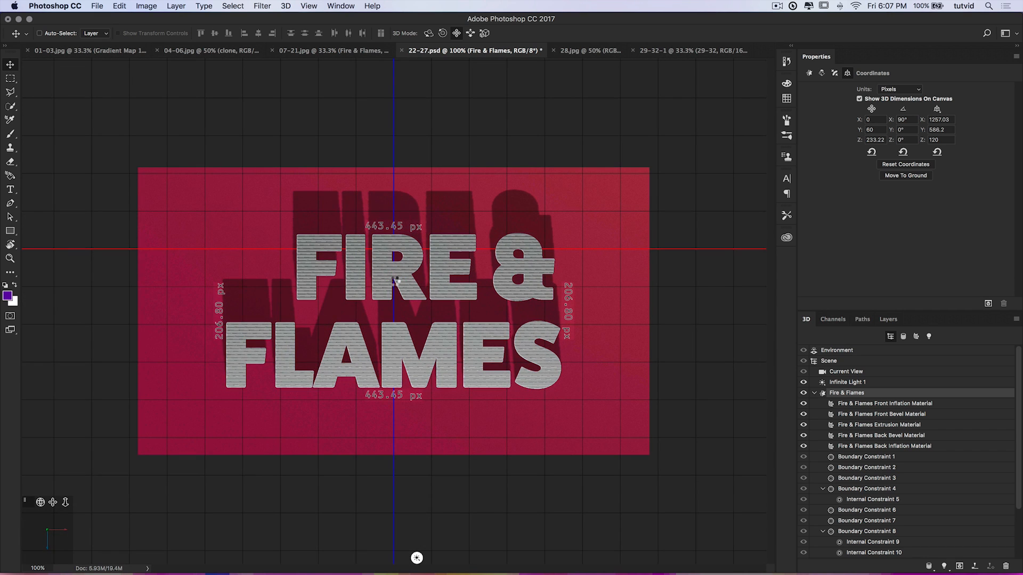
left_click(432, 243)
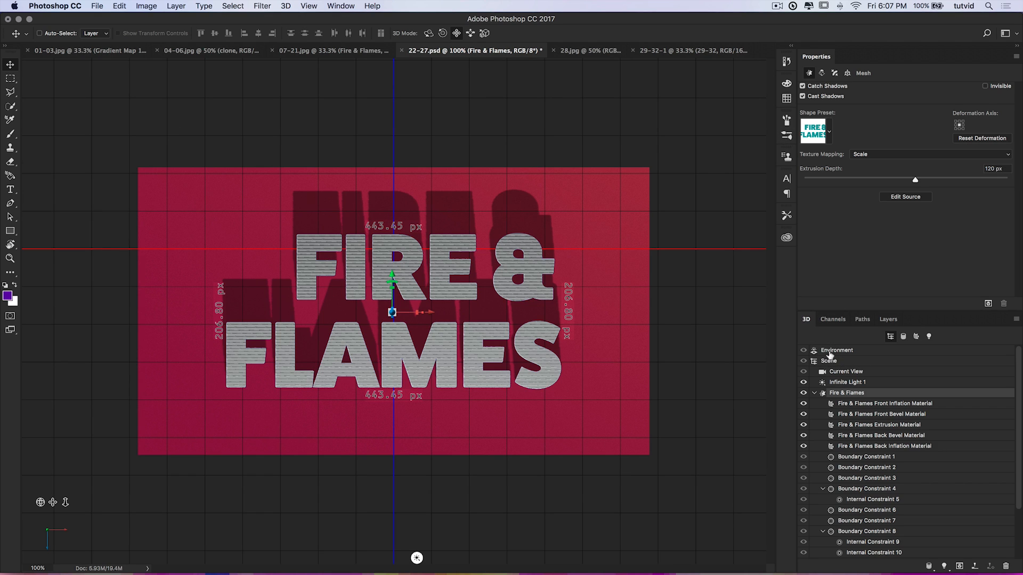
left_click(847, 383)
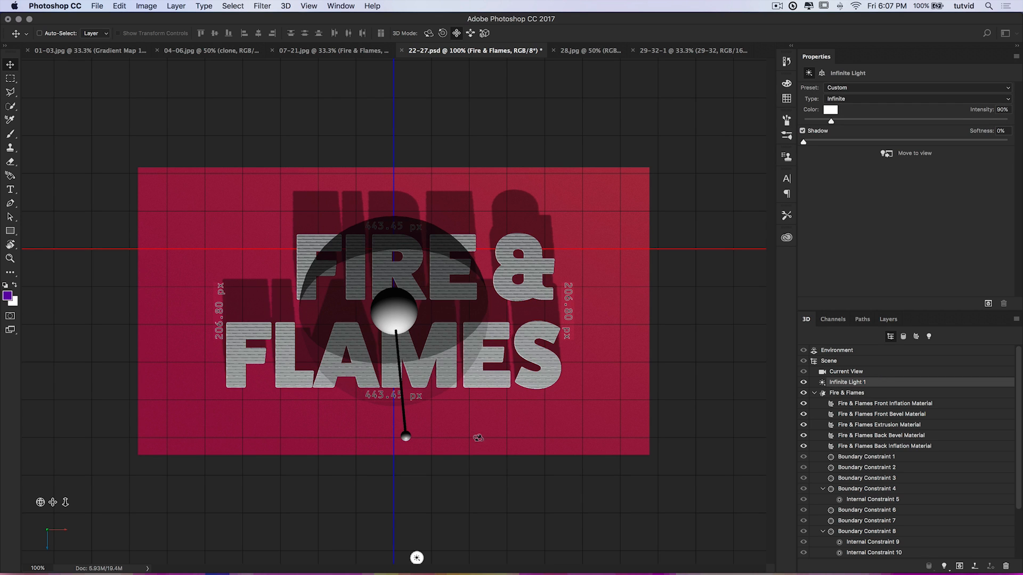
left_click_drag(405, 437, 469, 194)
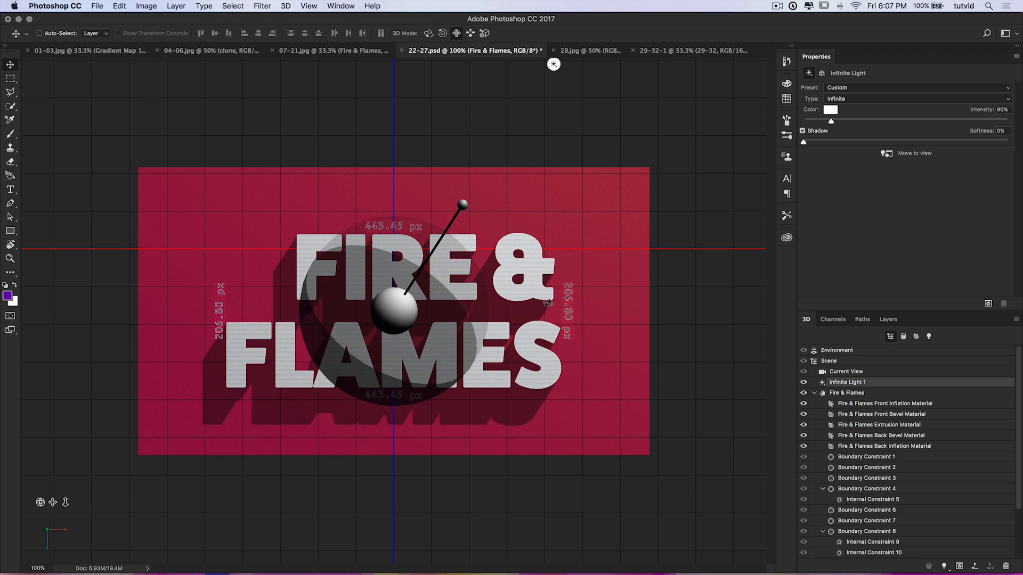
- Give the front cap of the Fire & Flames mesh a bevel width of 10%
left_click(839, 394)
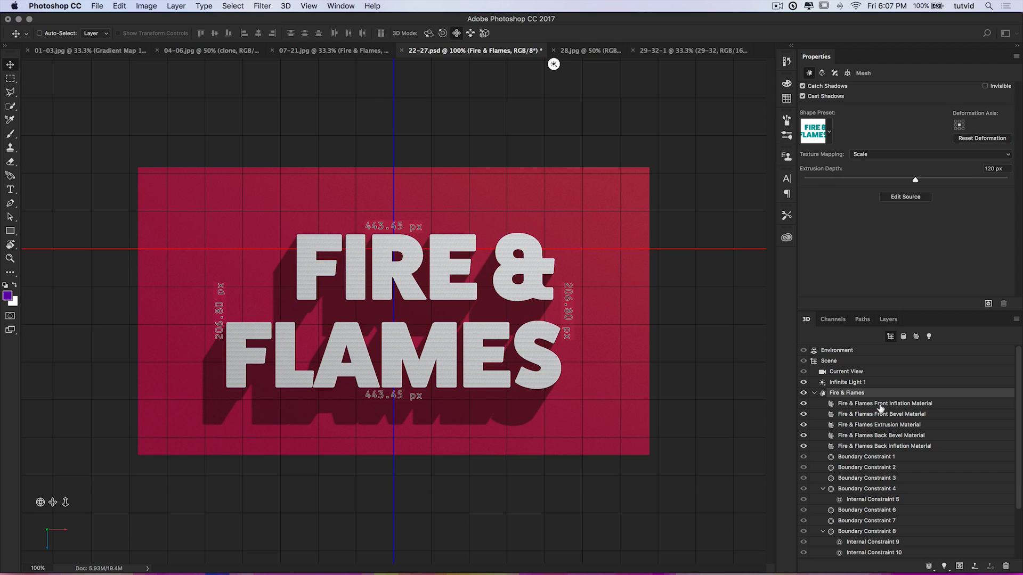
left_click(879, 405)
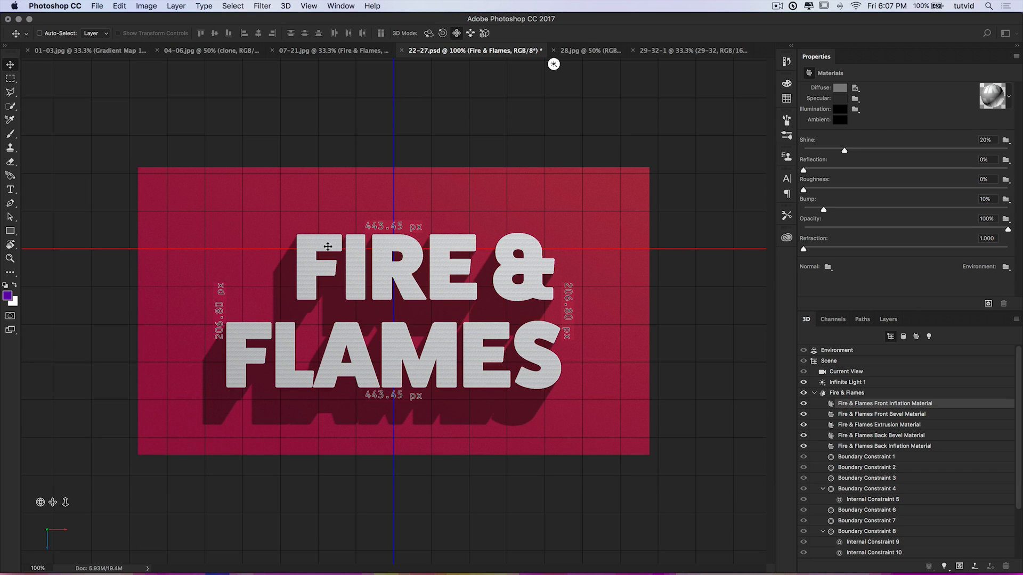
left_click(840, 393)
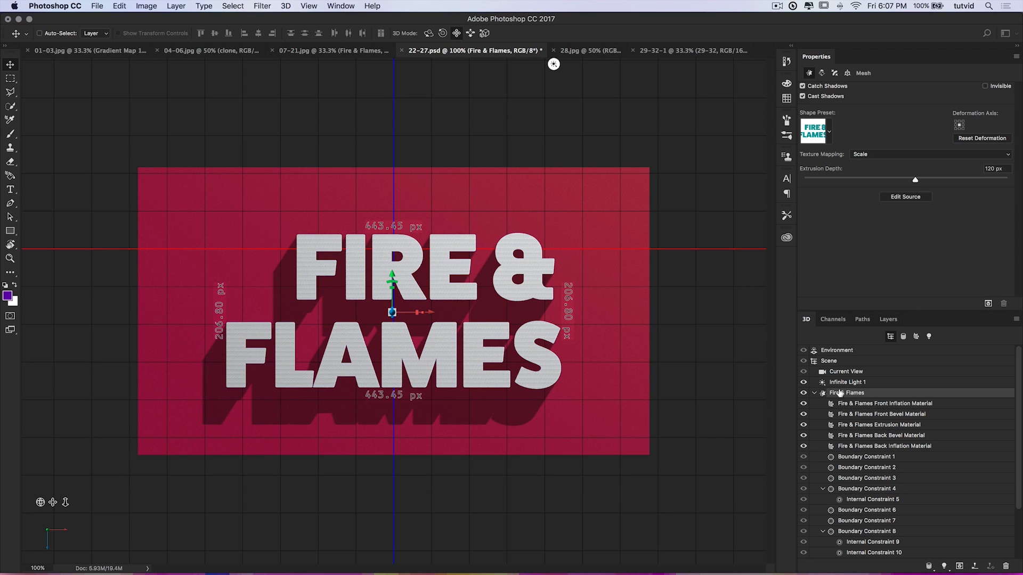
left_click(834, 73)
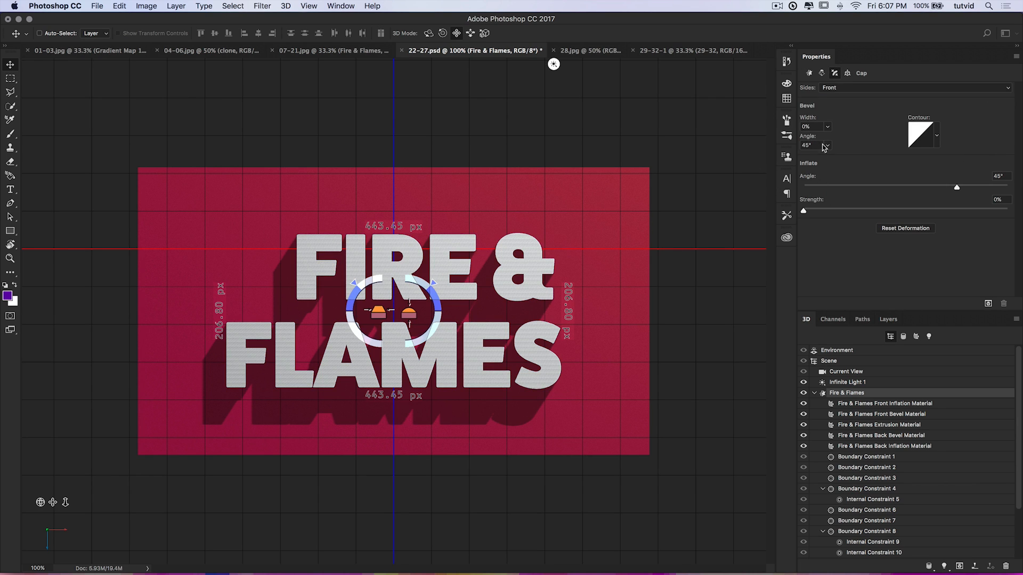
type("10")
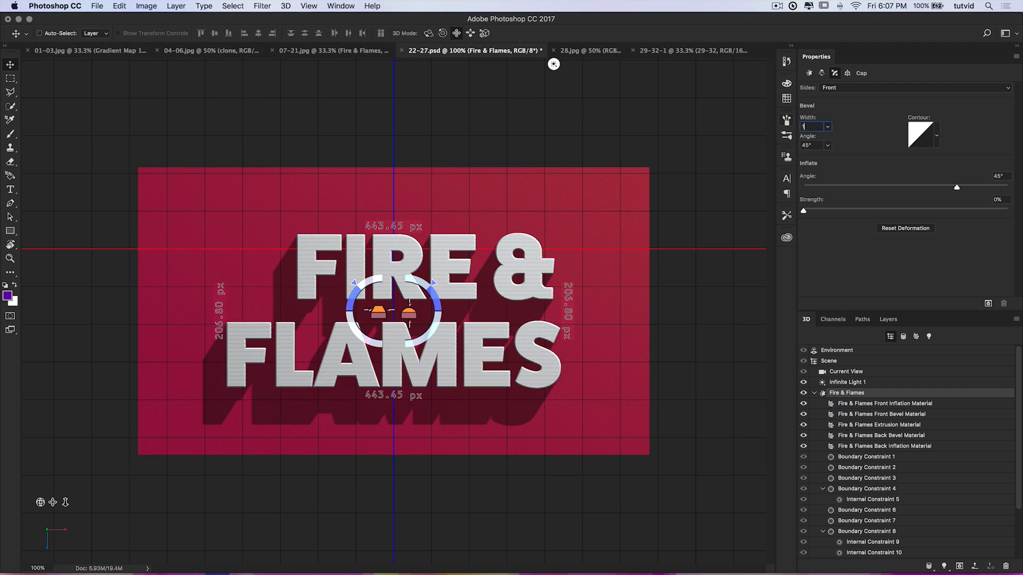
key("Tab")
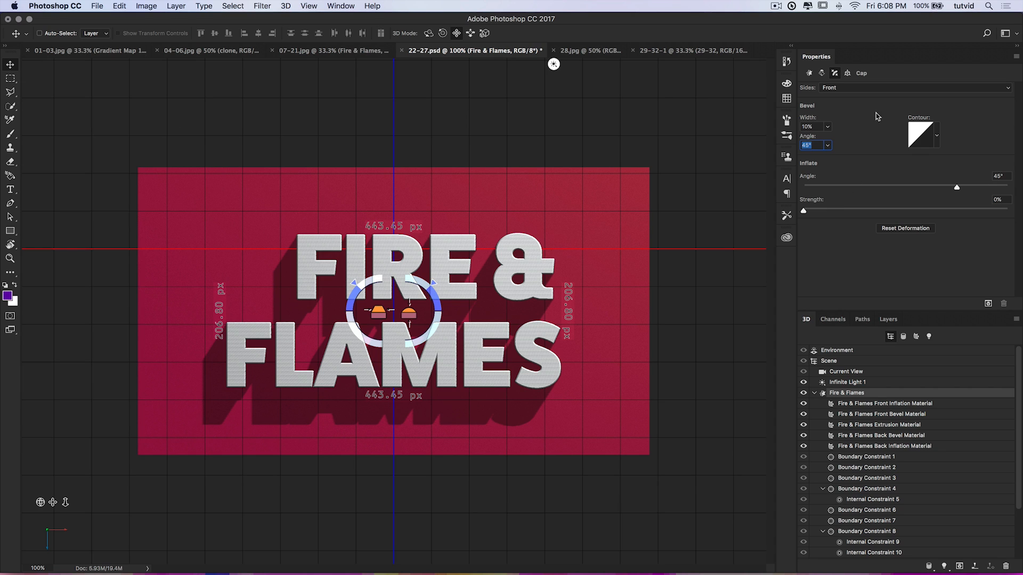
- Set the Front Inflation Material's diffuse color to orange (RGB 217, 155, 23) and remove its diffuse texture
left_click(879, 404)
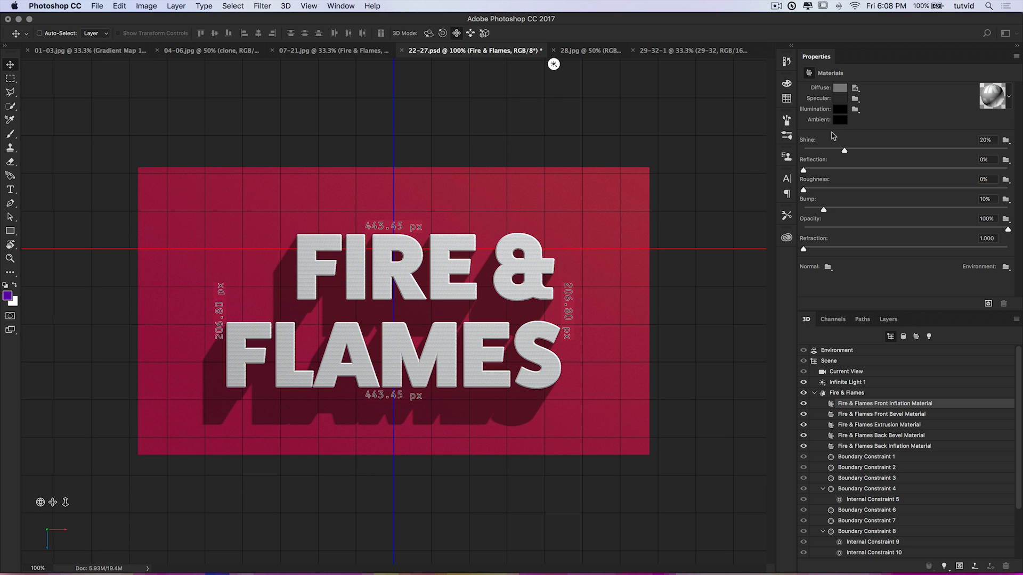
left_click(845, 90)
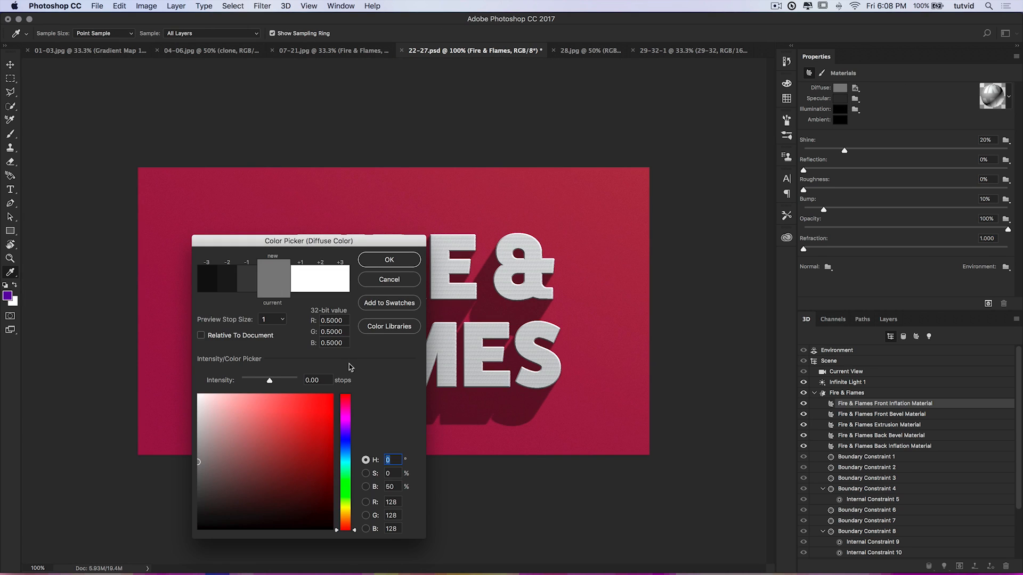
left_click_drag(346, 521, 345, 515)
left_click(319, 414)
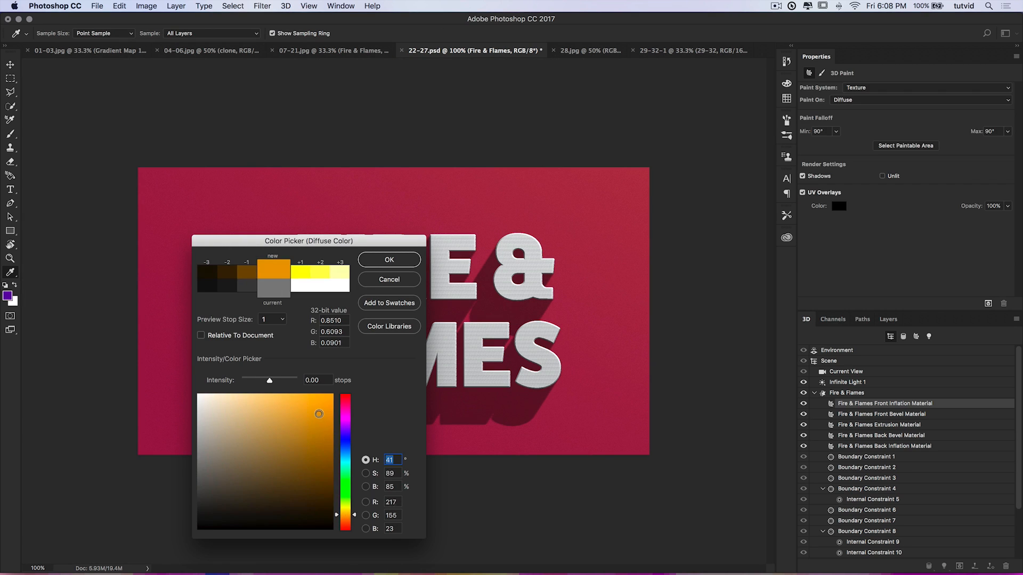
left_click(389, 260)
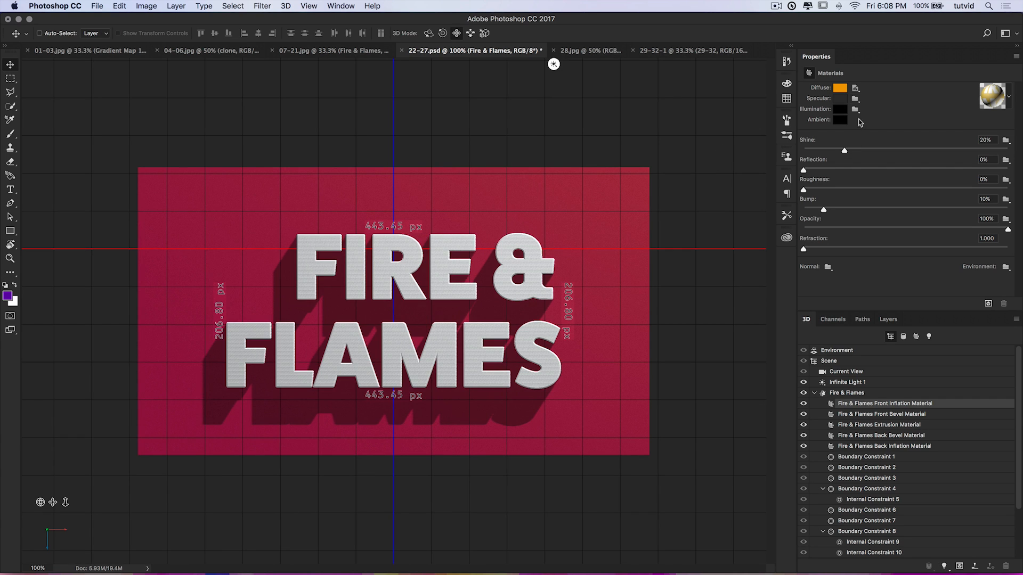
left_click(855, 88)
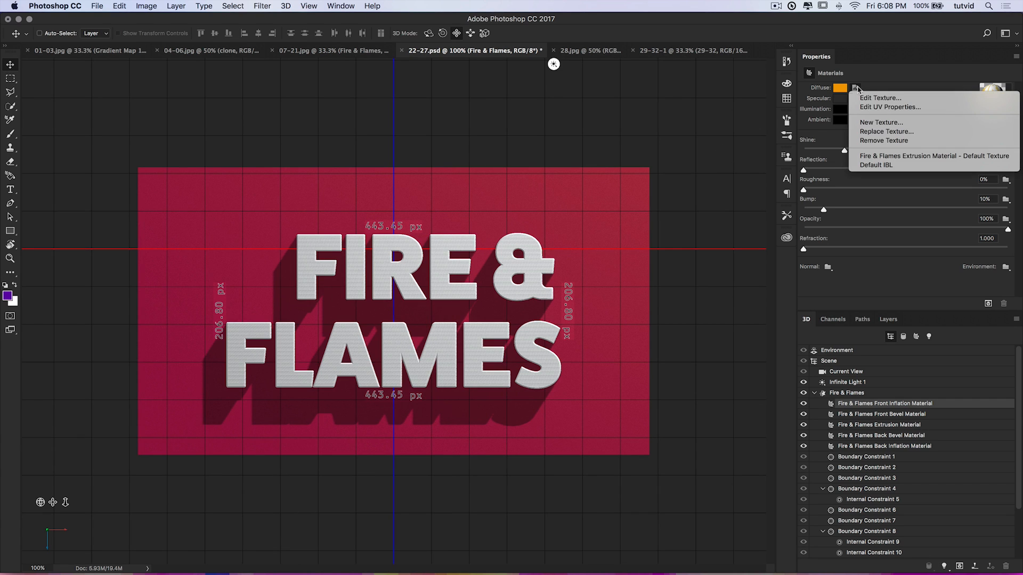
left_click(883, 140)
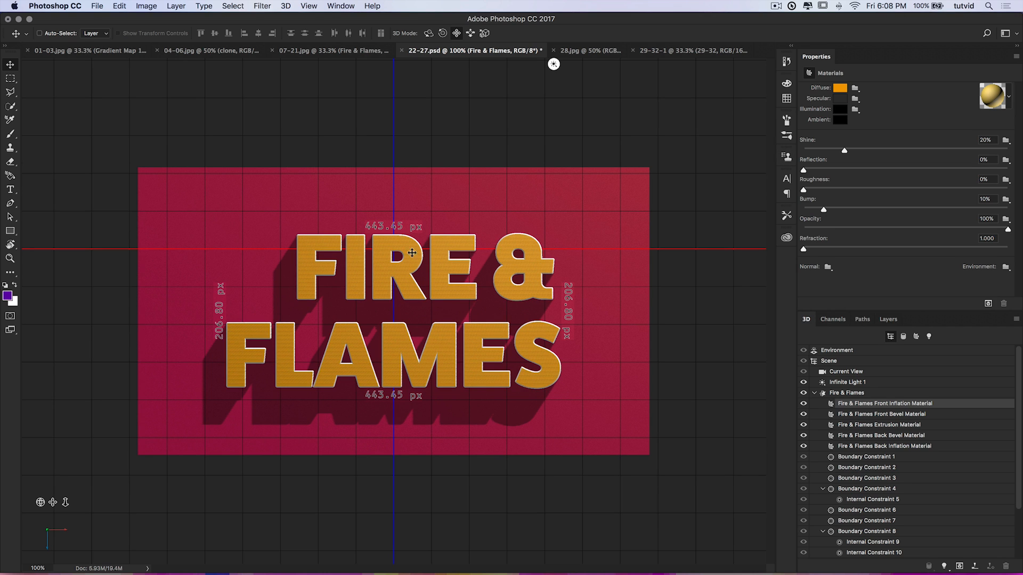
- Remove the Front Bevel Material's diffuse texture, color it yellow (RGB 234, 216, 17) and start rendering the 3D scene
left_click(880, 414)
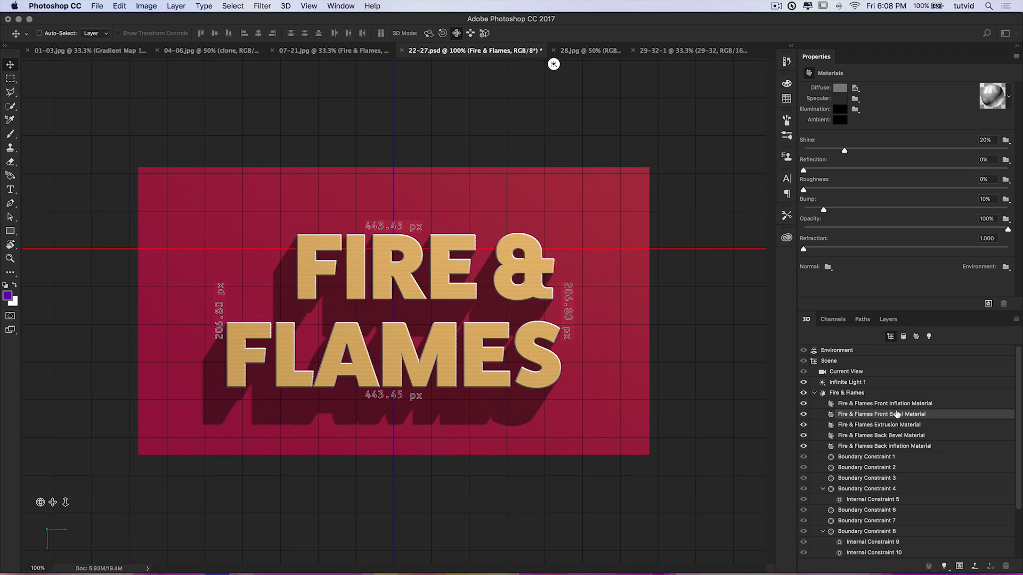
left_click(856, 88)
left_click(872, 140)
left_click(841, 89)
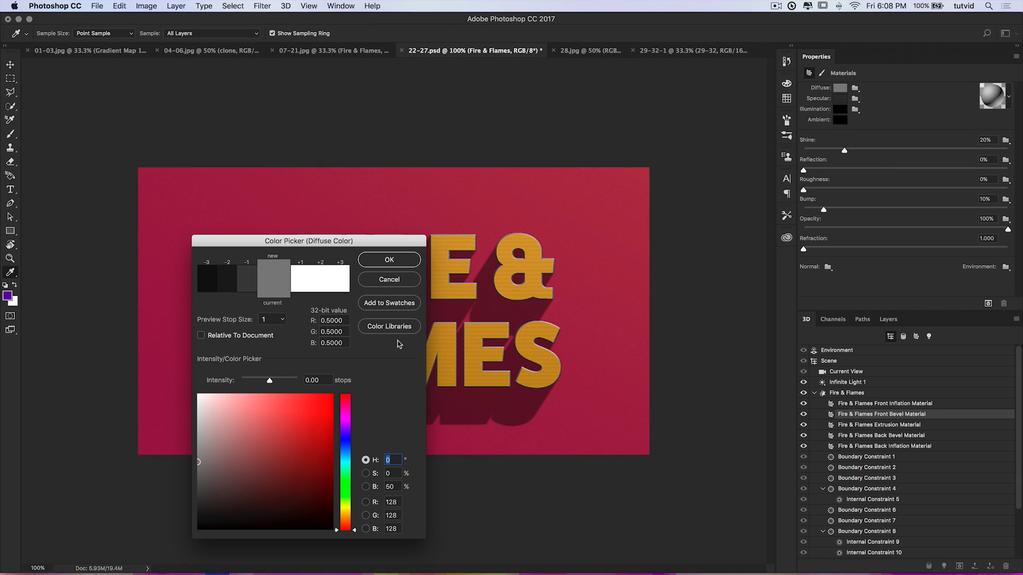
left_click_drag(345, 517, 346, 509)
left_click(322, 409)
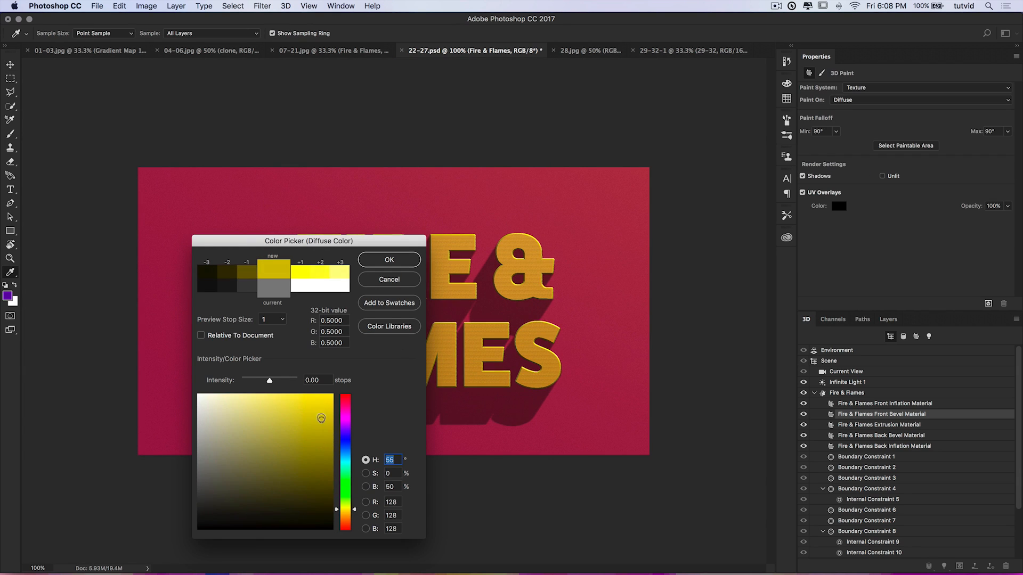
left_click(323, 405)
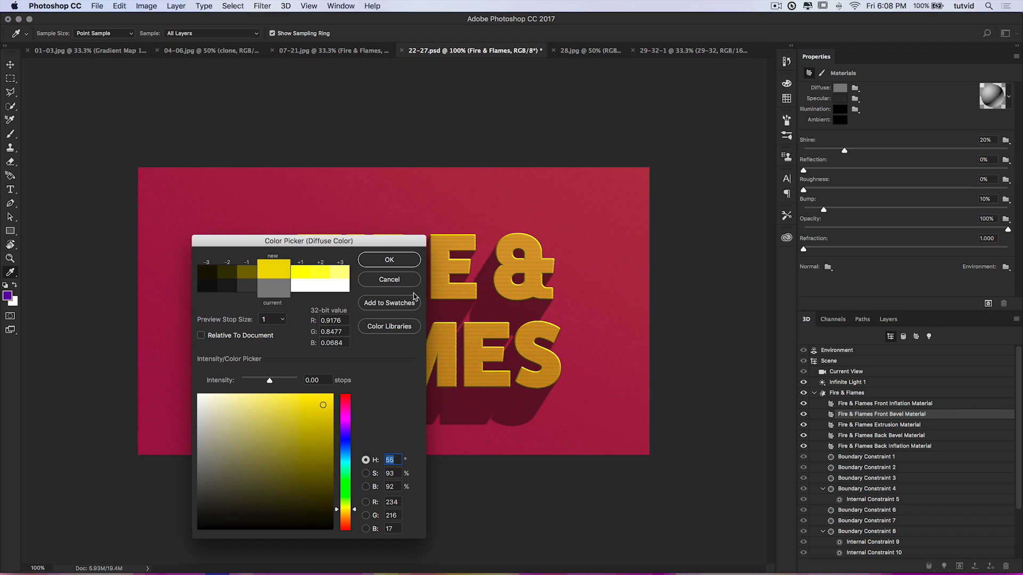
key("Return")
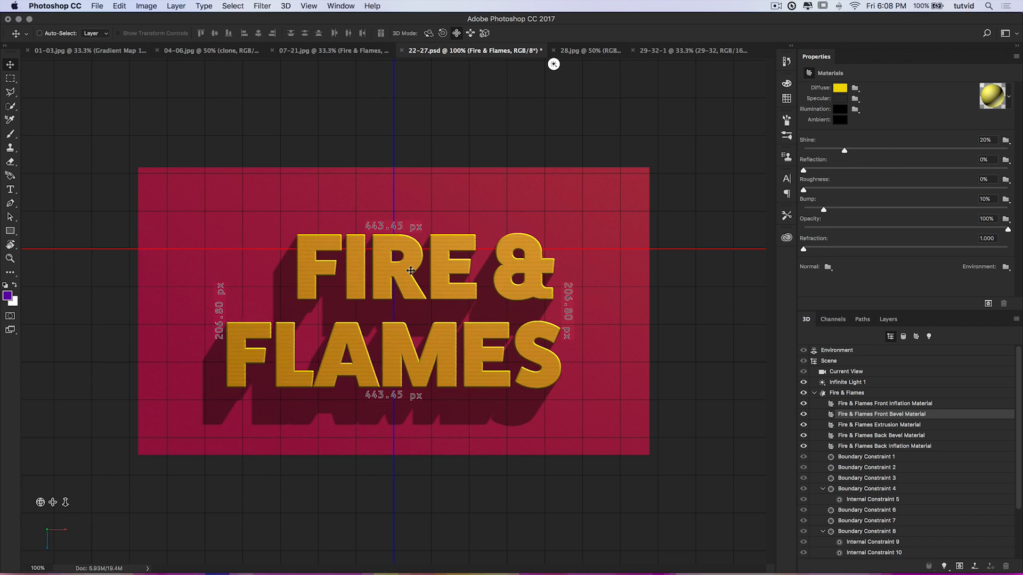
left_click(989, 304)
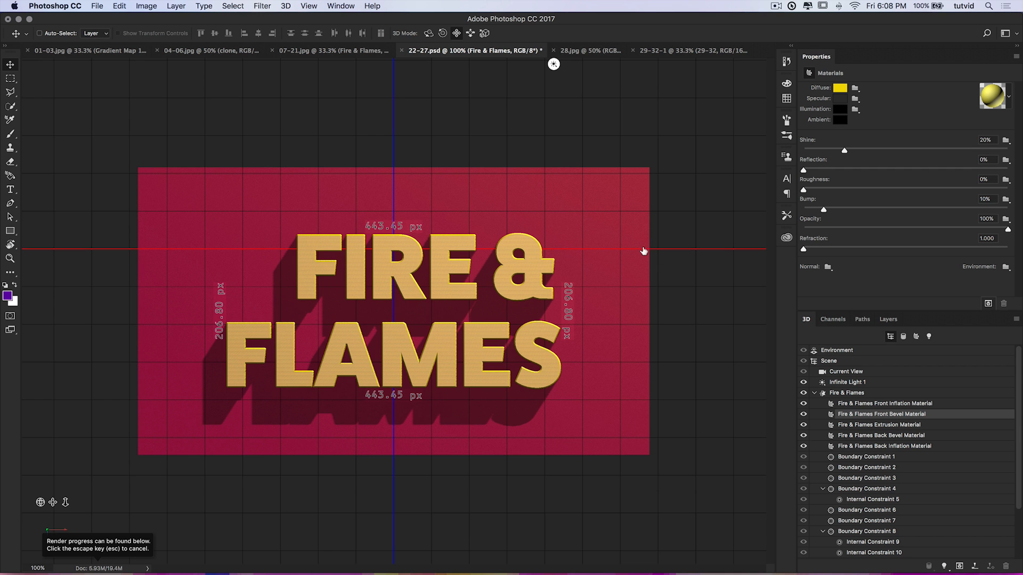
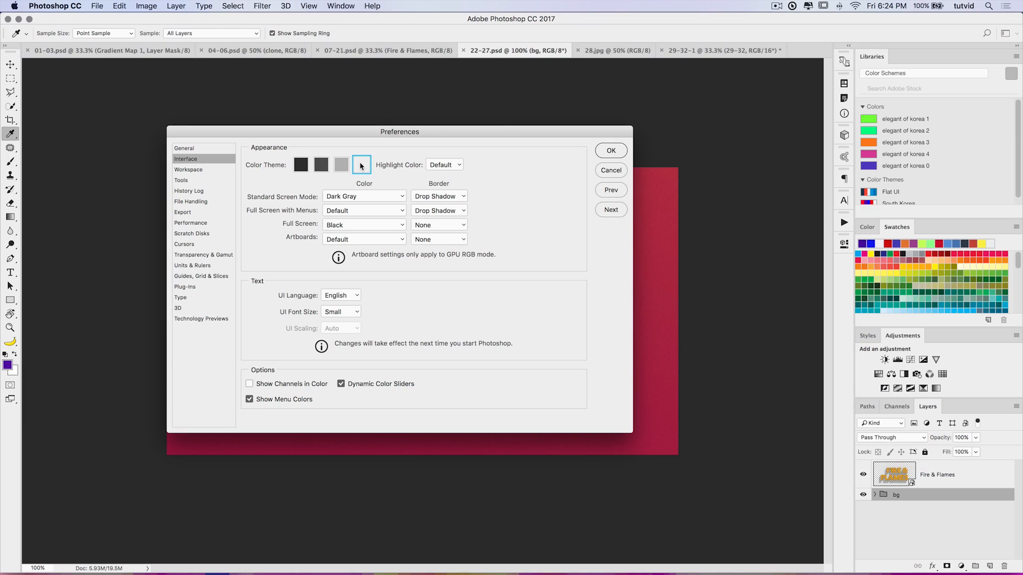
- Set the interface color theme to the darkest option, confirm the preferences and activate the Move tool
key("shift+F1")
key("shift+F1")
key("shift+F1")
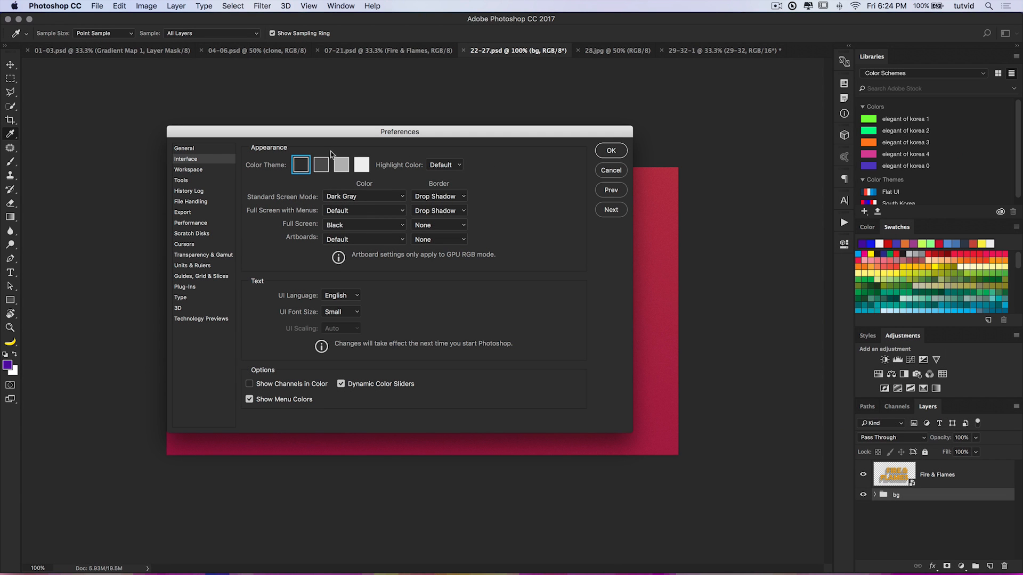
left_click(611, 151)
key("v")
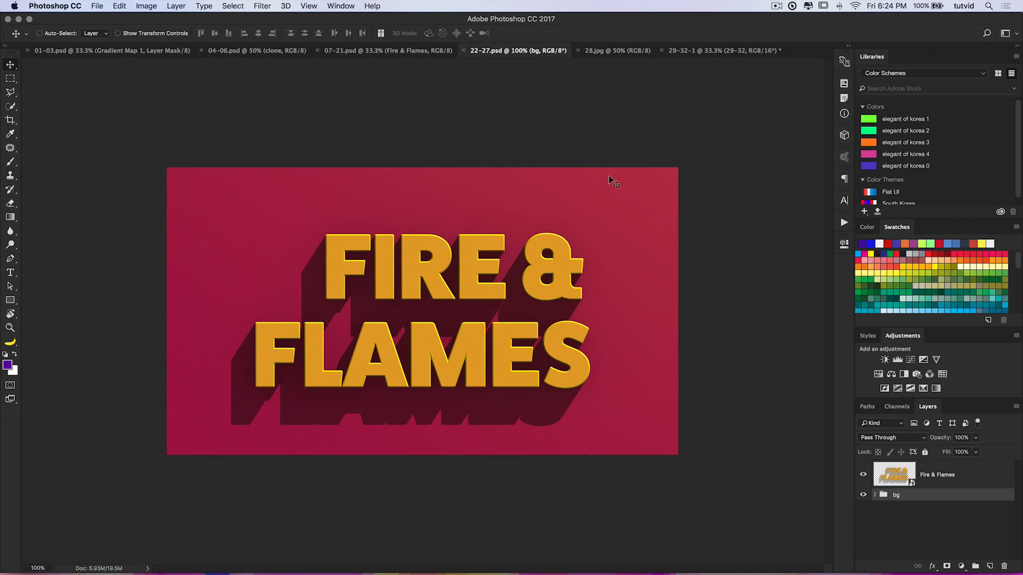
- Start a Color Range selection in 28.jpg using Sampled Colors with a fuzziness of 40, keeping the basil leaves in view
left_click(619, 51)
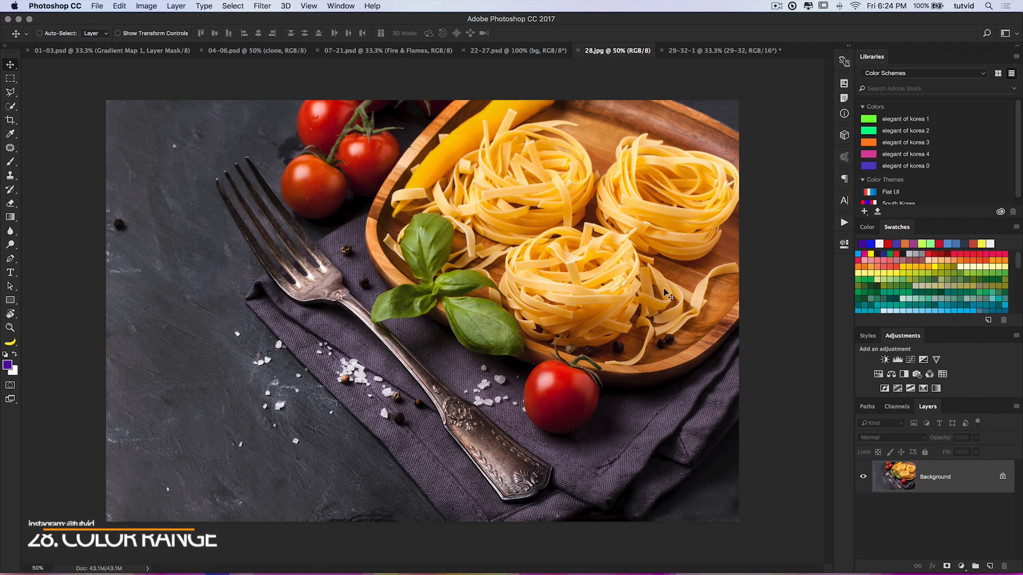
left_click(233, 6)
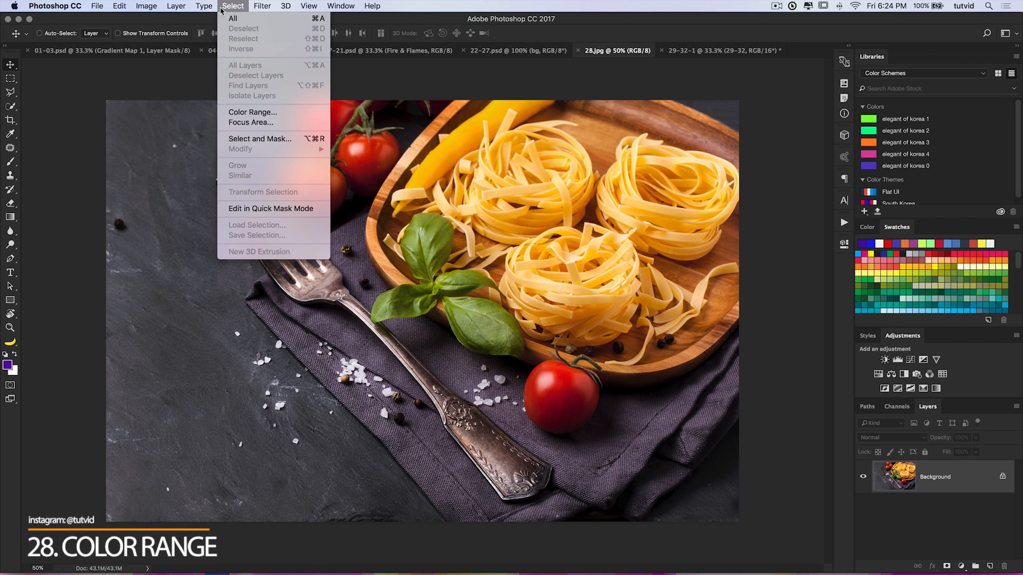
left_click(253, 112)
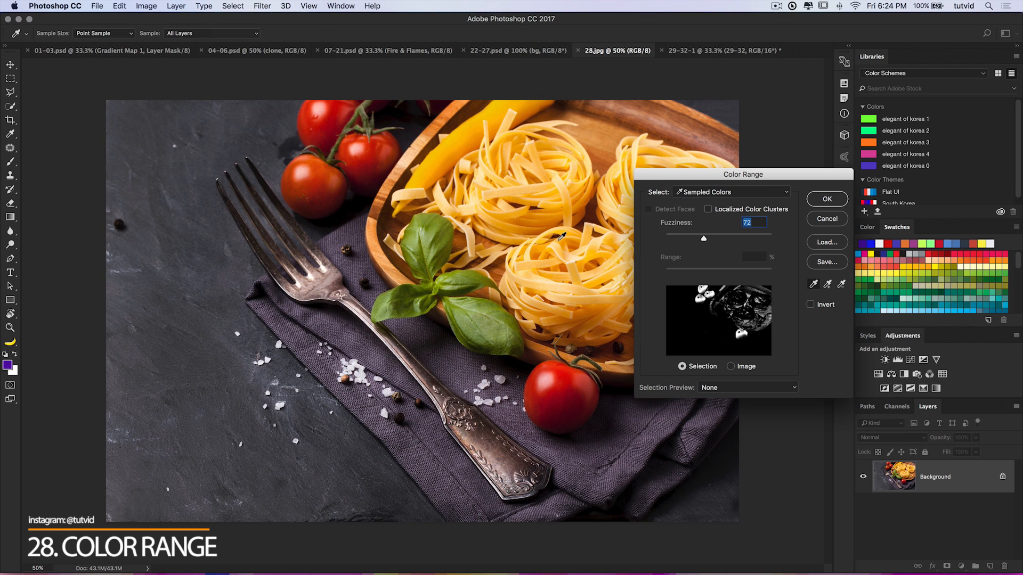
left_click_drag(705, 179, 163, 279)
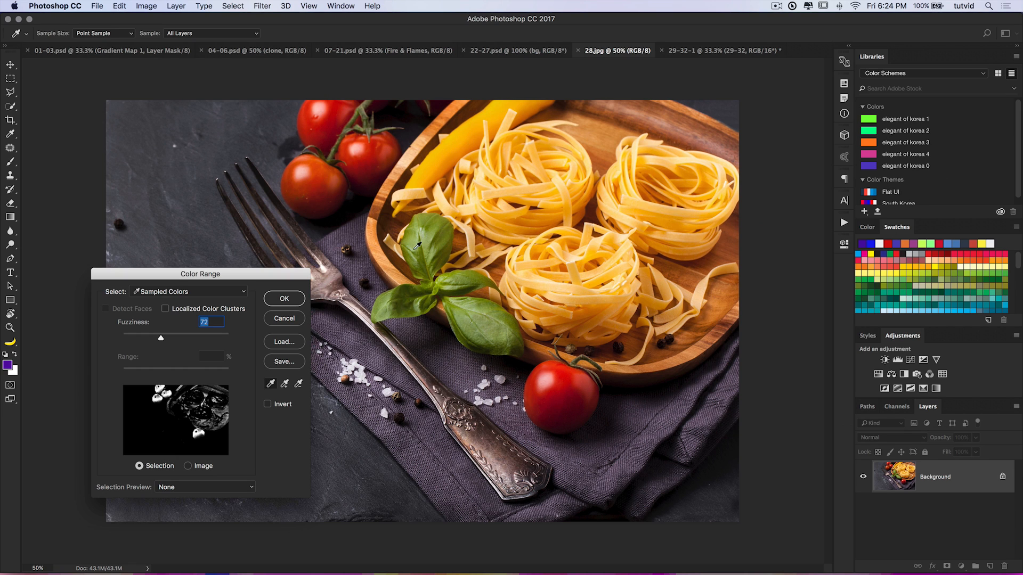
left_click_drag(246, 275, 271, 225)
left_click_drag(182, 290, 167, 290)
- Sample several greens of the basil leaves, raise the fuzziness to 54 and apply the Color Range selection
left_click(425, 236)
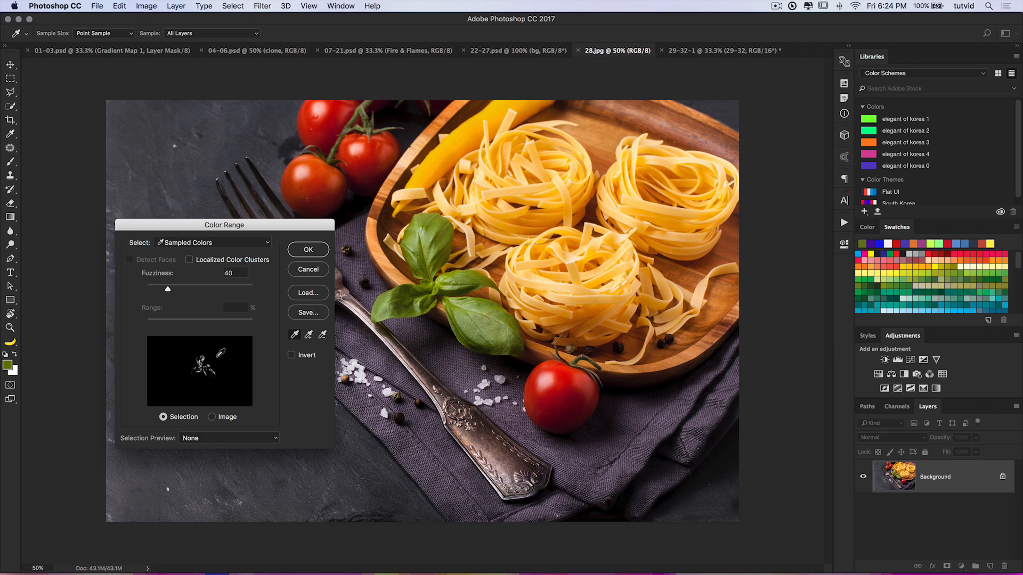
left_click(414, 247)
left_click(413, 256)
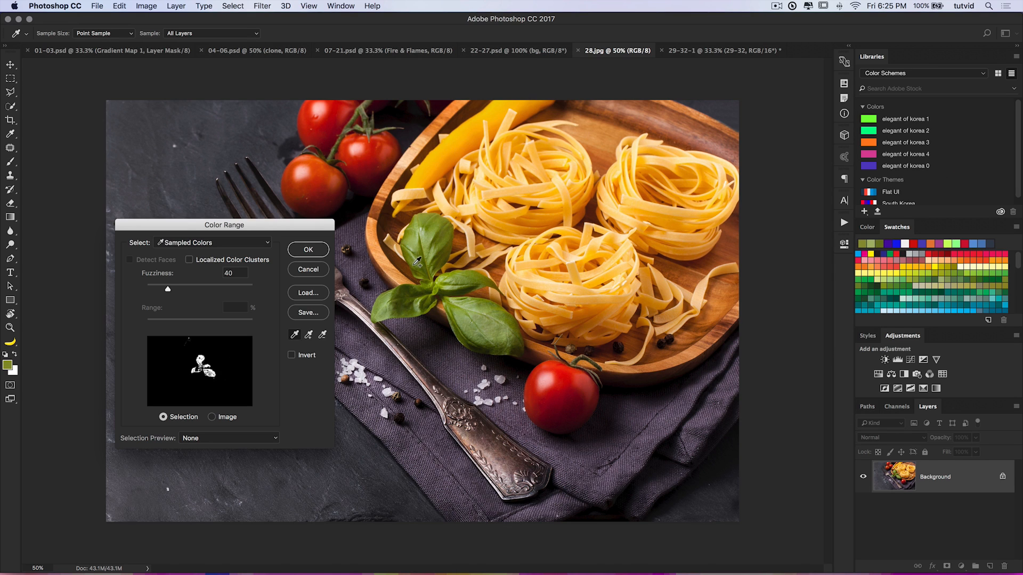
left_click(442, 256)
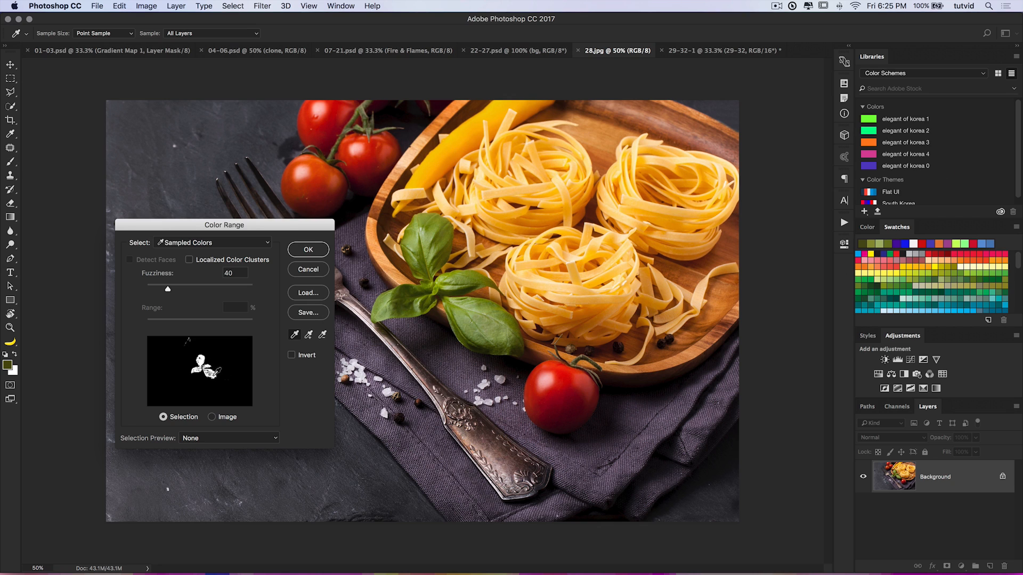
left_click_drag(169, 290, 174, 289)
left_click(452, 233)
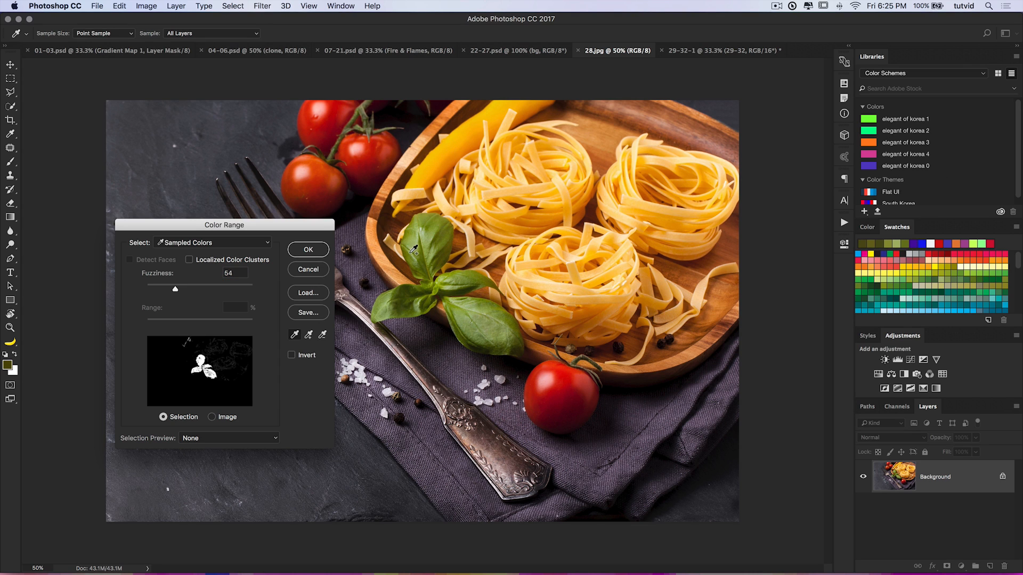
left_click(408, 235)
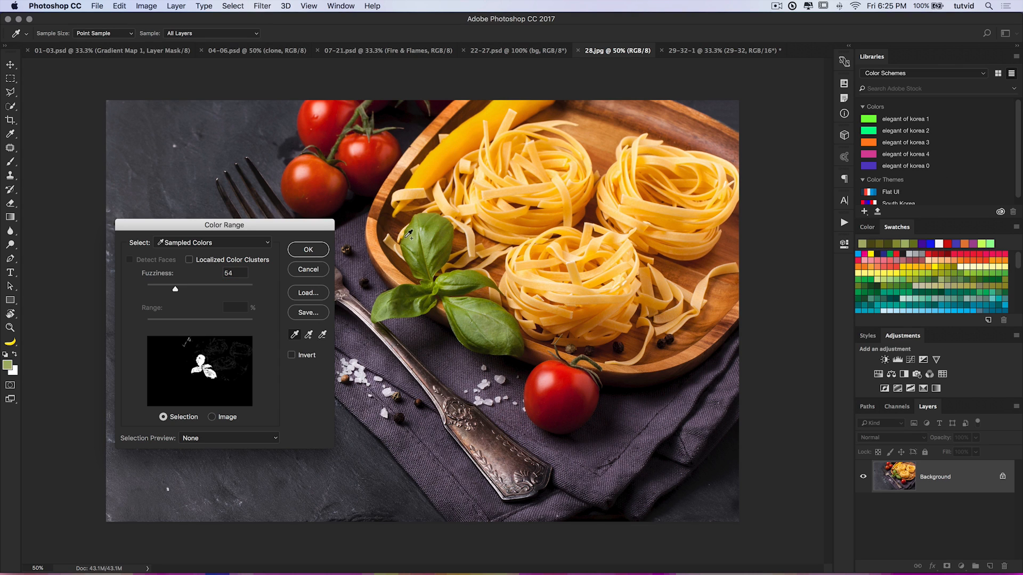
left_click(309, 248)
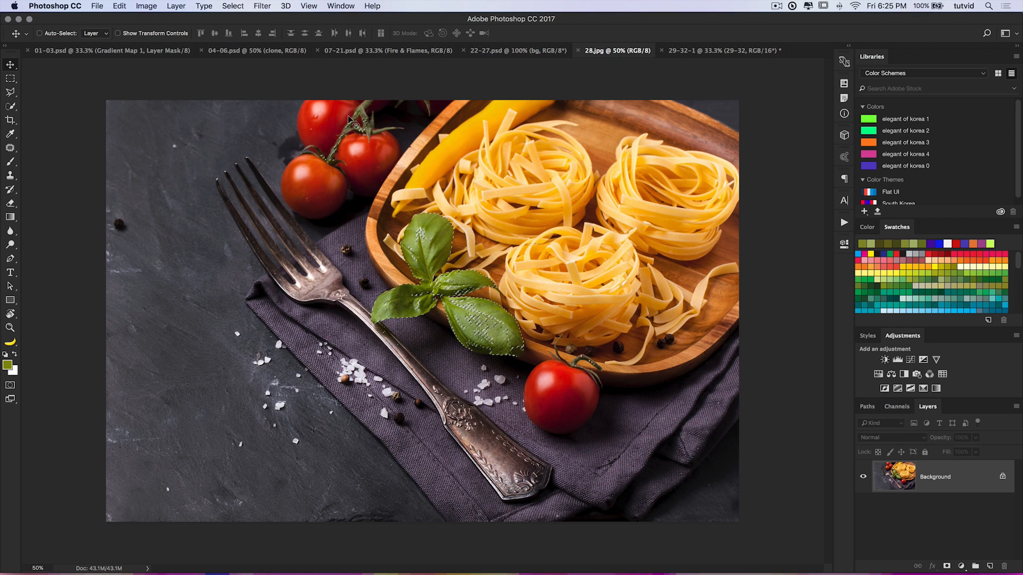
- Subtract the stray areas around the tomato stems from the selection with the Lasso tool, keeping the basil leaves
left_click(16, 90)
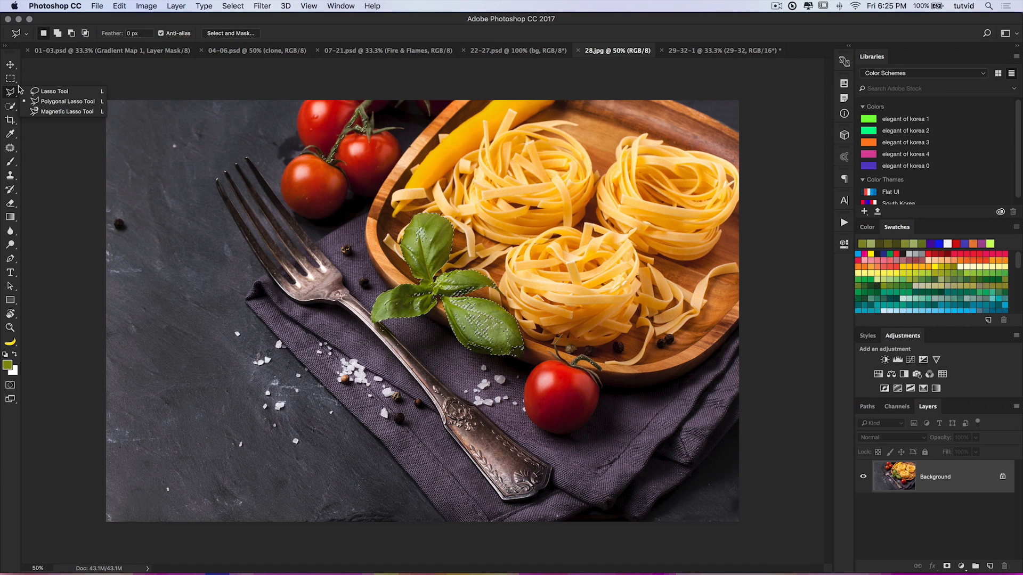
left_click(56, 91)
left_click(71, 34)
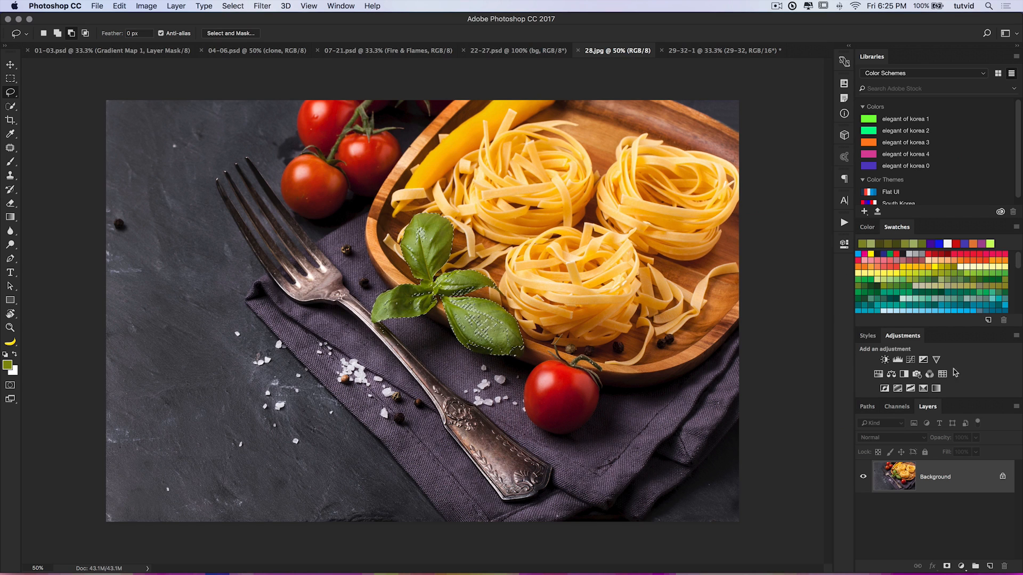
- Add a Hue/Saturation adjustment to the selected basil with Hue +15, Saturation +33 and Lightness -6, and compare before and after
left_click(879, 374)
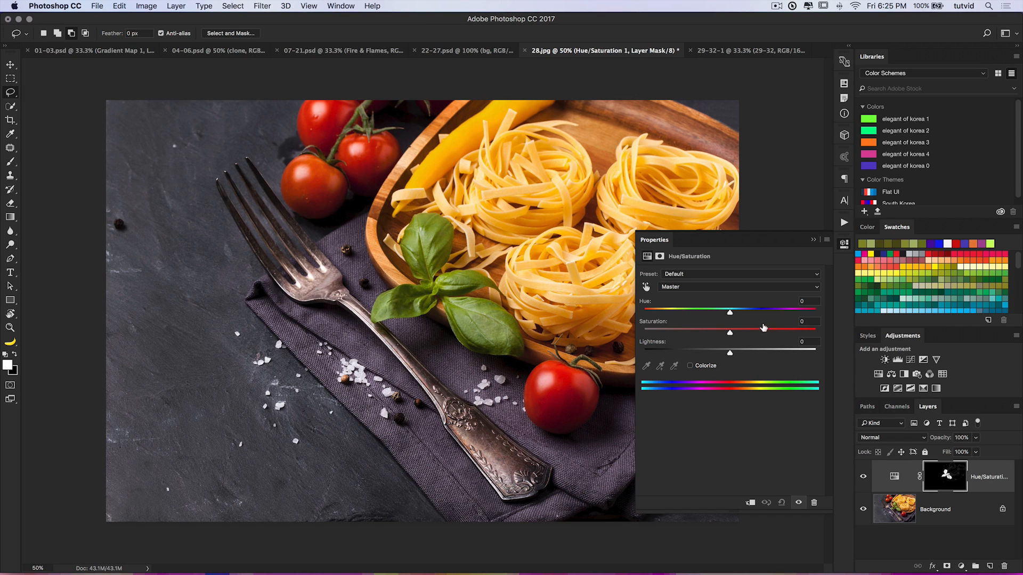
left_click_drag(731, 315, 726, 353)
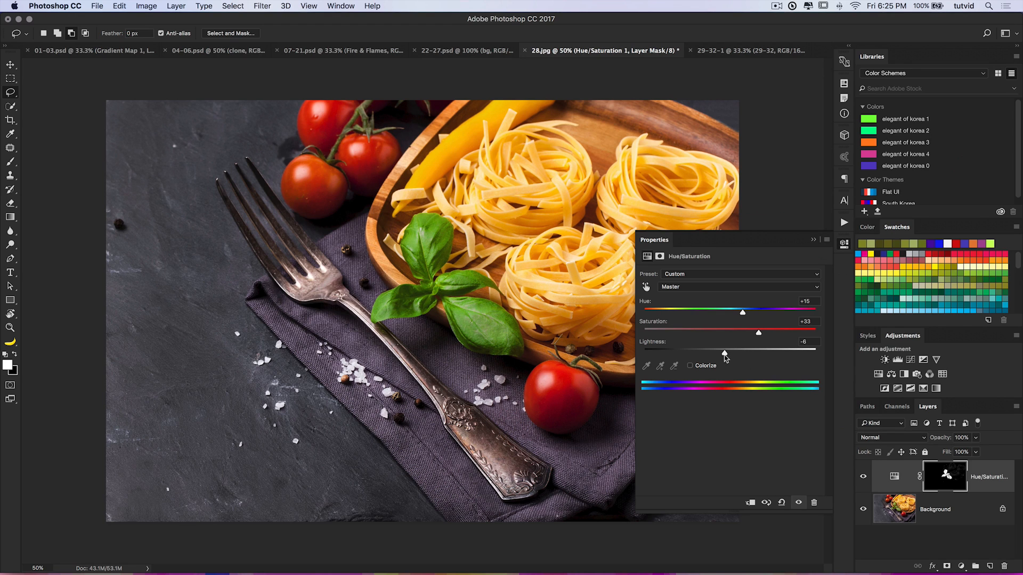
left_click(868, 504)
left_click(863, 478)
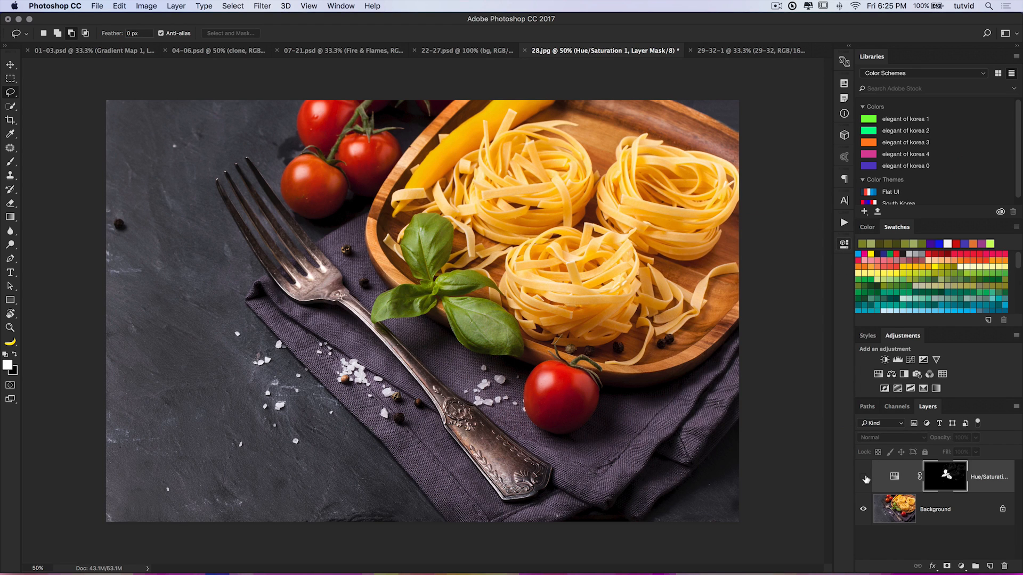
left_click(864, 477)
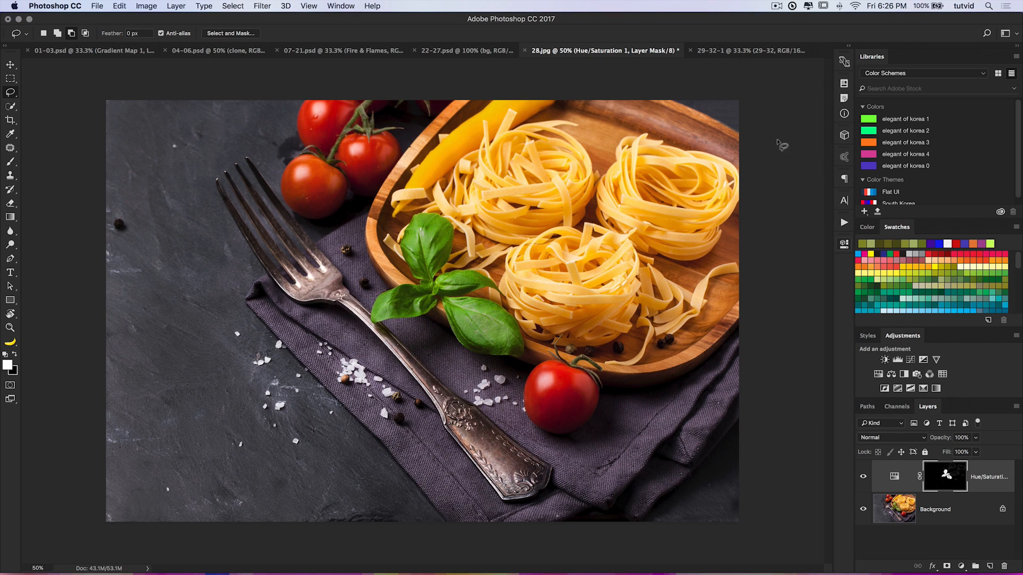
- Switch to the 29-32-1 portrait document and activate the Move tool
left_click(759, 52)
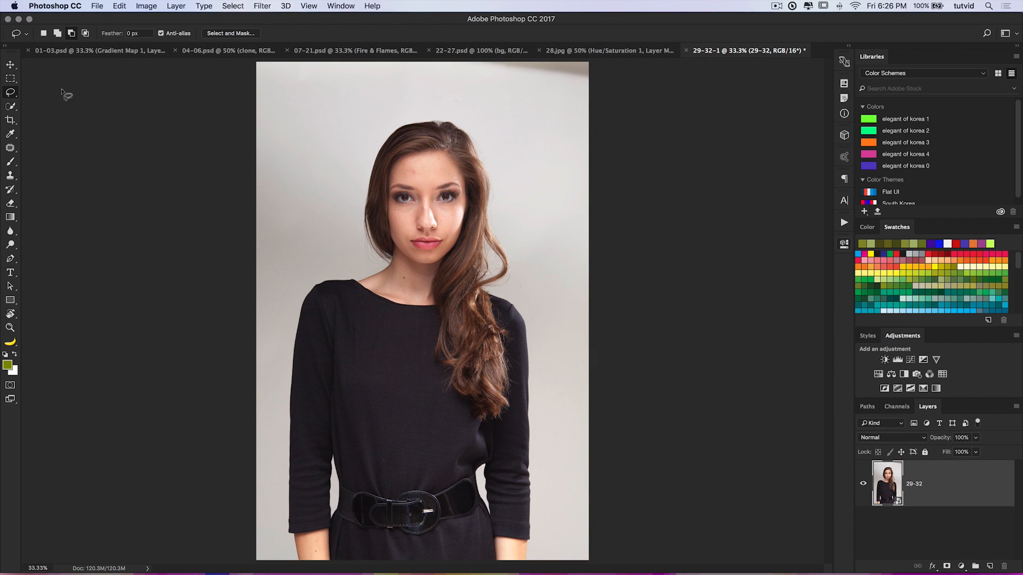
left_click(12, 65)
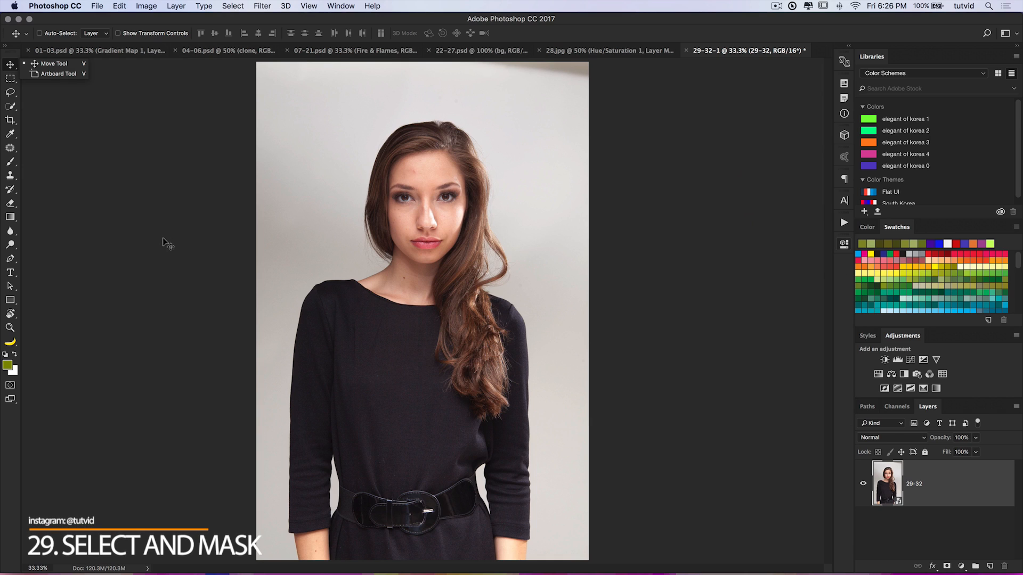
left_click(146, 119)
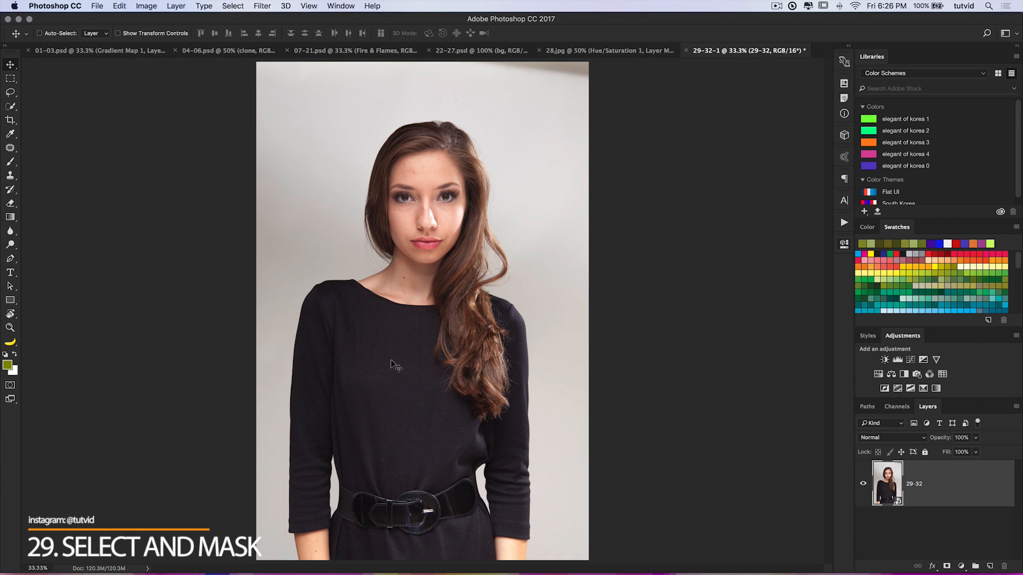
left_click(232, 6)
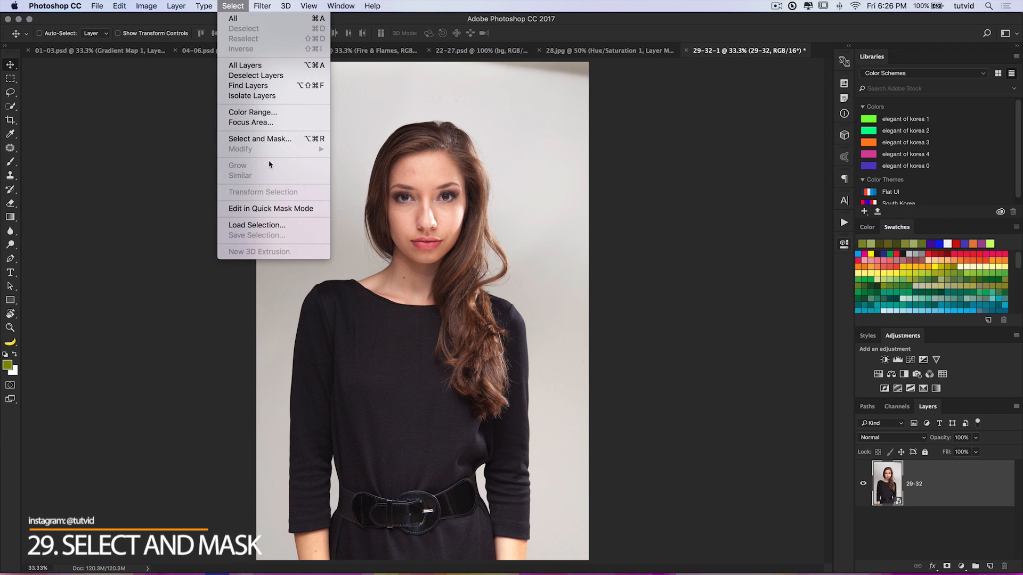
left_click(141, 153)
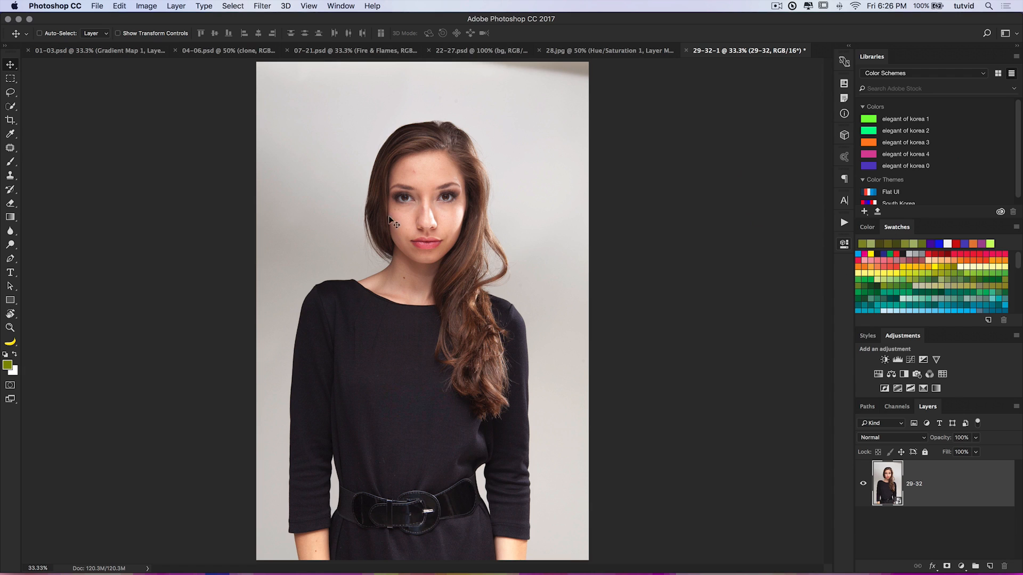
- Select the whole woman, including her hair and hands, with the Quick Selection tool and subtract excess background beside her hair
left_click(11, 108)
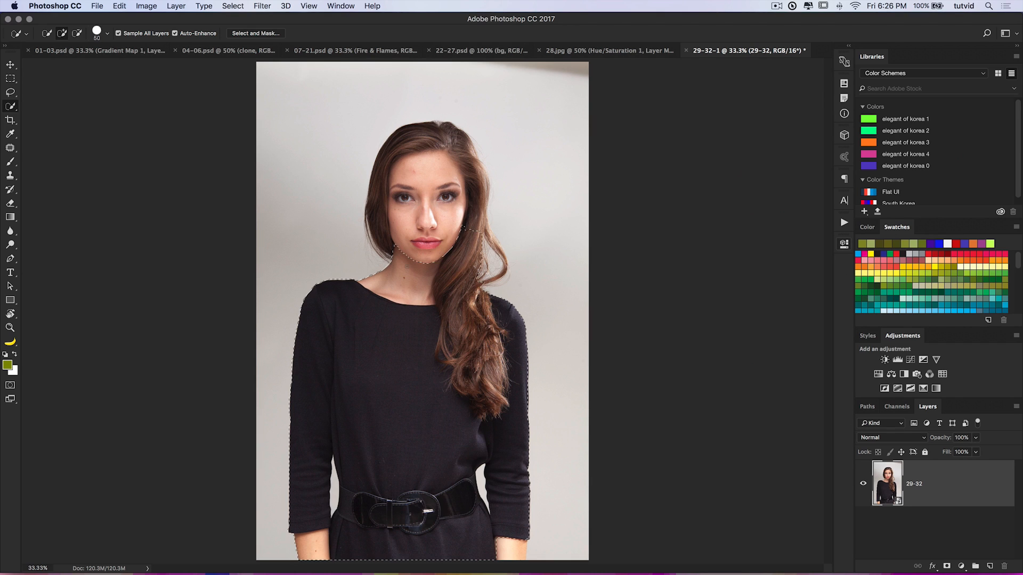
left_click(514, 555)
left_click(501, 286, "alt")
- Open the selection in Select and Mask and subtract the background gaps between both arms and the waist with Quick Selection
left_click(232, 5)
left_click(260, 138)
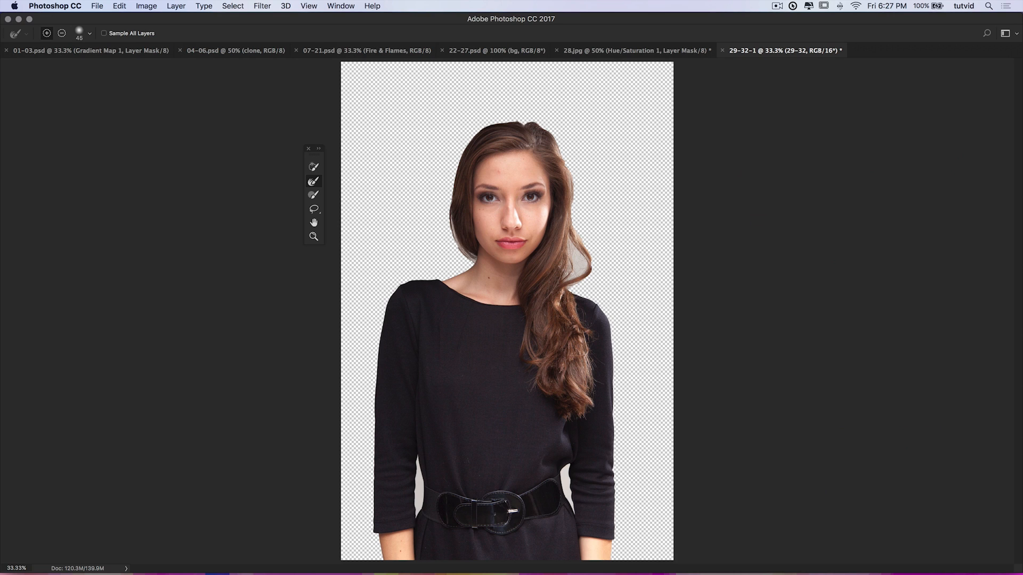
left_click(314, 168)
key("alt")
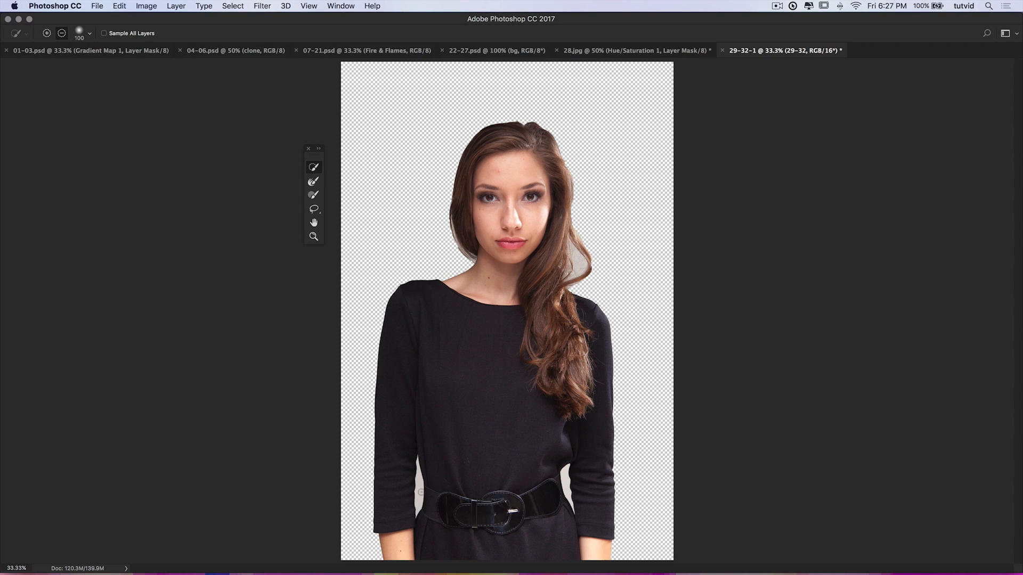
left_click(420, 489, "alt")
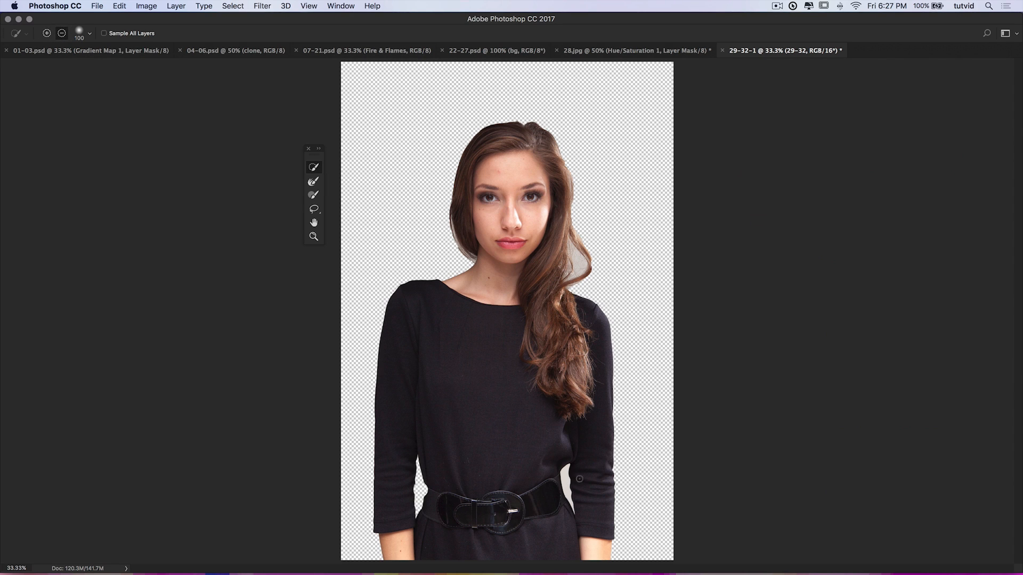
left_click(567, 481, "alt")
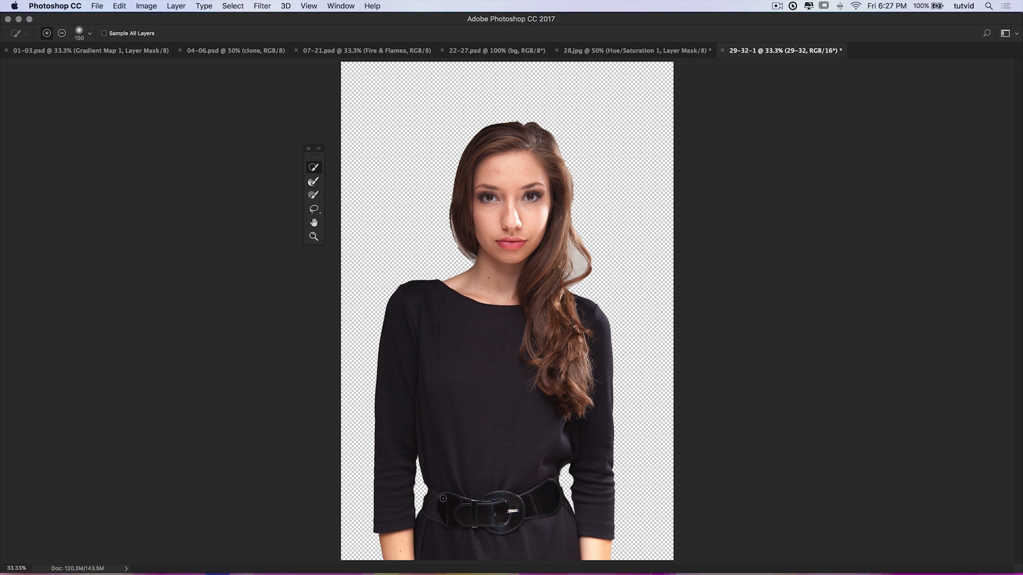
- Try adding a Brush stroke beside the hair and subtracting one across the hair and neck, undoing each
key("z")
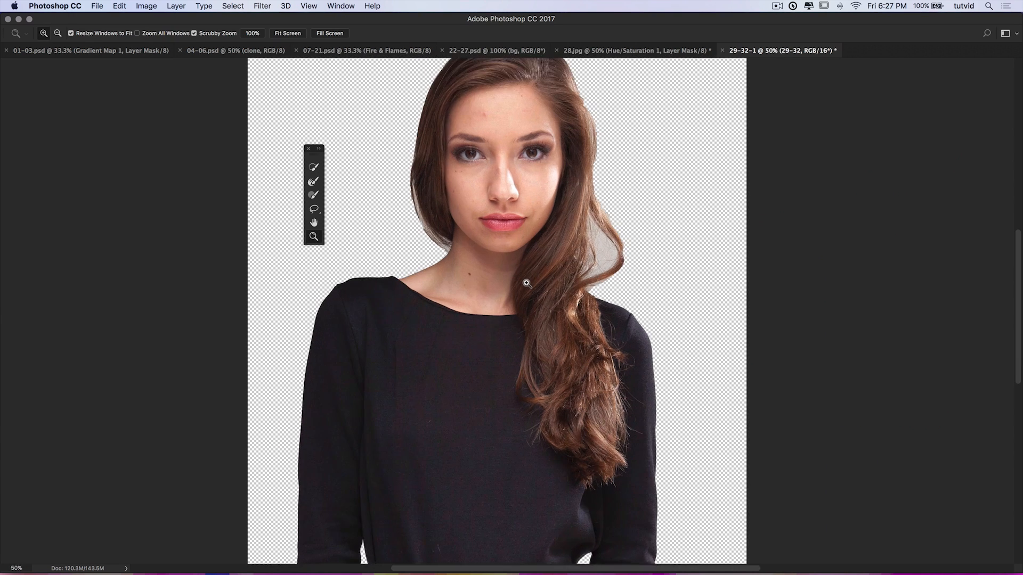
left_click(525, 281)
left_click(506, 253)
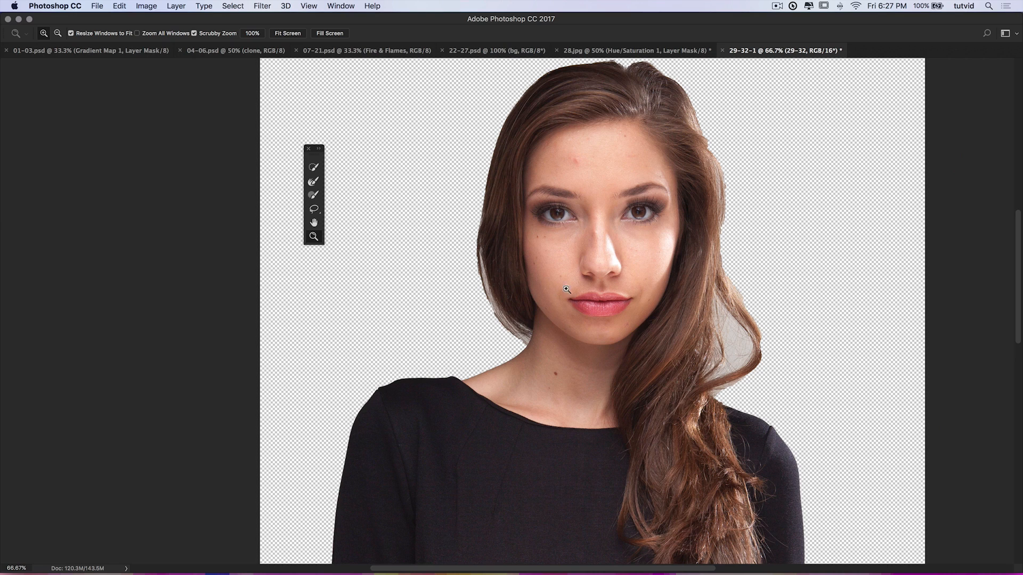
left_click(313, 181)
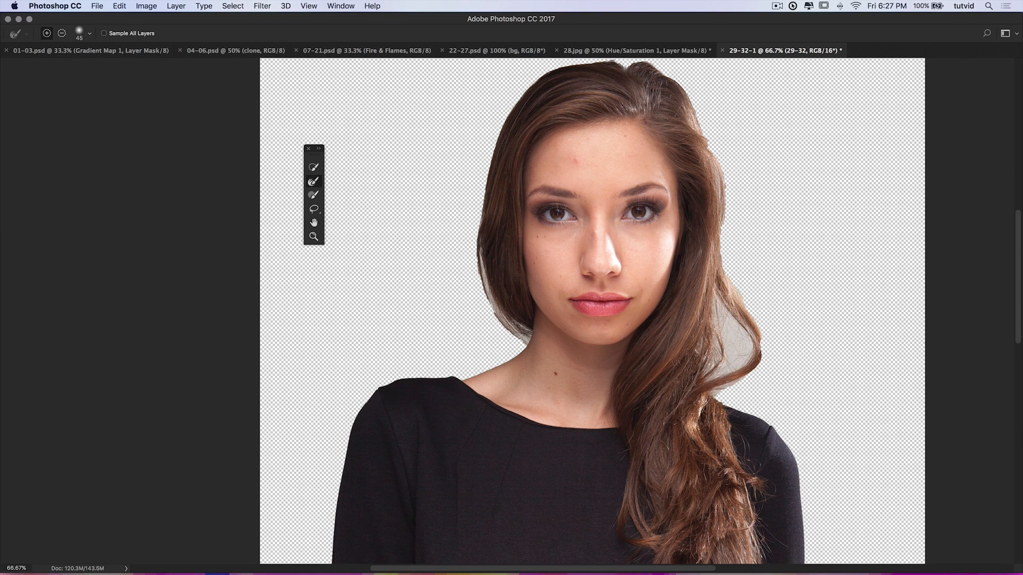
left_click(314, 195)
mouse_move(476, 164)
left_mouse_down()
mouse_move(488, 162)
mouse_move(424, 191)
mouse_move(434, 250)
left_mouse_up()
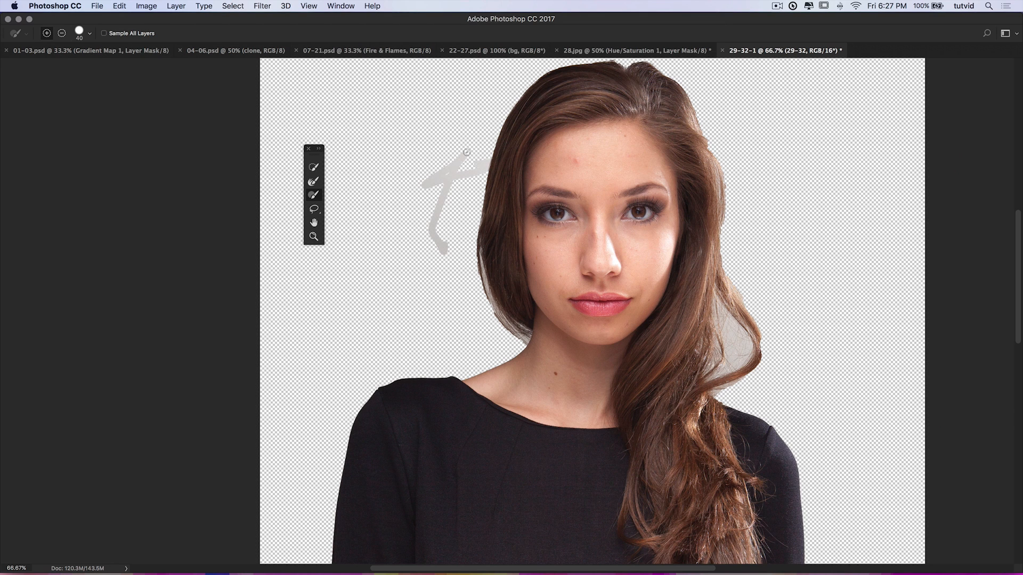
key("super+z")
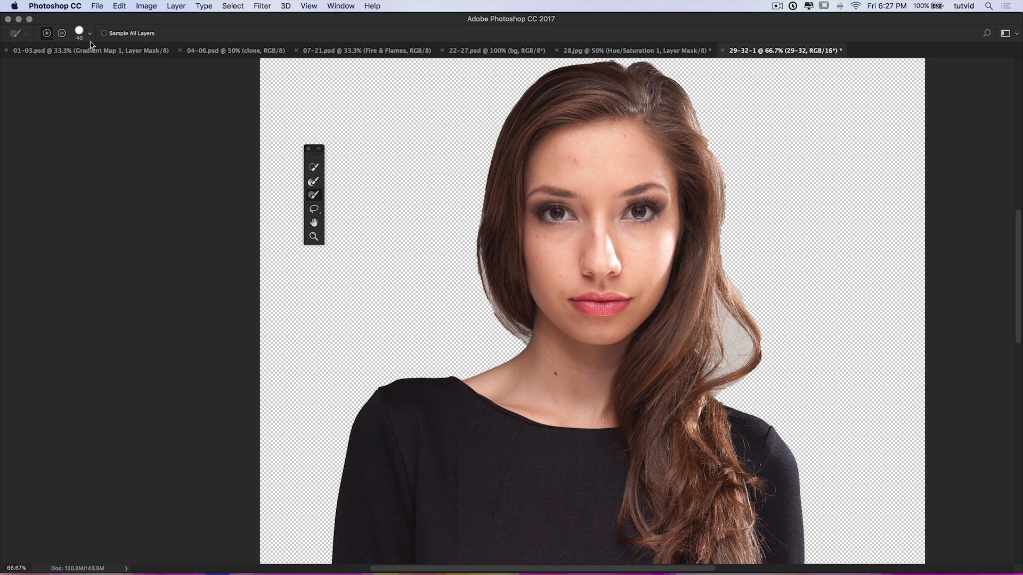
left_click(61, 34)
mouse_move(733, 292)
left_mouse_down()
mouse_move(634, 386)
mouse_move(581, 405)
left_mouse_up()
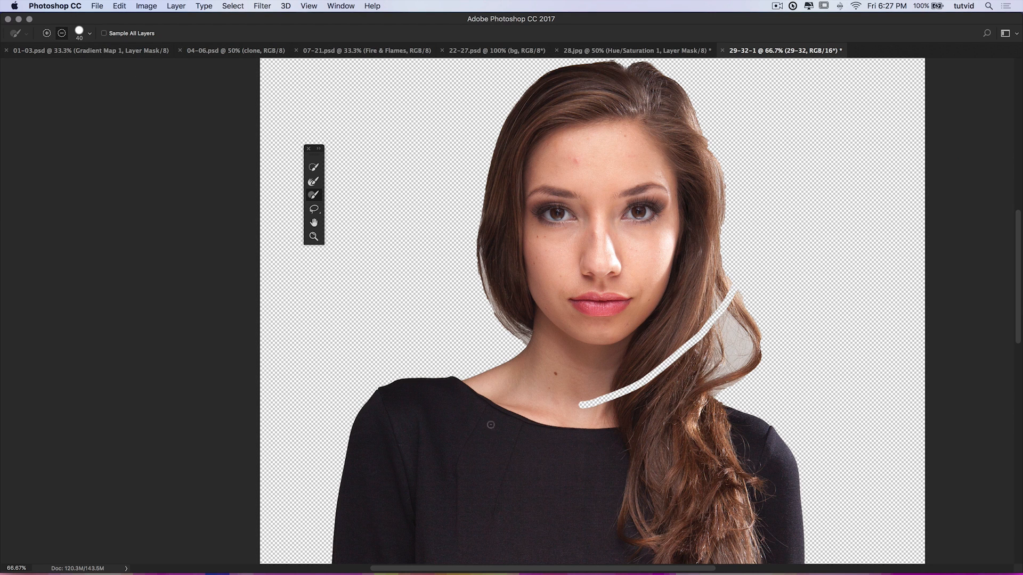
key("super+z")
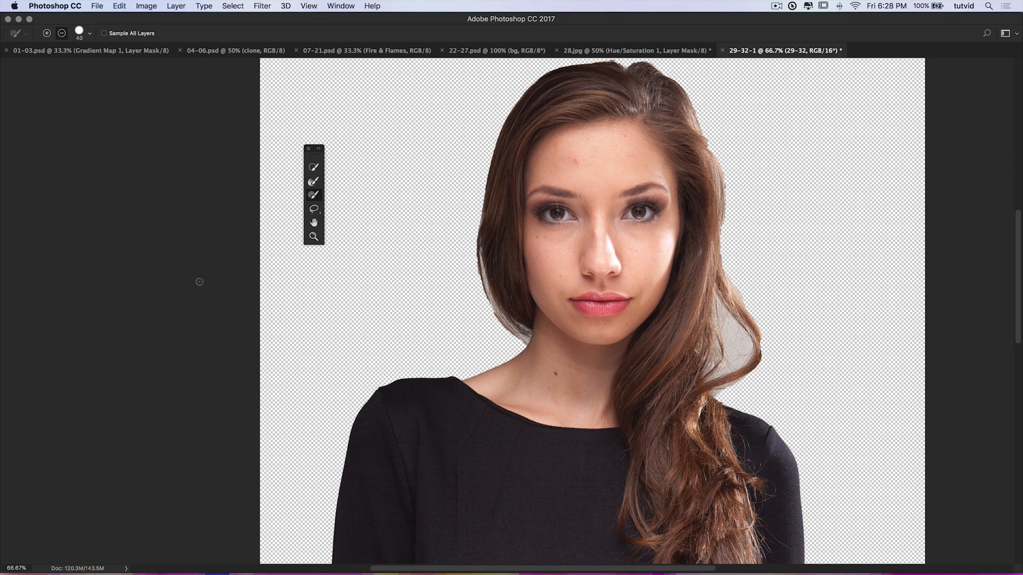
- Refine the hair edge left of the face with a 148 px Refine Edge Brush, and subtract excess refinement near the neck
left_click(313, 179)
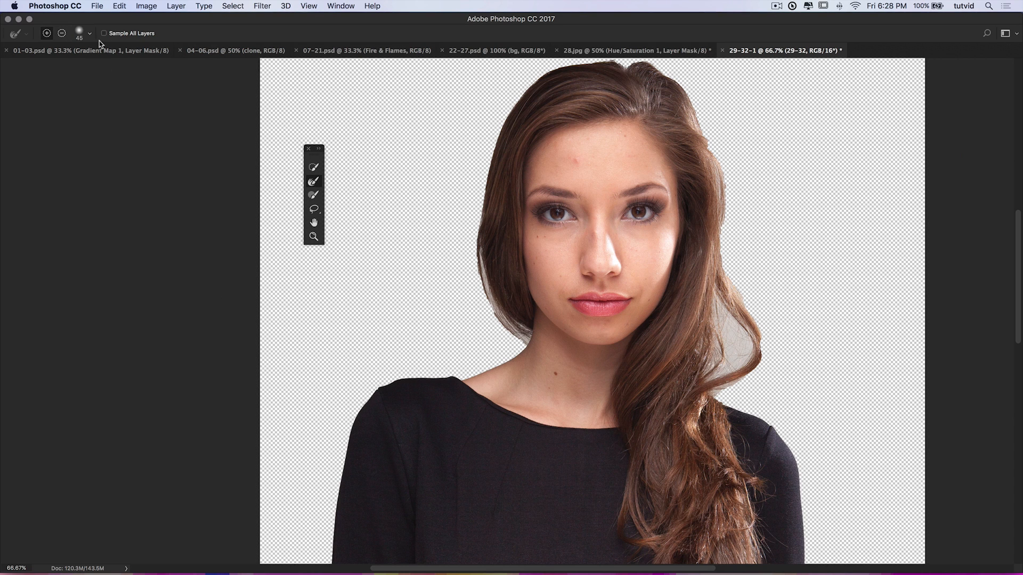
right_click(424, 203)
left_click_drag(464, 223, 506, 223)
left_click(163, 270)
mouse_move(515, 342)
left_mouse_down()
mouse_move(492, 315)
mouse_move(475, 285)
mouse_move(471, 205)
left_mouse_up()
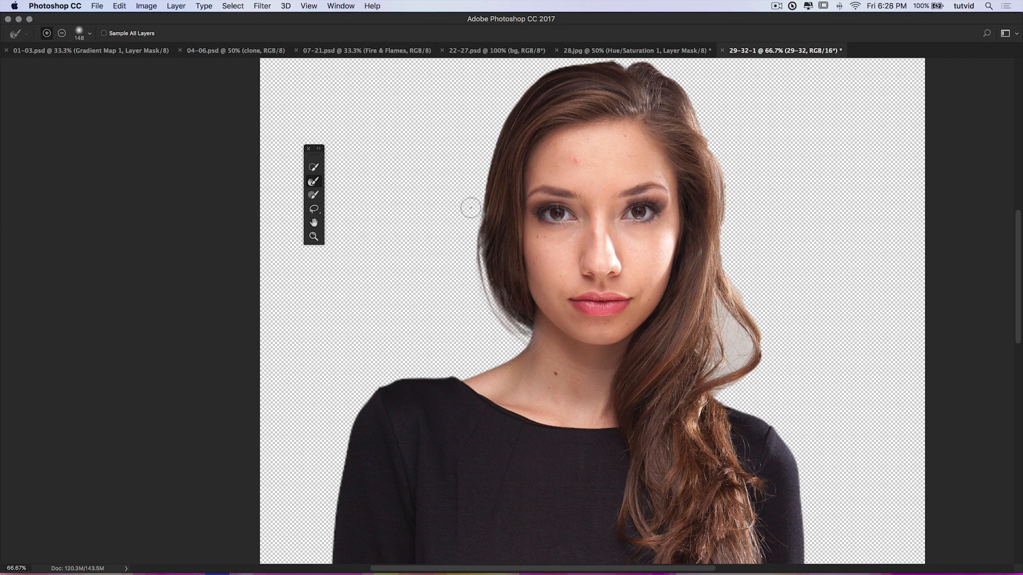
right_click(526, 356)
left_click(456, 234)
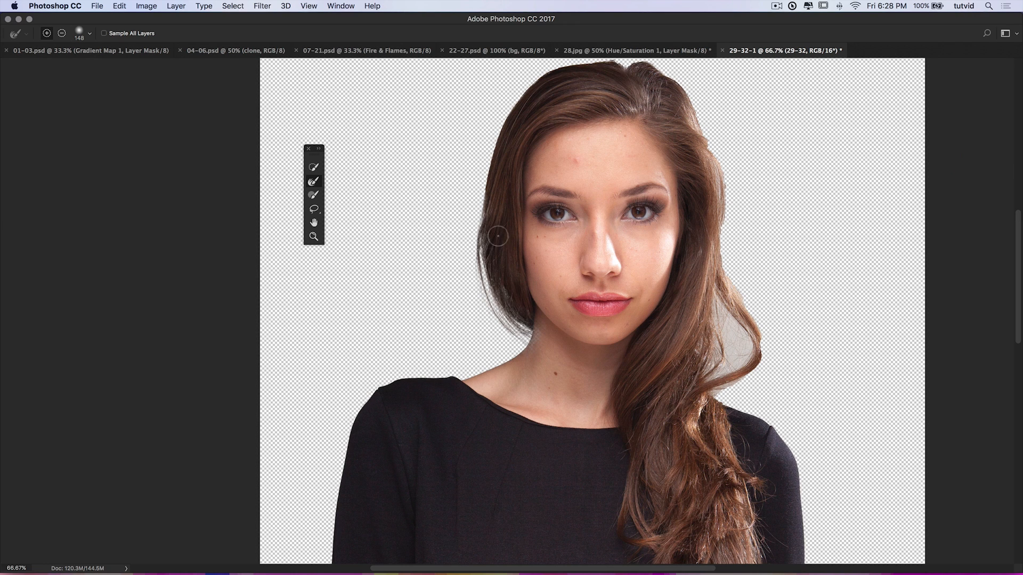
key("alt")
mouse_move(529, 302)
left_mouse_down()
mouse_move(504, 214)
mouse_move(497, 366)
left_mouse_up()
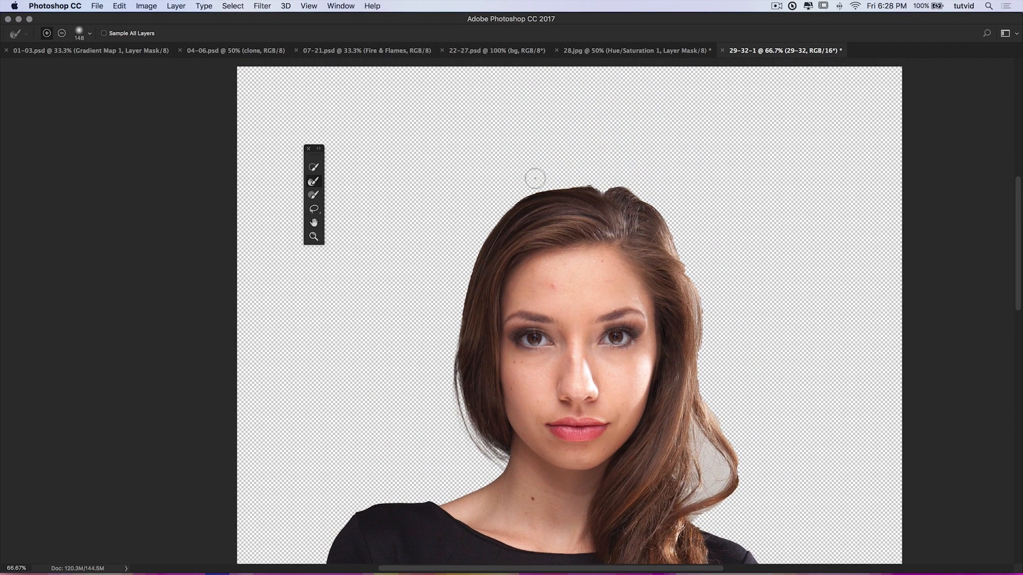
- Refine the hair edge around the crown with a 90 px Refine Edge Brush, and restore the solid hair right of the face
key("bracketleft")
key("bracketleft")
key("bracketleft")
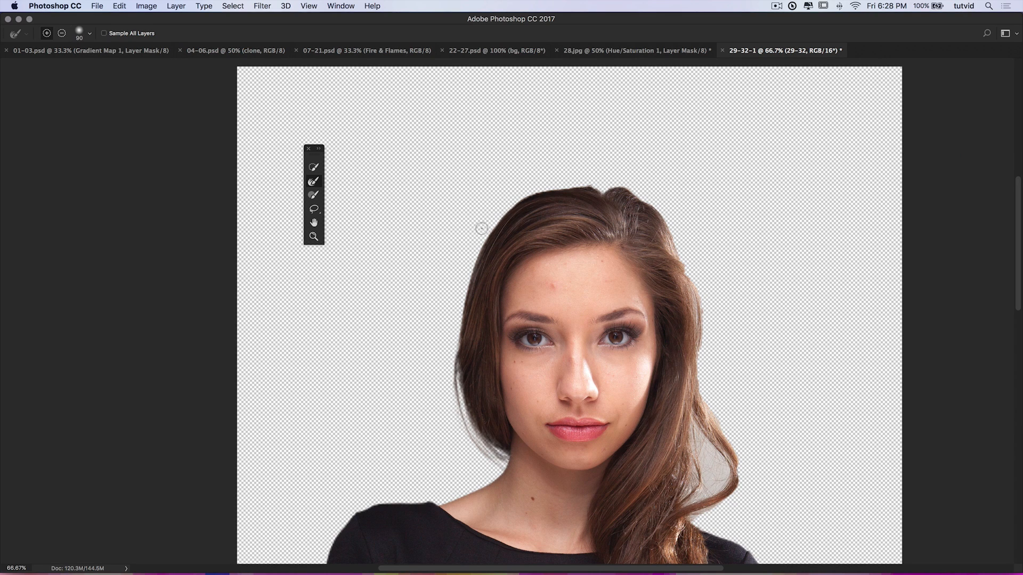
right_click(536, 184)
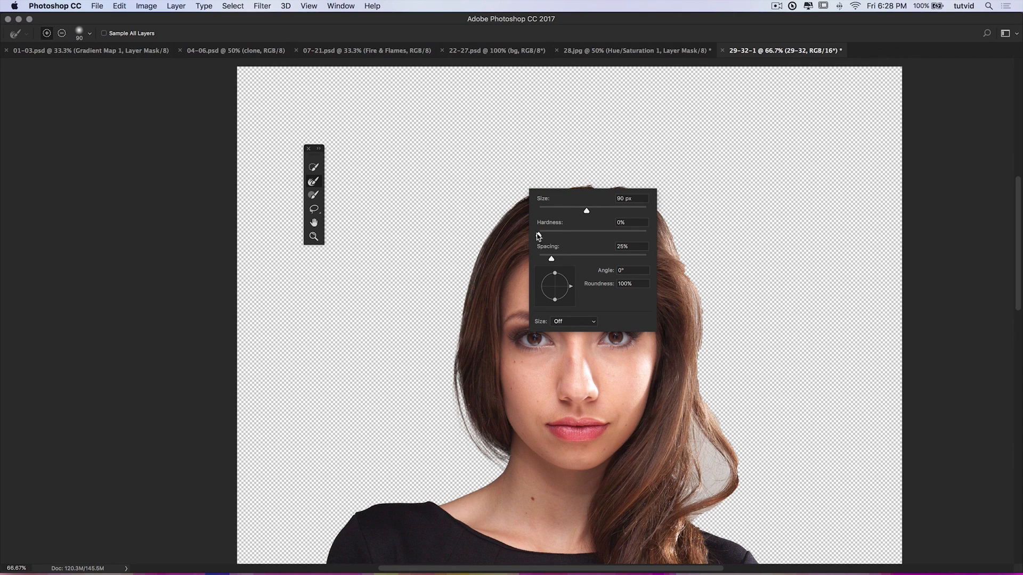
key("Return")
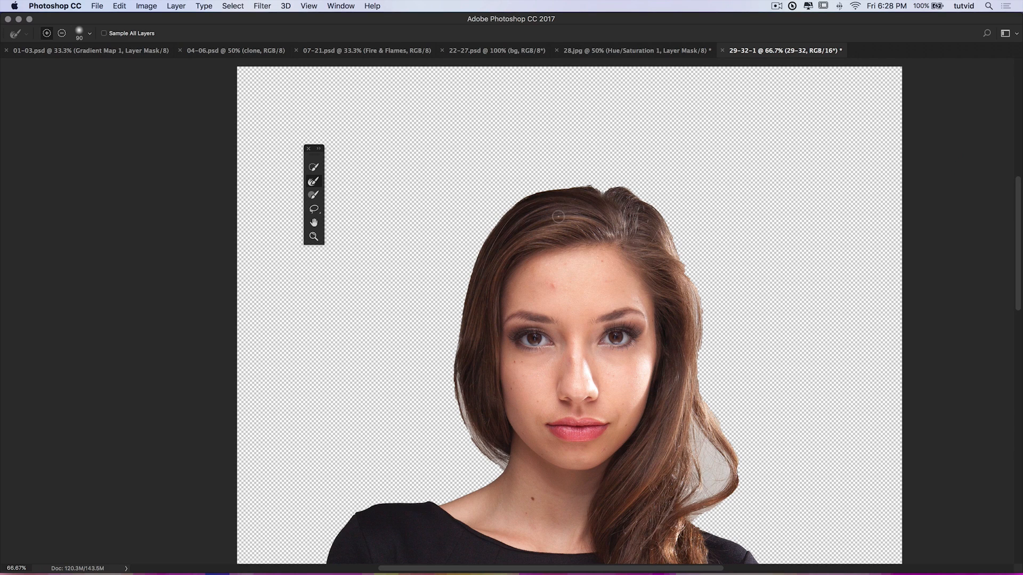
mouse_move(555, 160)
left_mouse_down()
mouse_move(519, 190)
mouse_move(533, 178)
mouse_move(632, 178)
mouse_move(672, 209)
mouse_move(708, 291)
mouse_move(713, 395)
mouse_move(601, 245)
left_mouse_up()
key("alt")
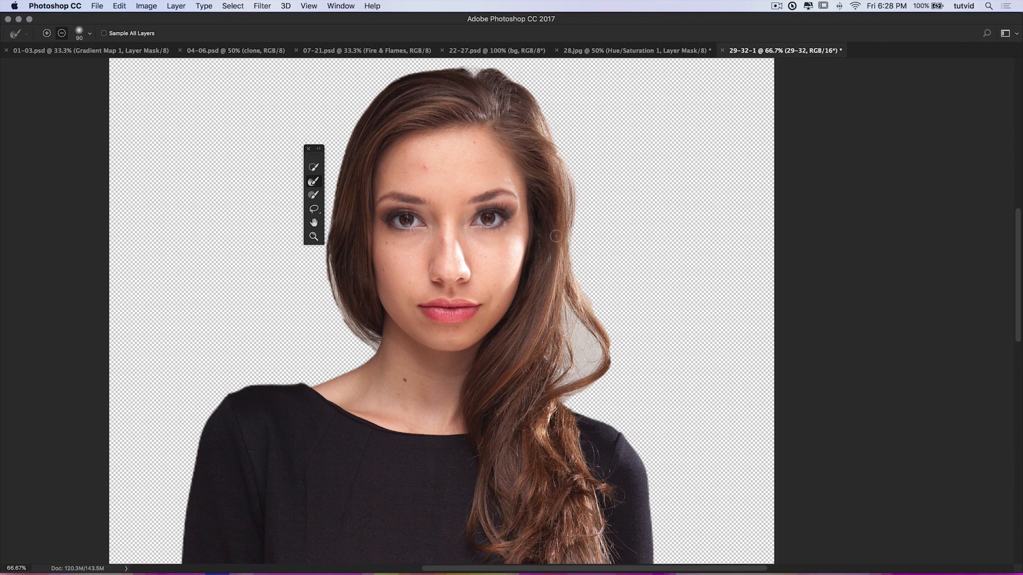
left_click_drag(554, 247, 561, 172)
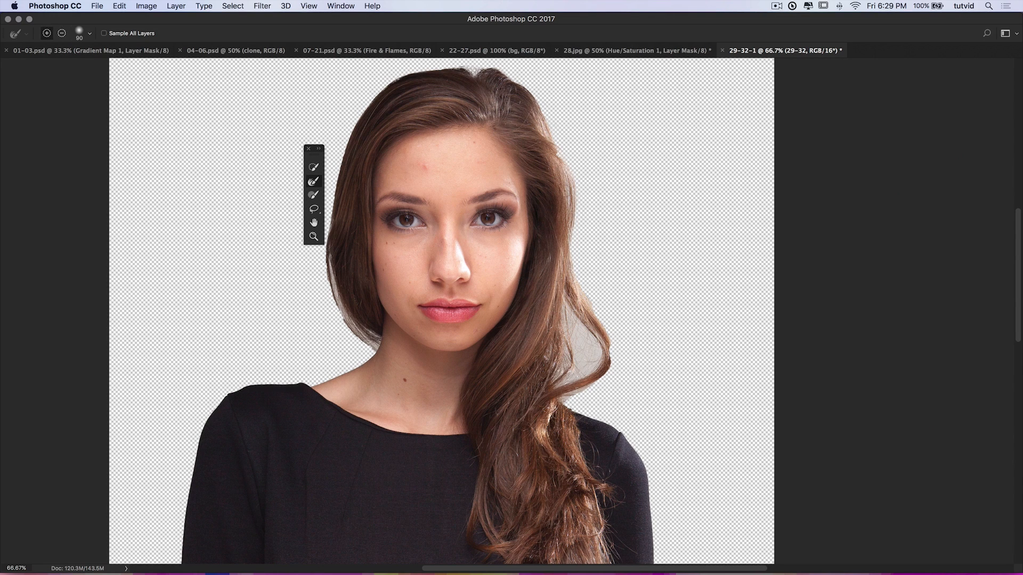
- Clear the background inside the loose curl with a 175 px Refine Edge Brush, and restore the solid hair beside it
key("alt")
mouse_move(570, 287)
left_mouse_down()
mouse_move(606, 333)
mouse_move(580, 392)
left_mouse_up()
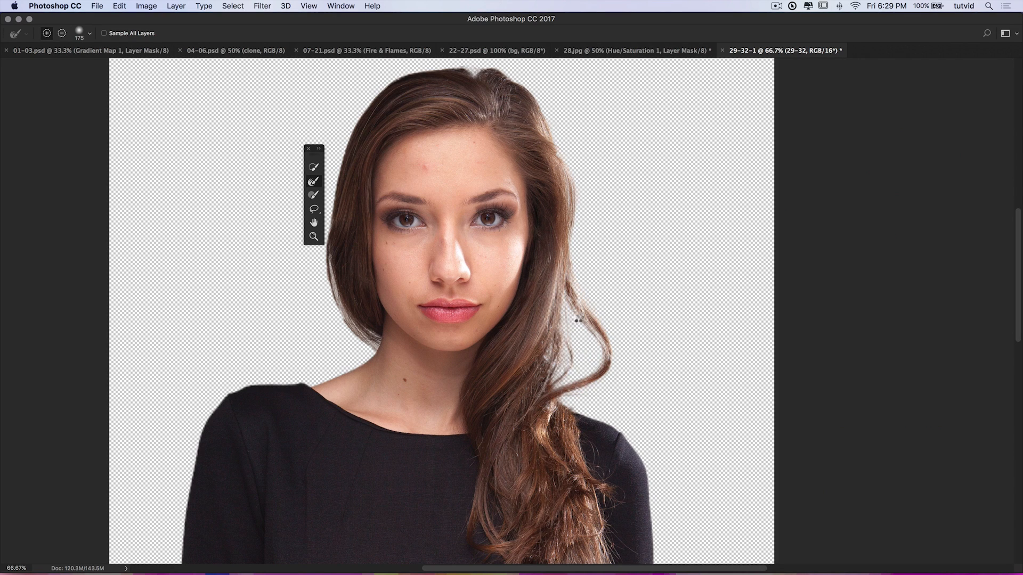
key("alt")
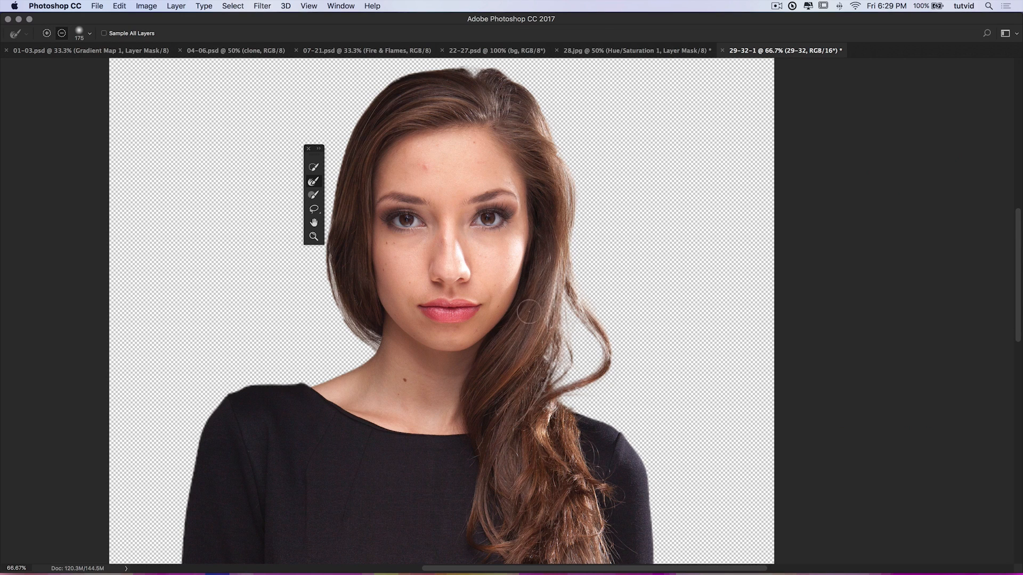
mouse_move(512, 379)
left_mouse_down()
mouse_move(513, 399)
mouse_move(521, 390)
left_mouse_up()
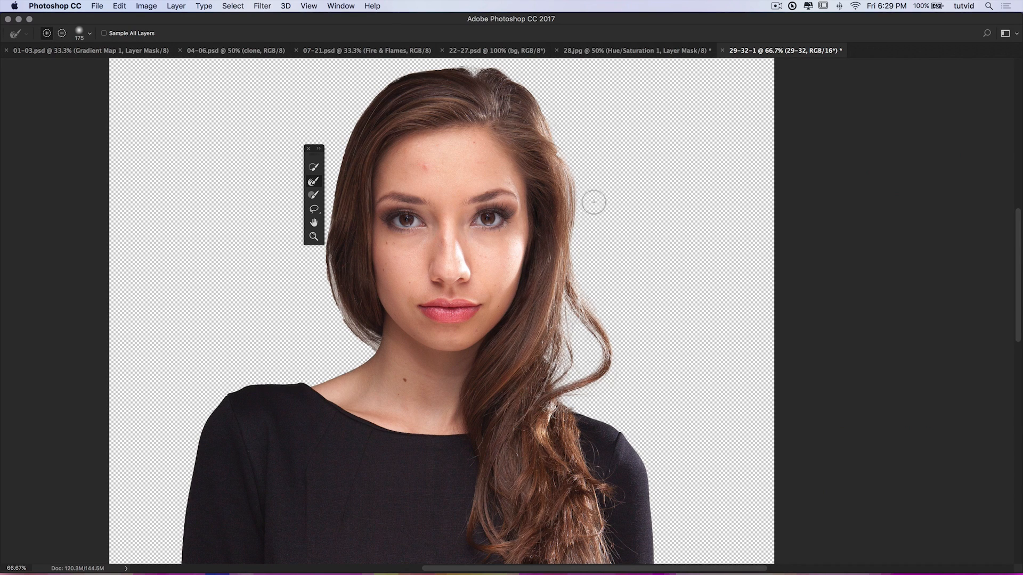
key("alt")
mouse_move(539, 179)
left_mouse_down()
mouse_move(541, 160)
mouse_move(527, 181)
left_mouse_up()
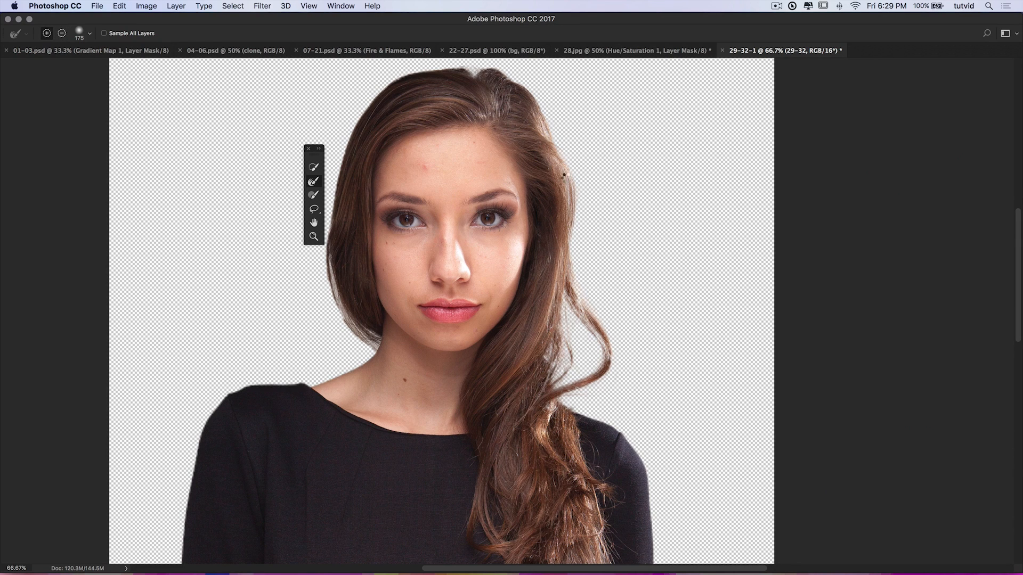
left_click_drag(541, 165, 528, 179)
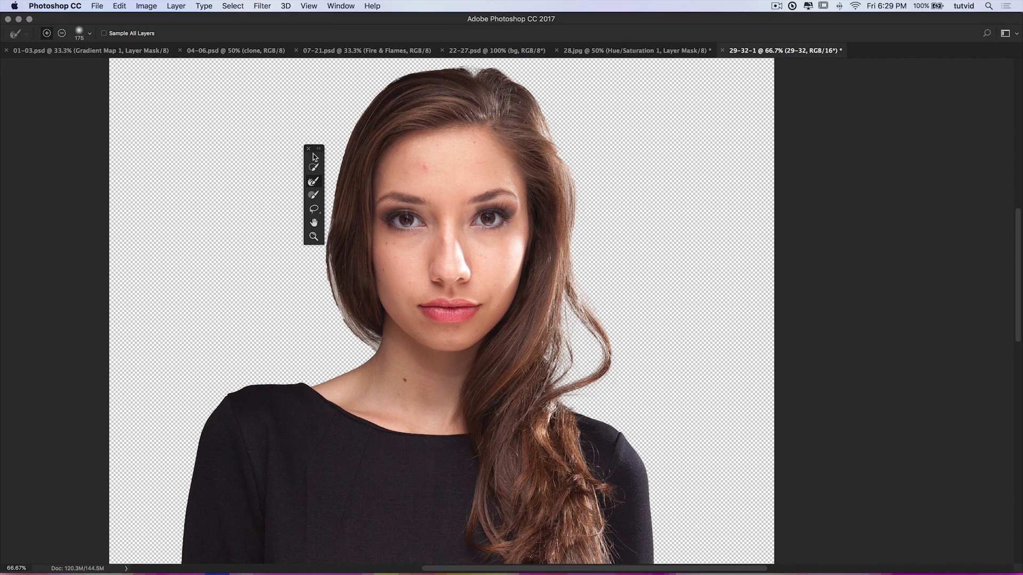
- Set Shift Edge to -14%, enable Decontaminate Colors, and set the output to New Layer with Layer Mask
left_click_drag(313, 153, 260, 161)
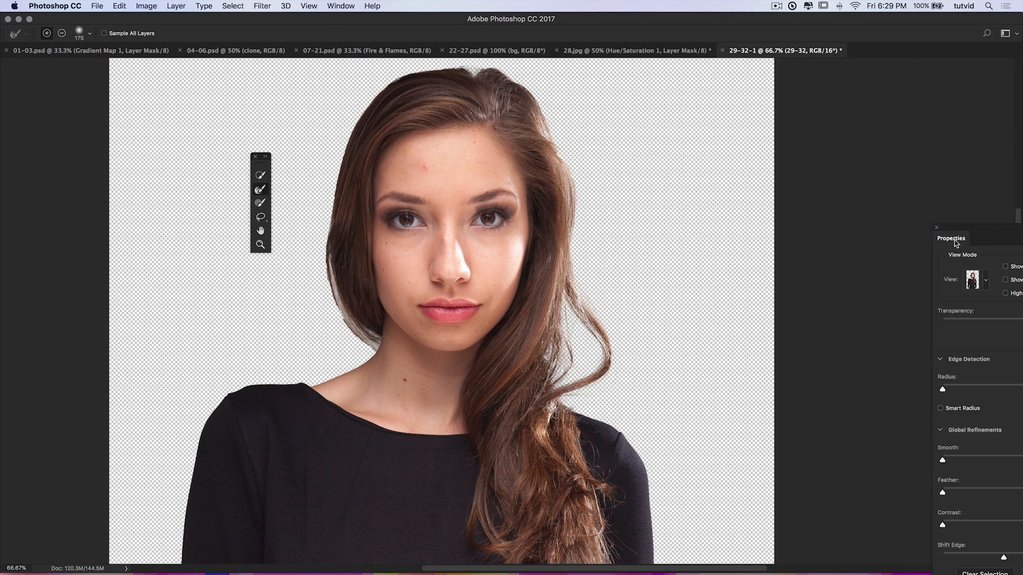
left_click_drag(938, 231, 752, 74)
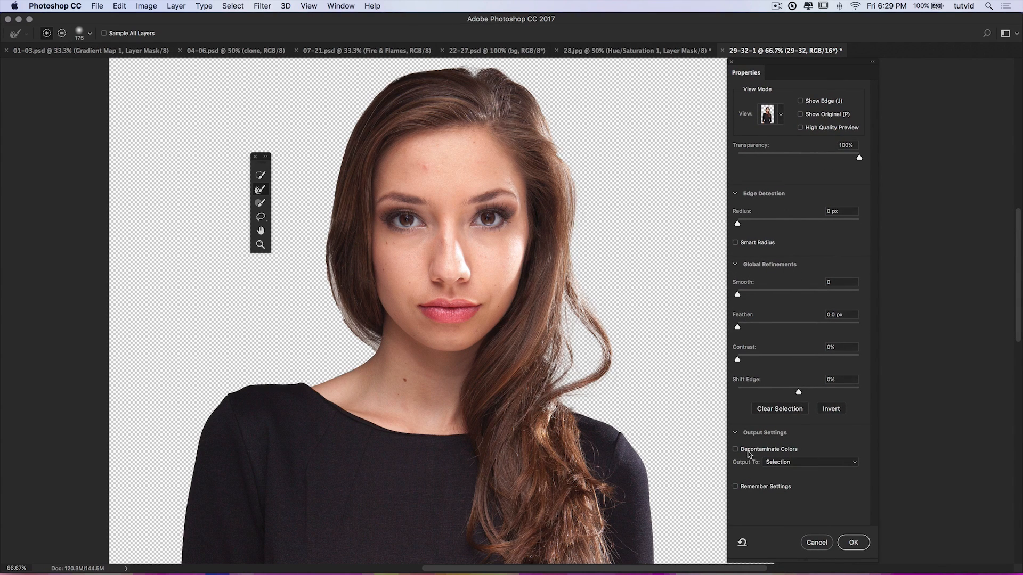
left_click_drag(798, 393, 778, 393)
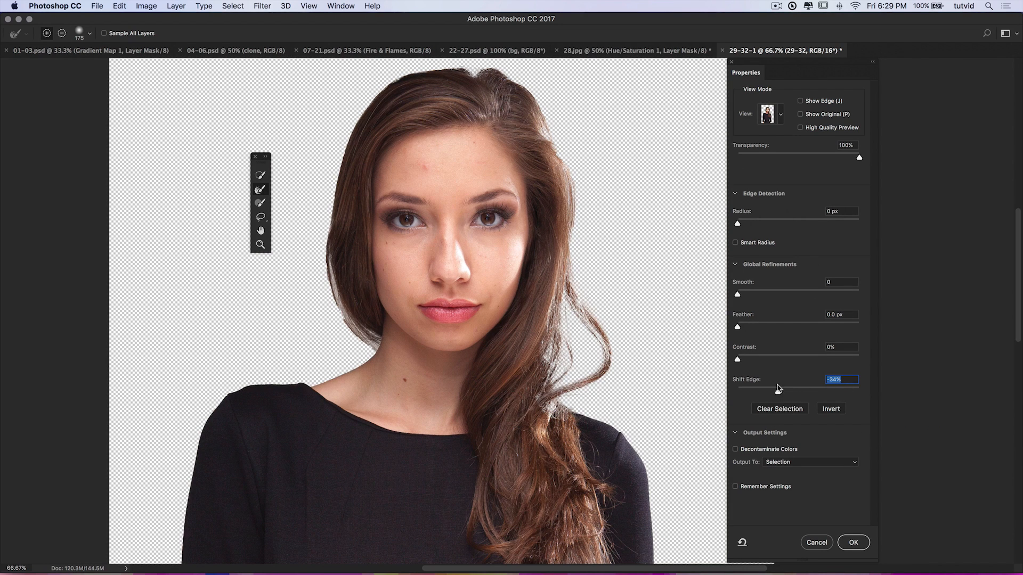
left_click_drag(778, 393, 785, 393)
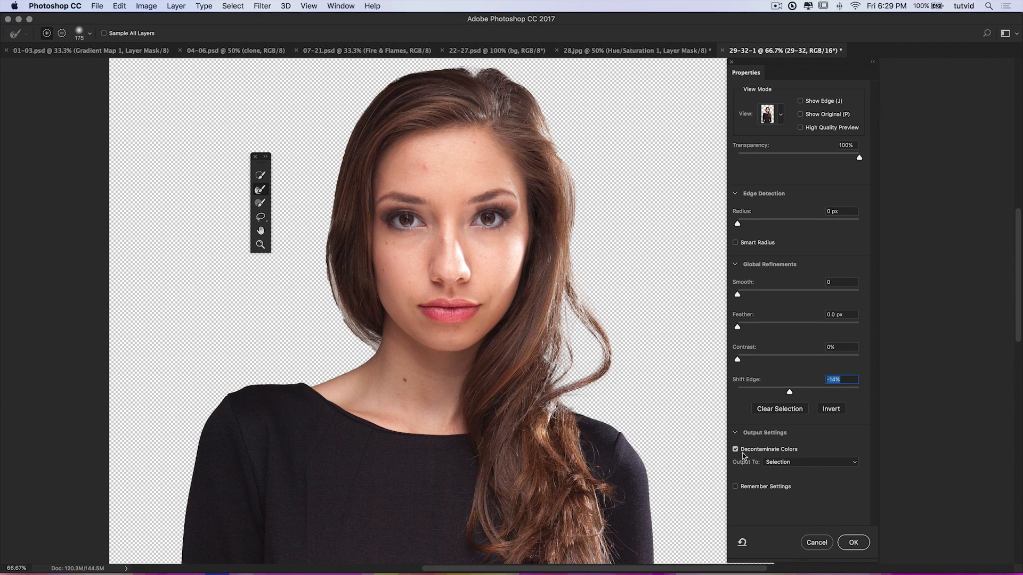
left_click(791, 463)
left_click(777, 463)
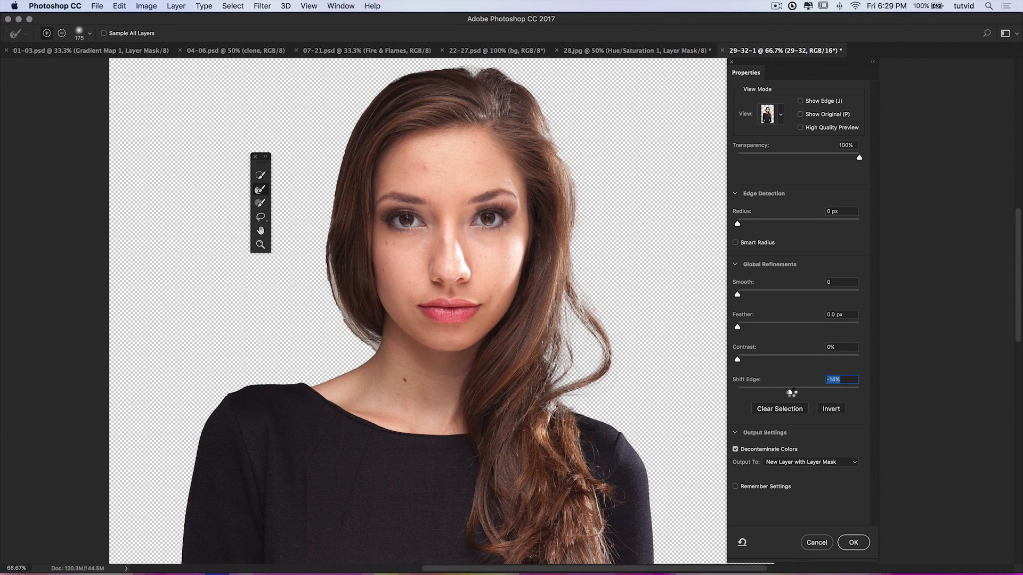
- Touch up the hair edge beside the cheek with the Refine Edge Brush in subtract mode, and apply Select and Mask
key("alt")
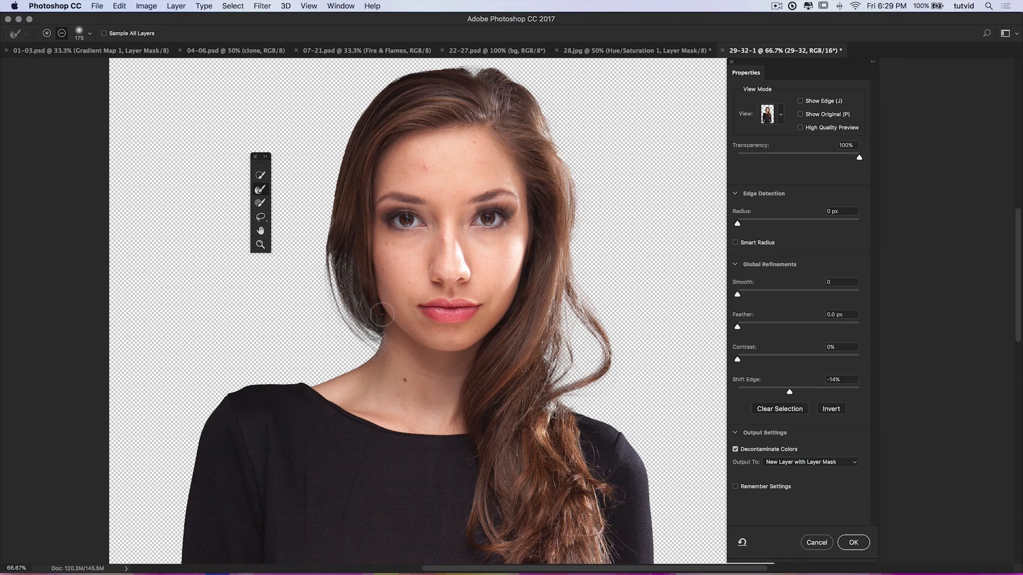
left_click_drag(345, 246, 389, 320)
key("alt")
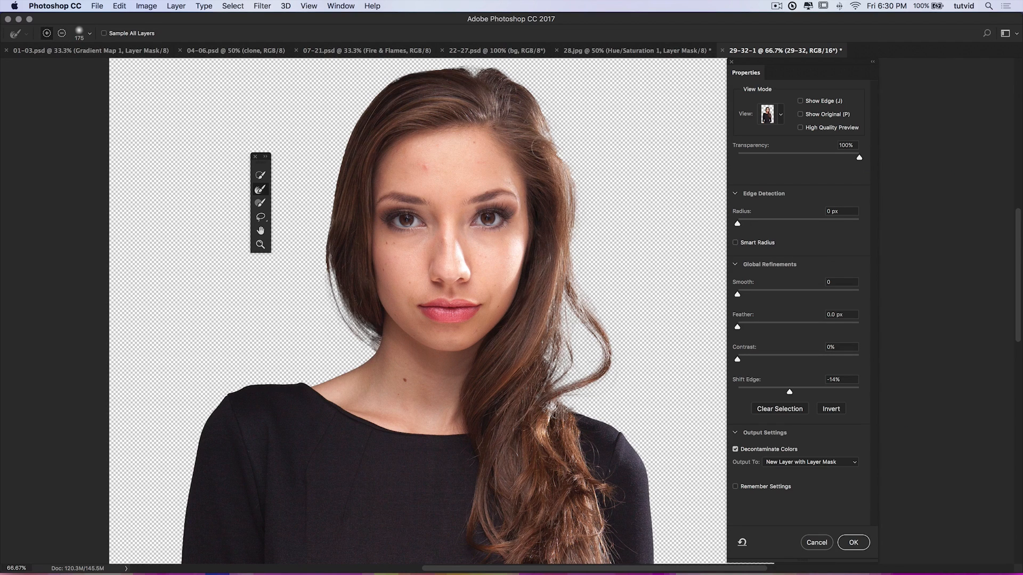
key("alt")
left_click(854, 543)
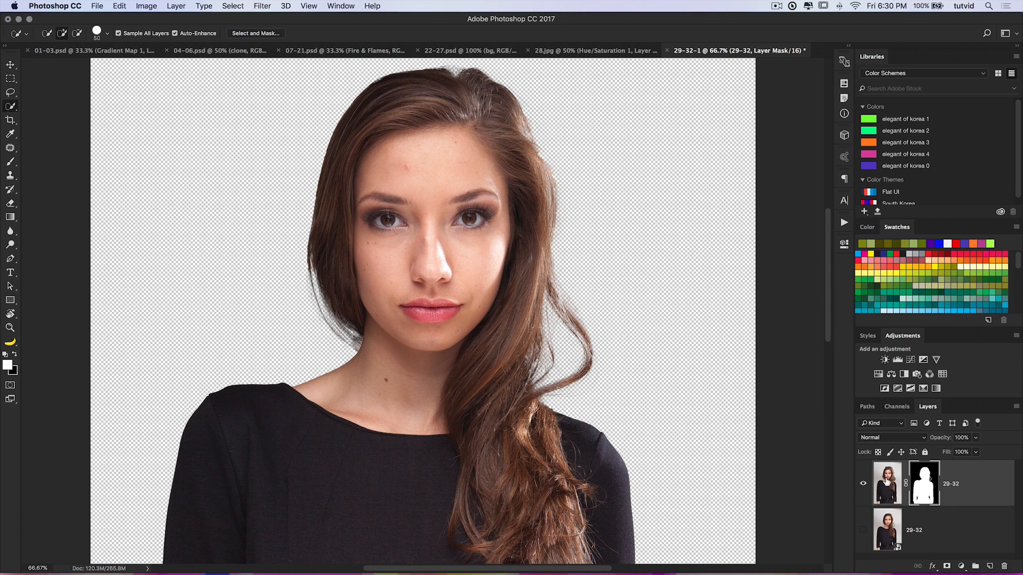
- Copy the masked portrait into 07-21.psd, accept the bit depth difference, and place the woman left of the Fire & Flames text
left_click(13, 64)
left_click_drag(449, 190, 356, 52)
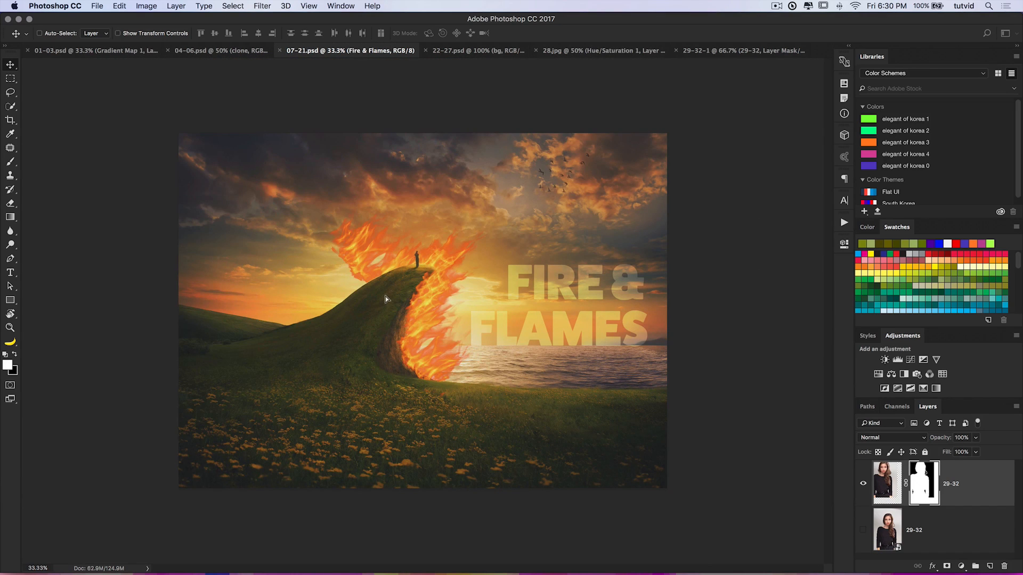
left_click_drag(386, 297, 386, 296)
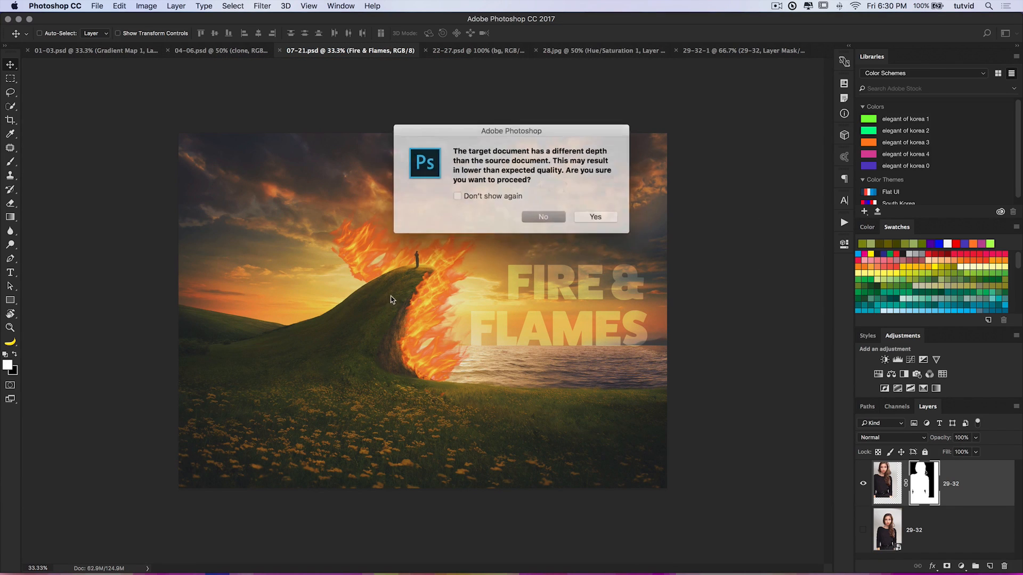
left_click(591, 215)
left_click_drag(376, 235, 386, 232)
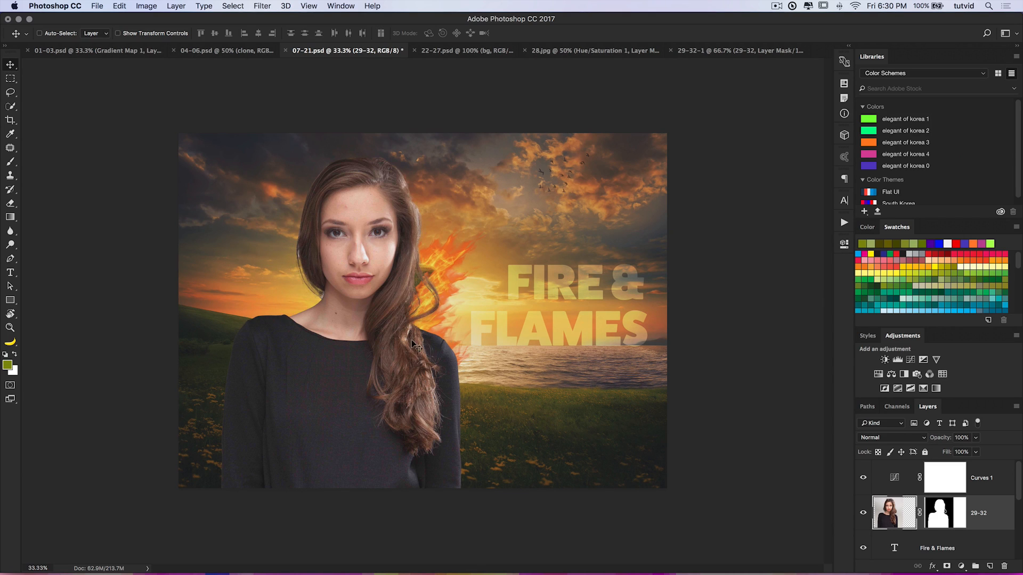
left_click_drag(415, 379, 397, 377)
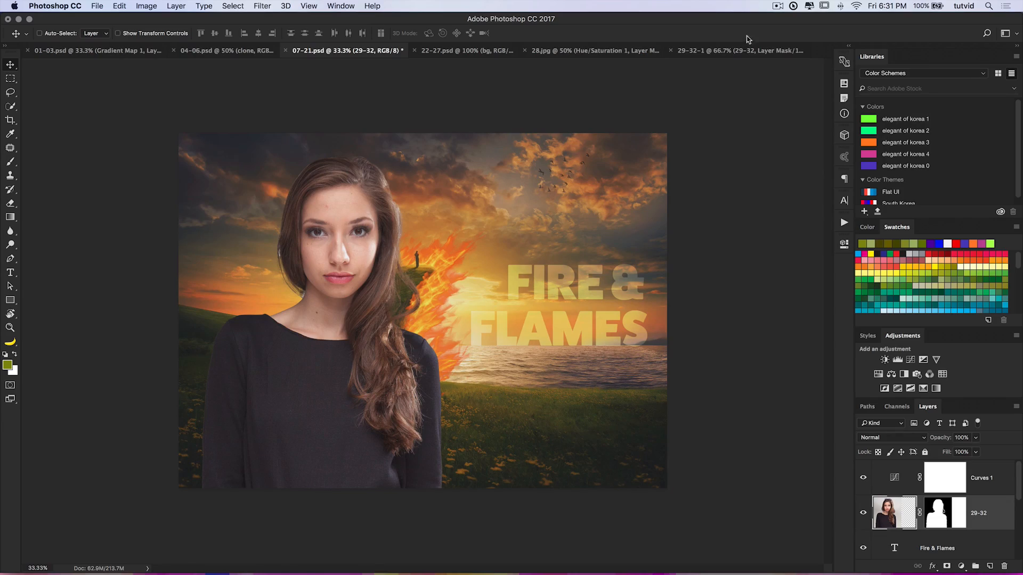
- Return to the 29-32-1 document and load the cutout layer's mask as a selection
left_click(750, 51)
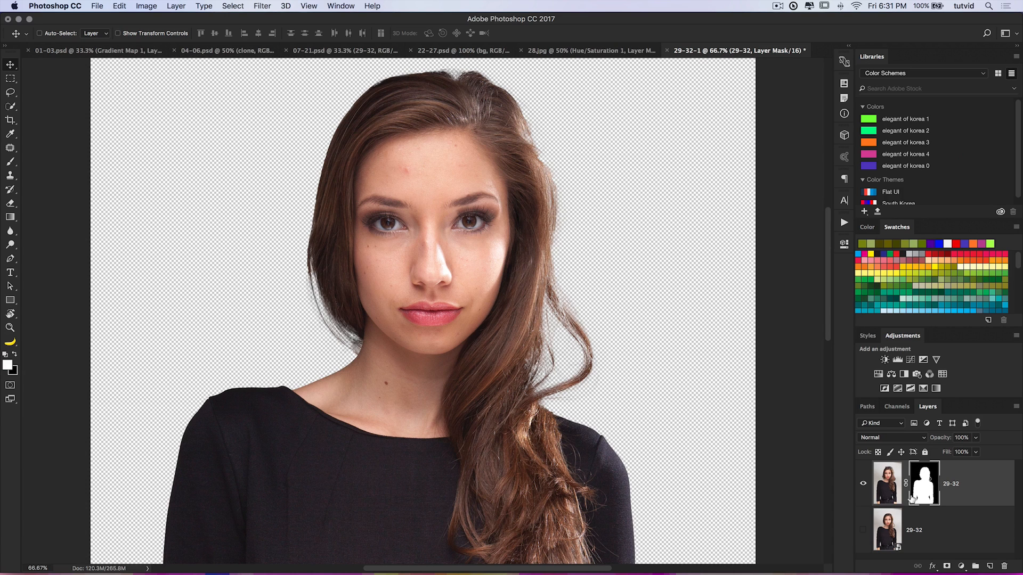
left_click(928, 486, "super")
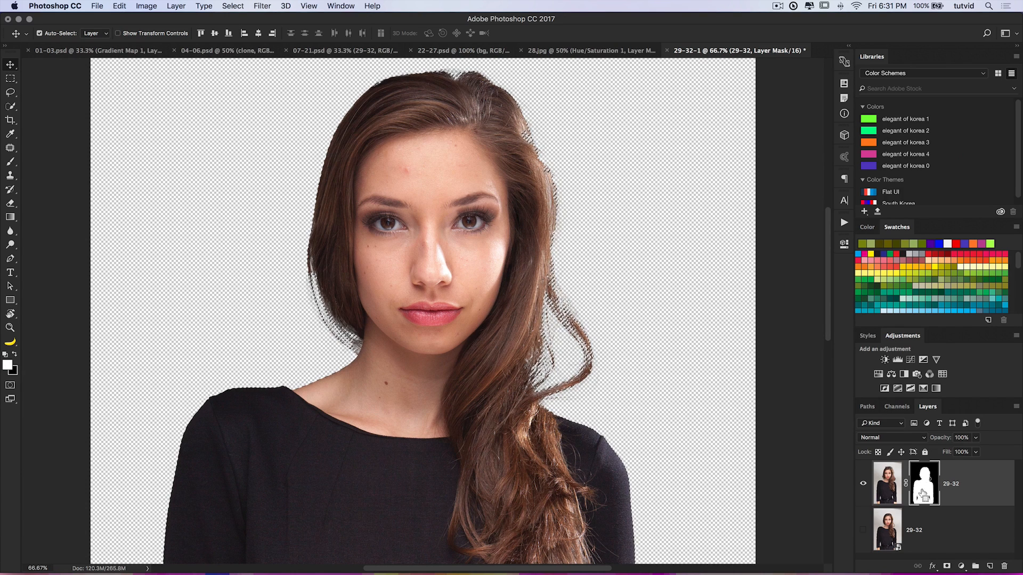
- Hide the masked cutout layer, then show and select the original 29-32 layer beneath it
left_click(864, 487)
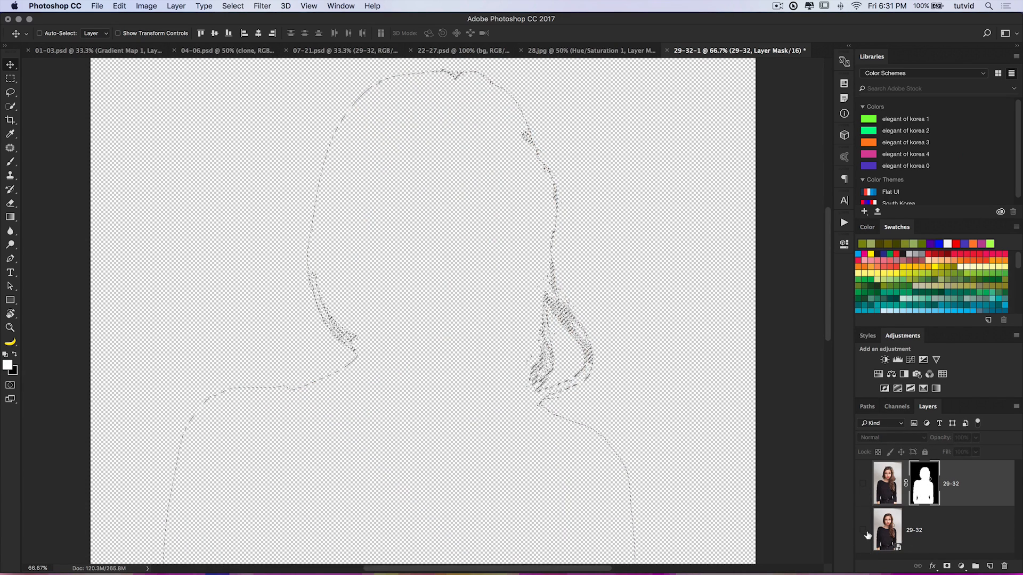
left_click(863, 530)
left_click(903, 543)
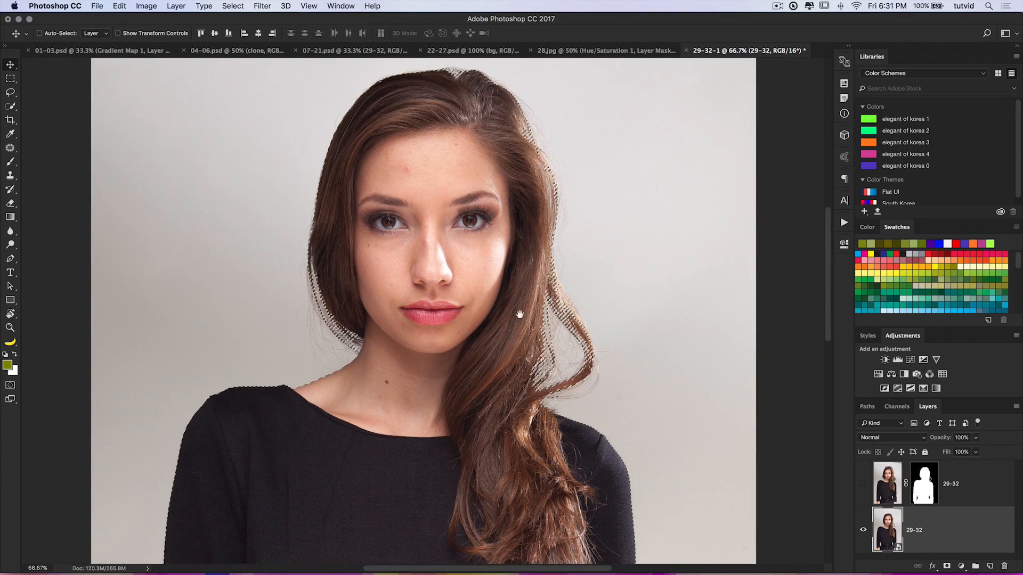
- Open the legacy Refine Edge dialog for the portrait selection, move it off the face, and cancel it
scroll(521, 304, "down", 5)
scroll(521, 303, "left", 2)
scroll(522, 312, "up", 2)
scroll(522, 312, "left", 1)
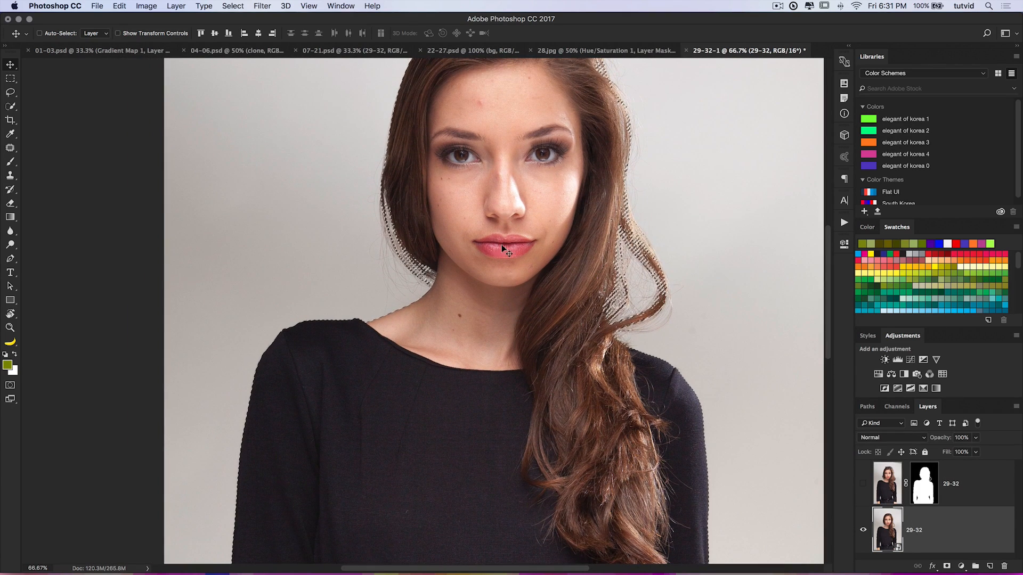
left_click(237, 6)
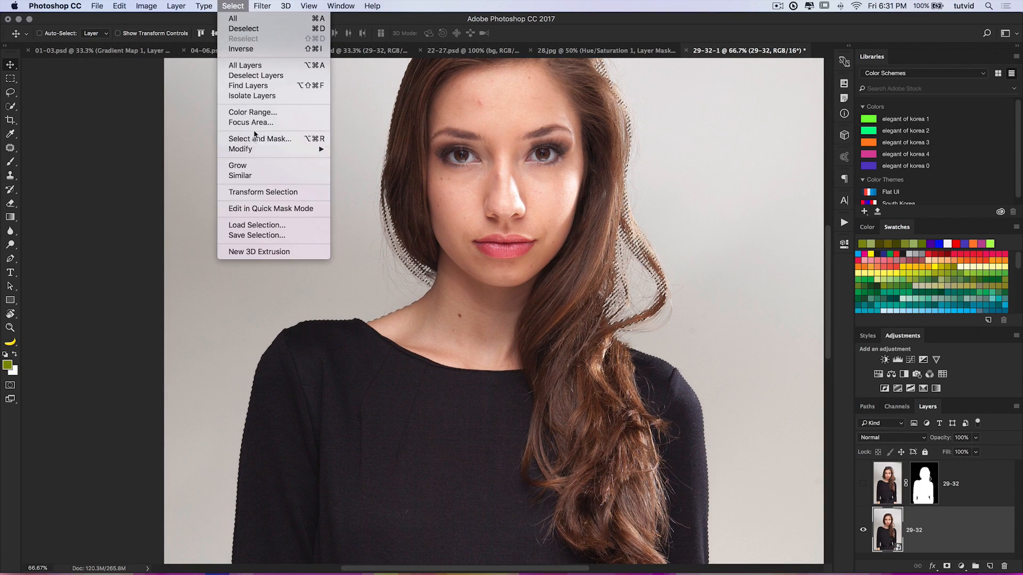
left_click(252, 139, "shift")
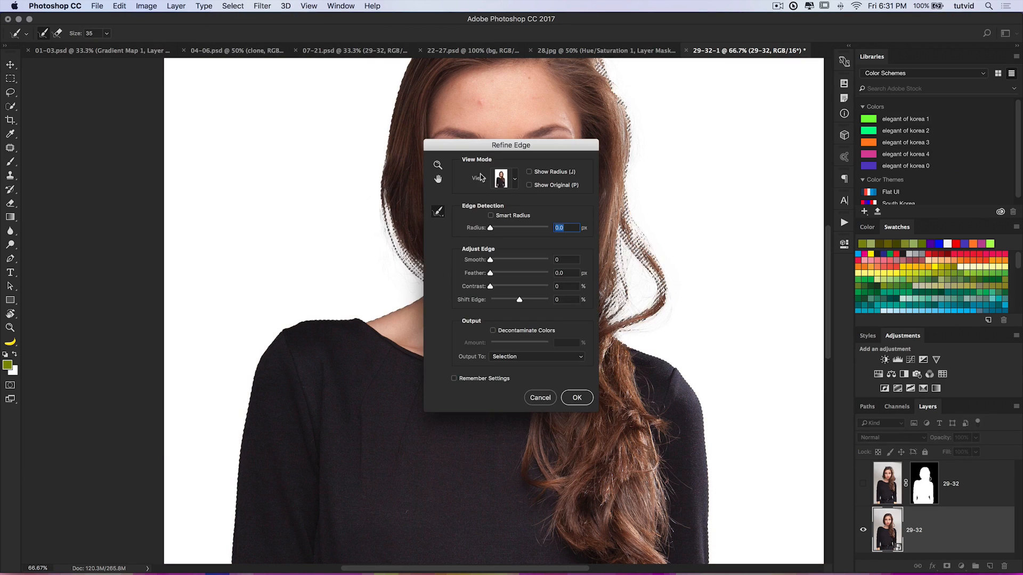
left_click_drag(286, 139, 207, 104)
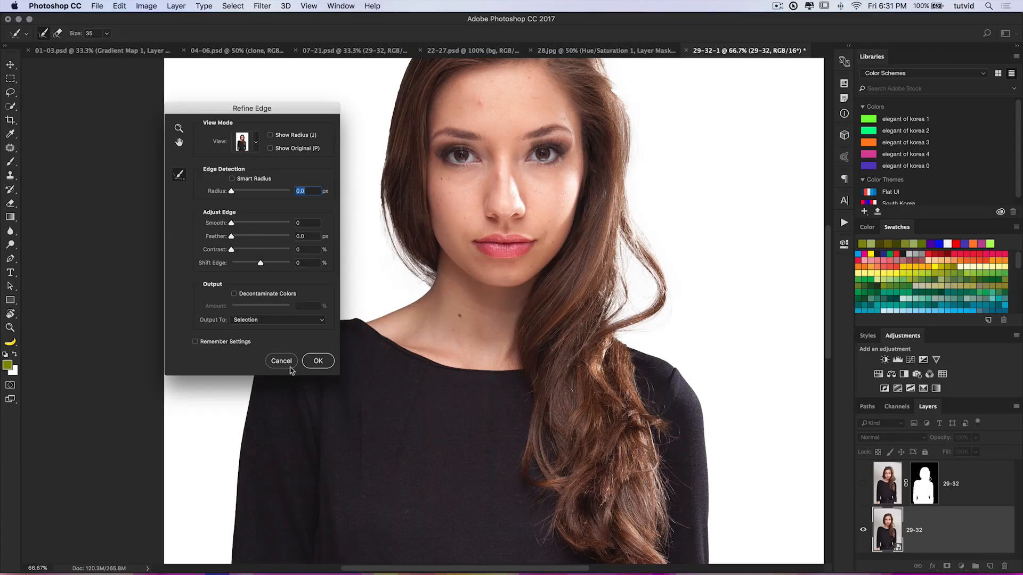
left_click(288, 364)
key("v")
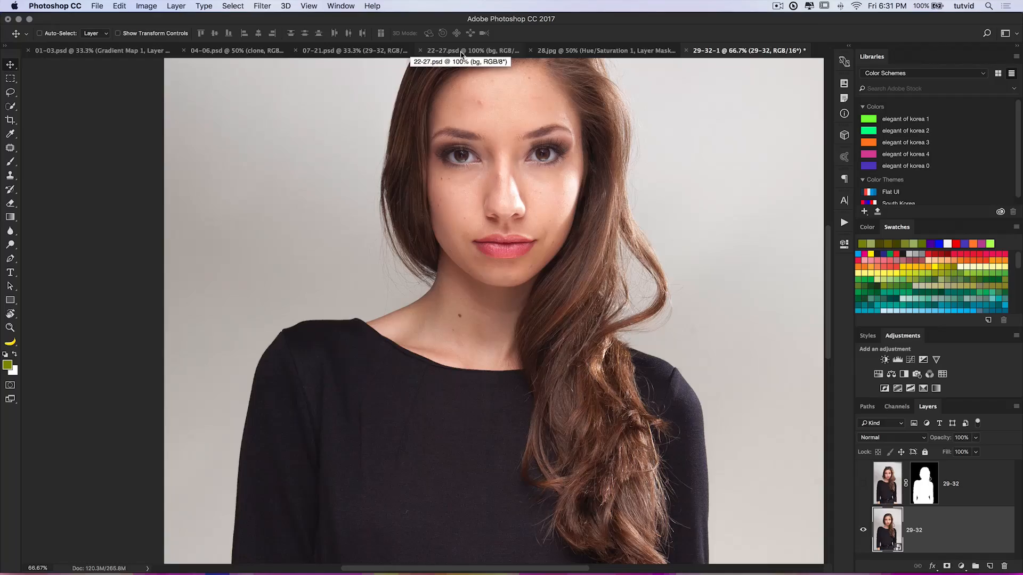
- Switch to 07-21.psd and shift the woman slightly up and to the right in the composition
left_click(464, 51)
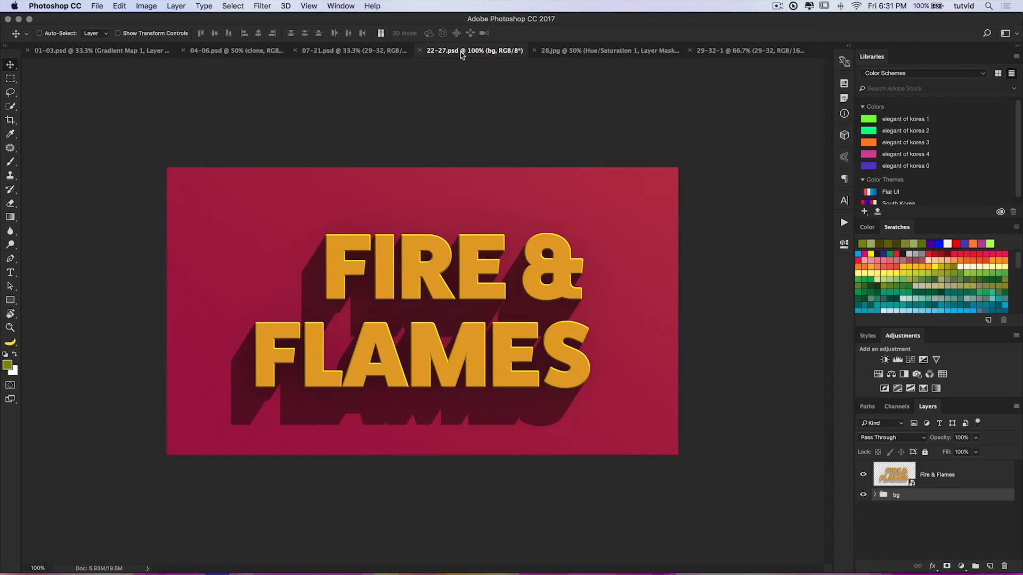
left_click(379, 50)
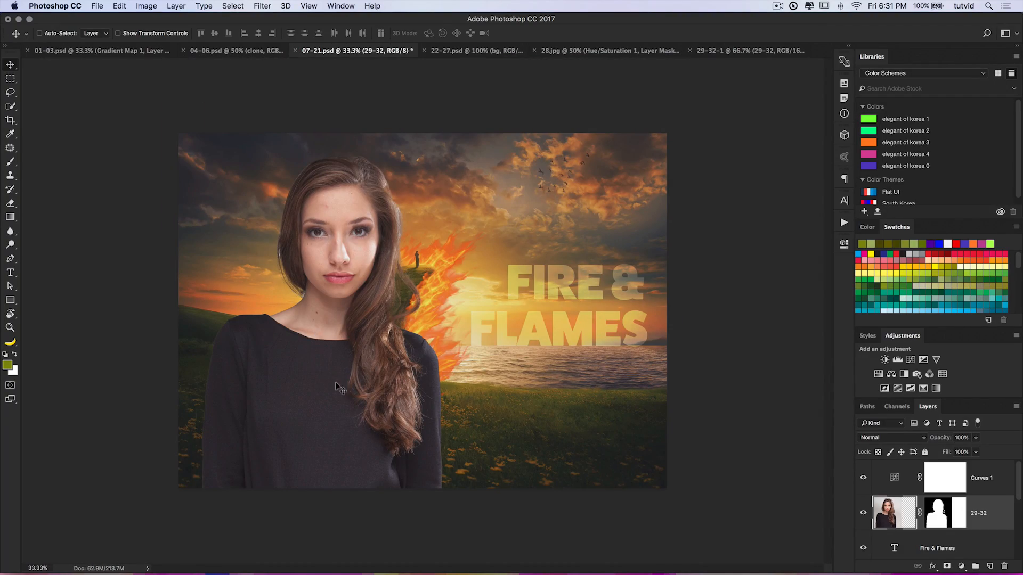
left_click_drag(352, 388, 356, 376)
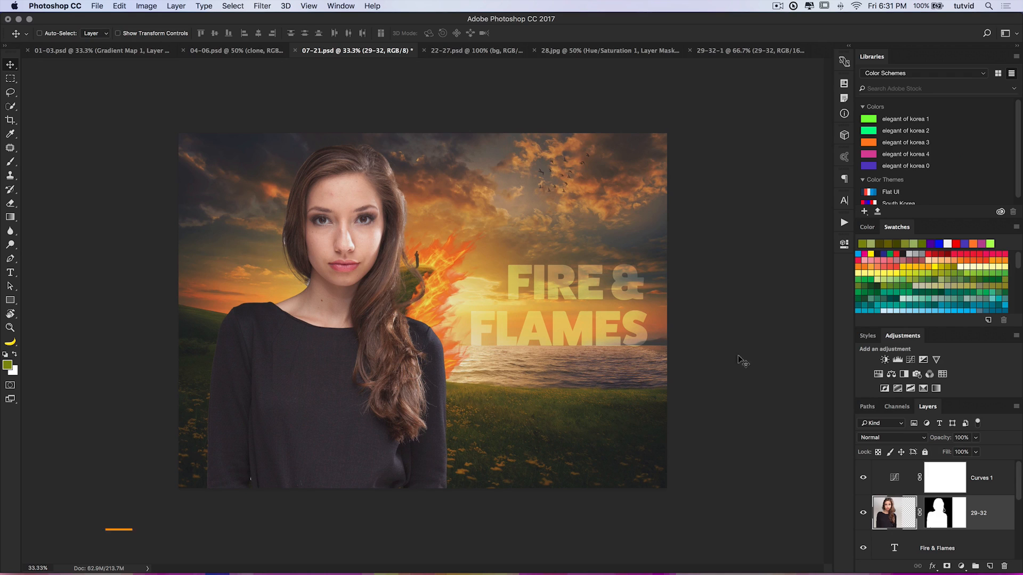
- Move the 29-32 portrait layer above Curves 1 and convert it to a smart object
left_click_drag(935, 500, 900, 473)
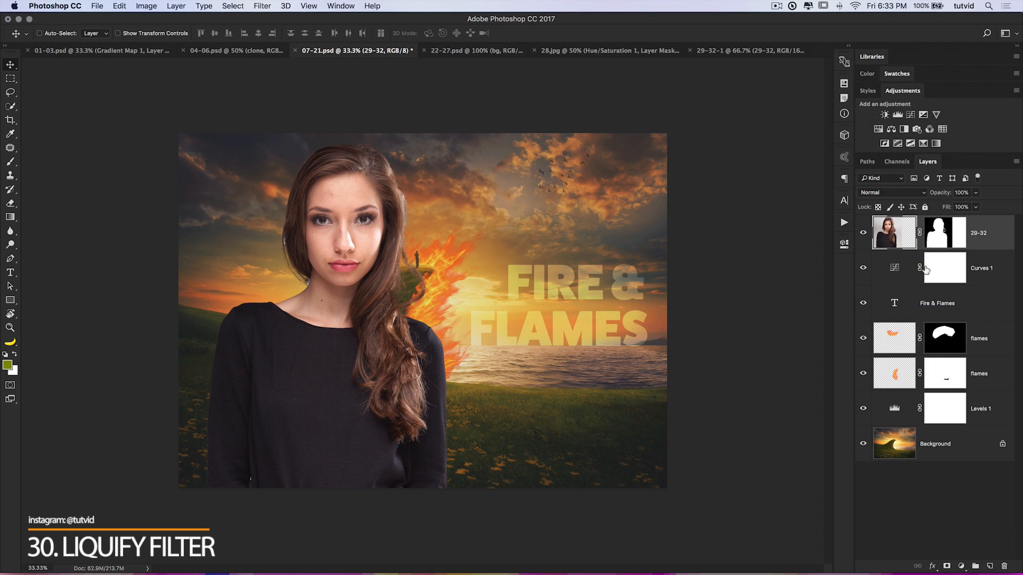
right_click(971, 234)
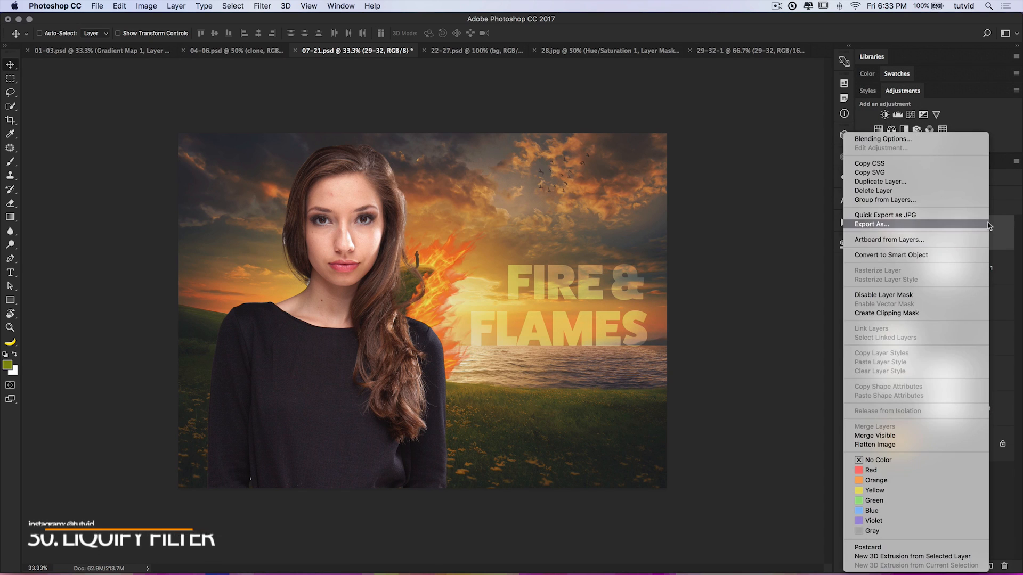
left_click(932, 256)
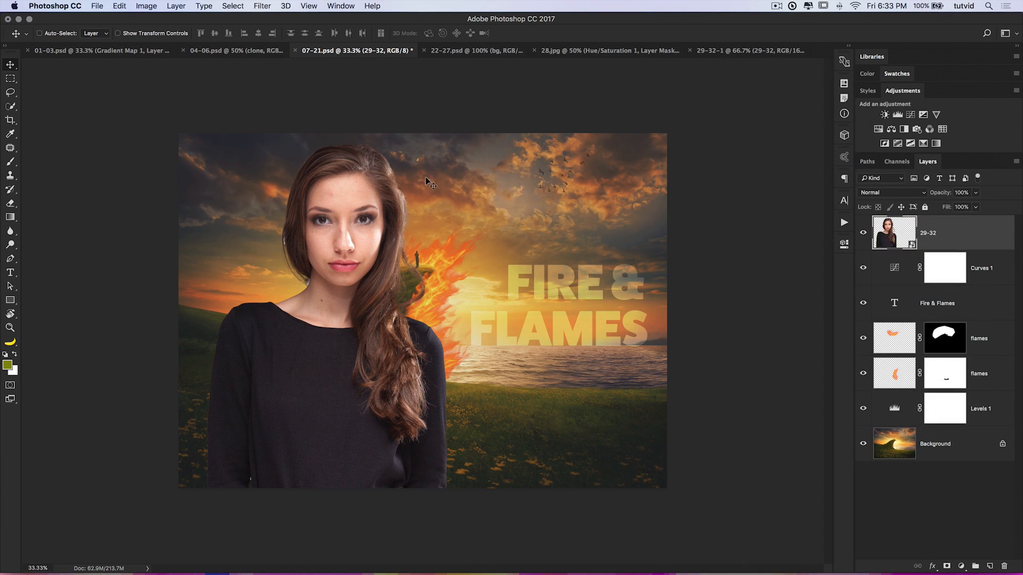
- Open the Liquify filter on the portrait smart object and choose the Forward Warp tool
left_click(262, 6)
key("super+shift+x")
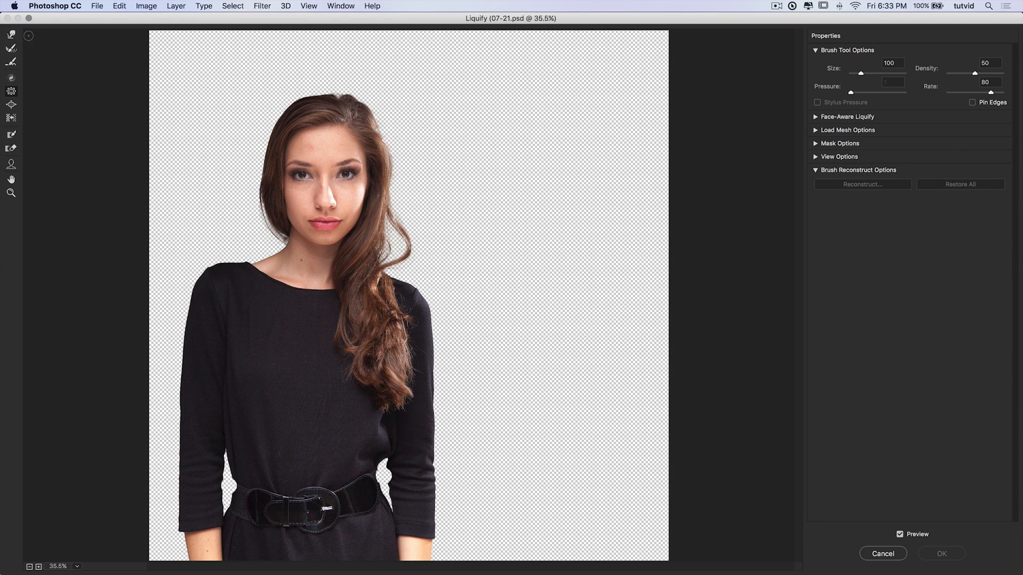
left_click(13, 36)
- Try warping the woman's waist and both shoulders at brush size 900 and pressure 100, then restore all distortions
left_click_drag(350, 205, 296, 207)
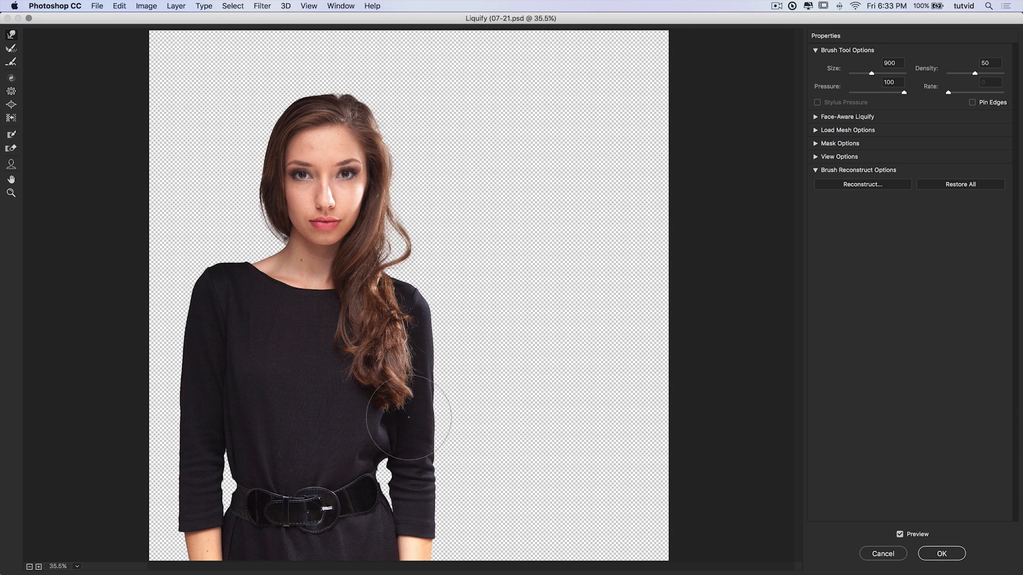
left_click_drag(234, 493, 288, 490)
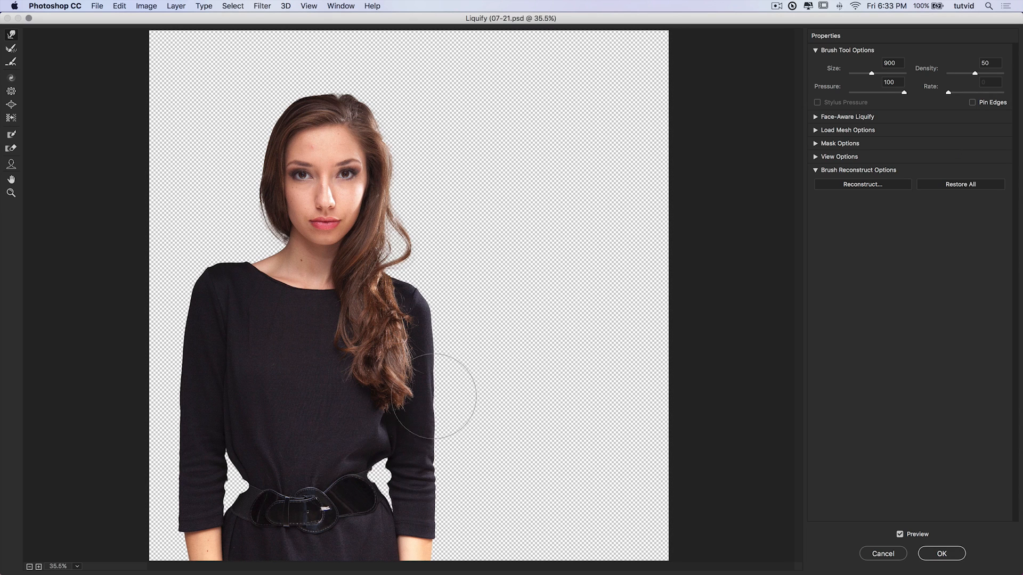
mouse_move(435, 321)
left_mouse_down()
mouse_move(423, 347)
mouse_move(457, 354)
left_mouse_up()
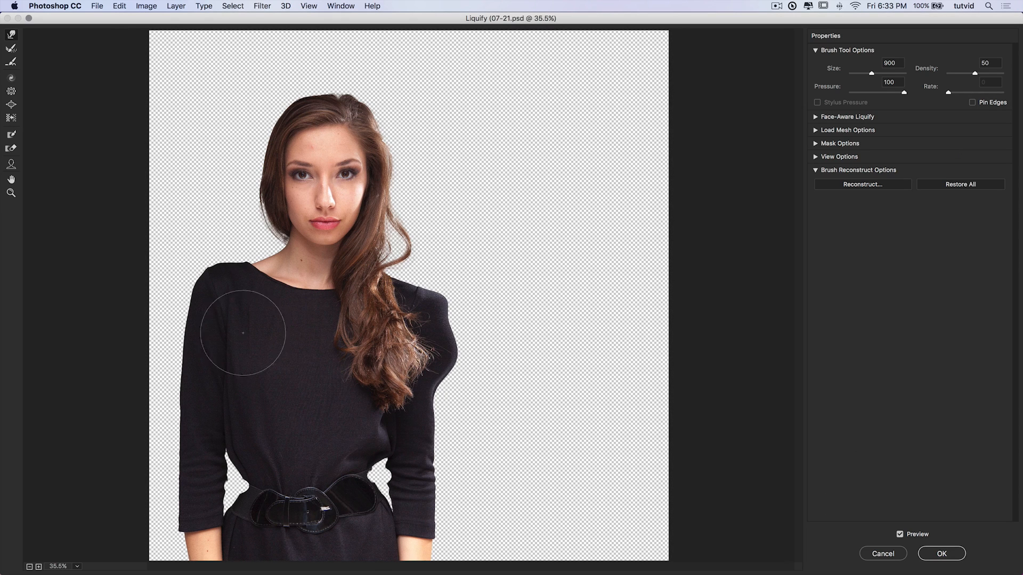
mouse_move(196, 279)
left_mouse_down()
mouse_move(174, 319)
mouse_move(175, 342)
mouse_move(210, 265)
mouse_move(240, 266)
left_mouse_up()
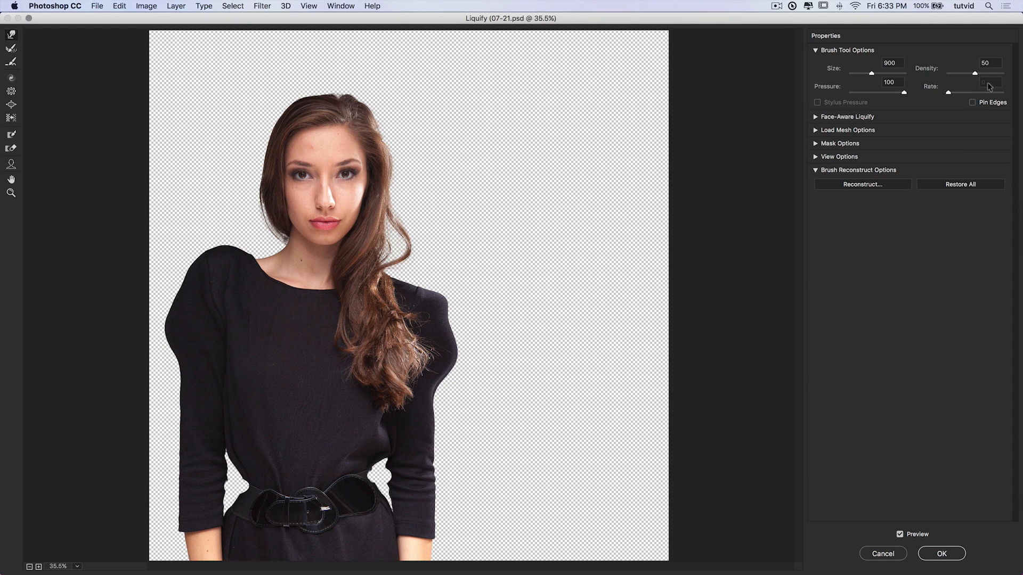
left_click(962, 185)
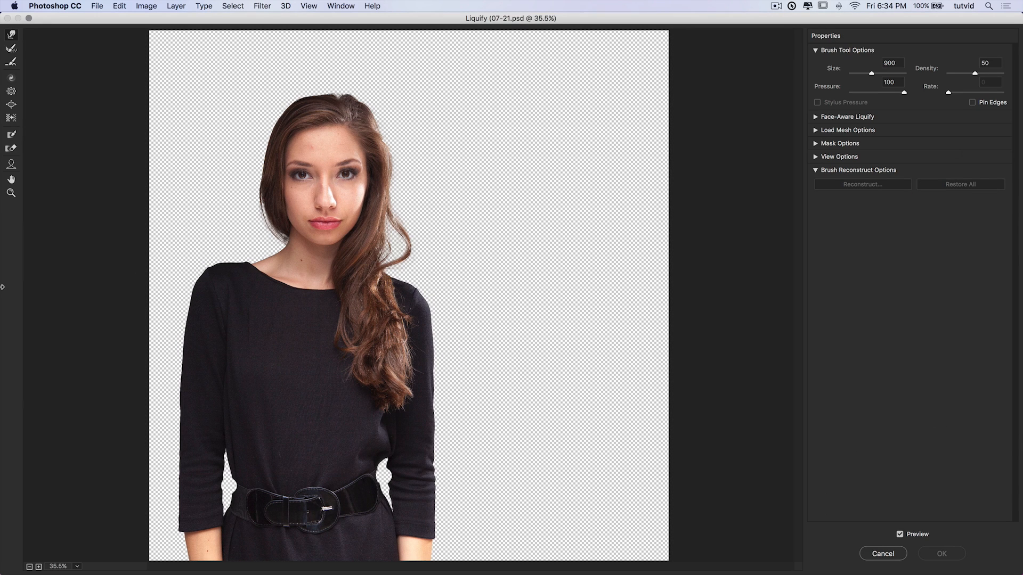
- Reshape the eyes and nose with the Face tool: eye heights 9 and 13, left eye tilt 11, nose height 73 and width -69
left_click(10, 165)
left_click_drag(304, 180, 304, 176)
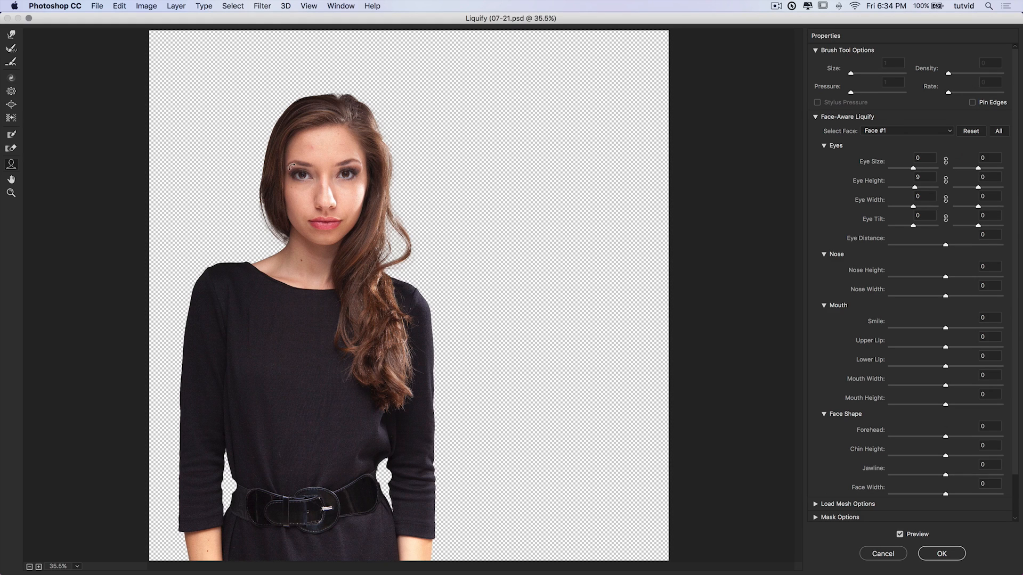
left_click_drag(291, 169, 344, 184)
left_click_drag(315, 205, 319, 203)
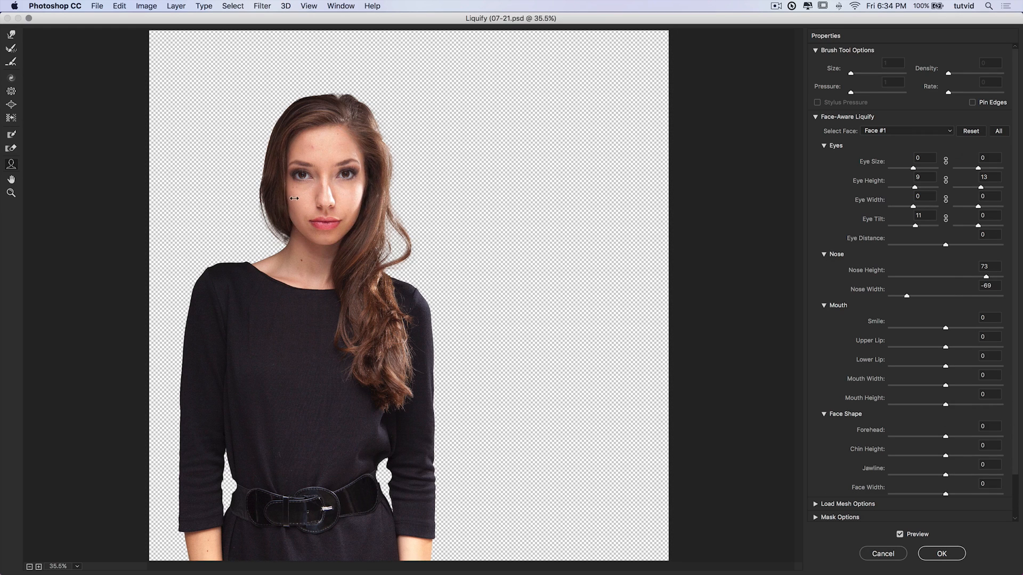
- Reshape the face to width -21, chin height -100, forehead -58 and jawline -76, and apply Liquify
left_click_drag(282, 198, 274, 197)
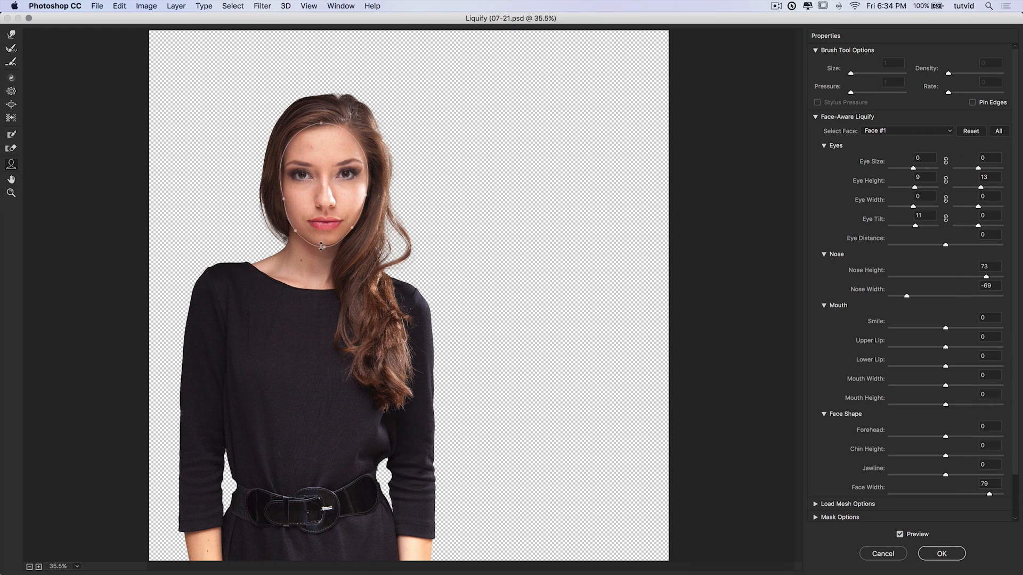
left_click_drag(322, 252, 286, 199)
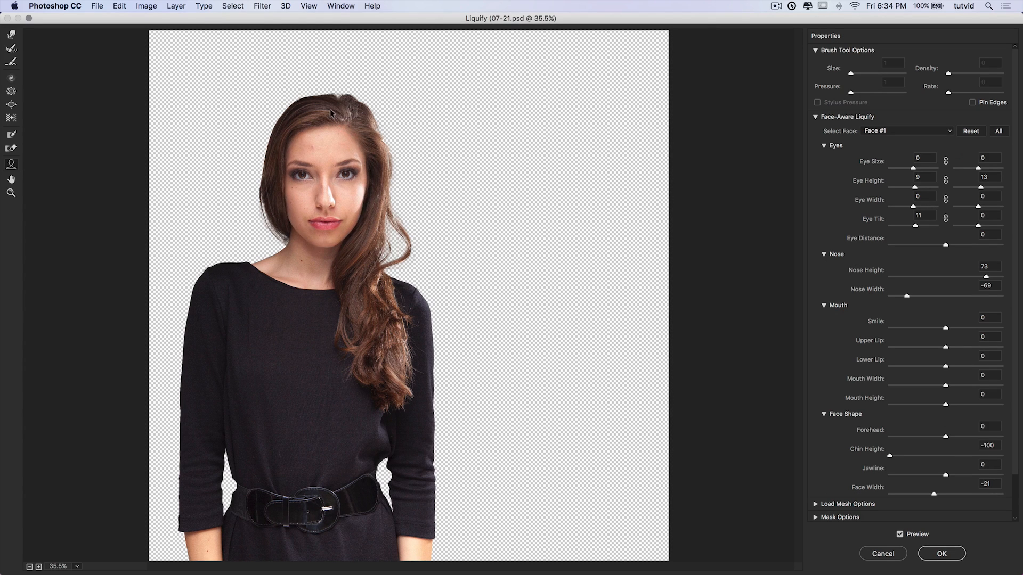
left_click_drag(323, 126, 323, 129)
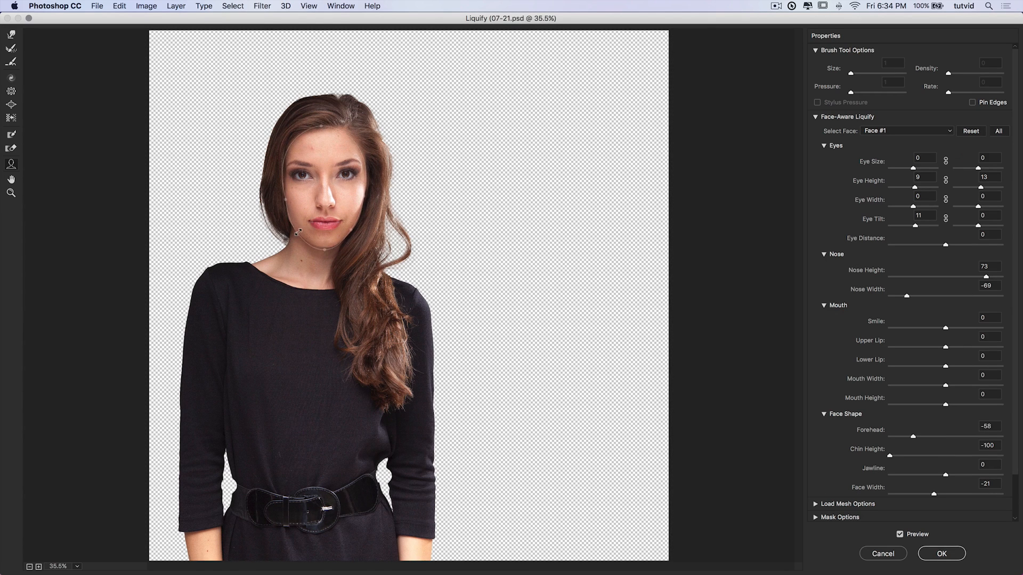
left_click_drag(291, 228, 298, 232)
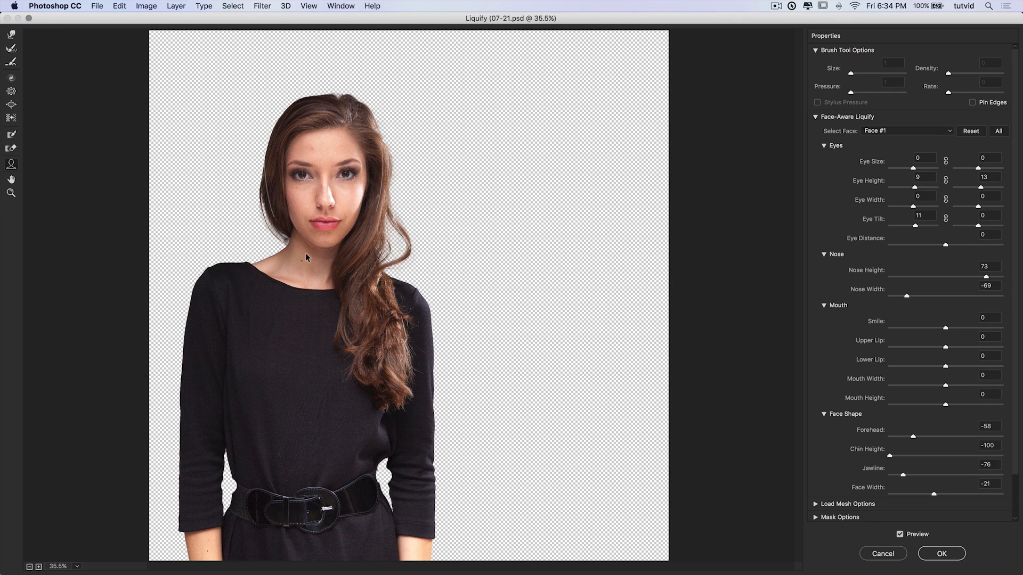
left_click(941, 554)
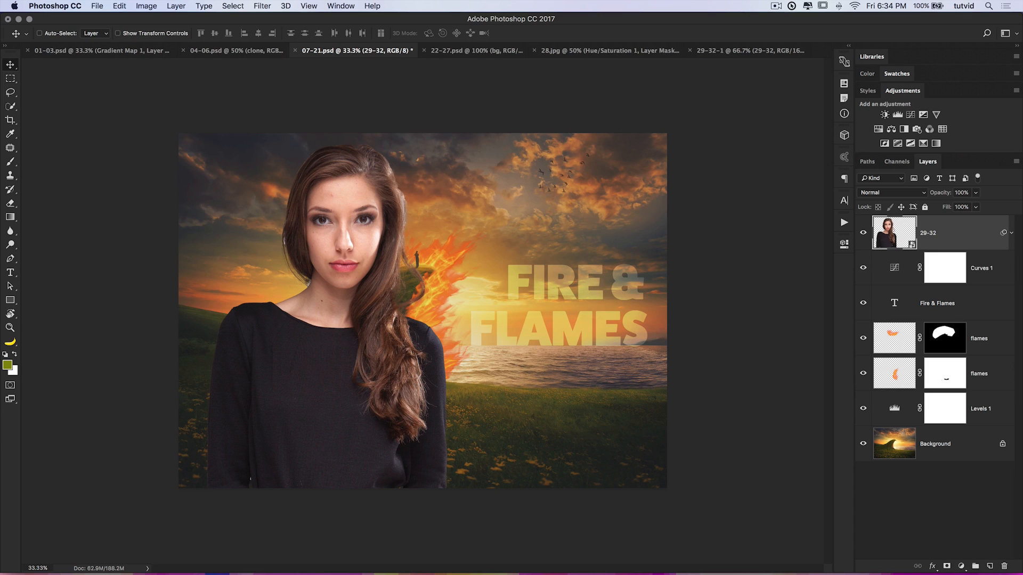
- Compare the portrait with and without its Liquify smart filter, then collapse the filter list
left_click(1012, 234)
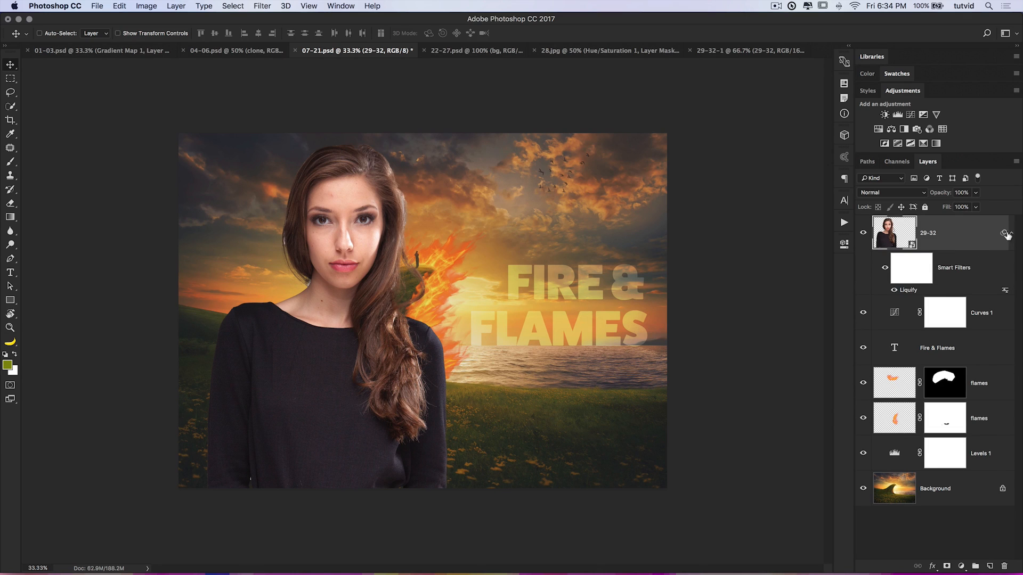
left_click(885, 269)
left_click(885, 269)
left_click(1012, 233)
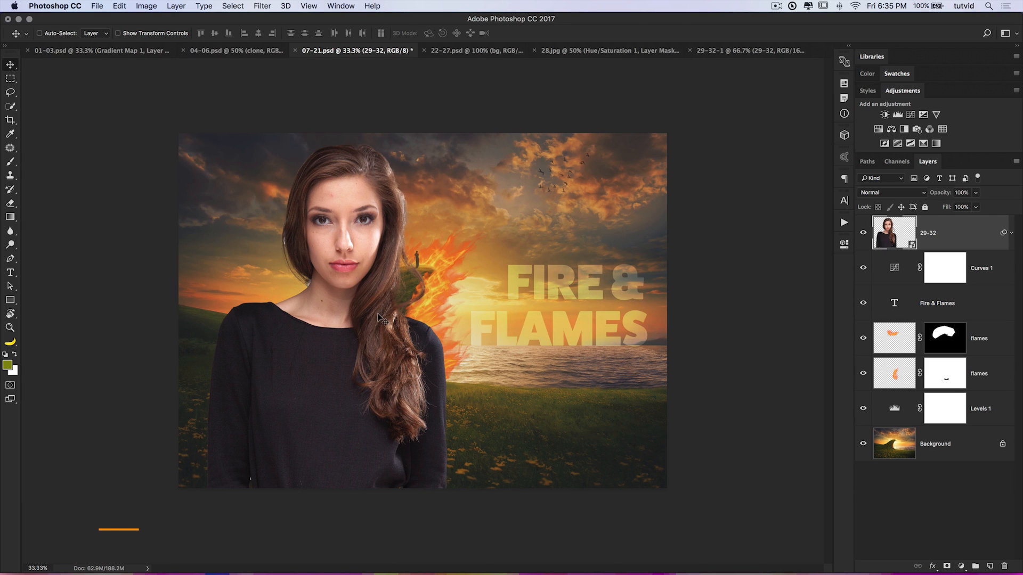
- Create a new layer above the portrait and name it healing
left_click(990, 567)
double_click(933, 236)
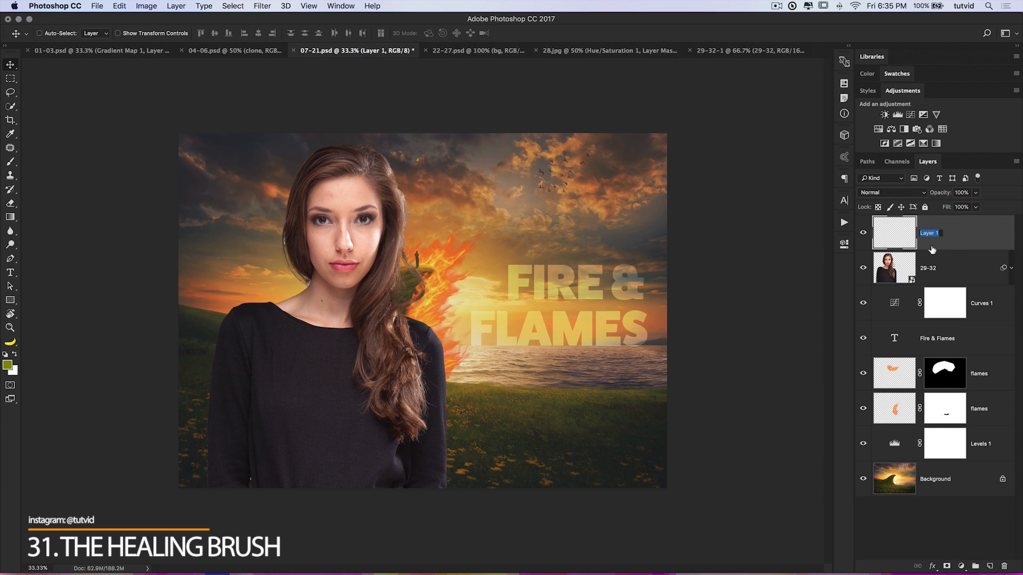
type("healing")
key("Return")
- Examine the skin of the face, forehead and neck at 200% zoom for blemishes that need healing
key("z")
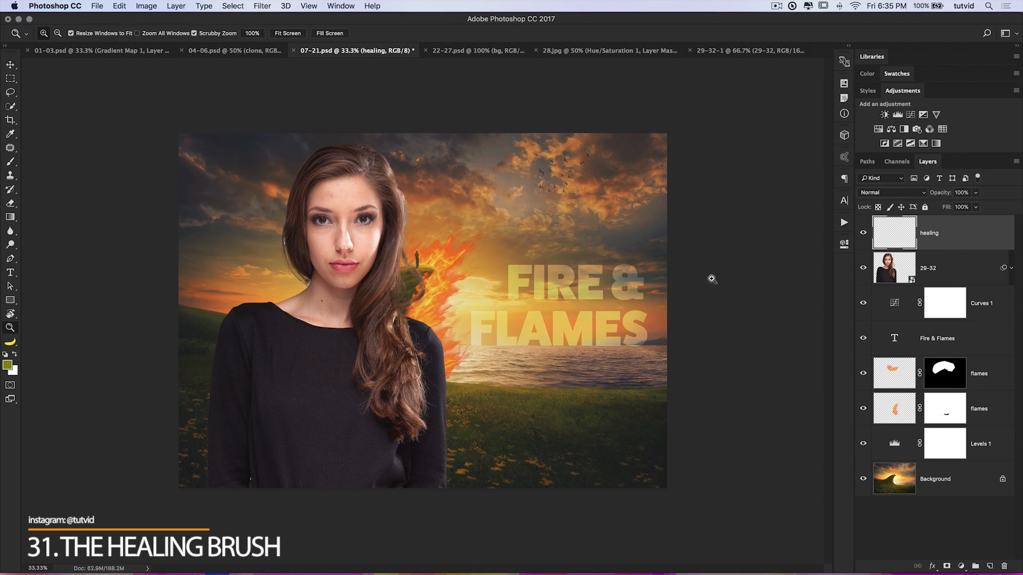
left_click_drag(372, 242, 493, 278)
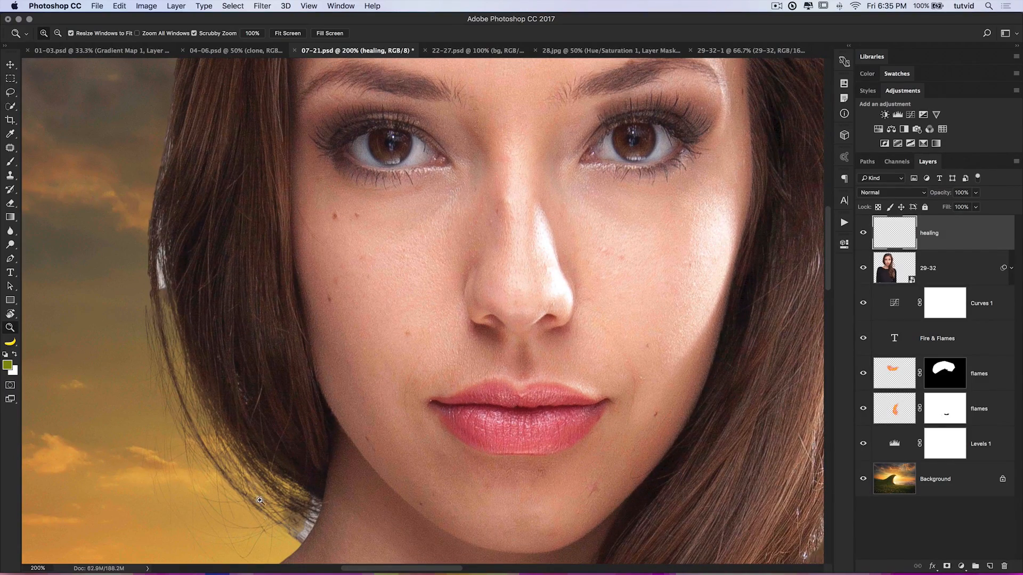
left_click_drag(525, 427, 490, 213)
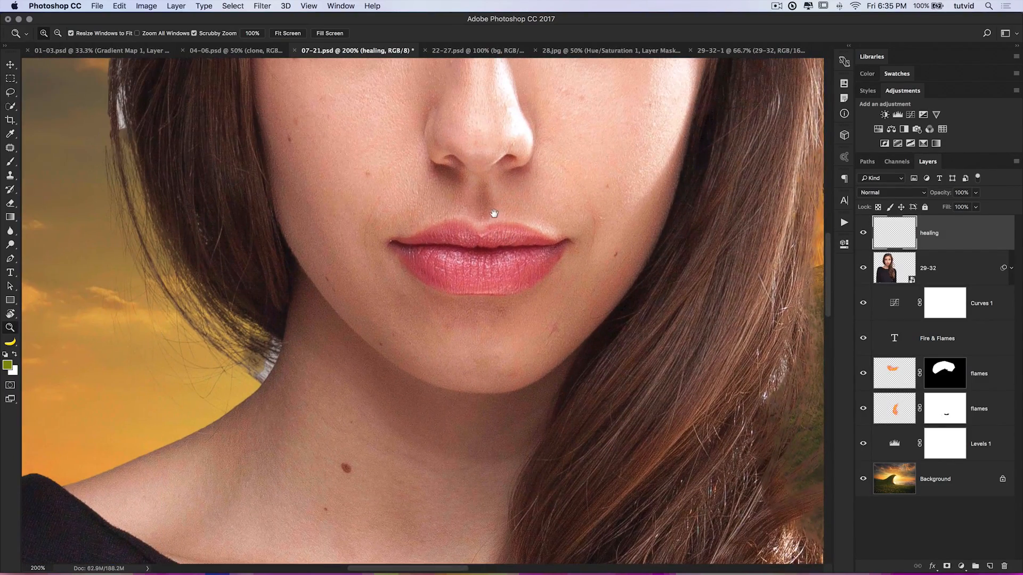
key("super+minus")
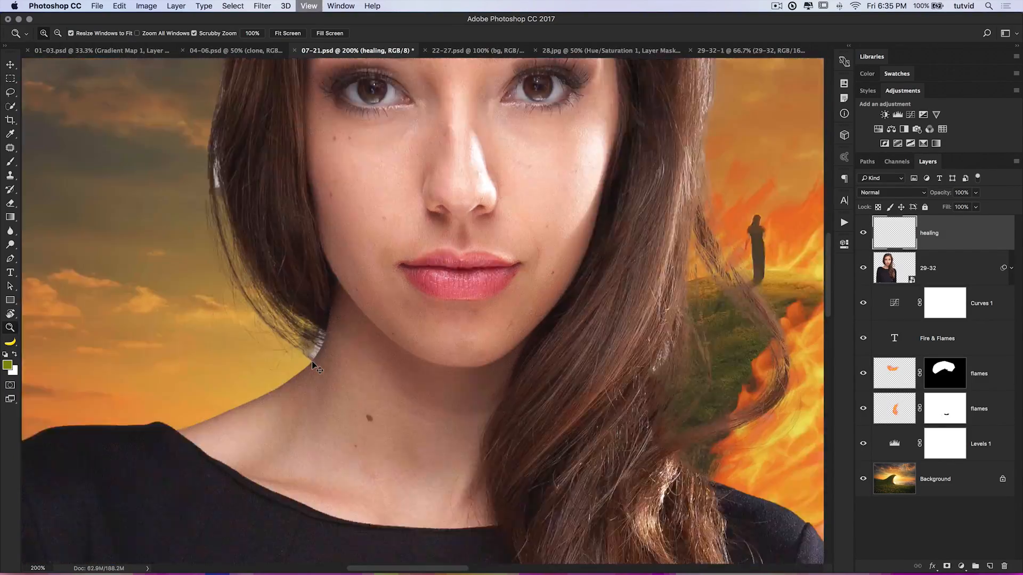
left_click(508, 232)
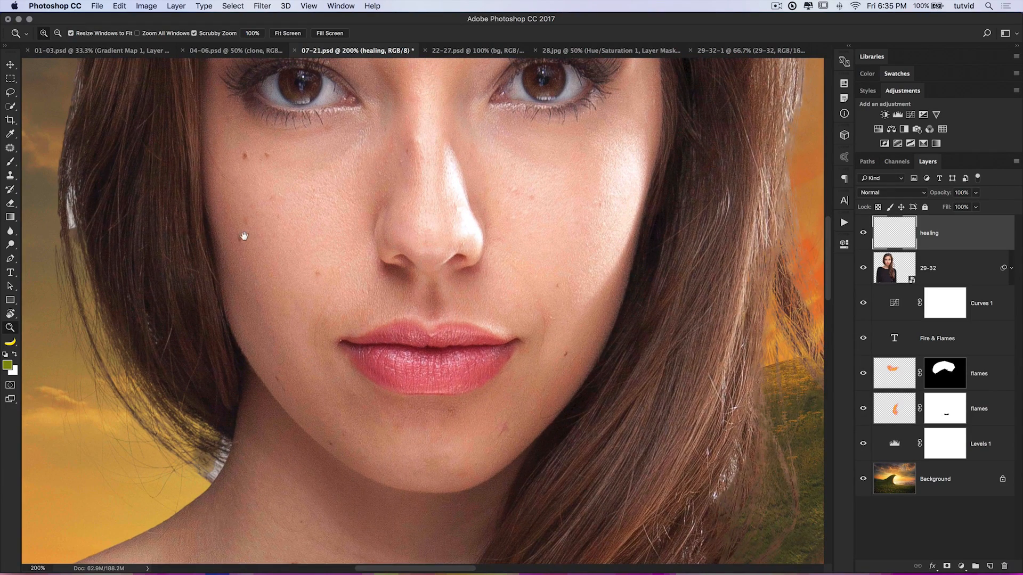
left_click_drag(242, 235, 291, 288)
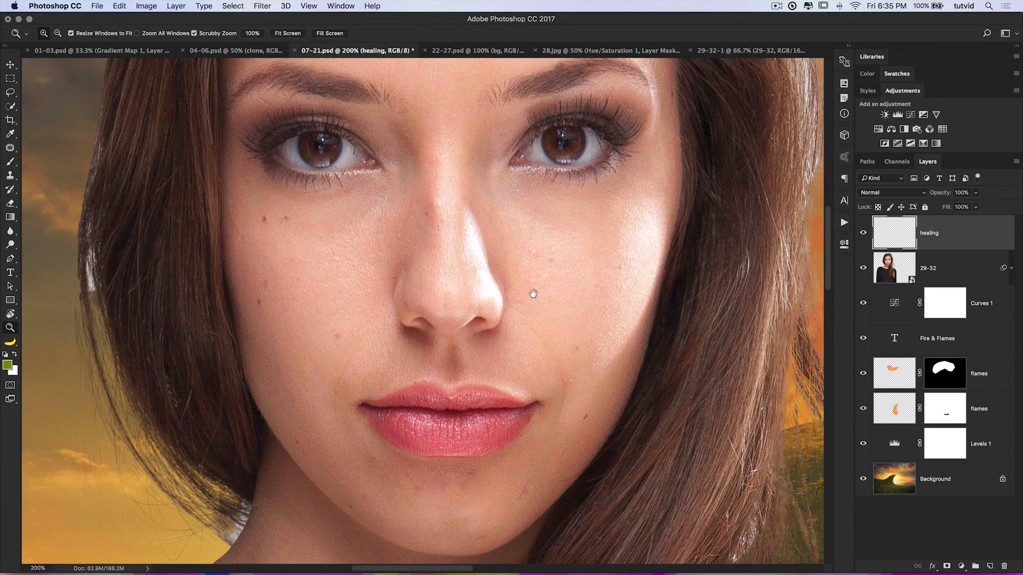
left_click_drag(532, 293, 539, 456)
left_click_drag(358, 162, 376, 264)
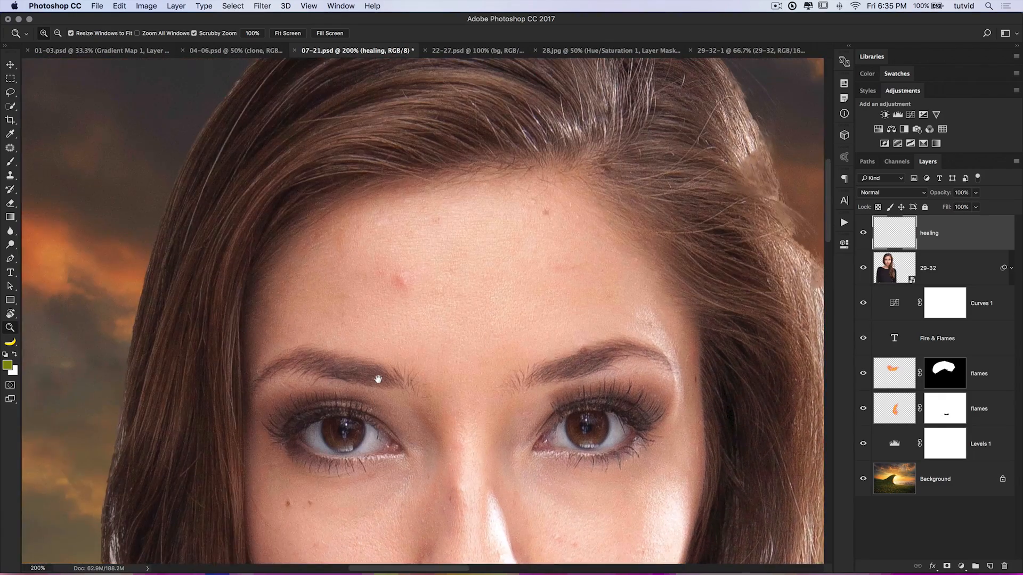
left_click_drag(412, 301, 469, 221)
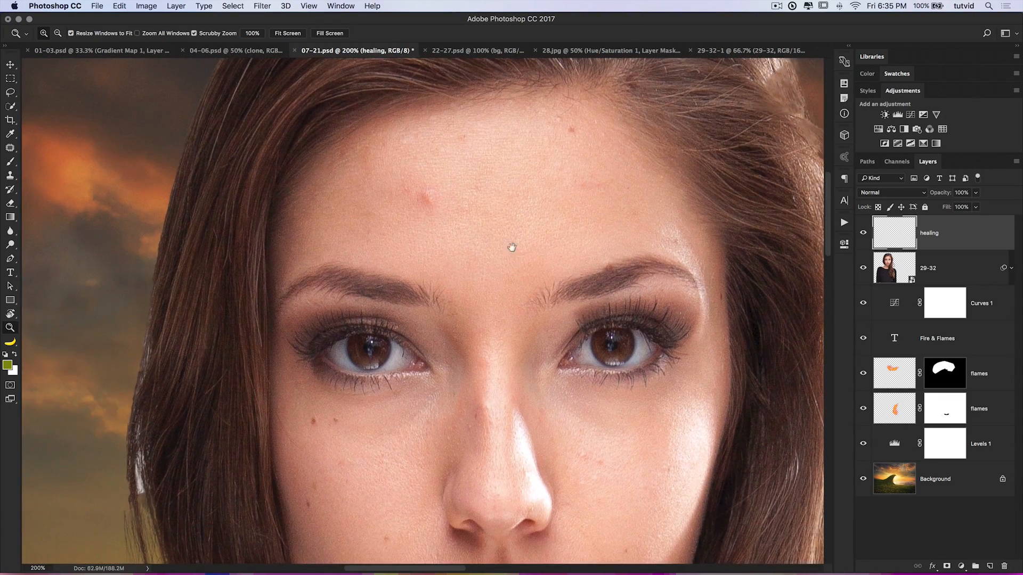
left_click_drag(505, 283, 483, 179)
left_click_drag(341, 269, 328, 295)
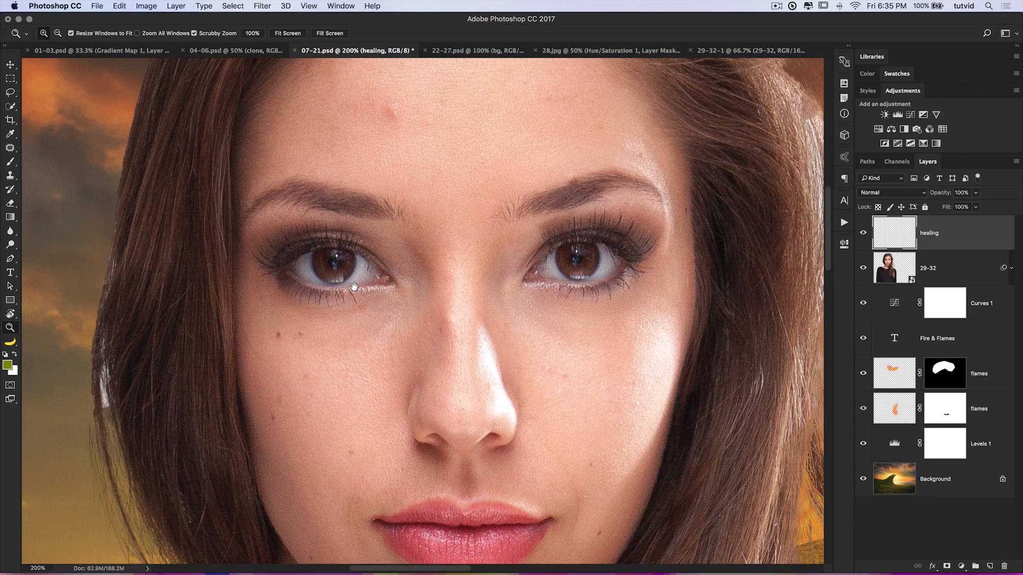
- Choose the Healing Brush with a 20 px tip at 100% hardness, sampling Current & Below
left_click(11, 151)
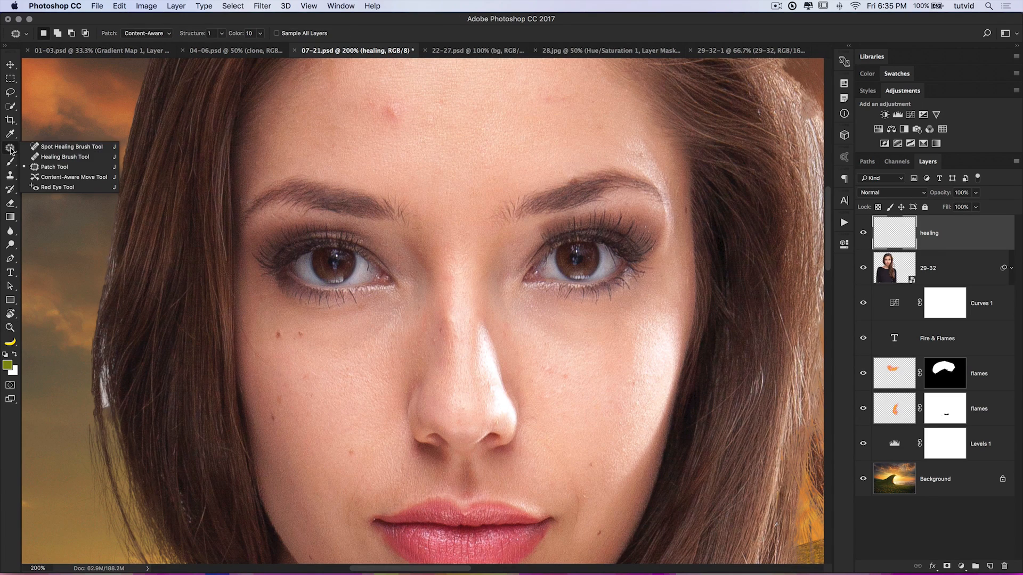
left_click(75, 159)
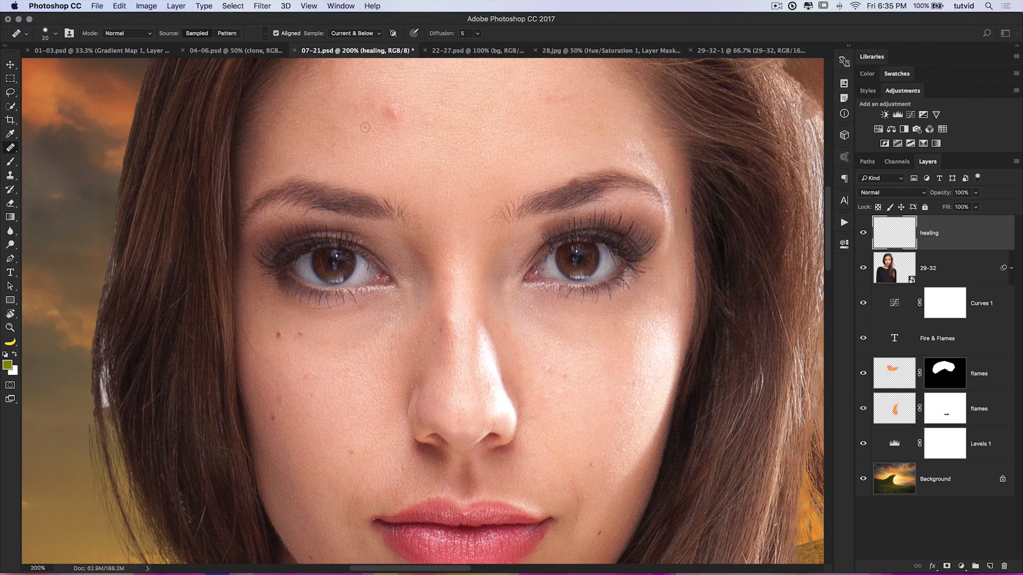
right_click(371, 144)
left_click(471, 176)
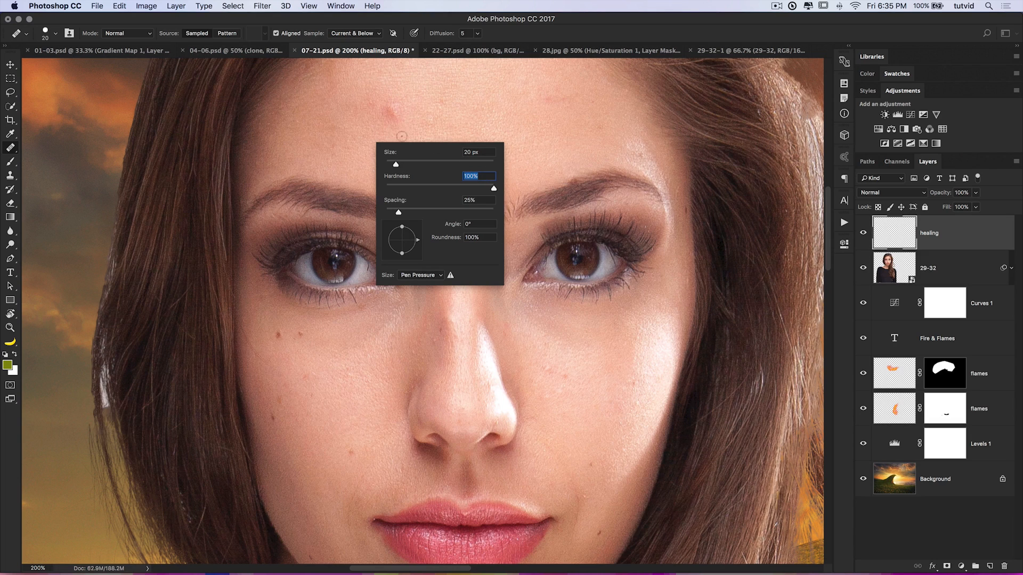
left_click(323, 40)
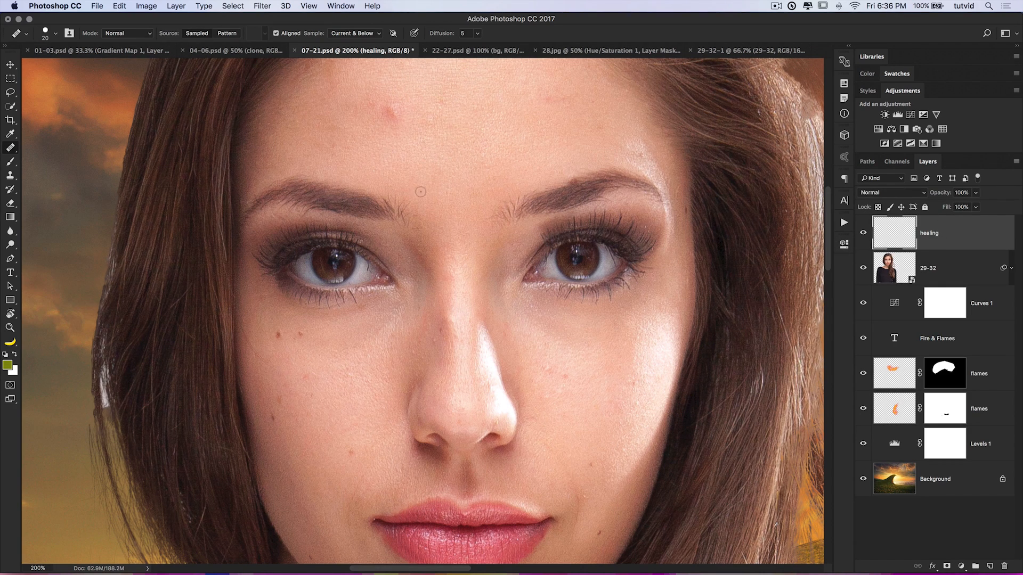
- Try to heal the forehead directly on the 29-32 smart object layer, declining to rasterize it
left_click_drag(448, 195, 466, 236)
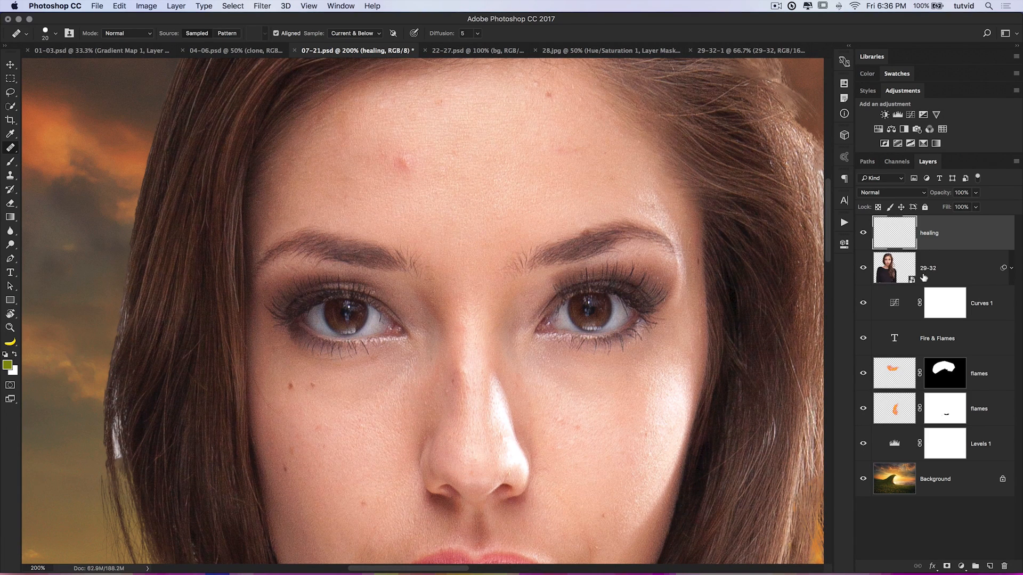
left_click(894, 269)
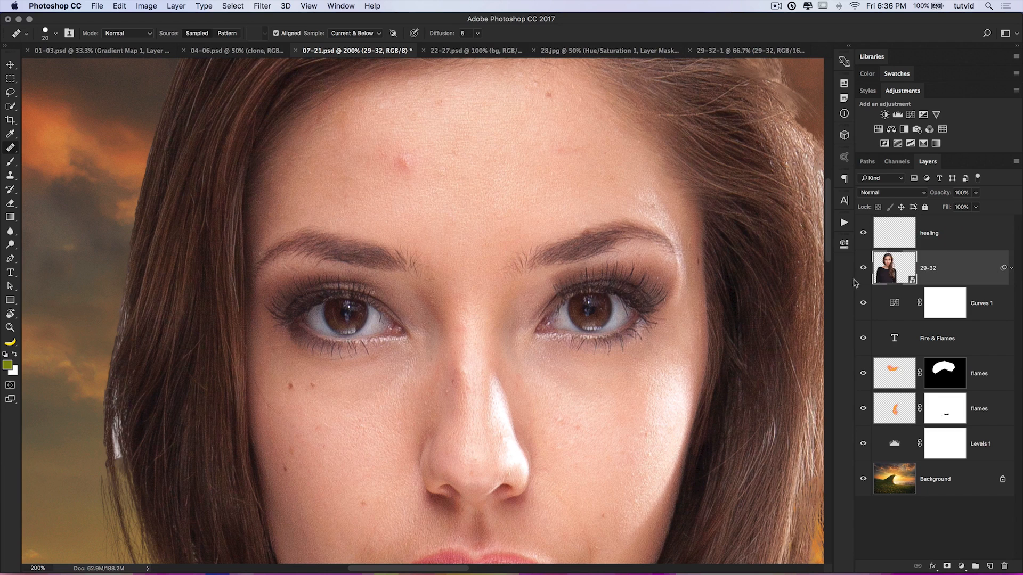
left_click(494, 234)
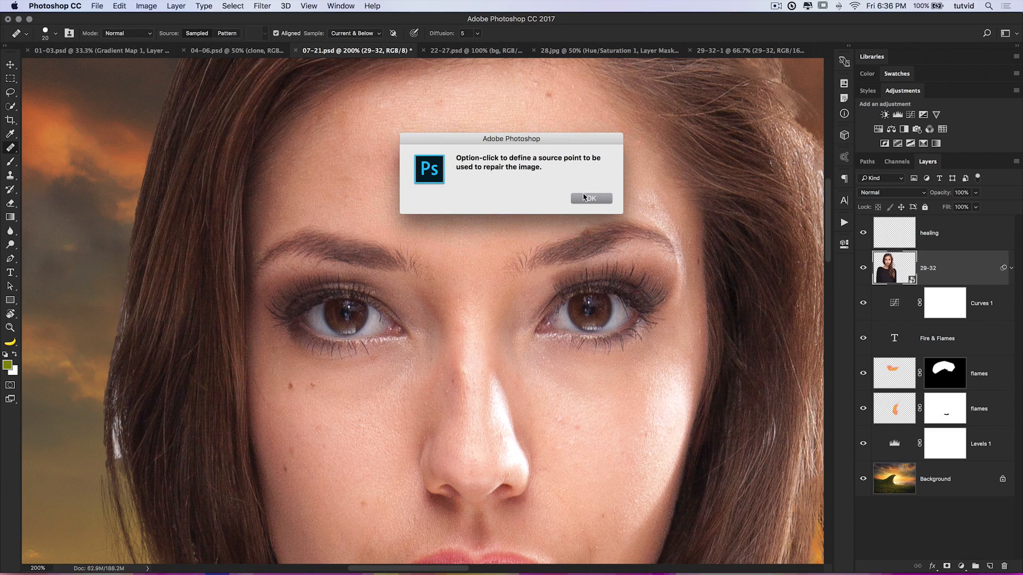
left_click(584, 197)
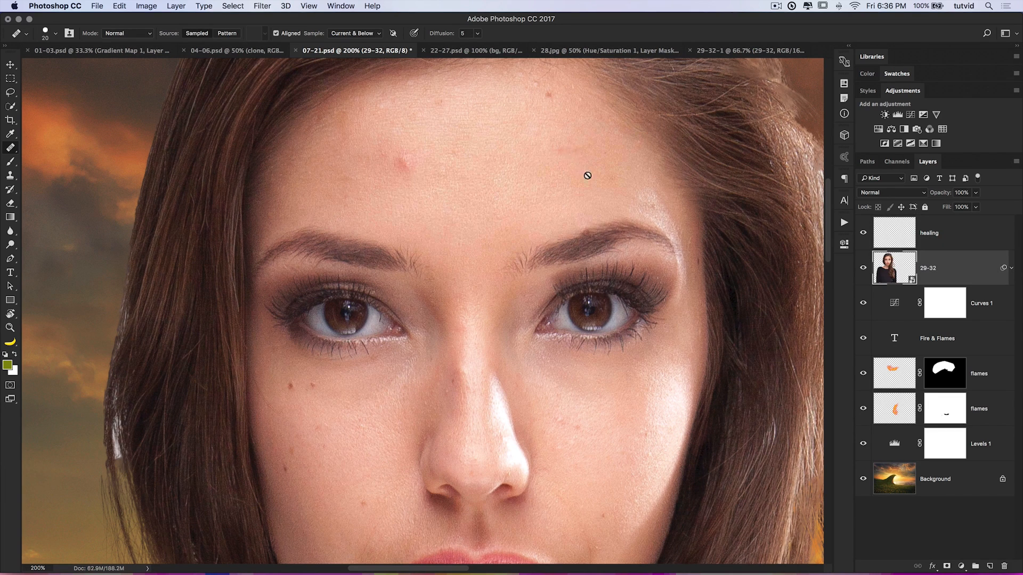
left_click(471, 172, "alt")
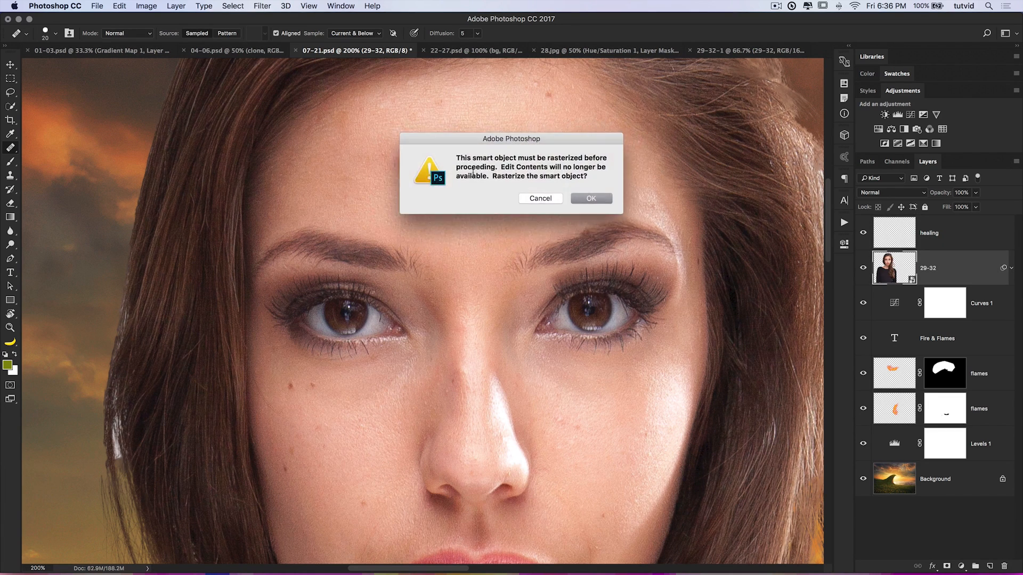
left_click(548, 199)
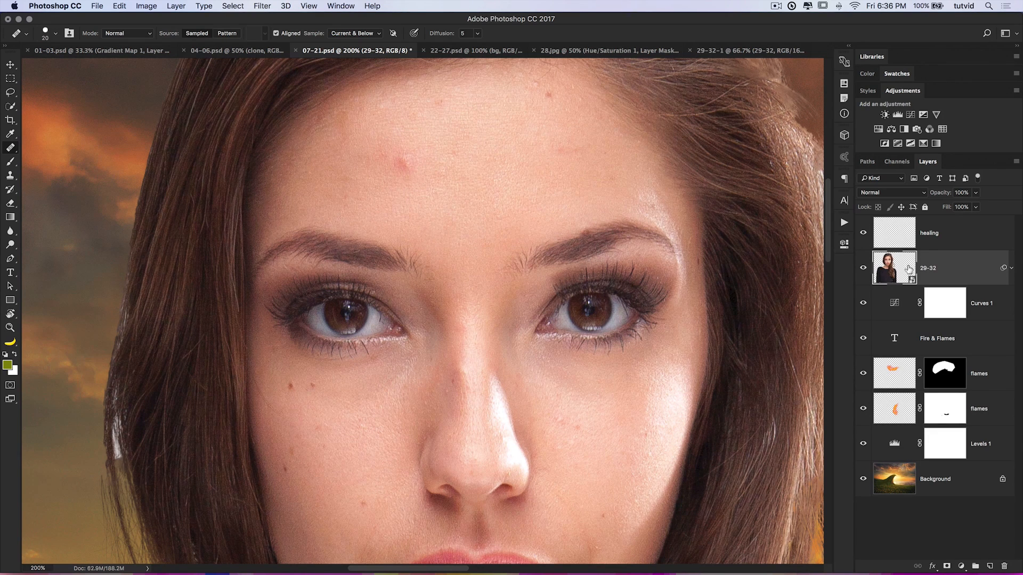
- On the healing layer, sample nearby clean skin and heal the spots on the forehead and the moles beneath the eye
left_click(926, 232)
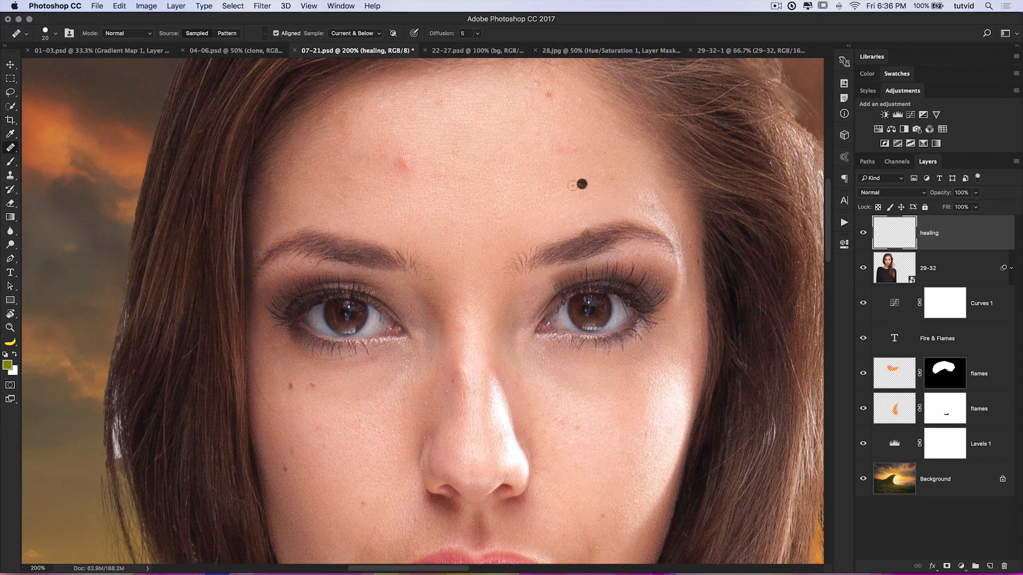
left_click(442, 151)
left_click(391, 158)
left_click(405, 160)
left_click(540, 110, "alt")
left_click(549, 95)
left_click(561, 133, "alt")
left_click_drag(564, 148, 585, 146)
left_click(410, 173, "alt")
left_click_drag(415, 162, 413, 177)
scroll(425, 260, "down", 5)
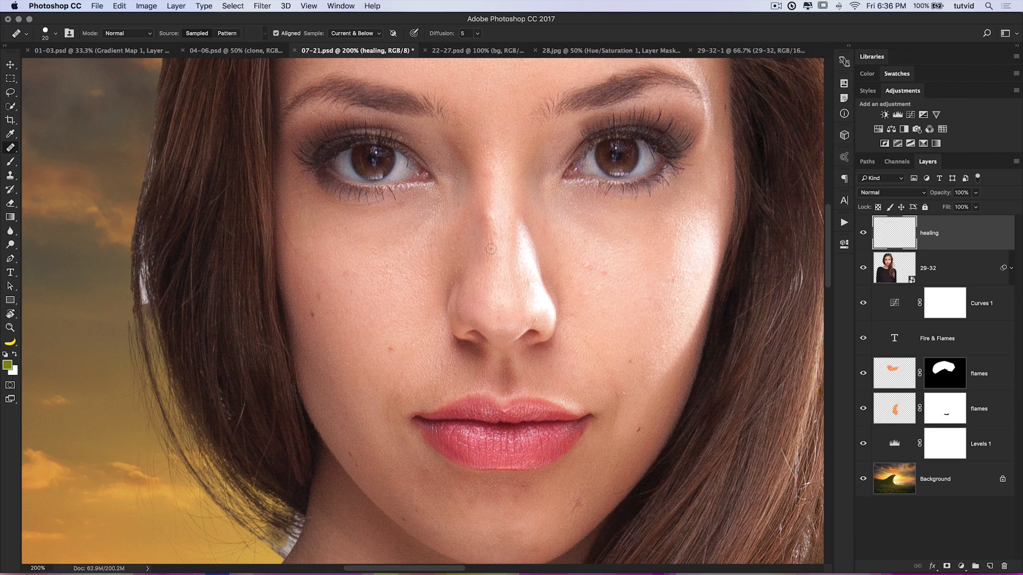
- Heal small marks around the nose and cheek, sampling clean skin beneath the eye
left_click_drag(490, 249, 467, 344)
left_click_drag(15, 151, 59, 156)
left_click_drag(479, 278, 477, 278)
scroll(477, 277, "down", 3)
scroll(476, 278, "right", 2)
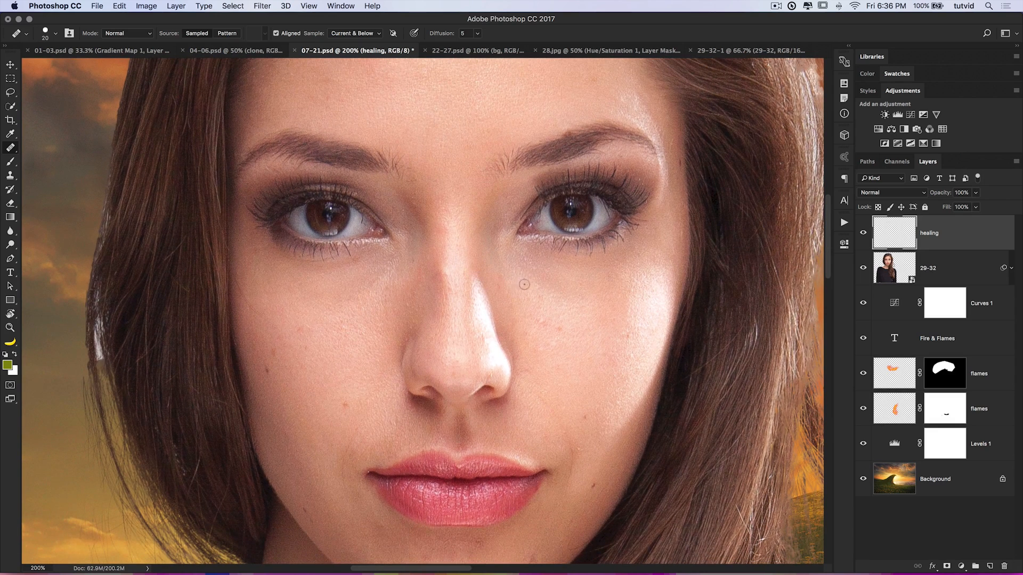
left_click(519, 270, "alt")
left_click_drag(448, 312, 409, 337)
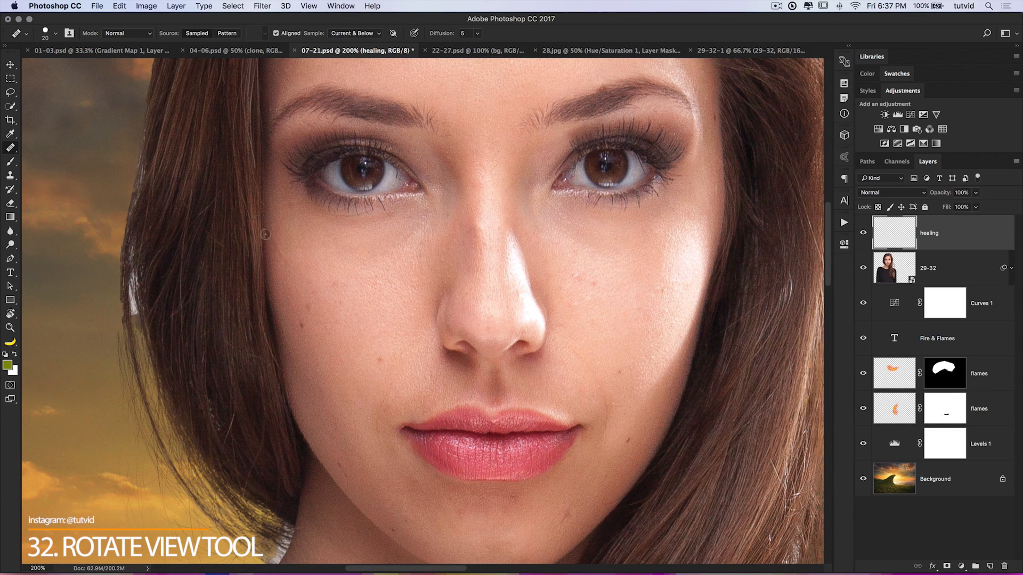
- Rotate the canvas view to about -92° with the Rotate View tool
key("r")
left_click(11, 315)
left_click(73, 324)
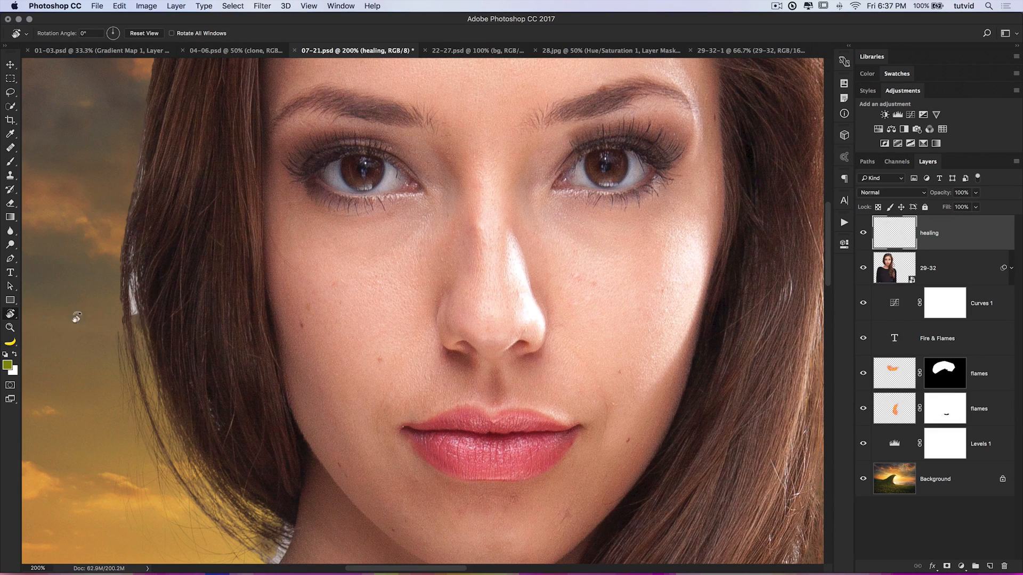
left_click_drag(450, 150, 284, 248)
left_click_drag(426, 261, 586, 153)
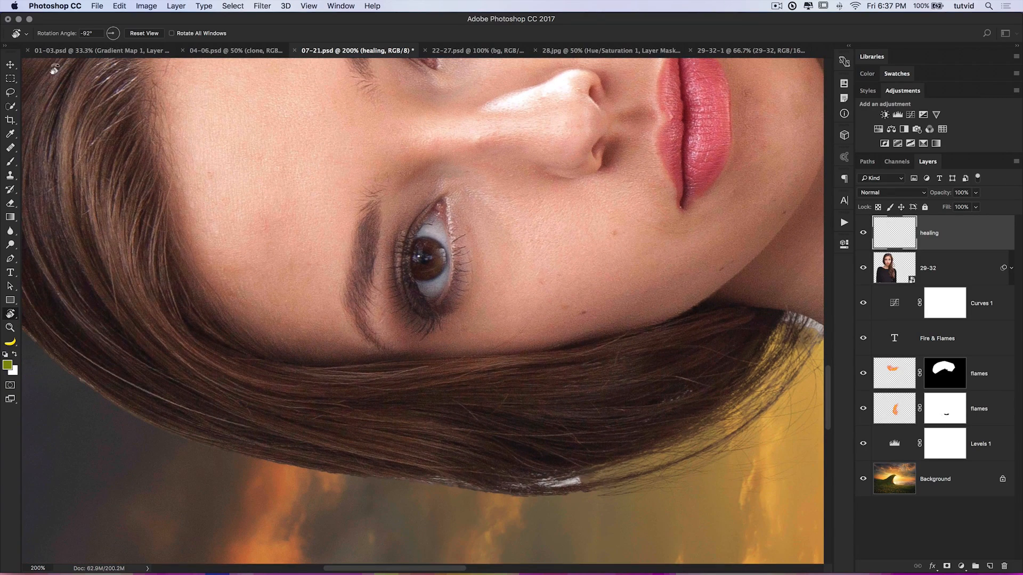
- Heal the blemishes on the cheeks and chin with the Healing Brush in the rotated view
left_click(12, 147)
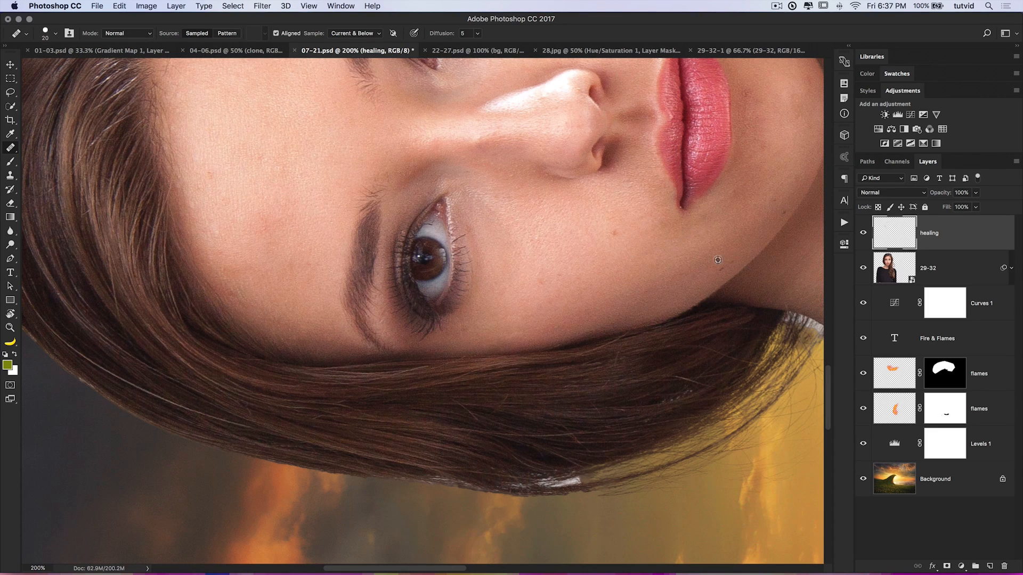
scroll(755, 212, "up", 5)
scroll(756, 211, "right", 3)
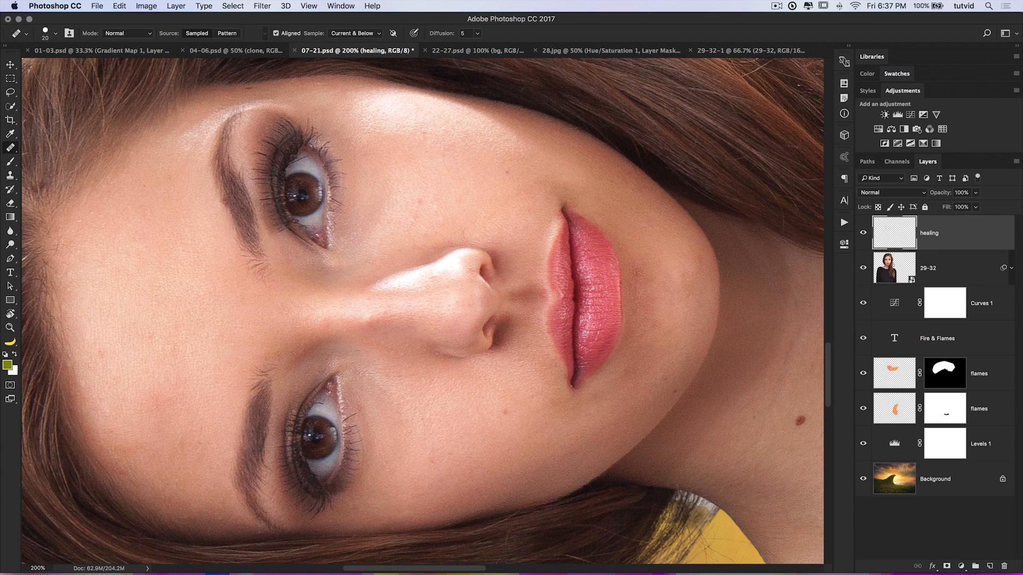
- Reset the view rotation to 0°, fit the whole composition on screen and switch to the Move tool
left_click(10, 314)
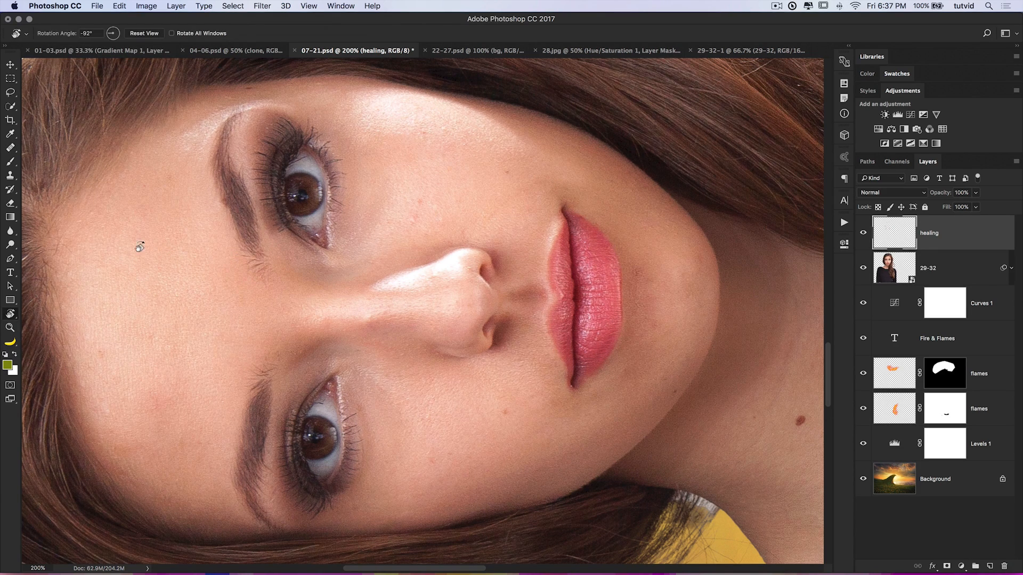
left_click(145, 34)
key("super+0")
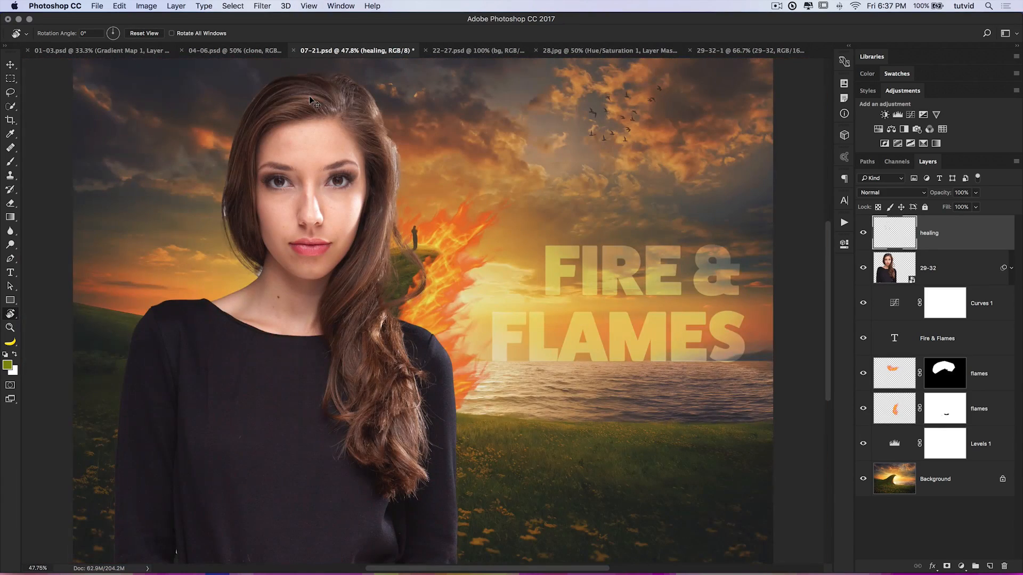
key("v")
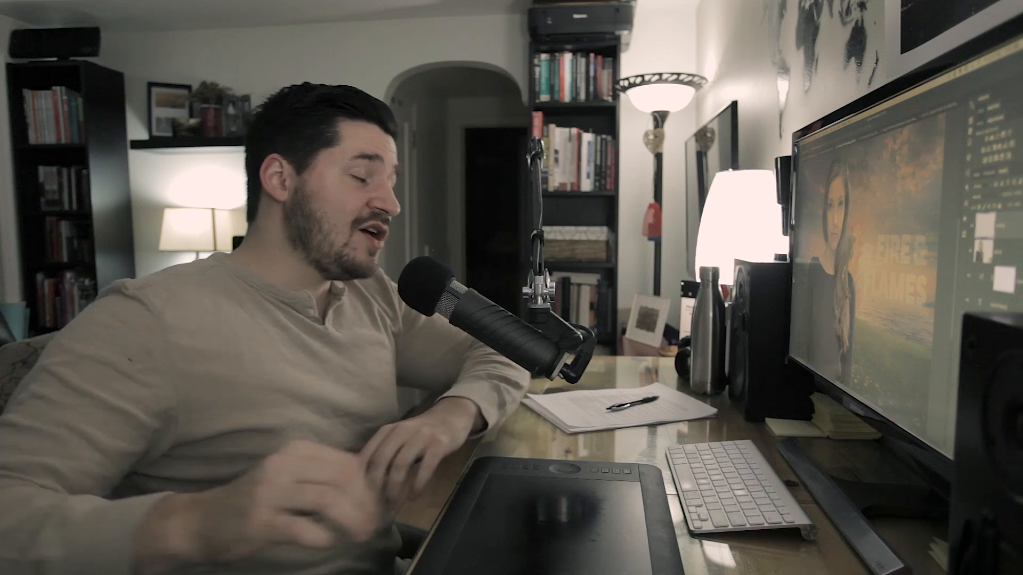